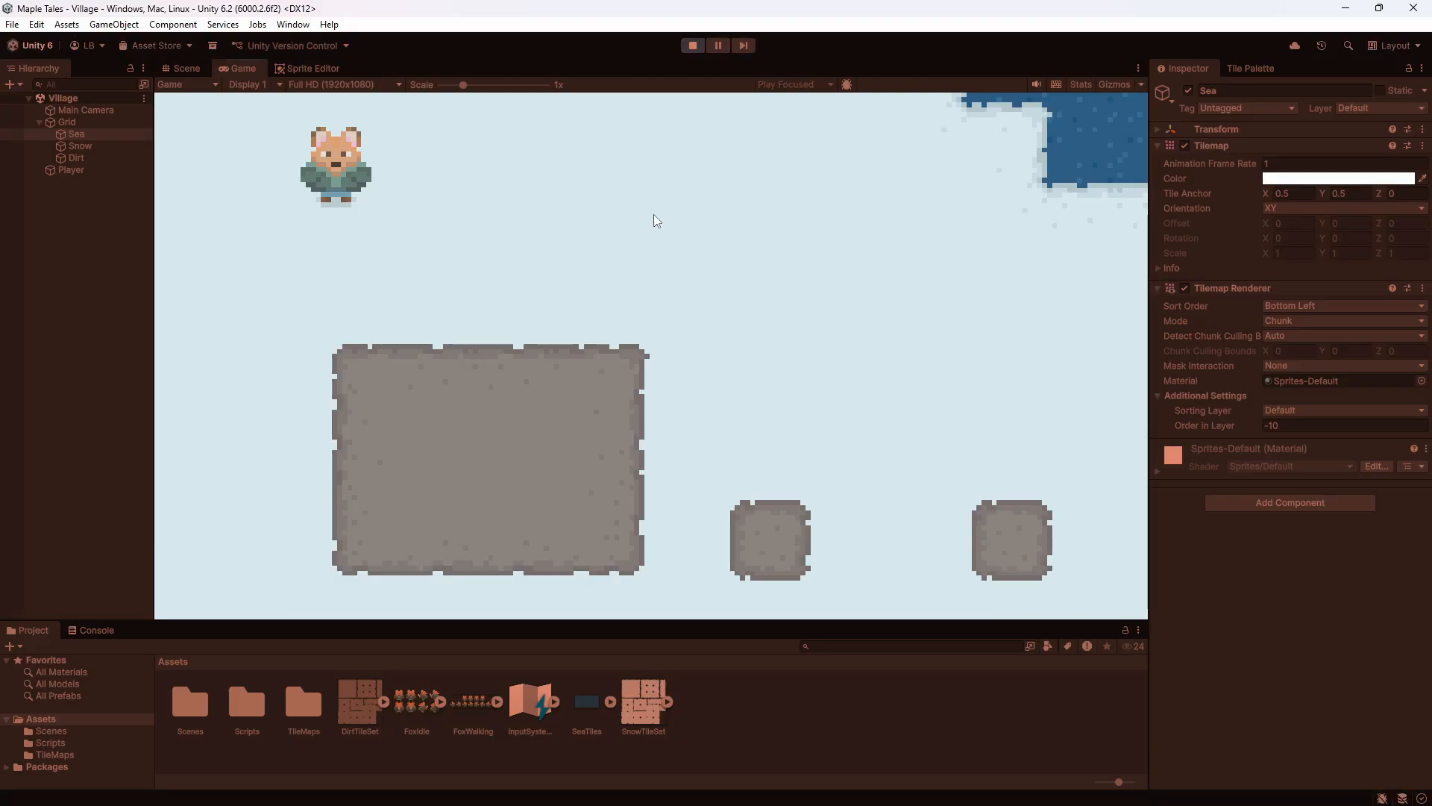
Test the player's movement by walking the fox around the village in all directions, and end play mode.
{"action": "key", "text": "d"}
{"action": "key", "text": "w"}
{"action": "key", "text": "s"}
{"action": "key", "text": "a"}
{"action": "key", "text": "w"}
{"action": "key", "text": "s"}
{"action": "key", "text": "d"}
{"action": "key", "text": "d"}
{"action": "key", "text": "w"}
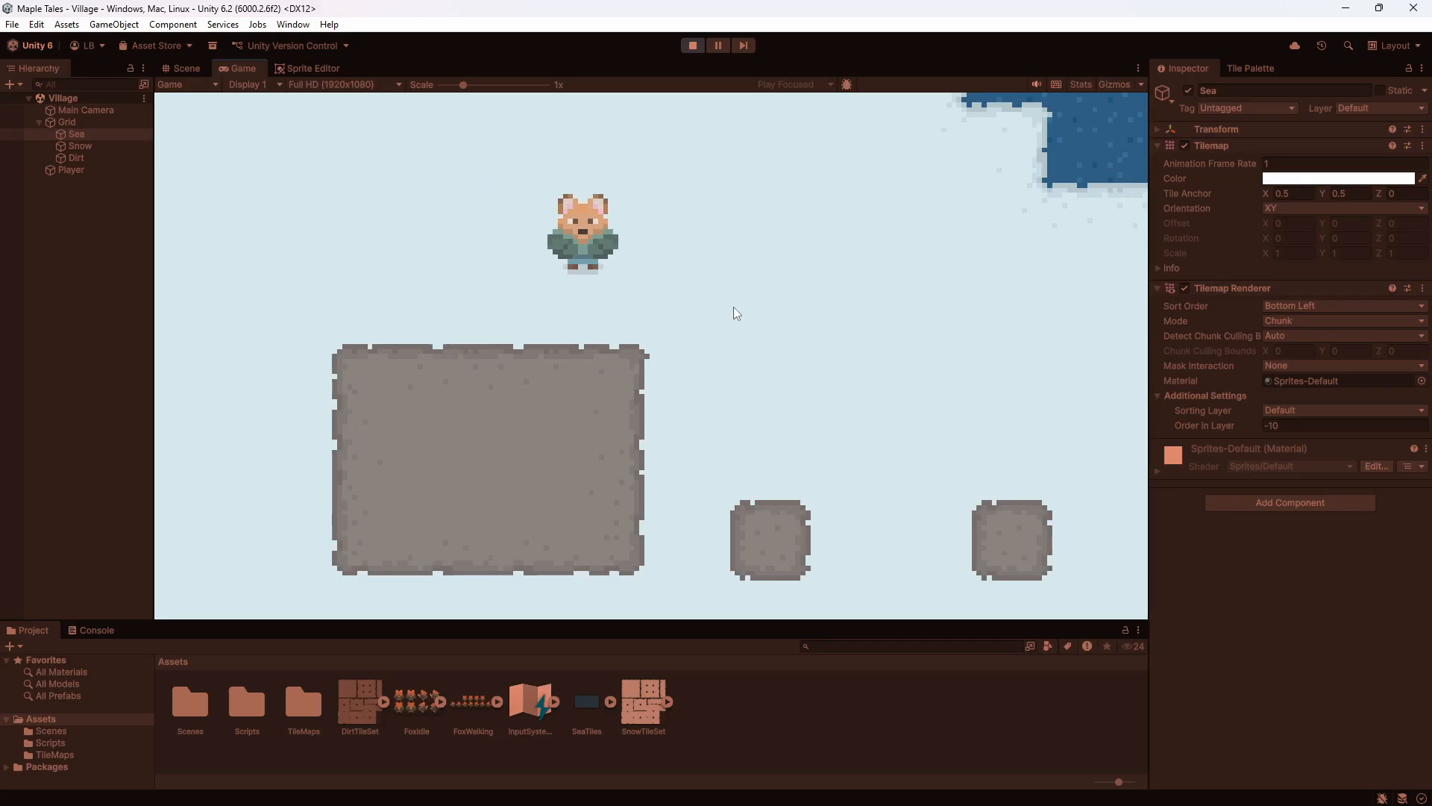
{"action": "key", "text": "s"}
{"action": "key", "text": "w"}
{"action": "key", "text": "a"}
{"action": "key", "text": "d"}
{"action": "key", "text": "a"}
{"action": "key", "text": "w"}
{"action": "key", "text": "d"}
{"action": "key", "text": "ctrl+p"}
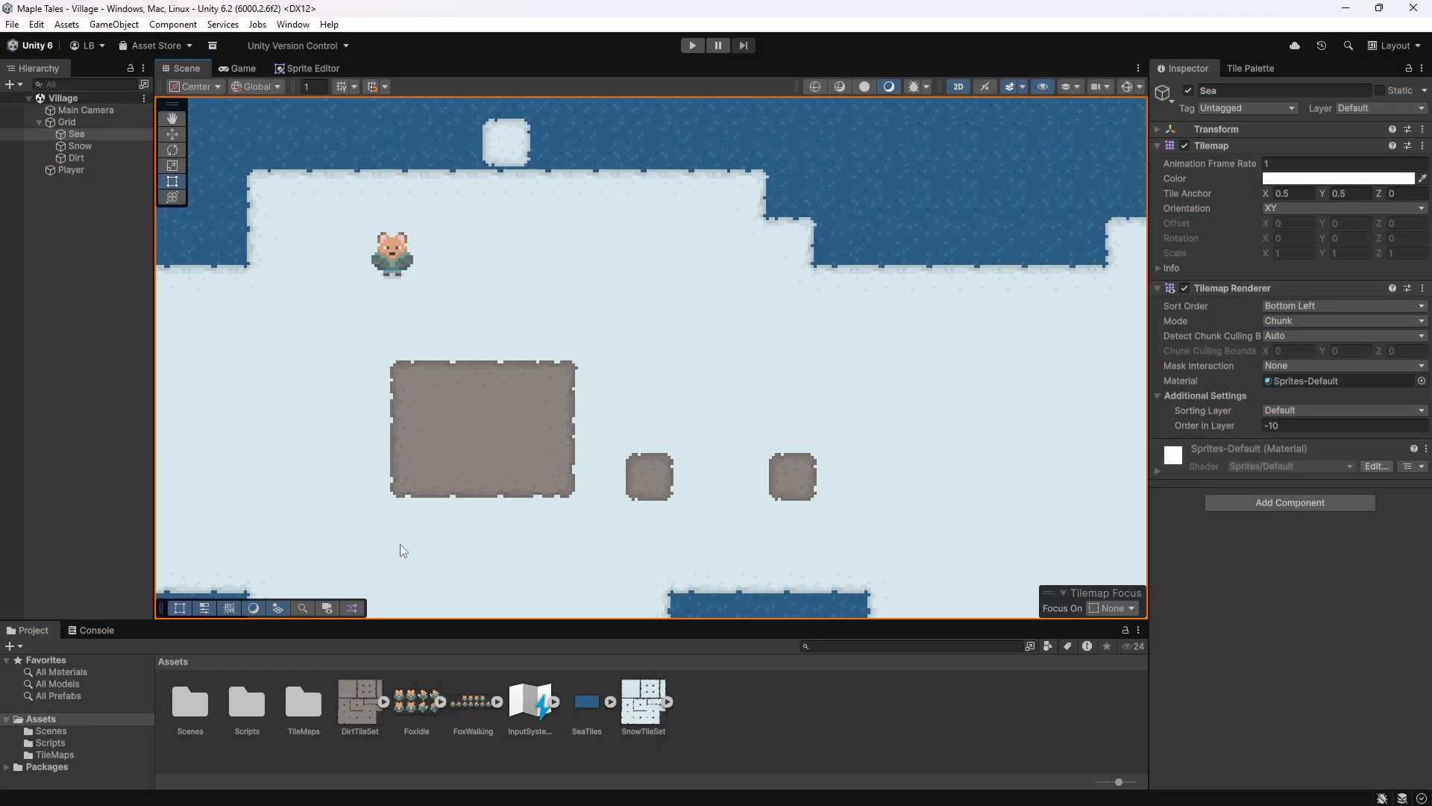
Examine the sliced frames of the FoxIdle and FoxWalking sprite sheets in the Sprite Editor.
{"action": "left_click", "coordinate": [418, 708]}
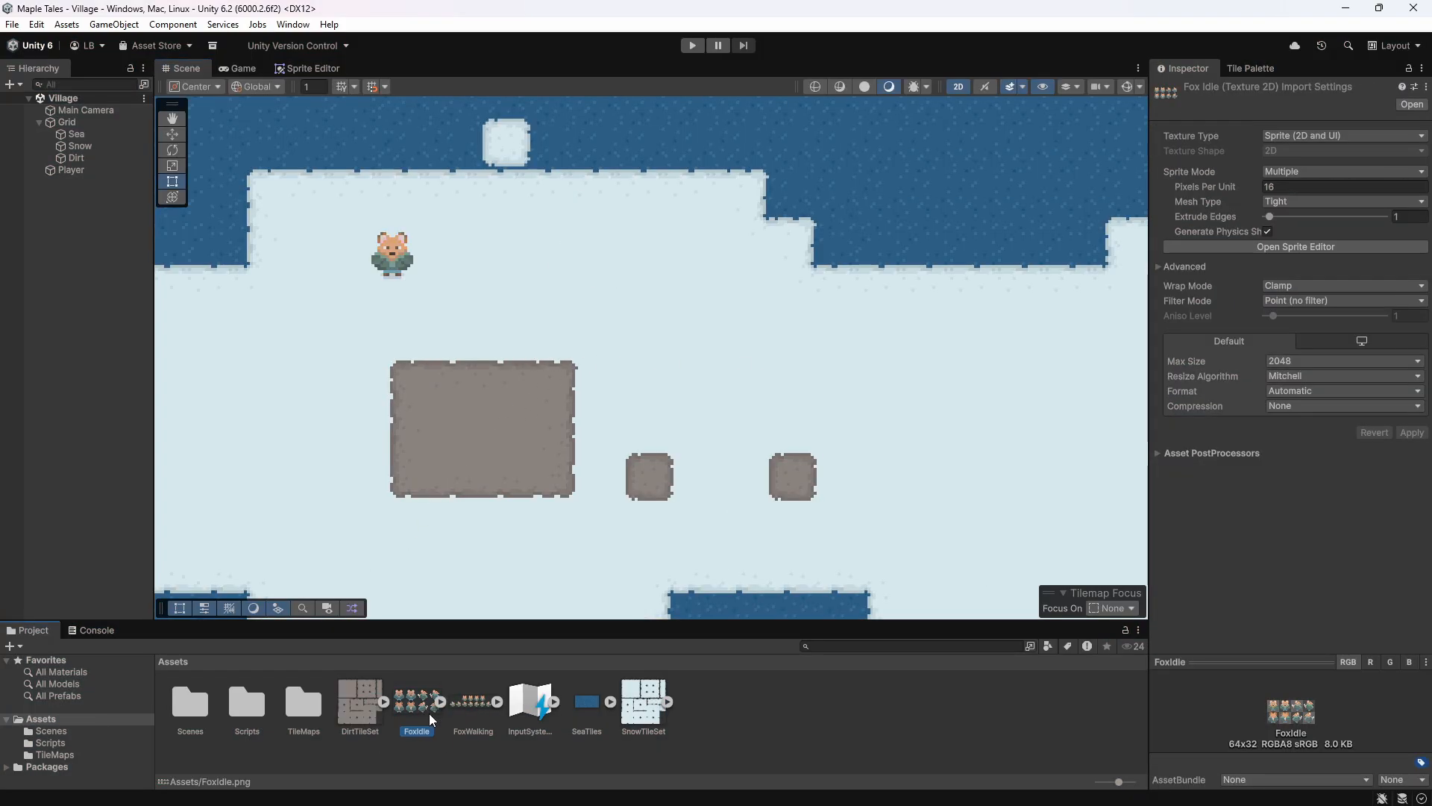
{"action": "left_click", "coordinate": [311, 70]}
{"action": "left_click", "coordinate": [543, 246]}
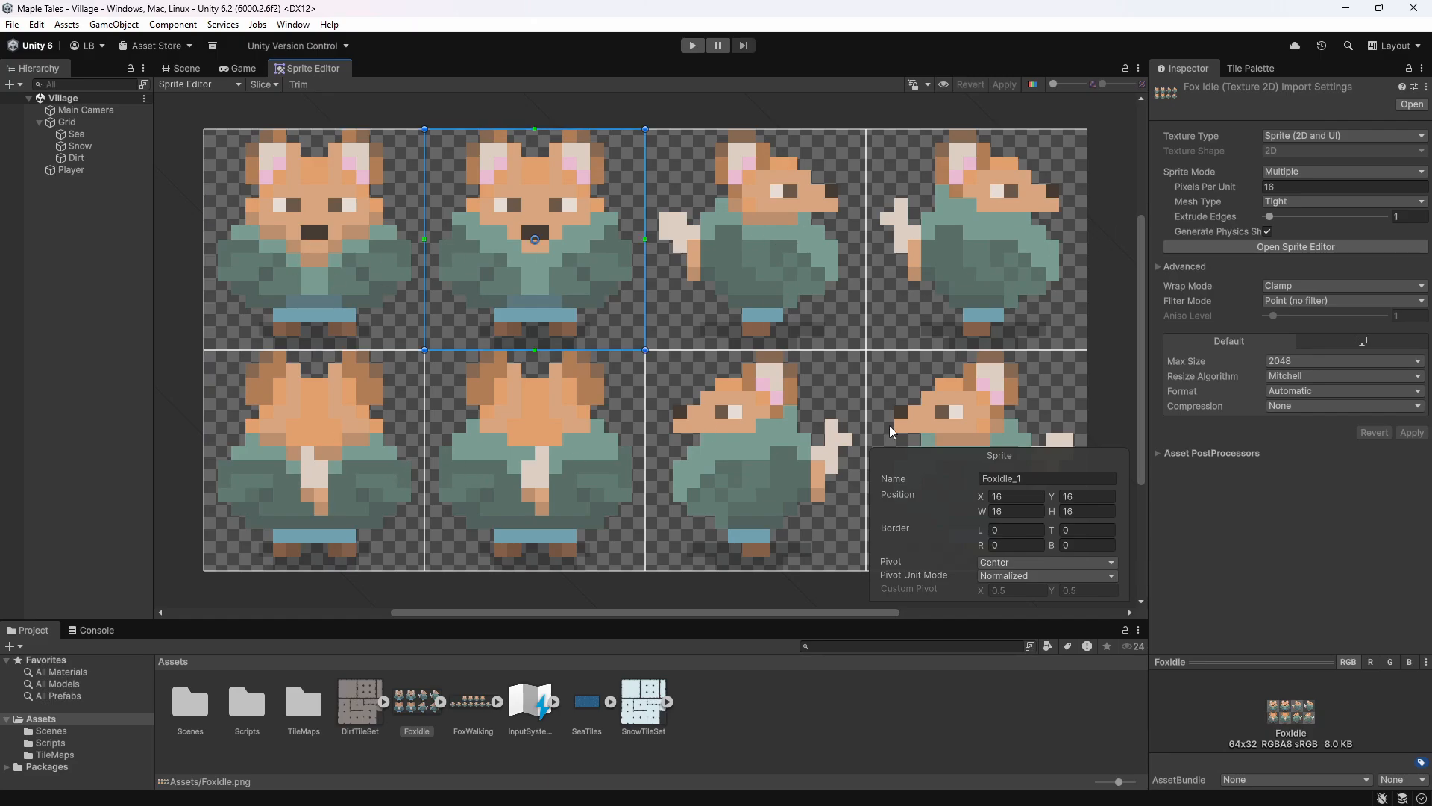
{"action": "left_click", "coordinate": [464, 702]}
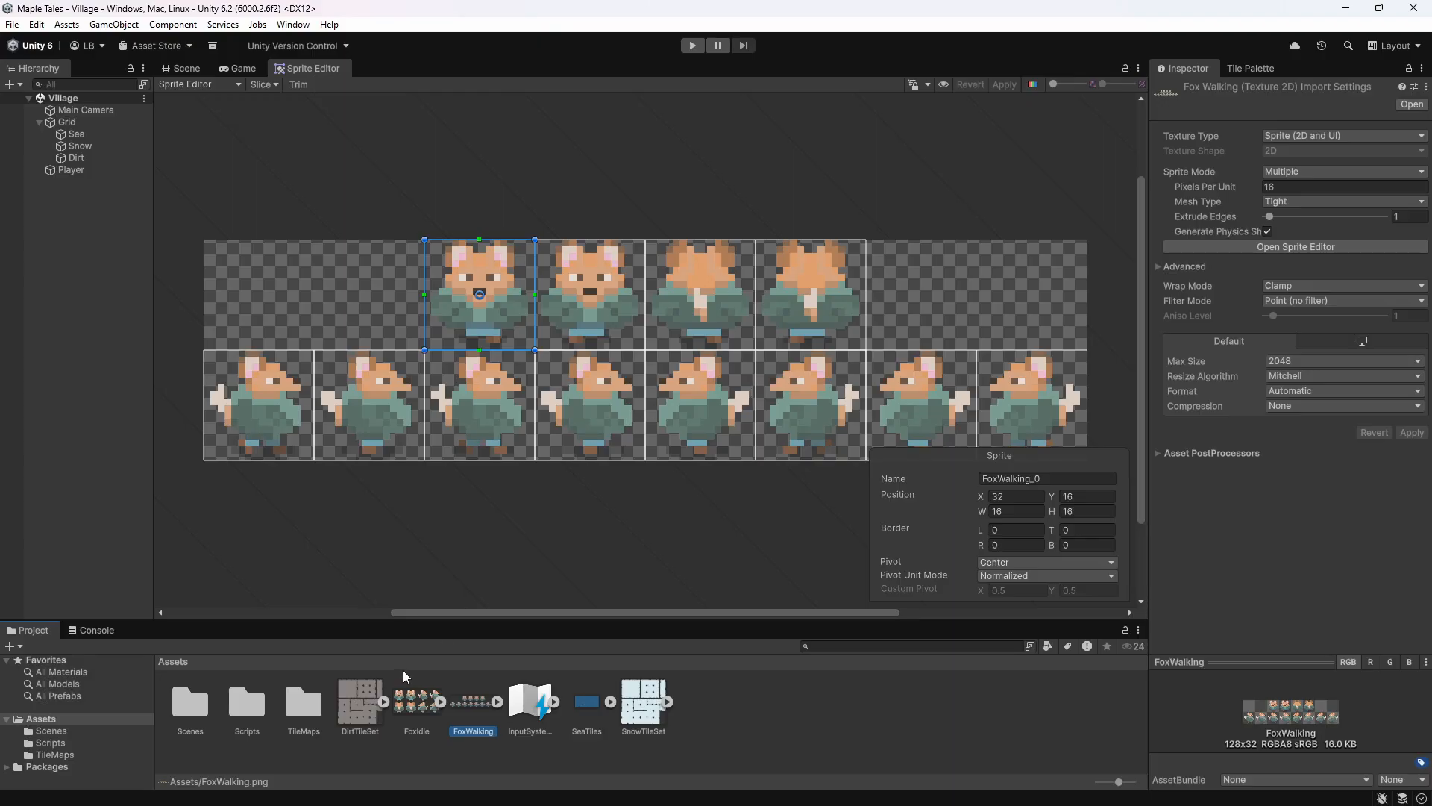
{"action": "left_click", "coordinate": [416, 712]}
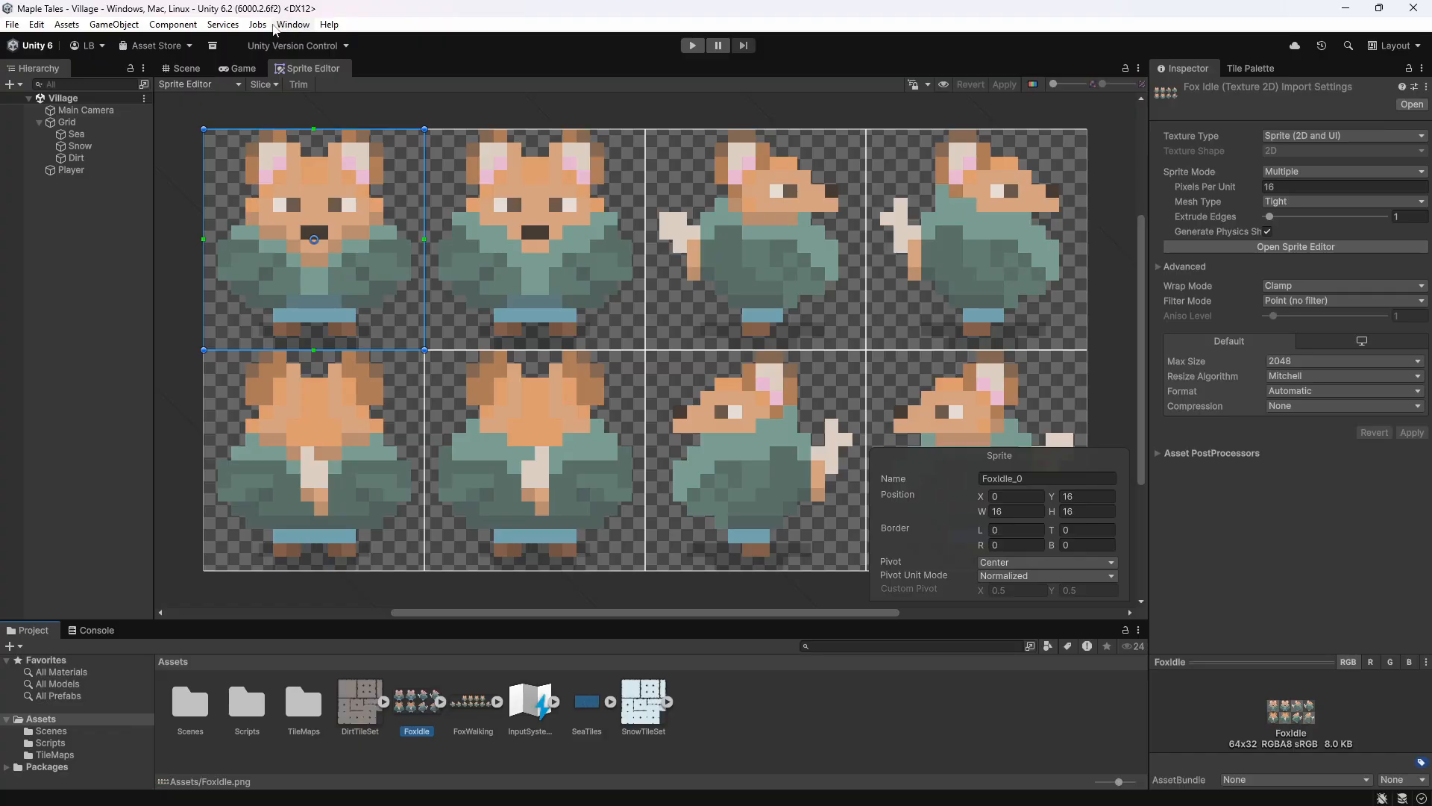
Open the Animation window and dock it alongside the Project and Console panels.
{"action": "left_click", "coordinate": [289, 27]}
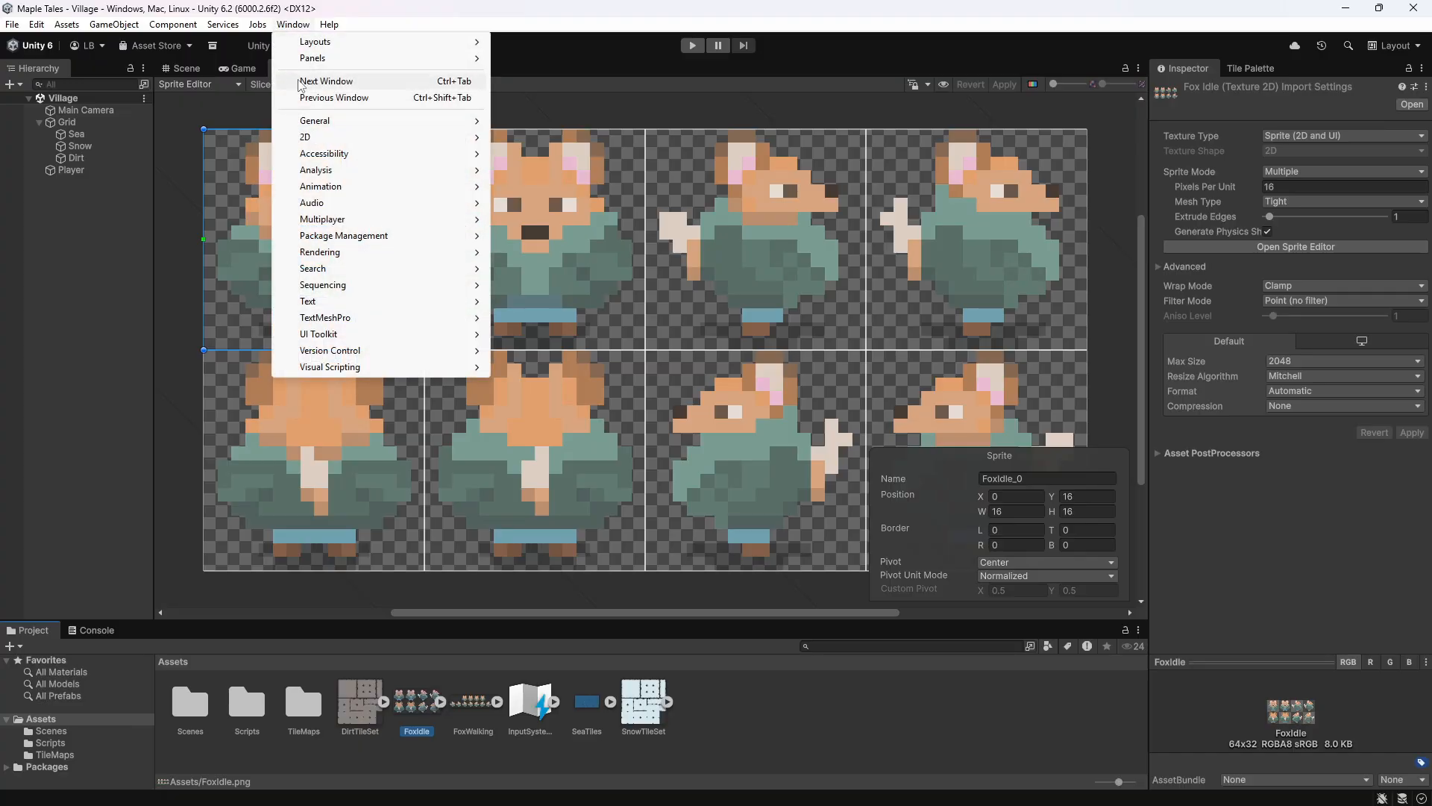
{"action": "mouse_move", "coordinate": [321, 188]}
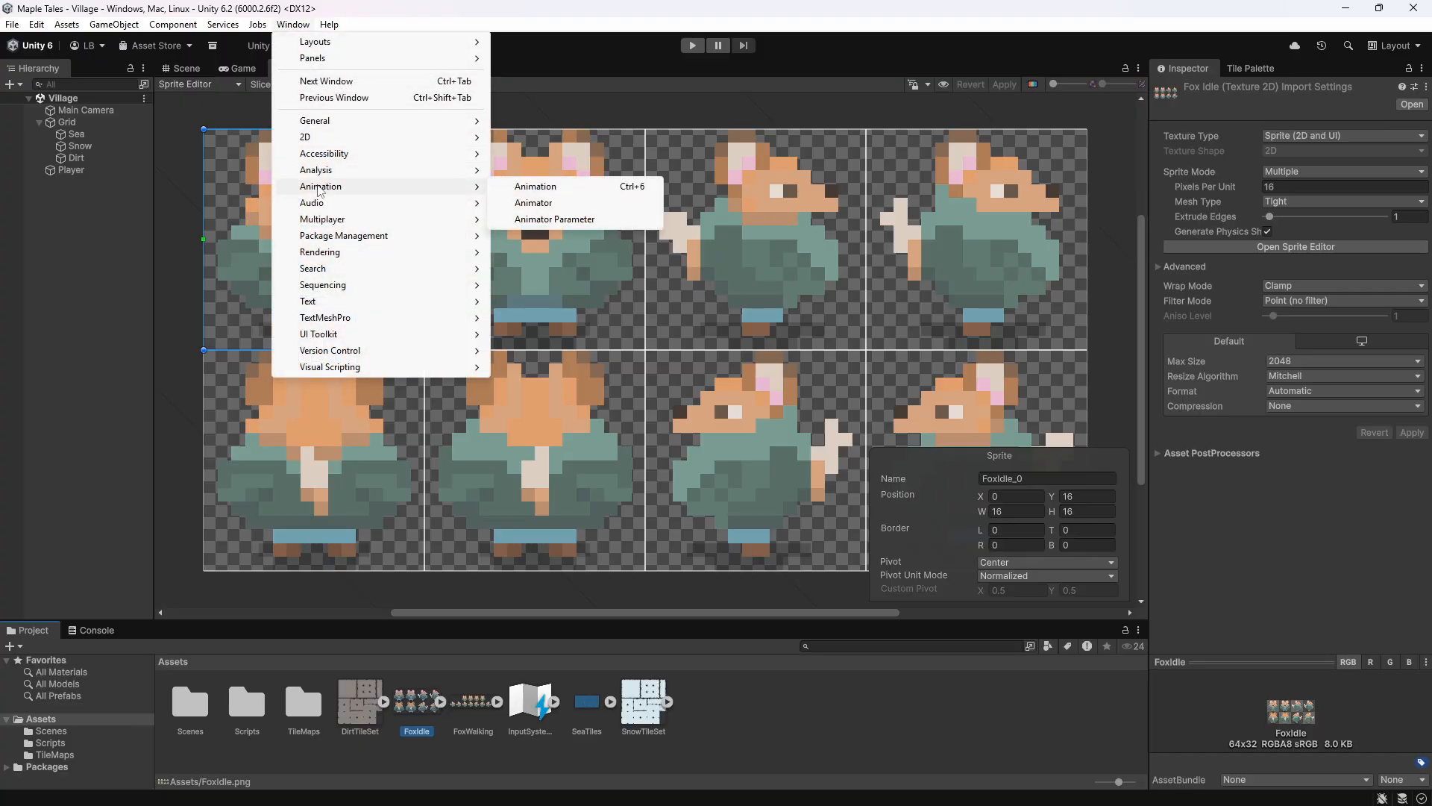
{"action": "left_click", "coordinate": [561, 188]}
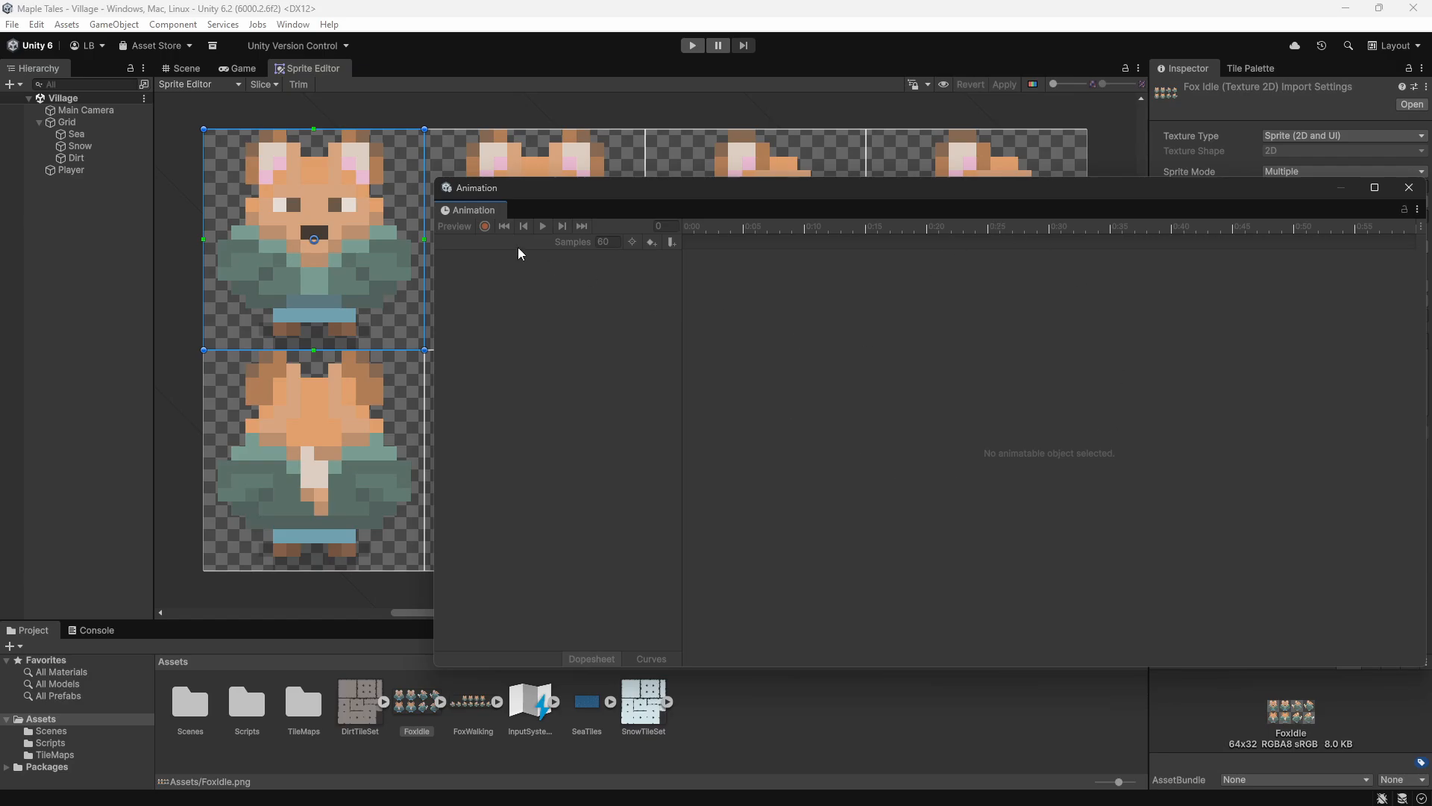
{"action": "left_click_drag", "start_coordinate": [474, 212], "coordinate": [150, 628]}
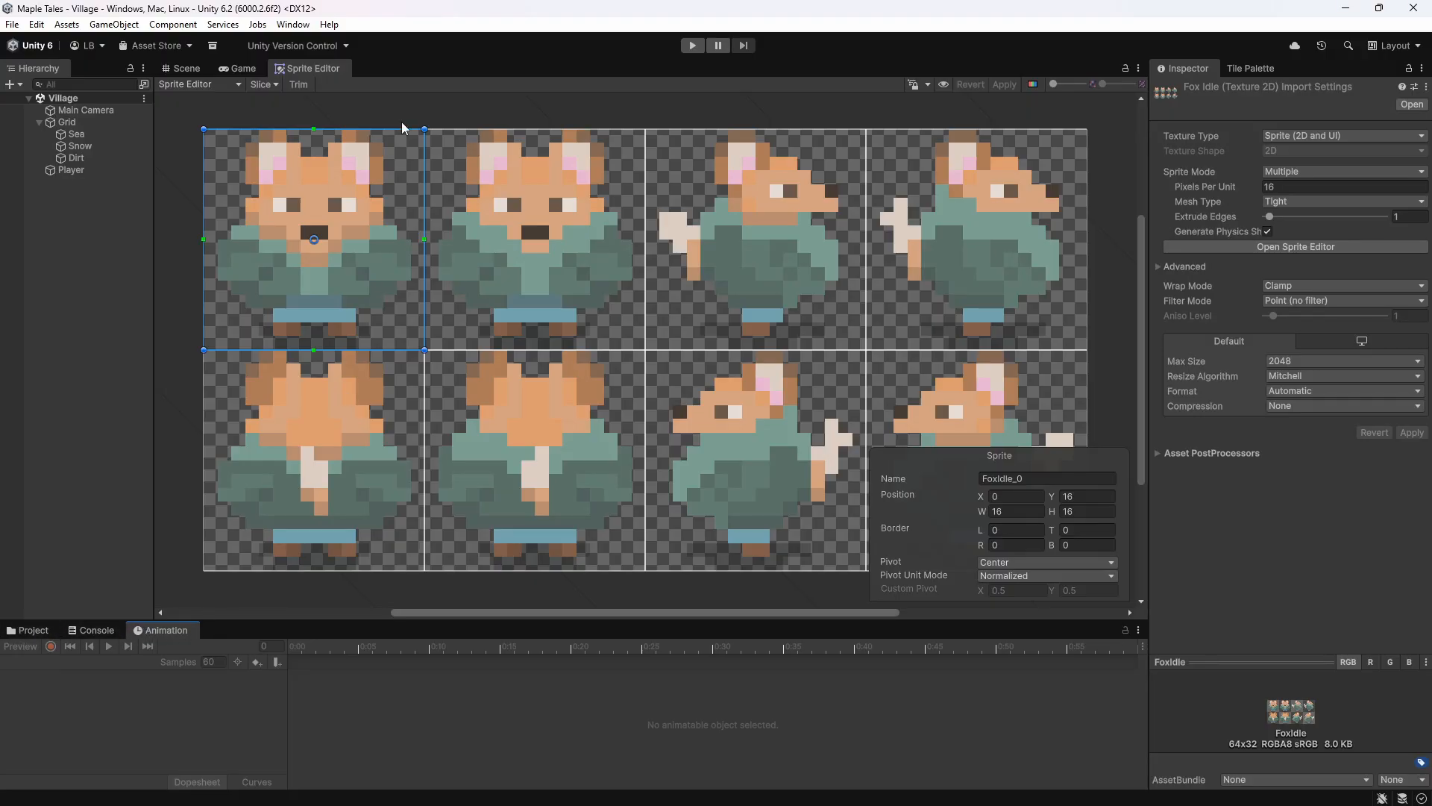
Open the Animator window alongside the Sprite Editor and bring it to the front.
{"action": "left_click", "coordinate": [292, 24]}
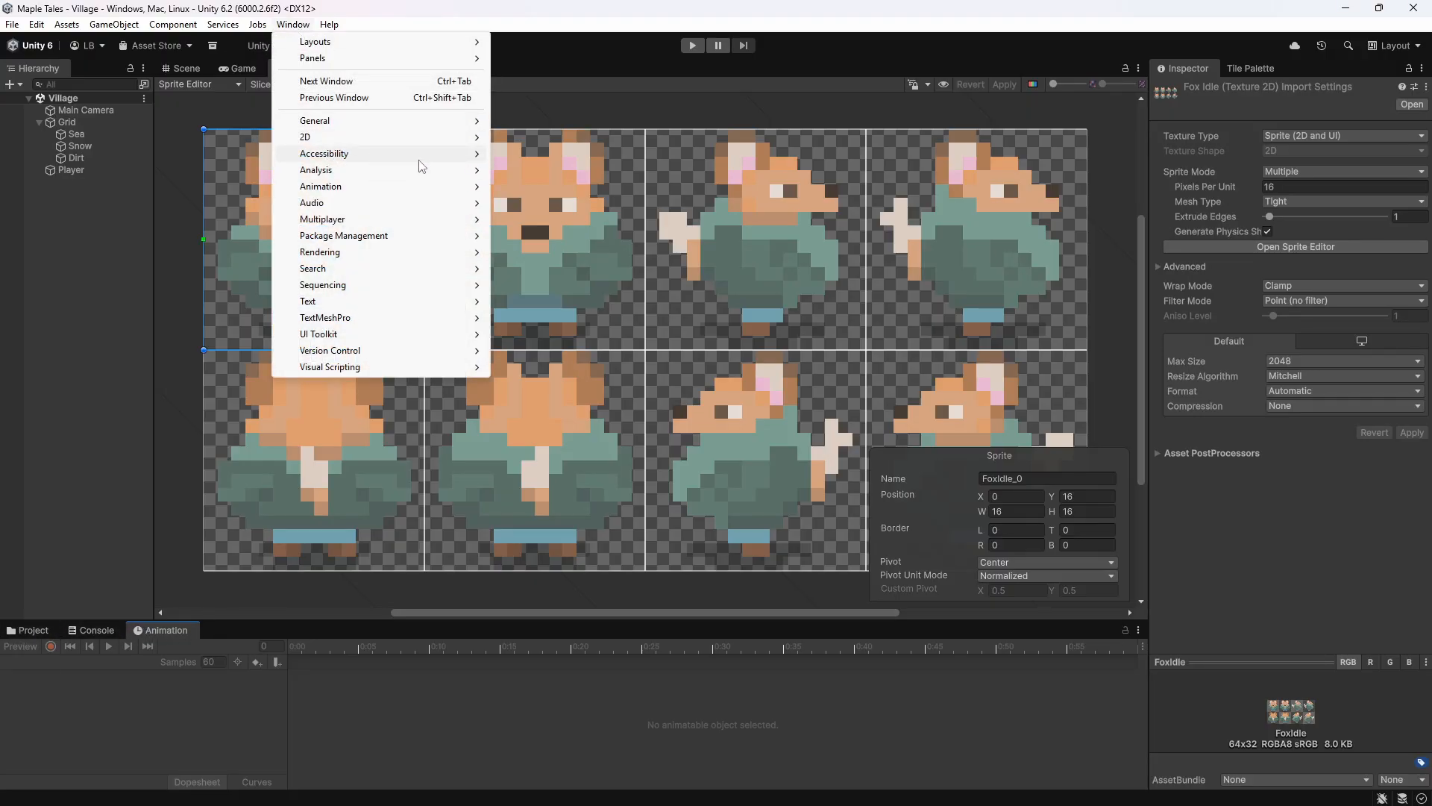
{"action": "mouse_move", "coordinate": [448, 186]}
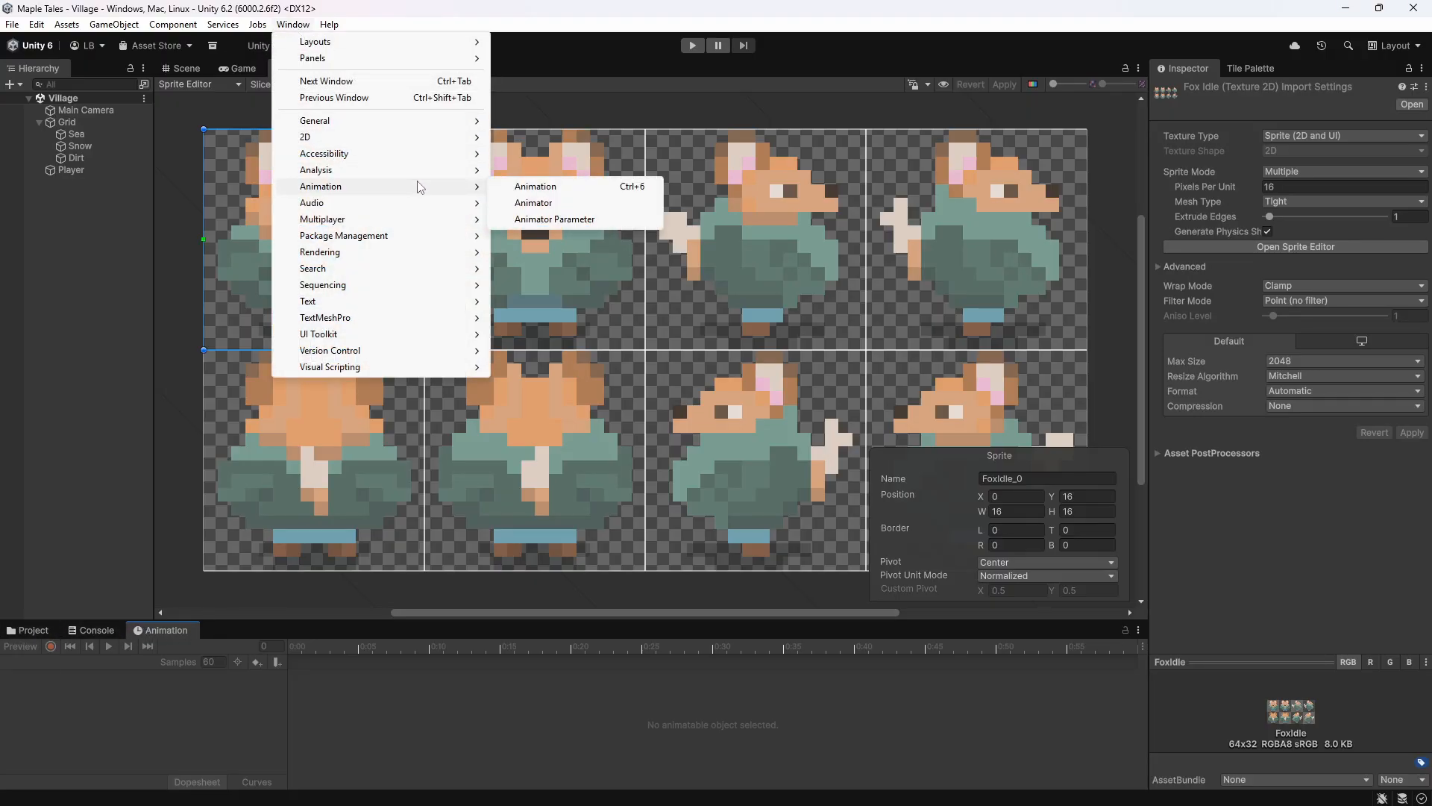
{"action": "left_click", "coordinate": [558, 203]}
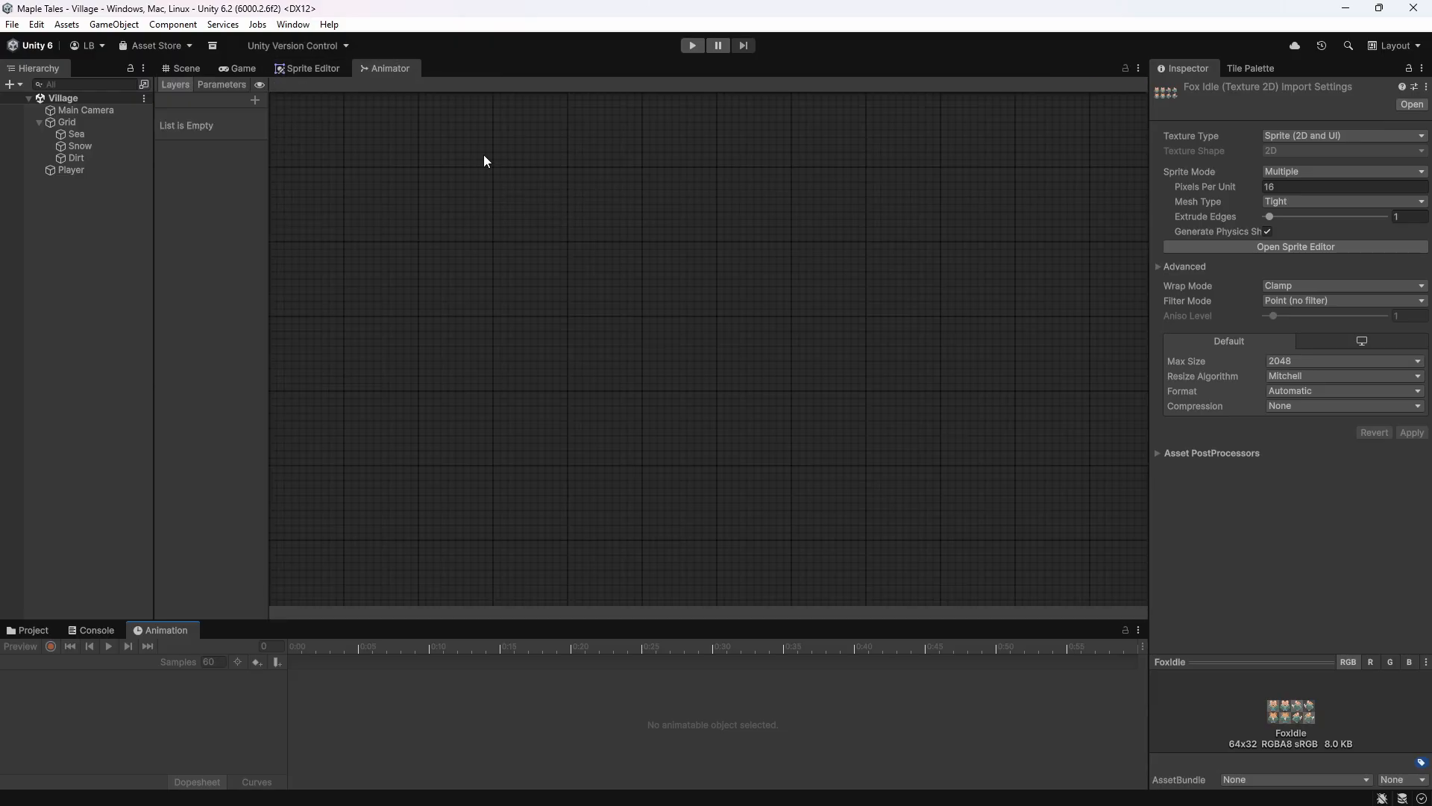
{"action": "left_click", "coordinate": [312, 67]}
{"action": "left_click", "coordinate": [353, 67]}
{"action": "left_click", "coordinate": [306, 67]}
{"action": "left_click", "coordinate": [240, 67]}
{"action": "left_click", "coordinate": [385, 68]}
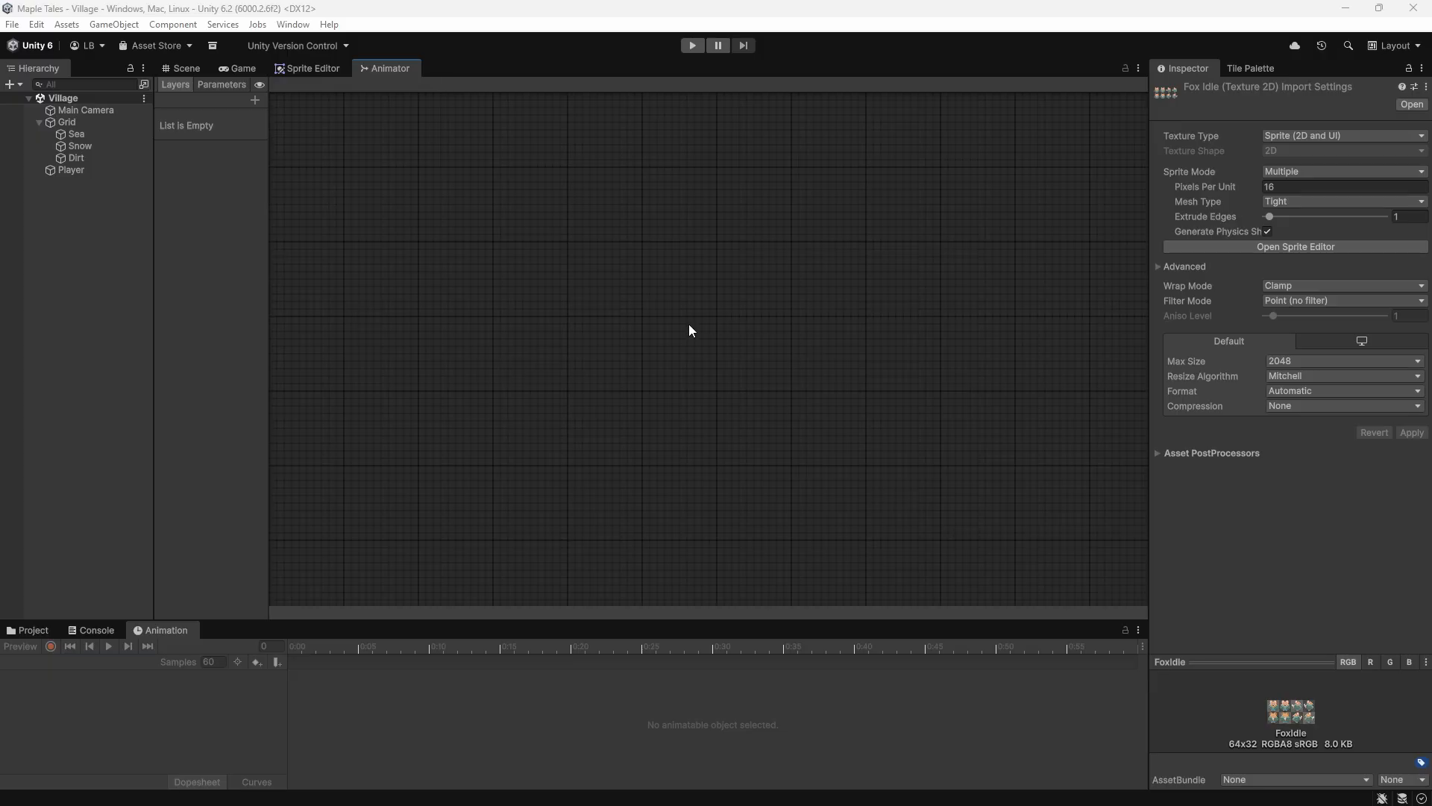
Start a new animation clip for the Player object and create an Animations folder inside Assets.
{"action": "left_click", "coordinate": [182, 69]}
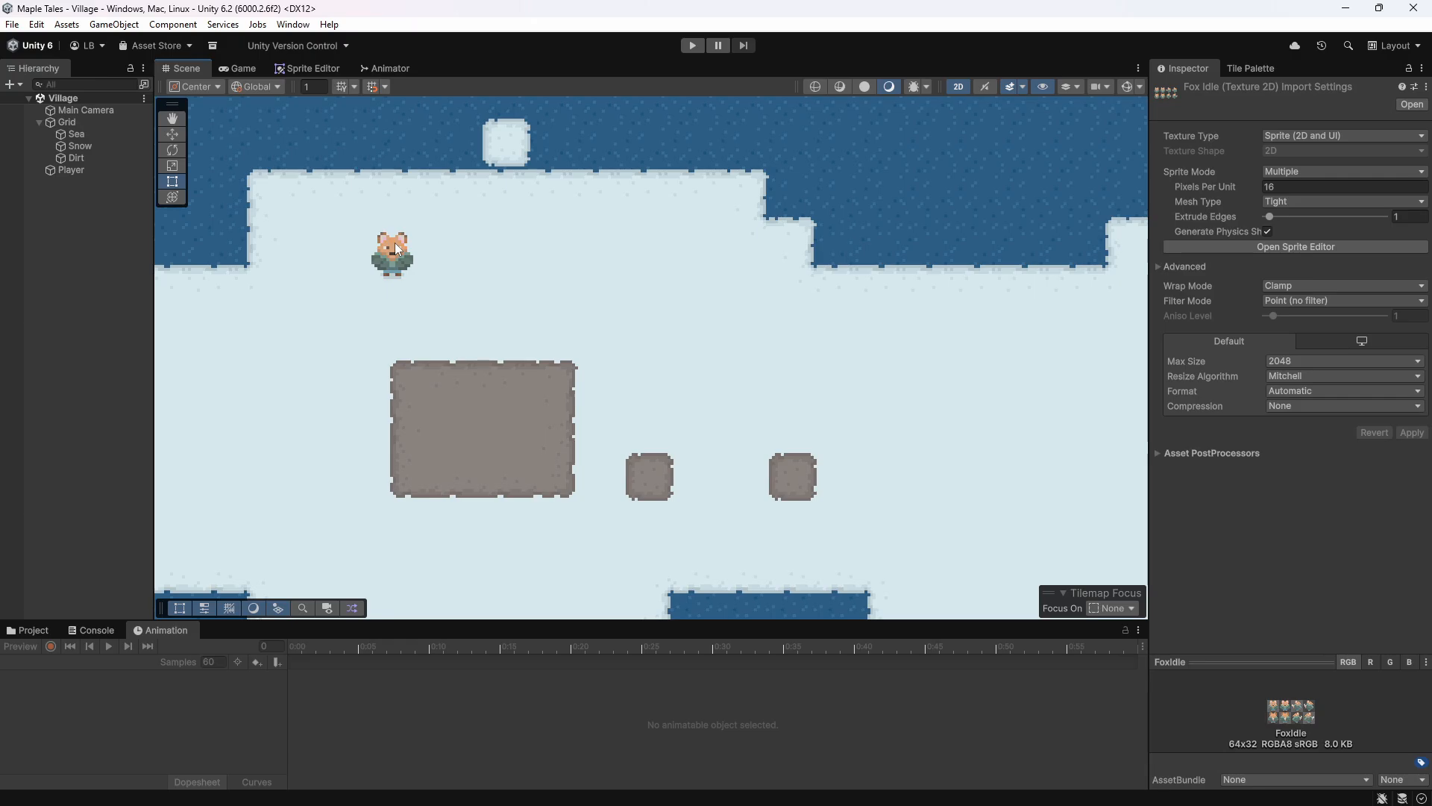
{"action": "left_click", "coordinate": [69, 171]}
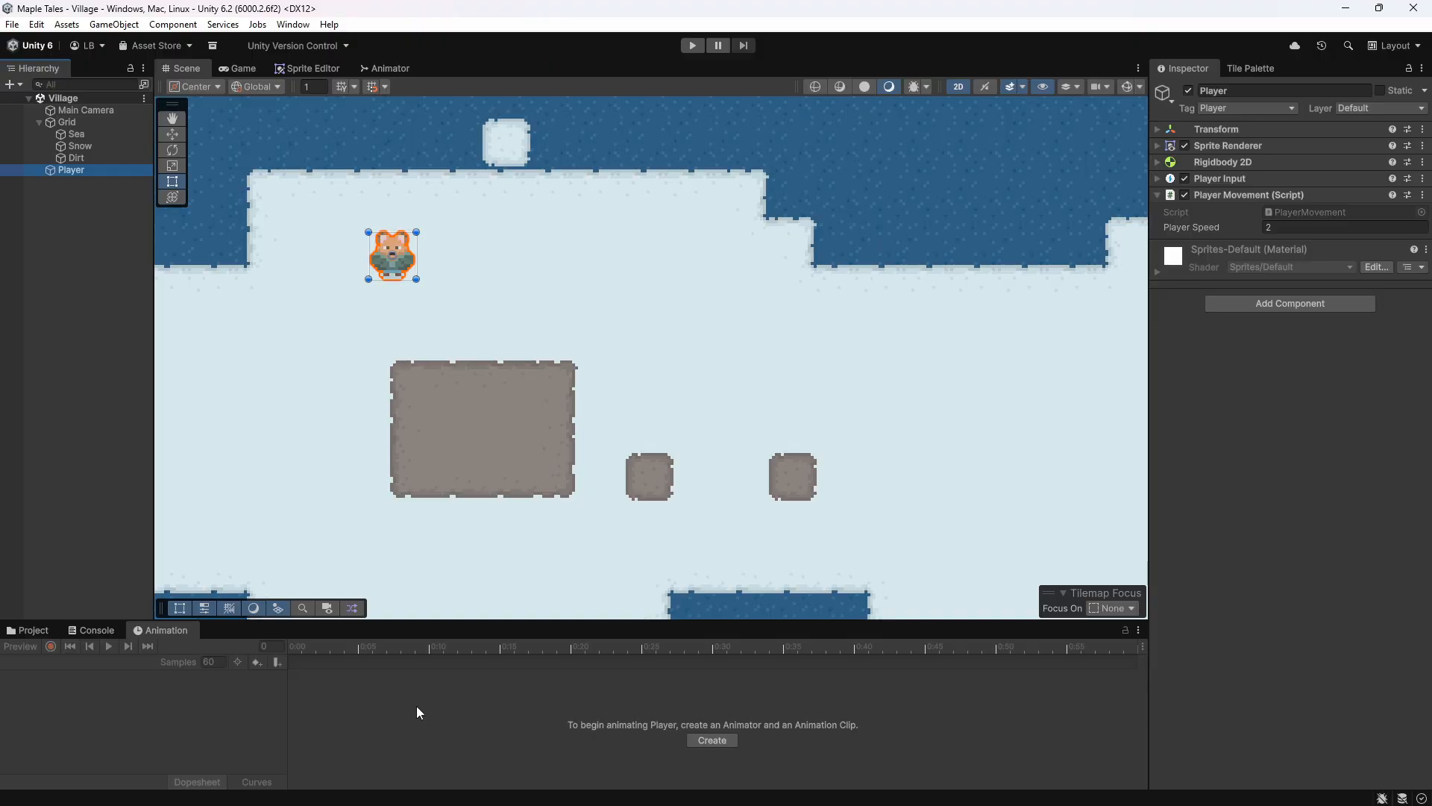
{"action": "left_click", "coordinate": [711, 740]}
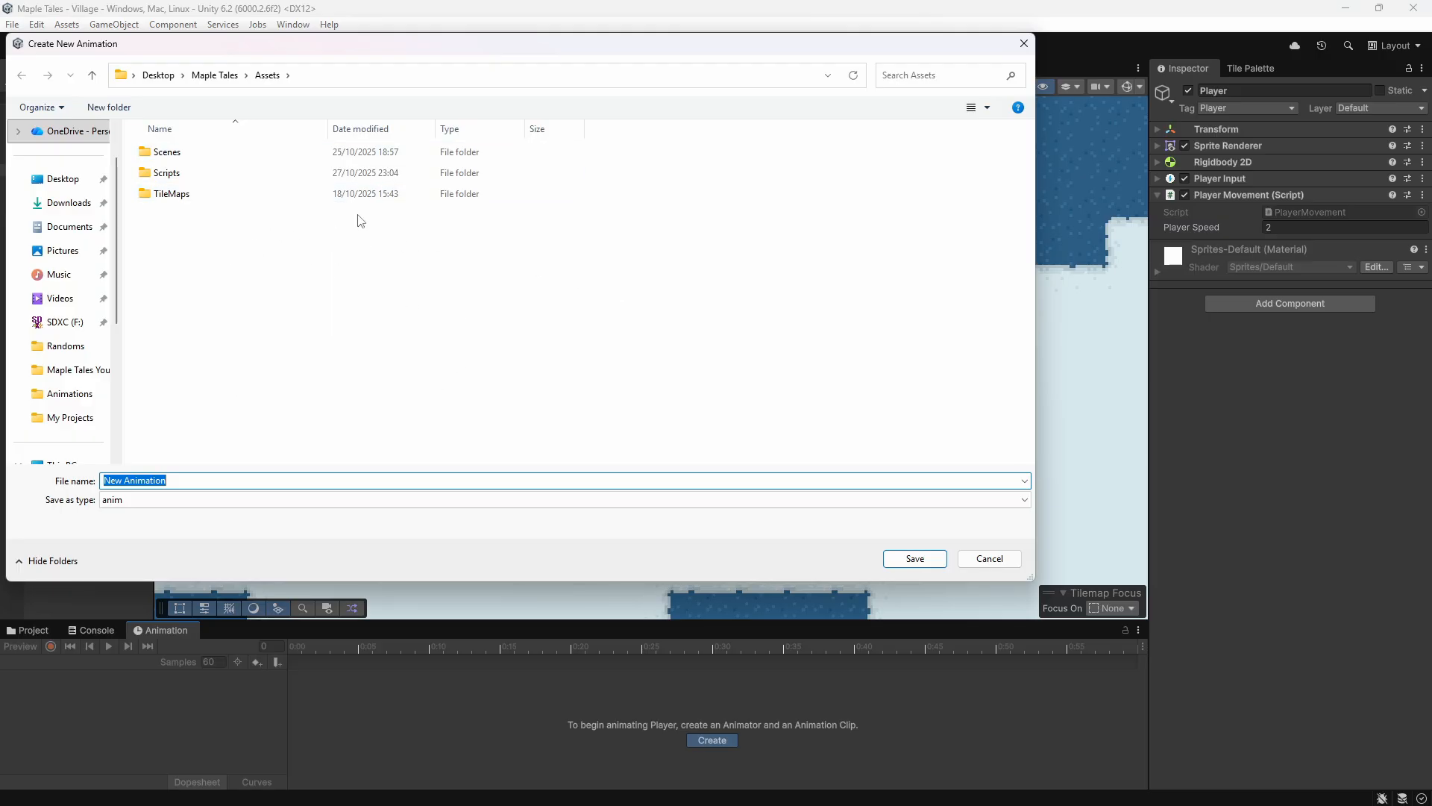
{"action": "right_click", "coordinate": [195, 264]}
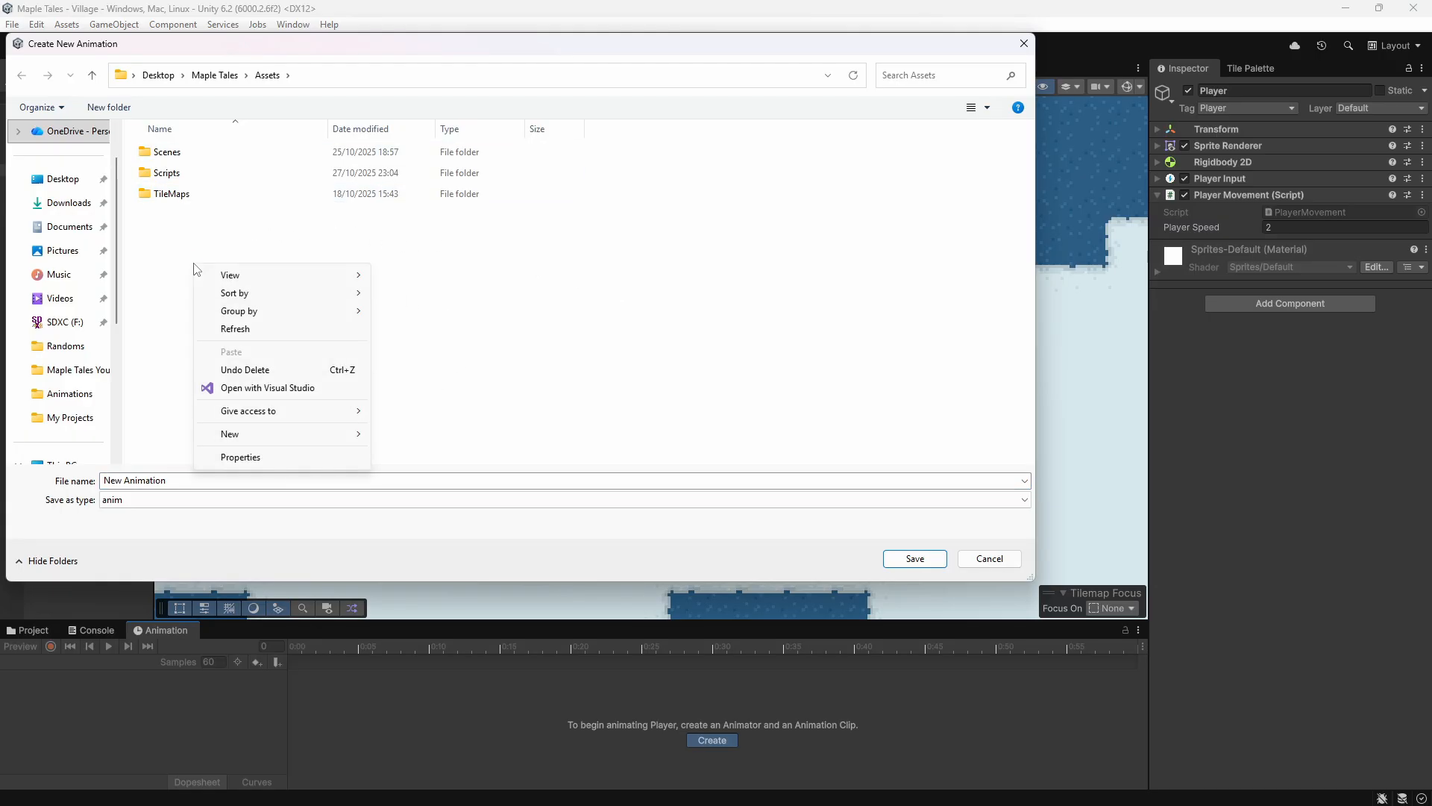
{"action": "mouse_move", "coordinate": [326, 439]}
{"action": "left_click", "coordinate": [476, 436]}
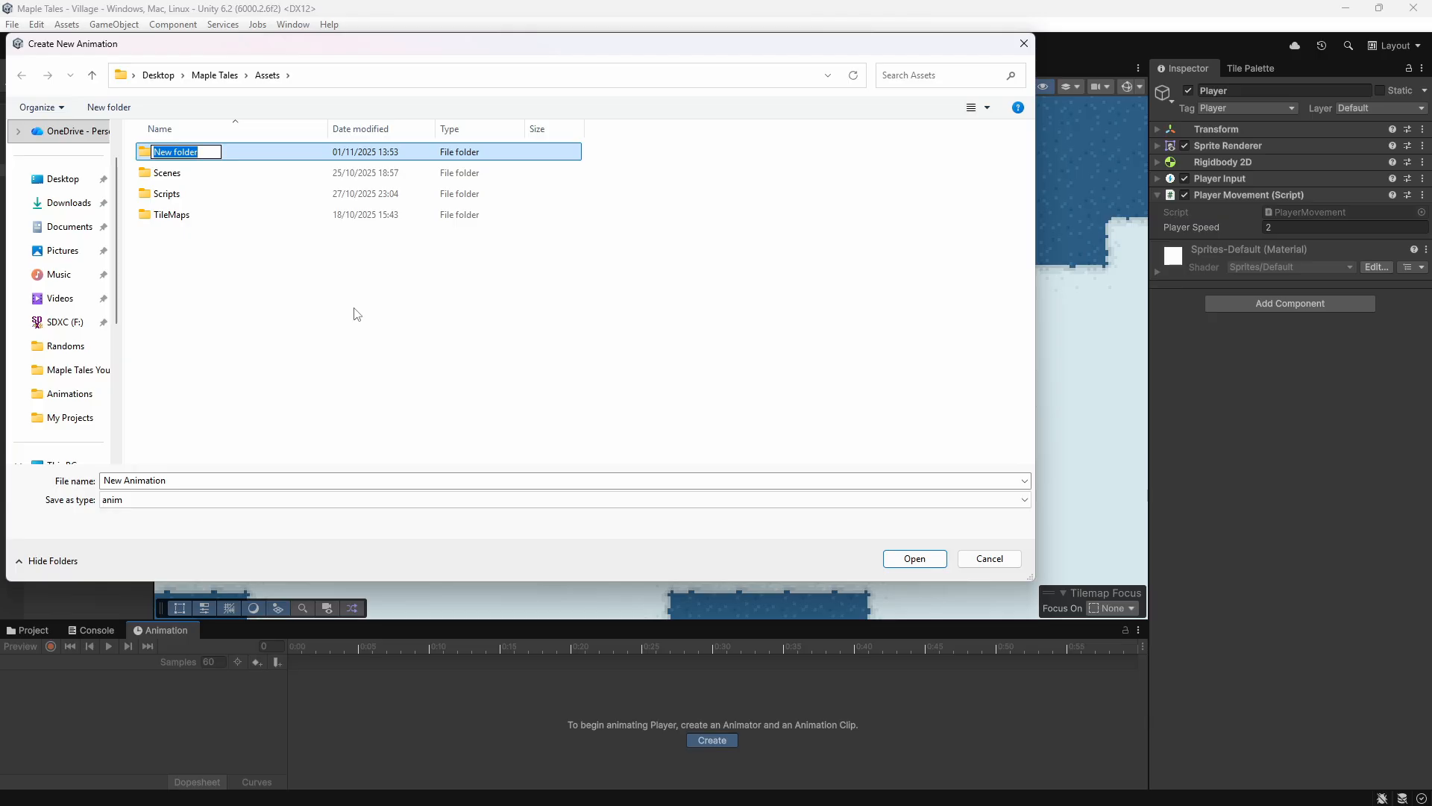
{"action": "type", "text": "Animations"}
{"action": "key", "text": "Return"}
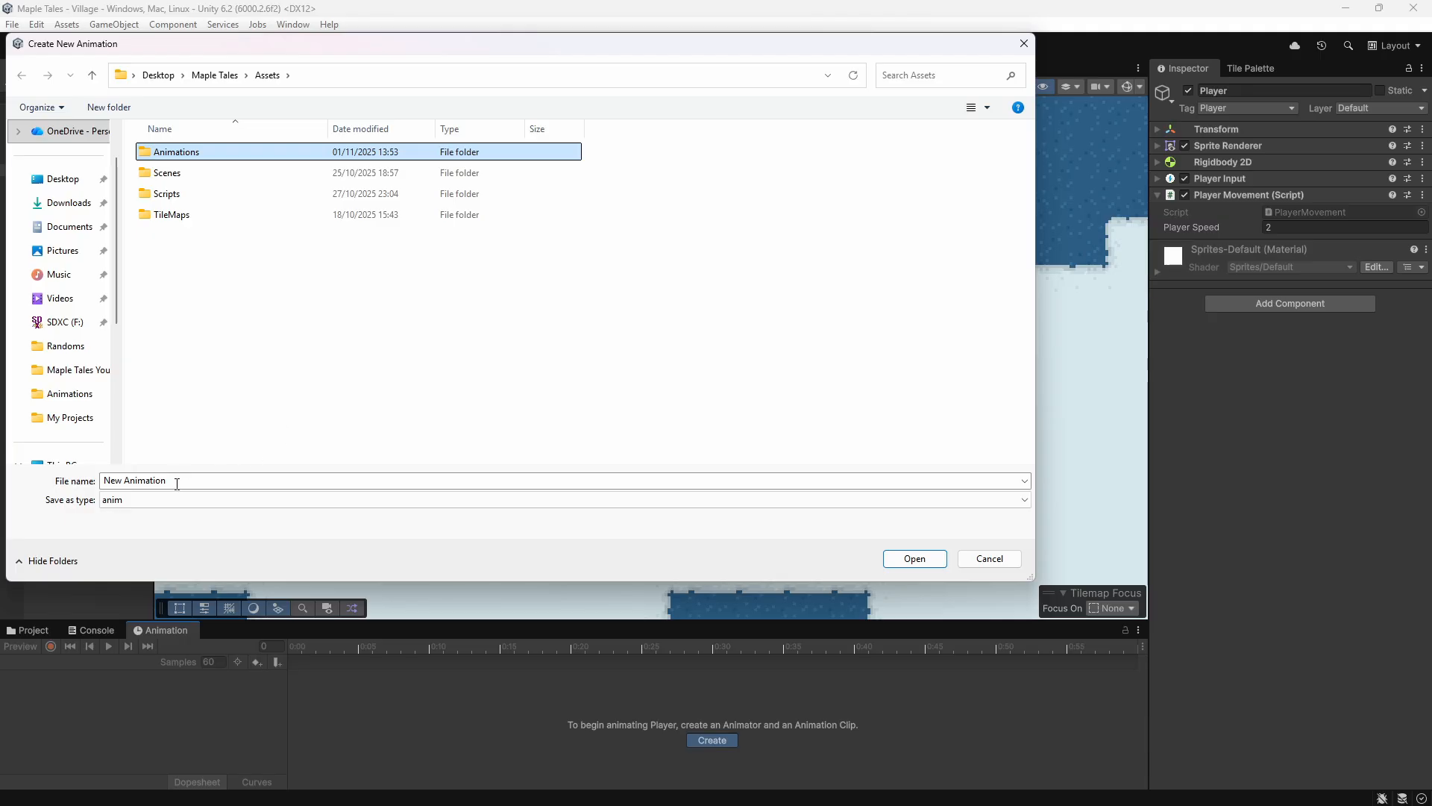
Save the Player's new animation clip as IdleFront in the Animations folder.
{"action": "left_click", "coordinate": [177, 482]}
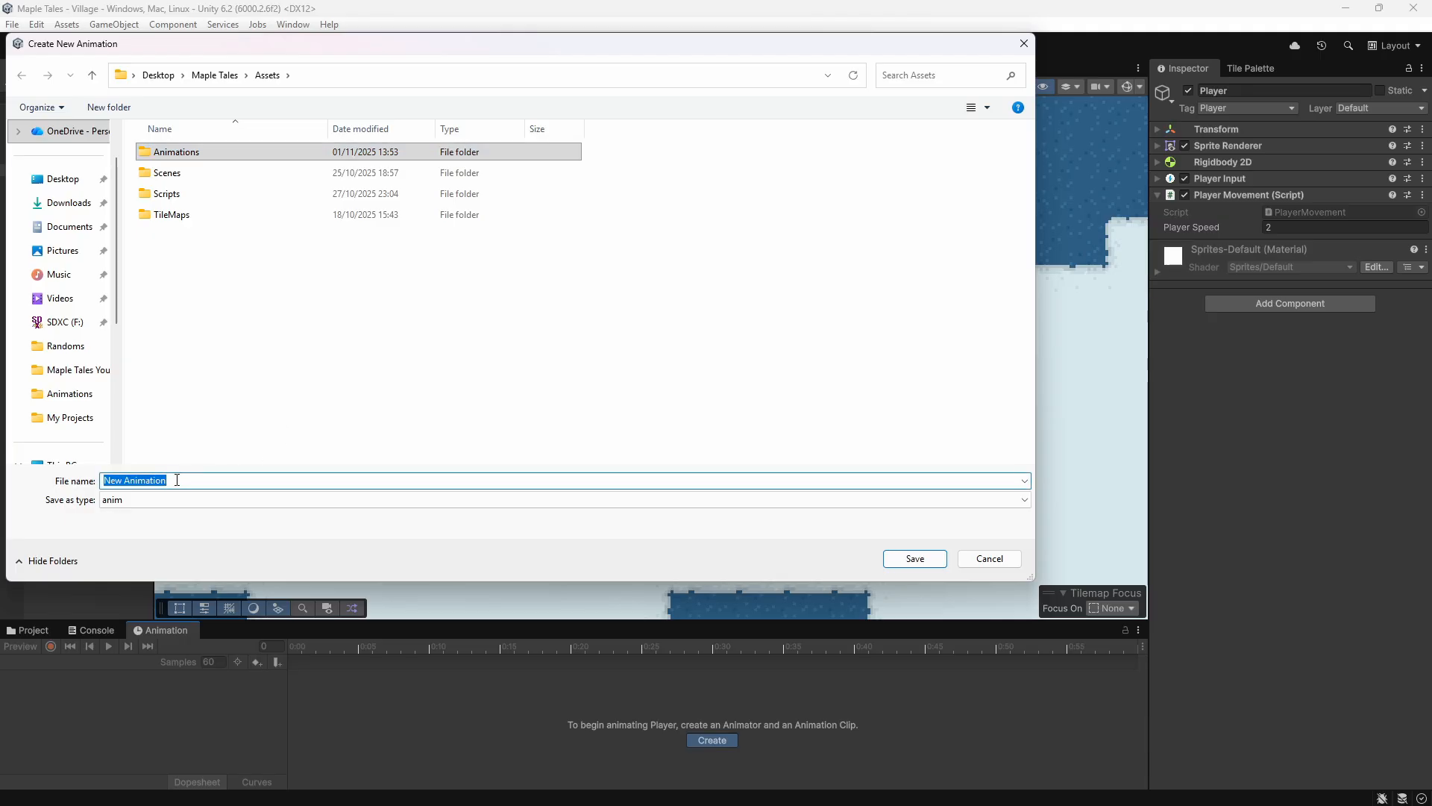
{"action": "key", "text": "BackSpace"}
{"action": "type", "text": "IdleFront"}
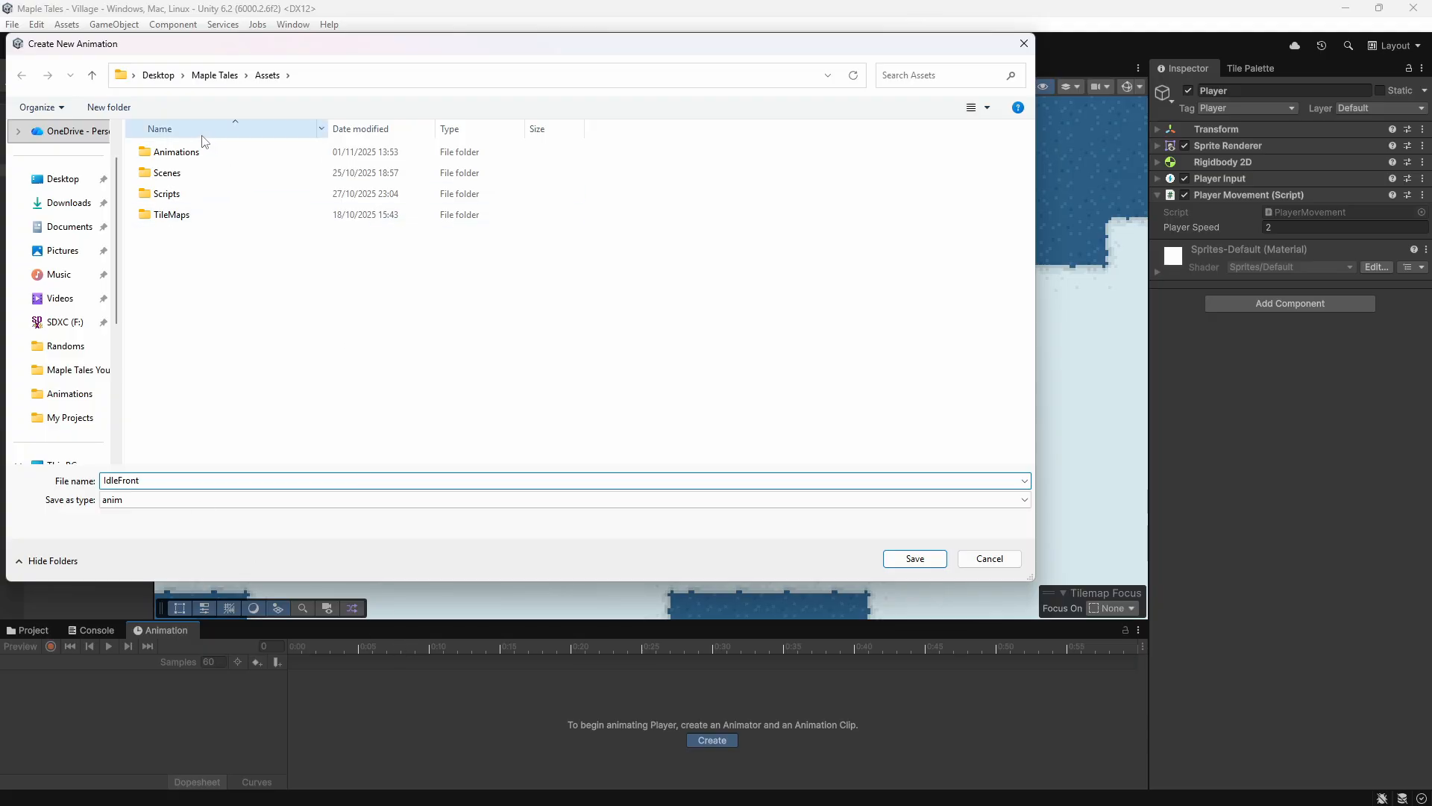
{"action": "double_click", "coordinate": [183, 153]}
{"action": "left_click", "coordinate": [923, 561]}
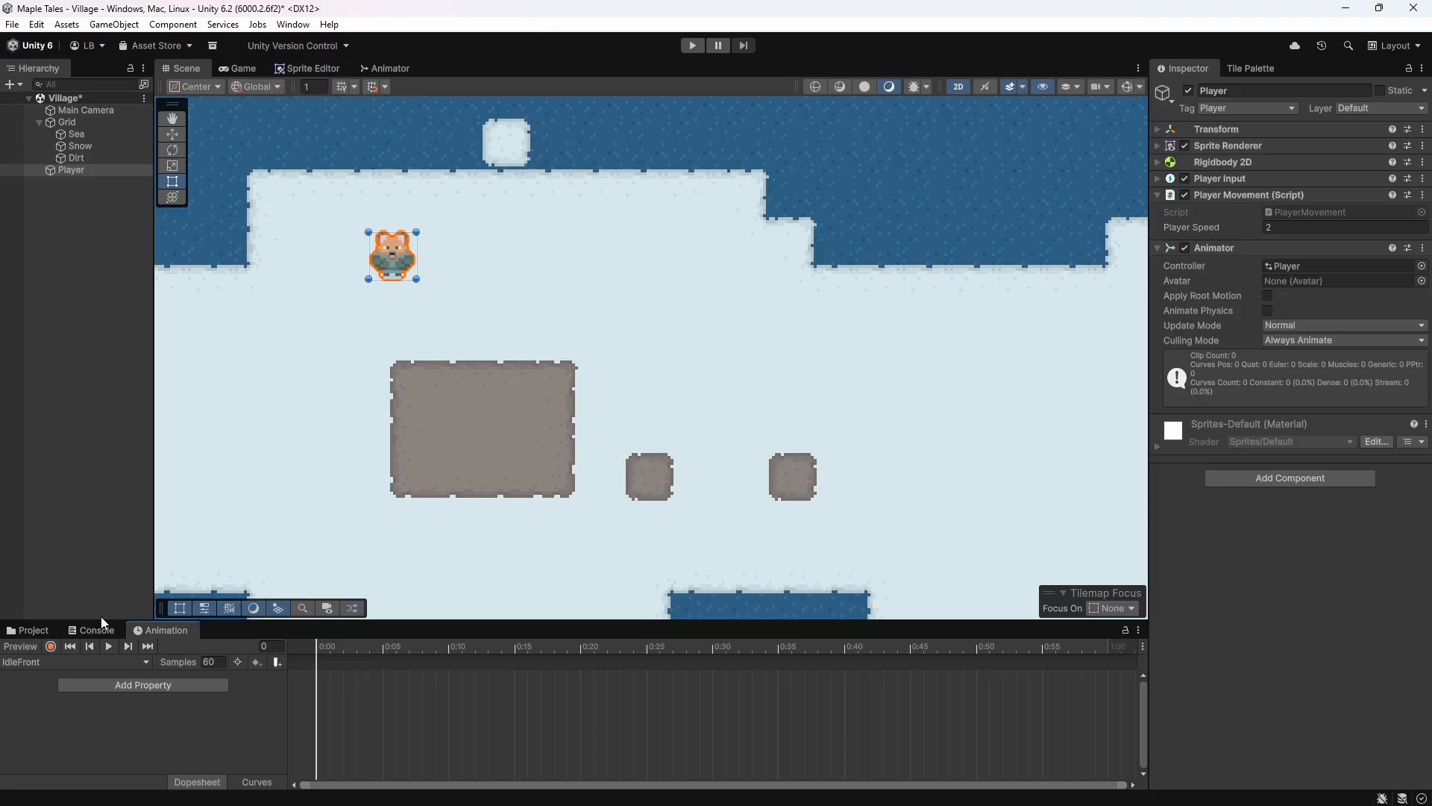
Check the contents of the project's Animations folder and return to the IdleFront timeline.
{"action": "left_click", "coordinate": [36, 630]}
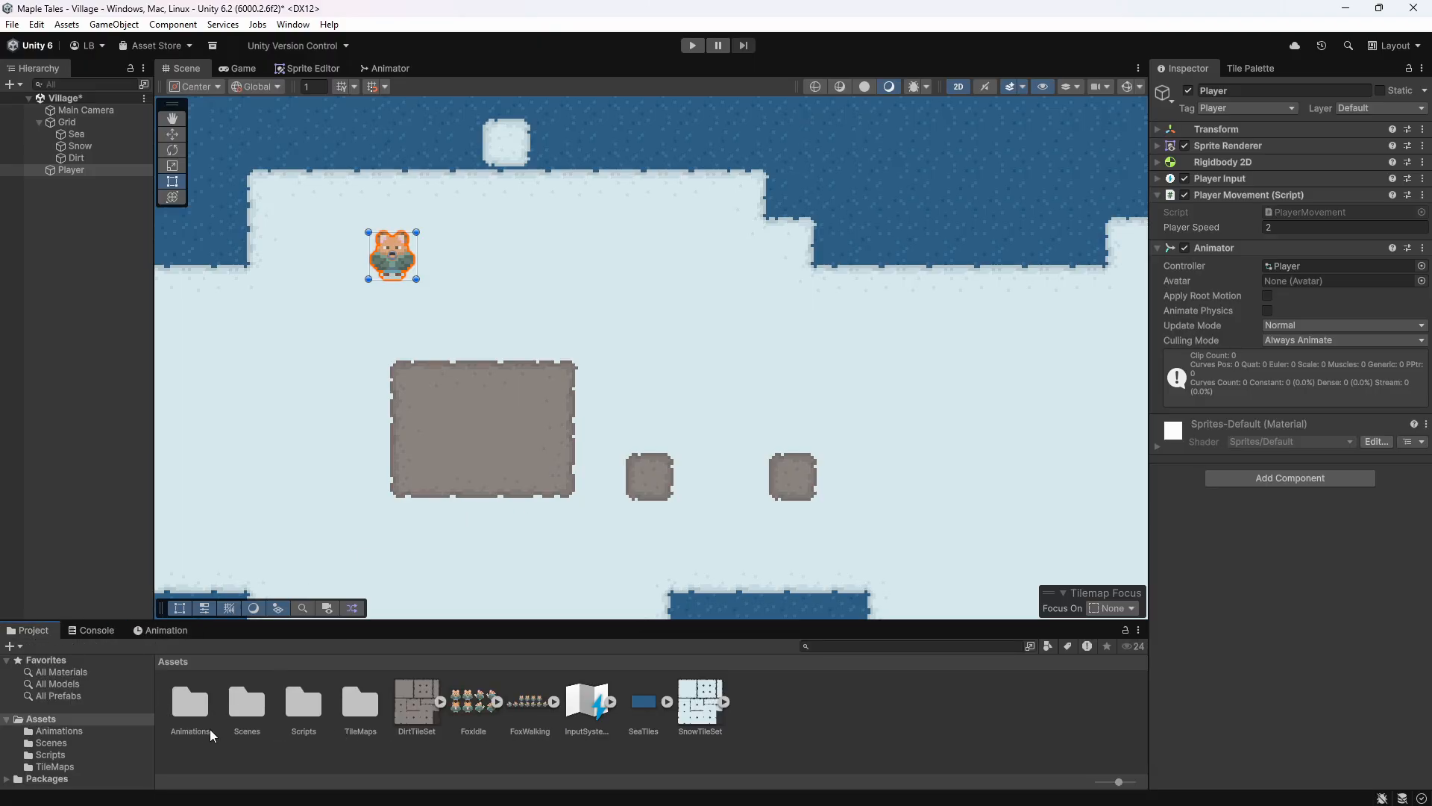
{"action": "double_click", "coordinate": [191, 703]}
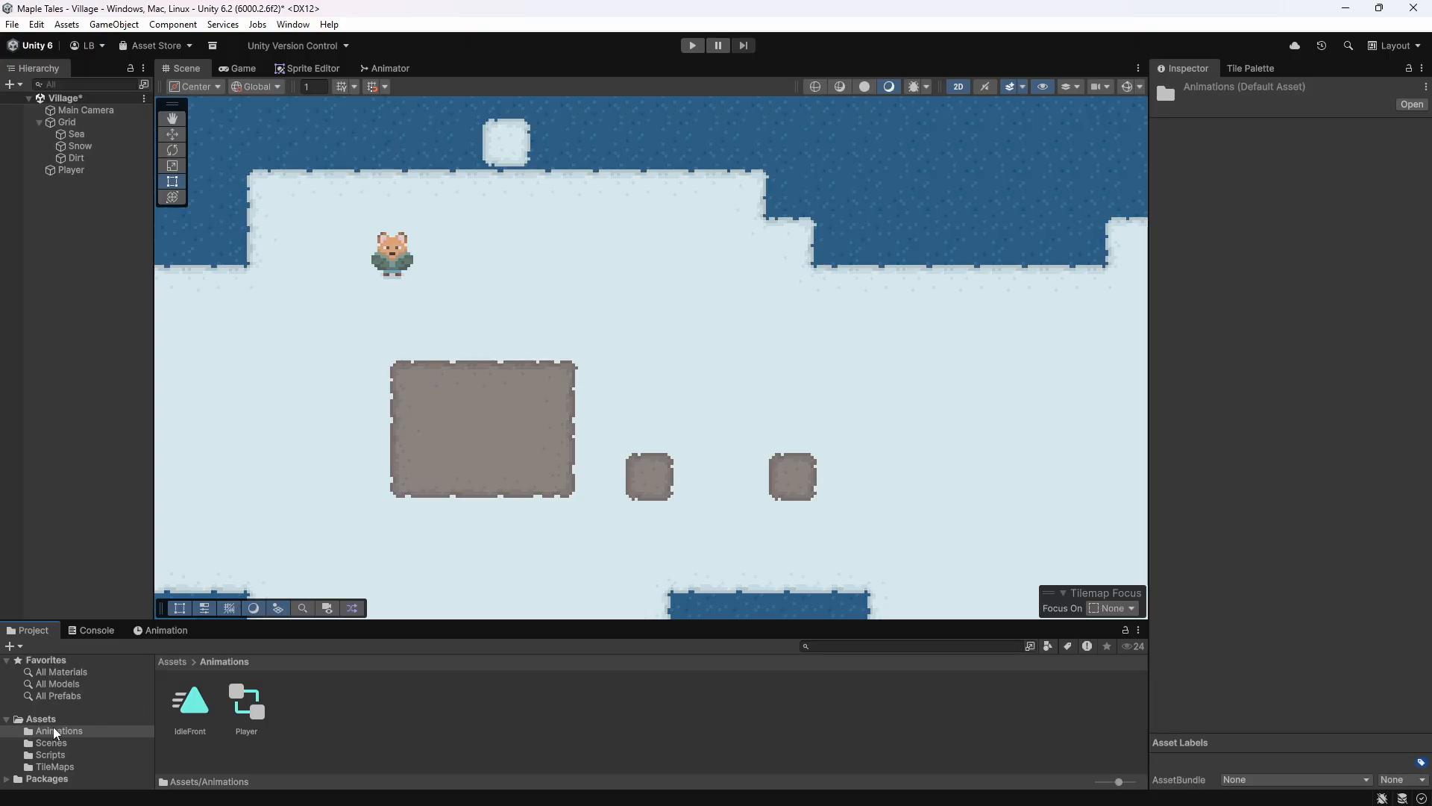
{"action": "left_click", "coordinate": [160, 633]}
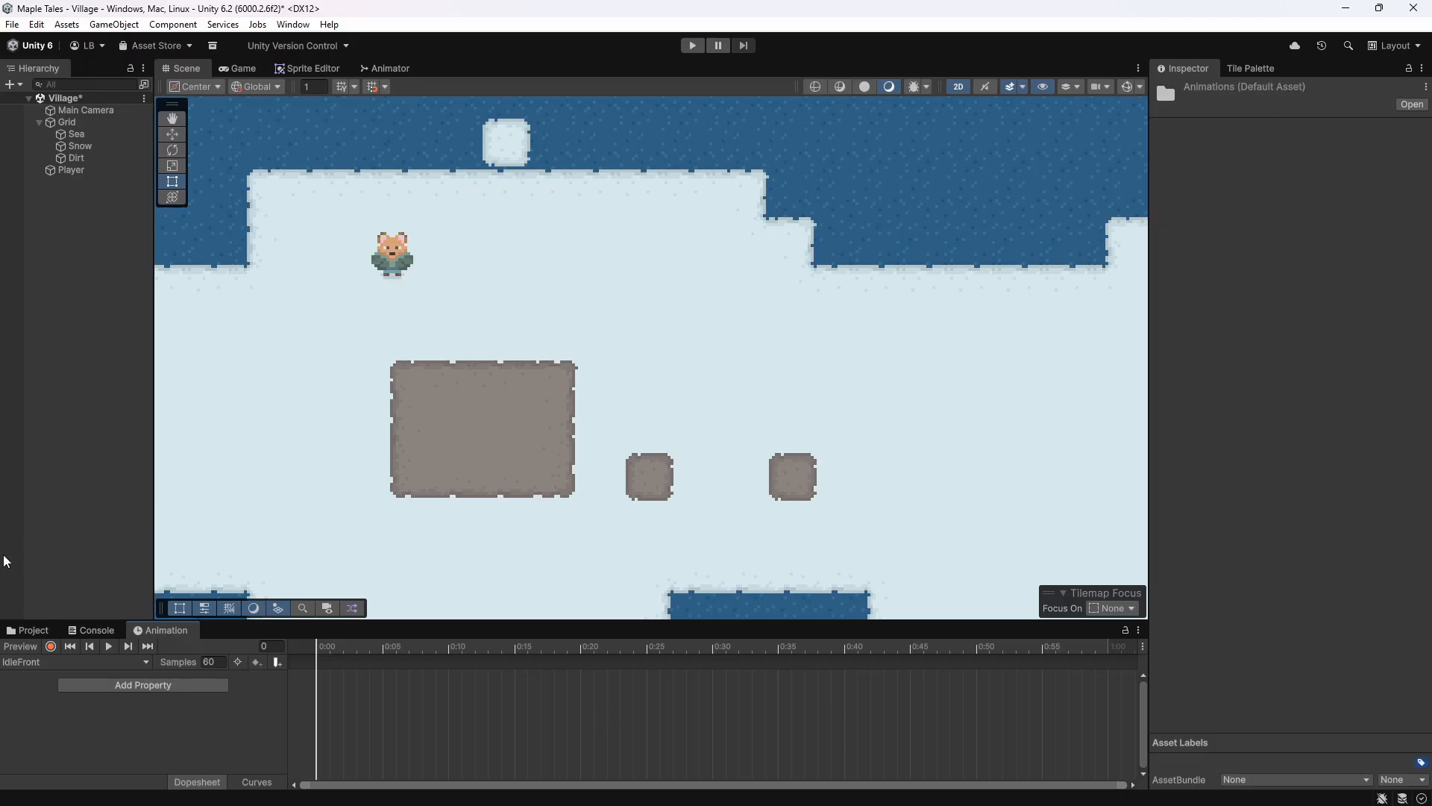
Dock the Project panel beside the Tile Palette so it shows together with the Animation timeline.
{"action": "left_click", "coordinate": [27, 631]}
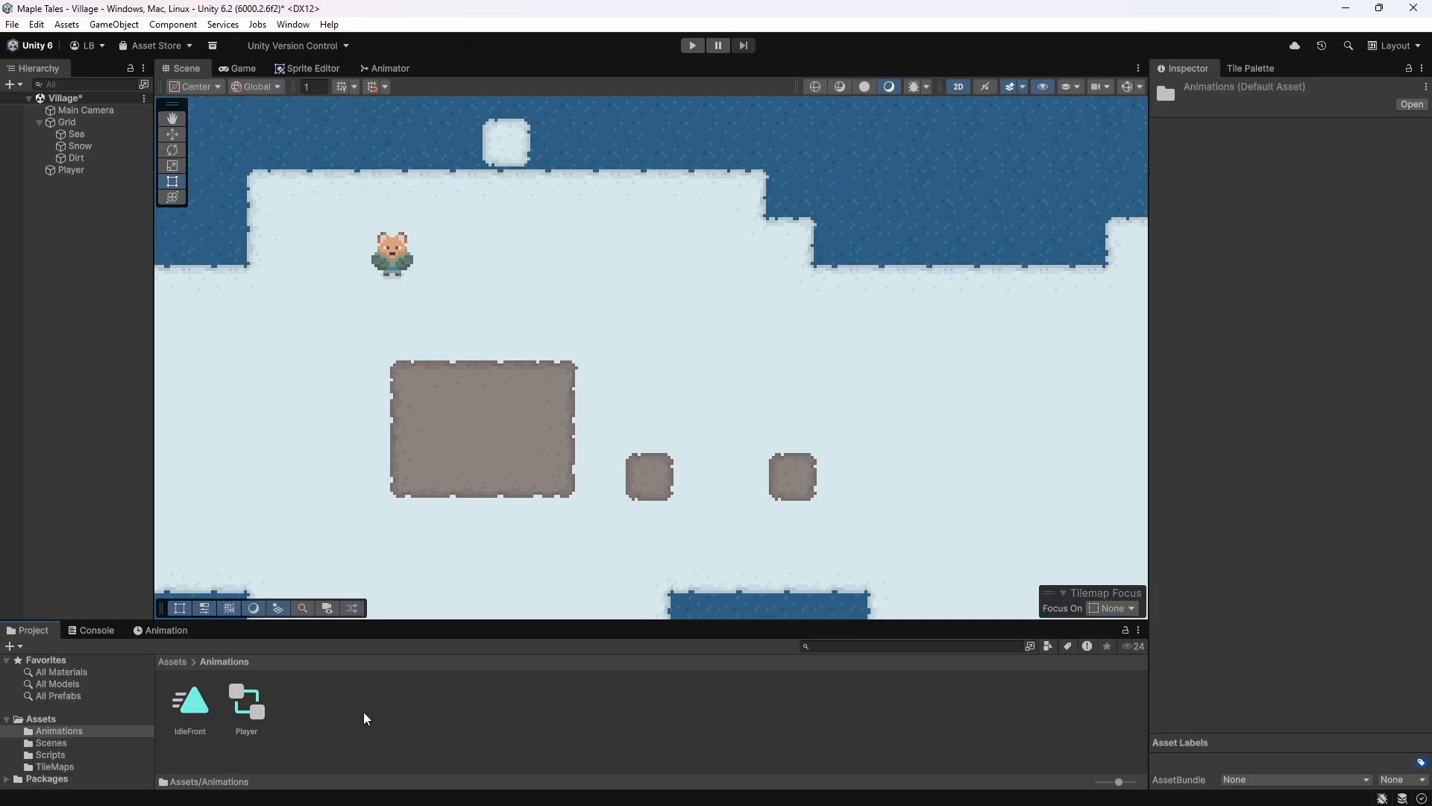
{"action": "left_click", "coordinate": [158, 631]}
{"action": "left_click", "coordinate": [27, 632]}
{"action": "left_click_drag", "start_coordinate": [30, 636], "coordinate": [1296, 68]}
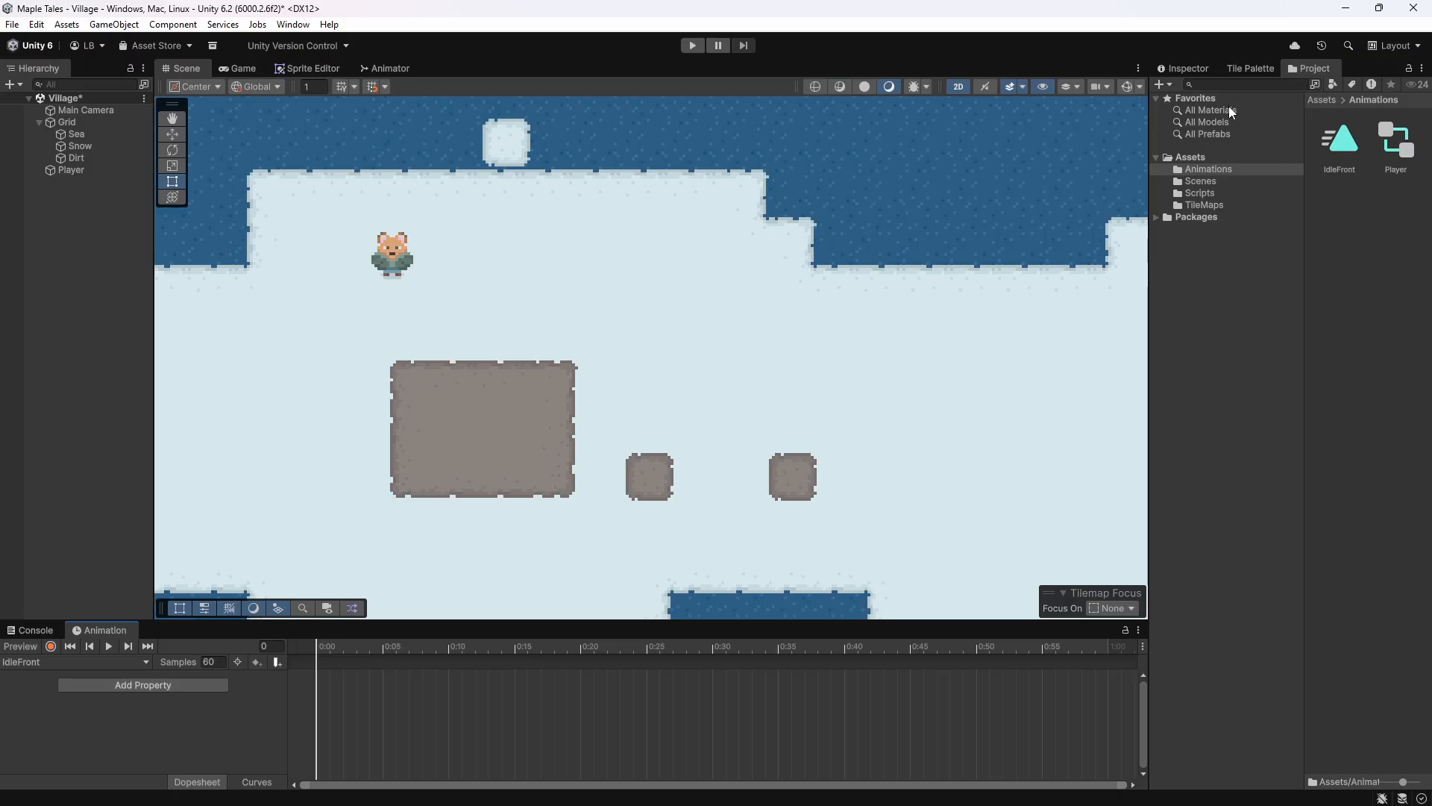
Browse the project folders, return to the top-level Assets folder and expand the FoxIdle sprite sheet.
{"action": "left_click", "coordinate": [1202, 182]}
{"action": "left_click", "coordinate": [1198, 159]}
{"action": "left_click", "coordinate": [1200, 182]}
{"action": "left_click", "coordinate": [1200, 194]}
{"action": "left_click", "coordinate": [1215, 172]}
{"action": "left_click", "coordinate": [1187, 156]}
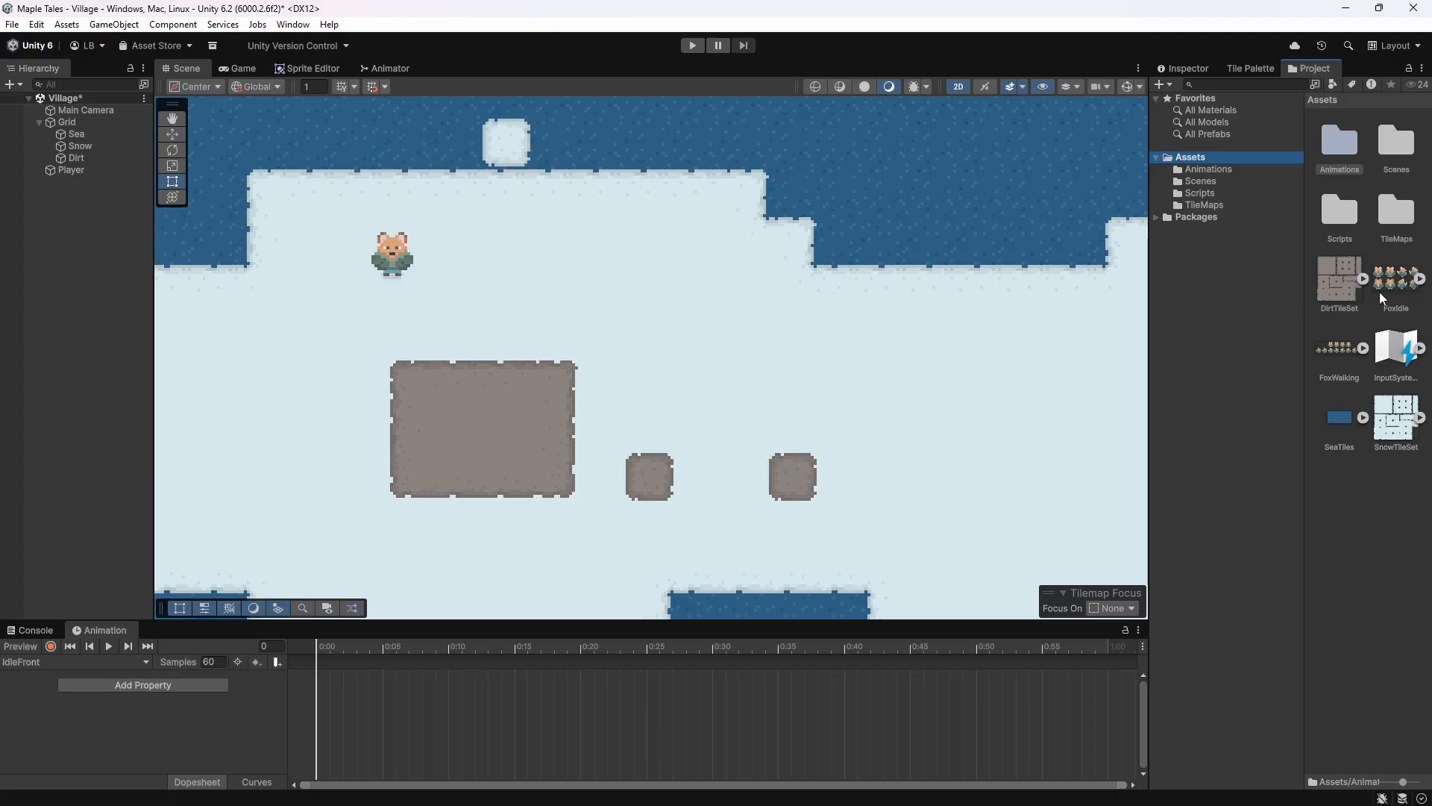
{"action": "left_click", "coordinate": [1421, 282]}
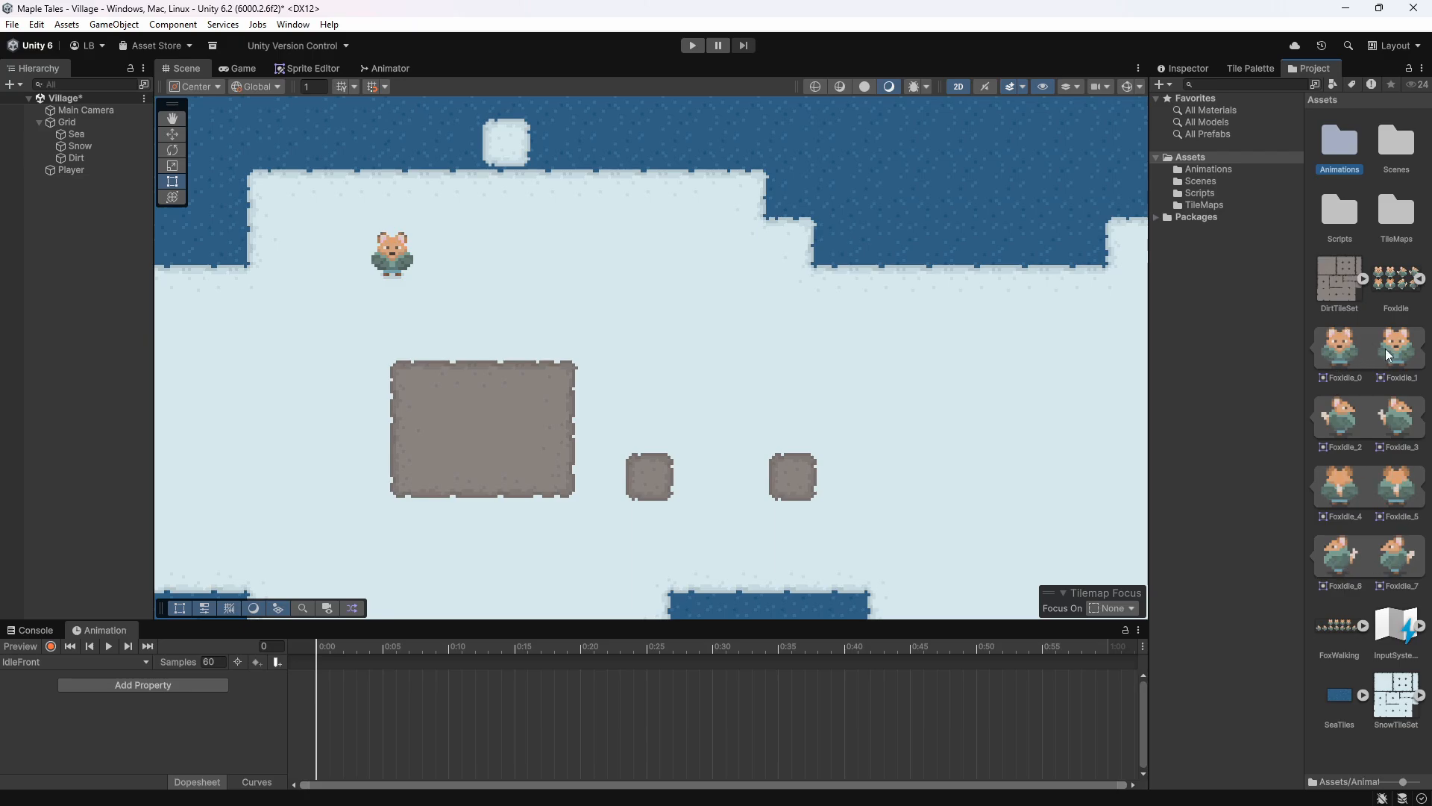
Add the front-facing sprites FoxIdle_0 and FoxIdle_1 to the IdleFront timeline as keyframes.
{"action": "left_click", "coordinate": [1339, 356]}
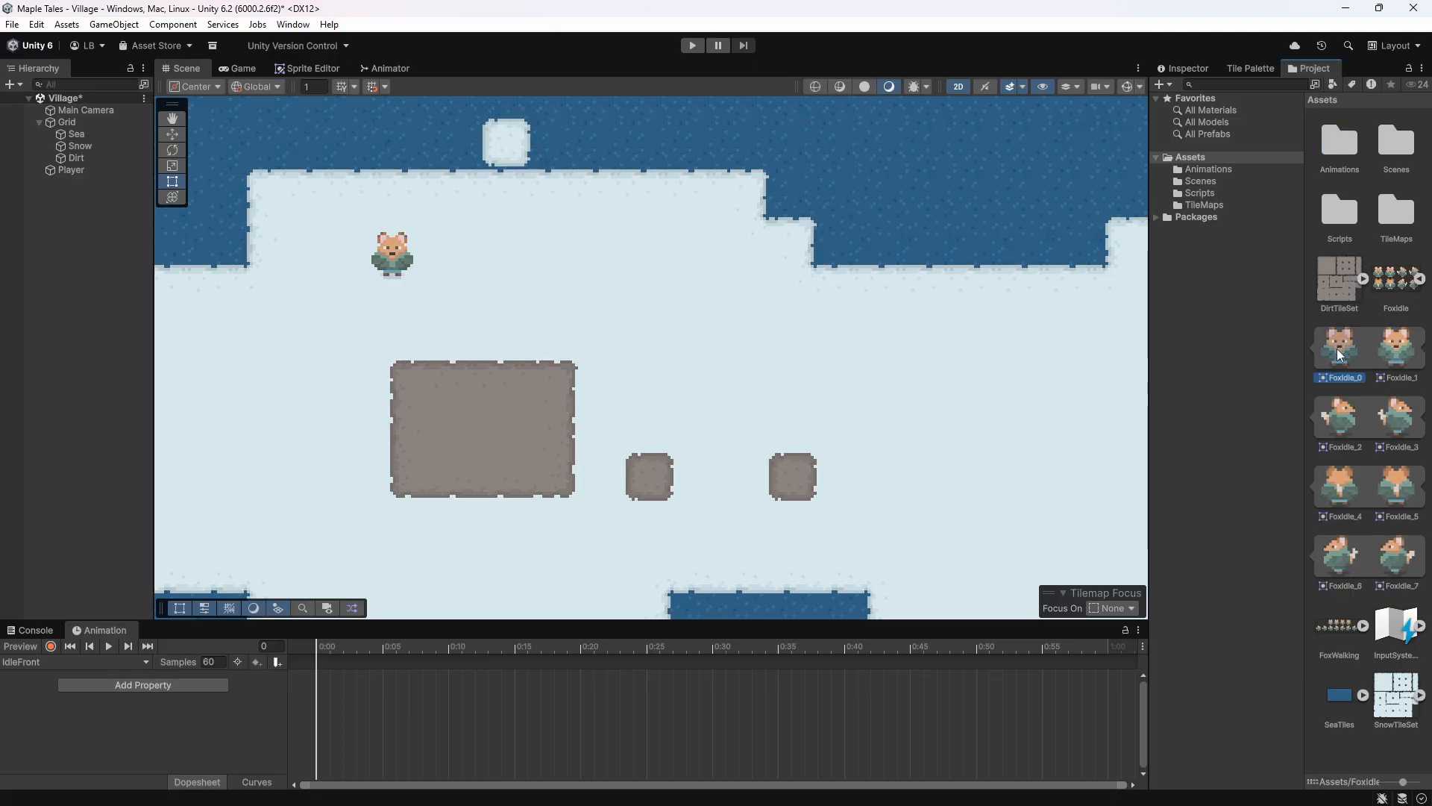
{"action": "left_click", "coordinate": [1404, 354], "text": "ctrl"}
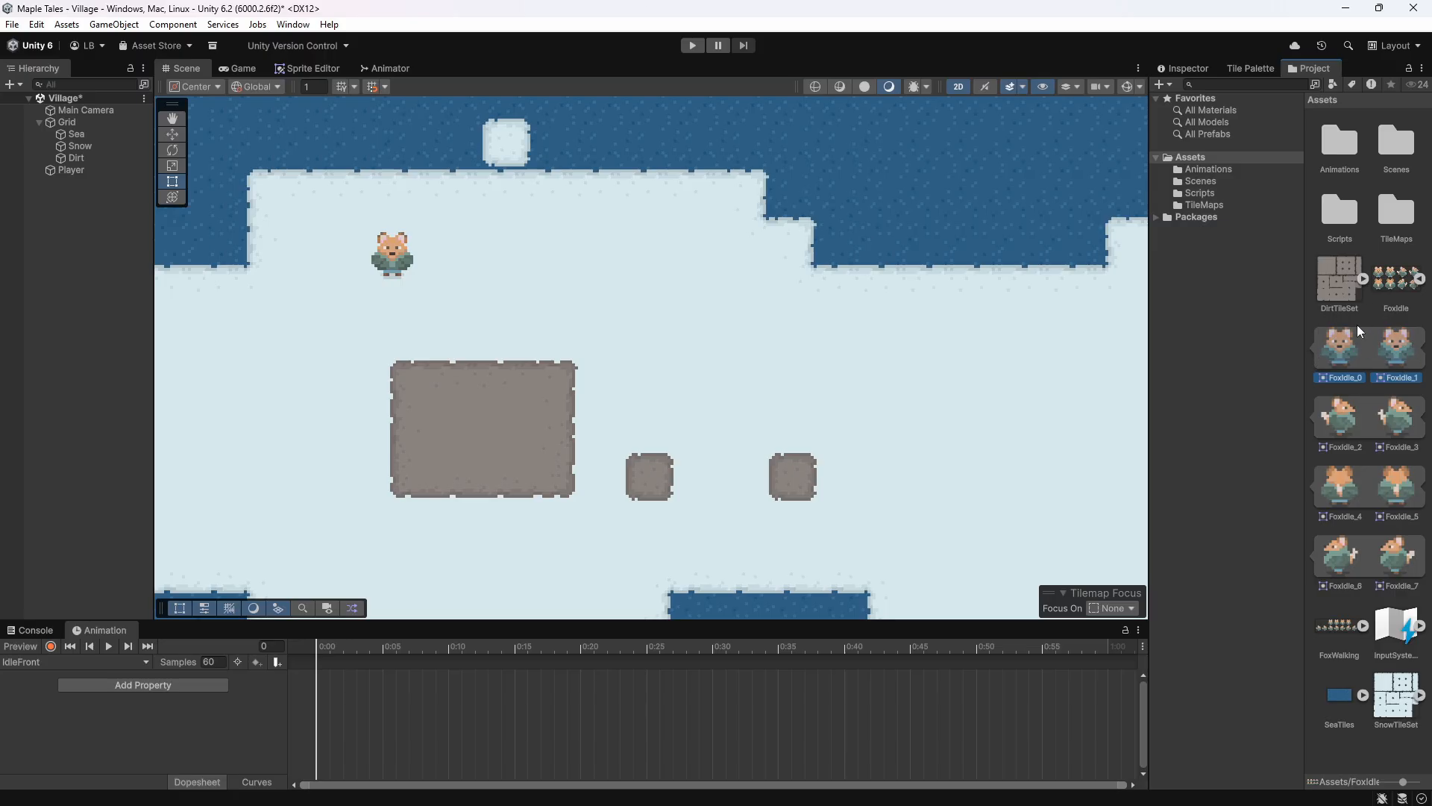
{"action": "left_click_drag", "start_coordinate": [1341, 342], "coordinate": [333, 691]}
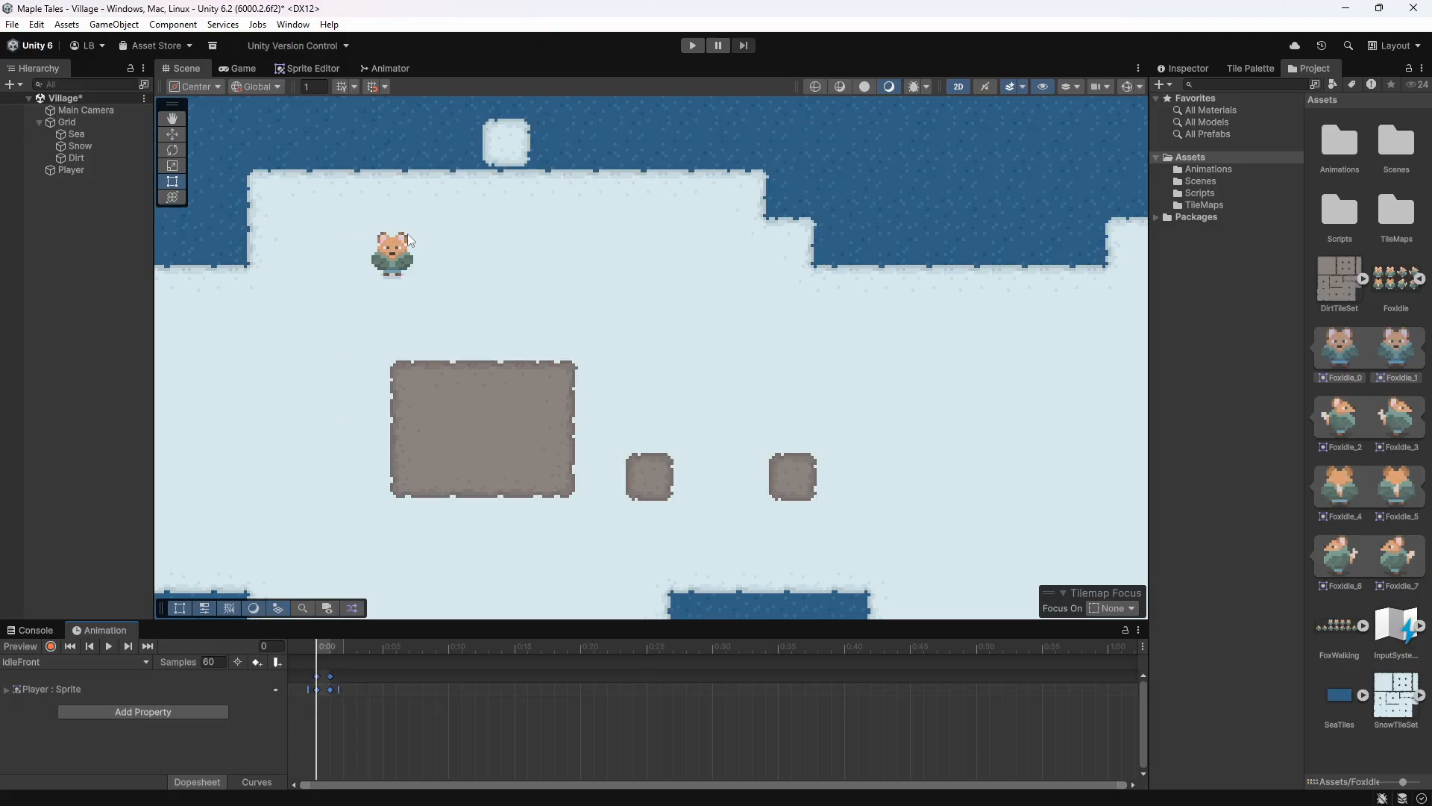
Preview the IdleFront clip, try a sample rate of 2 and preview it again.
{"action": "left_click", "coordinate": [114, 645]}
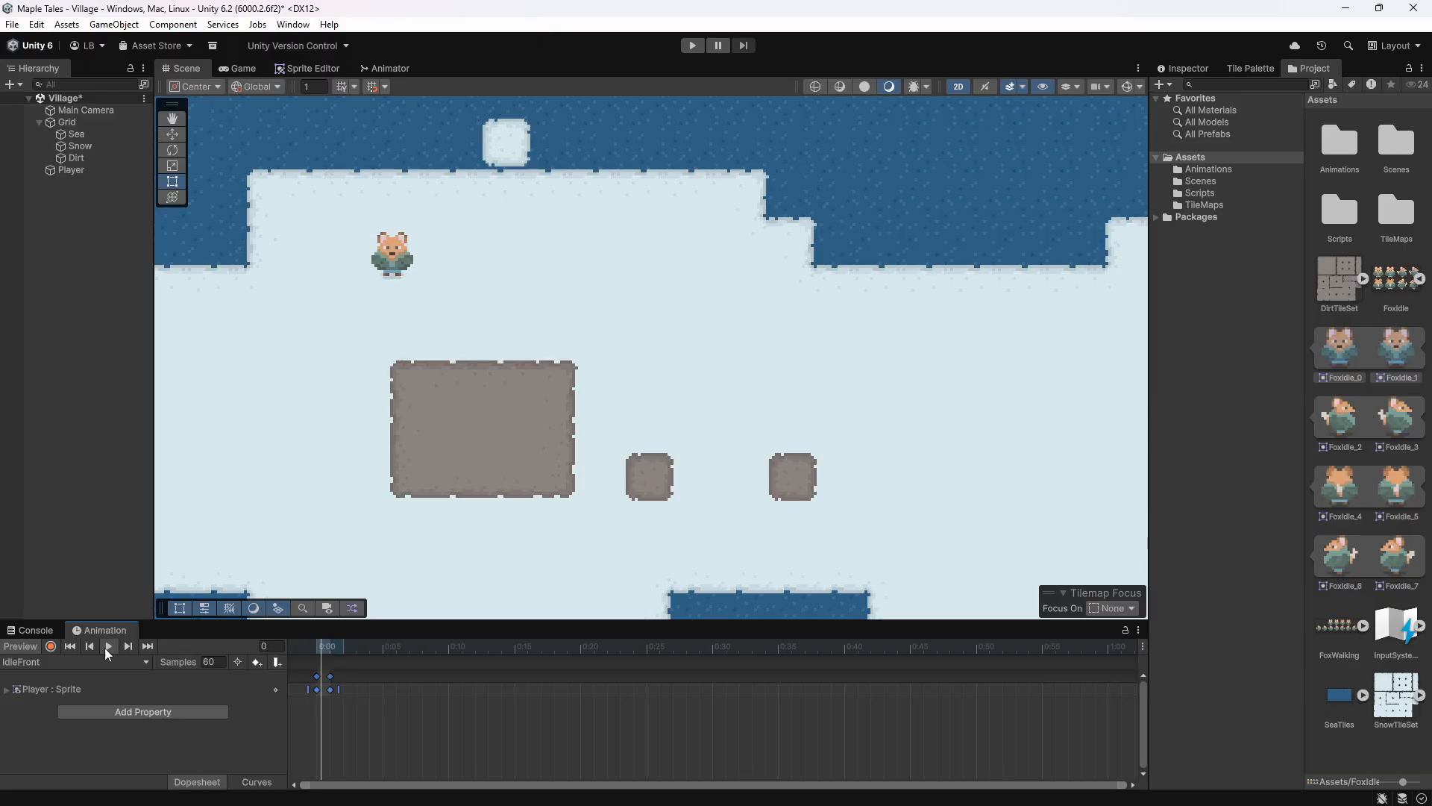
{"action": "left_click", "coordinate": [214, 662]}
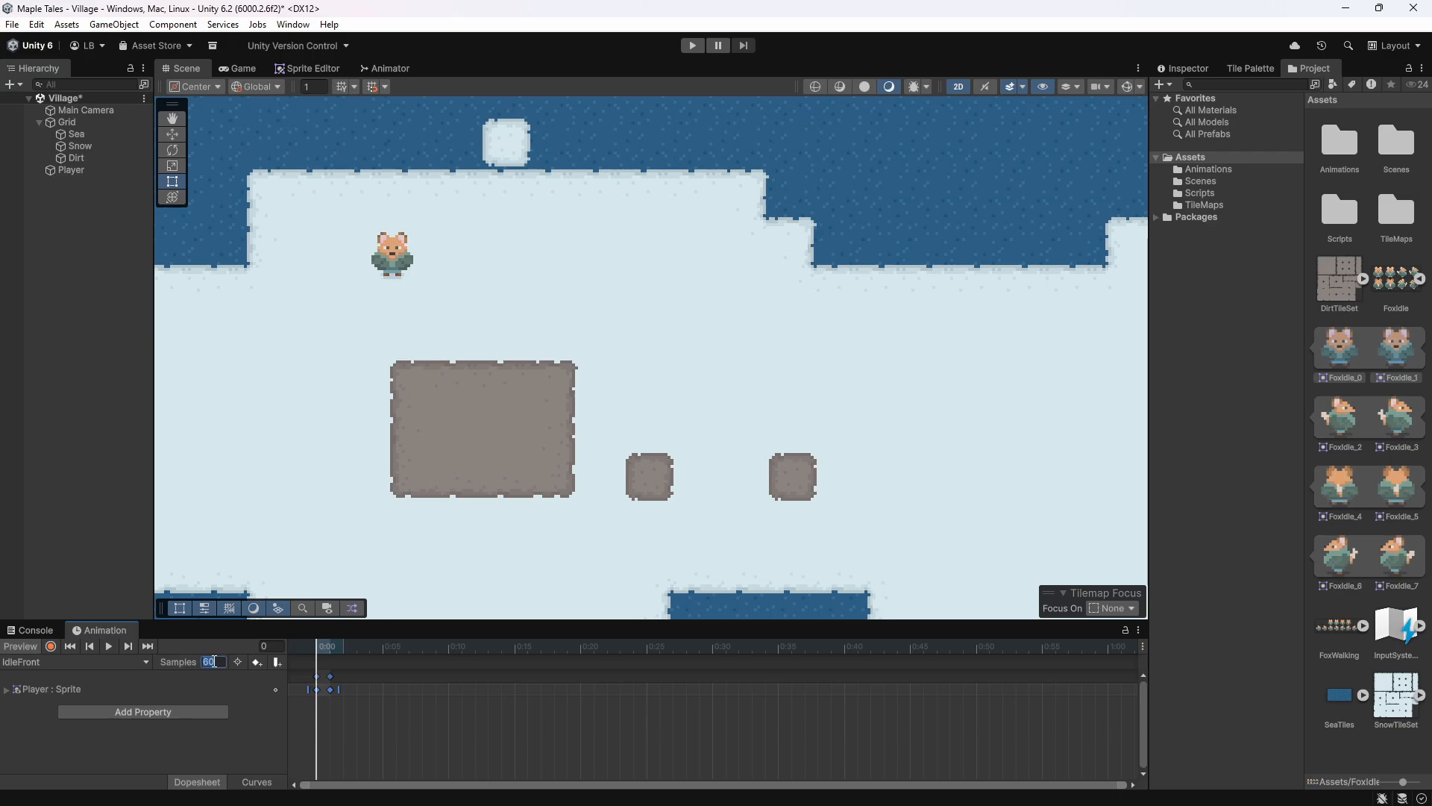
{"action": "type", "text": "2"}
{"action": "key", "text": "Return"}
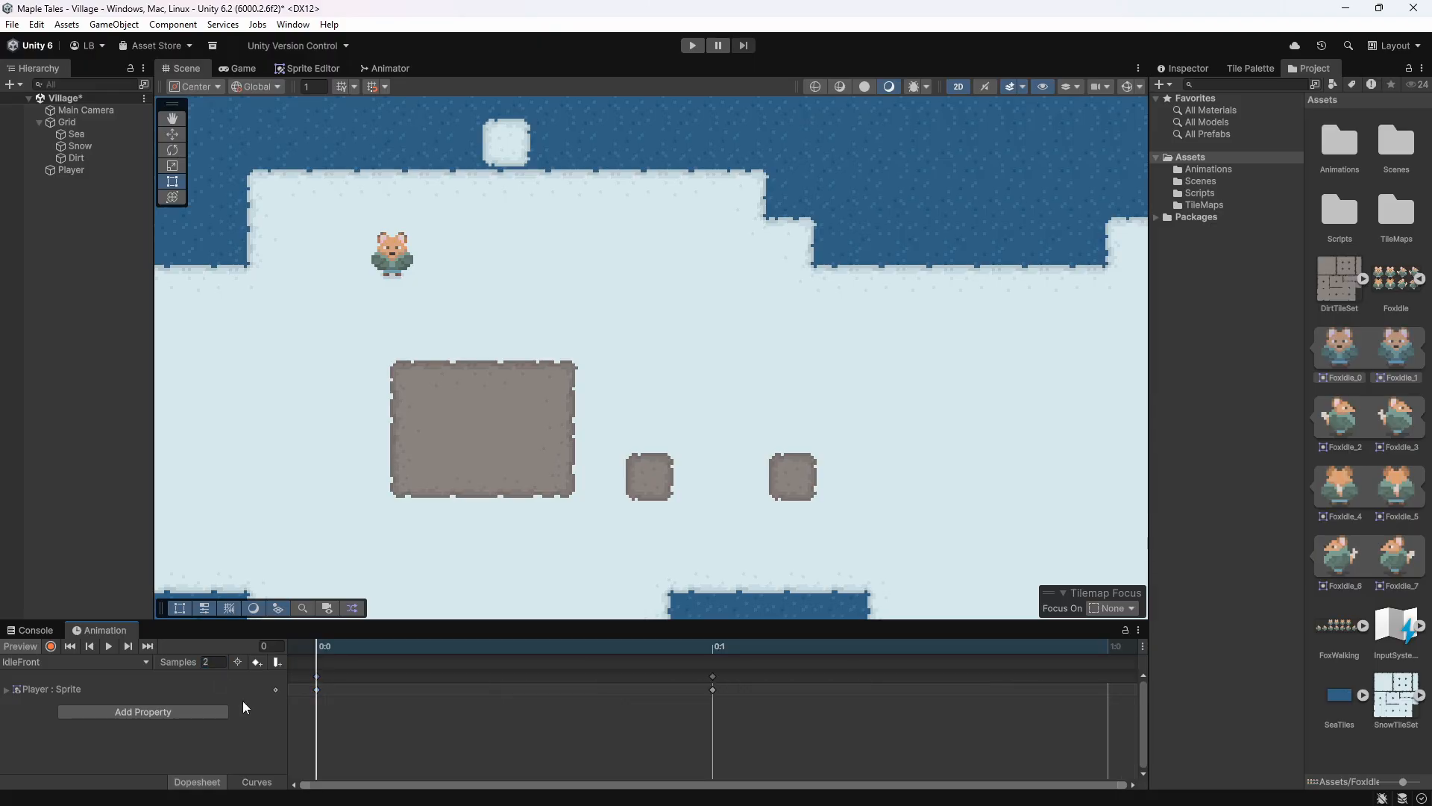
{"action": "left_click", "coordinate": [108, 646]}
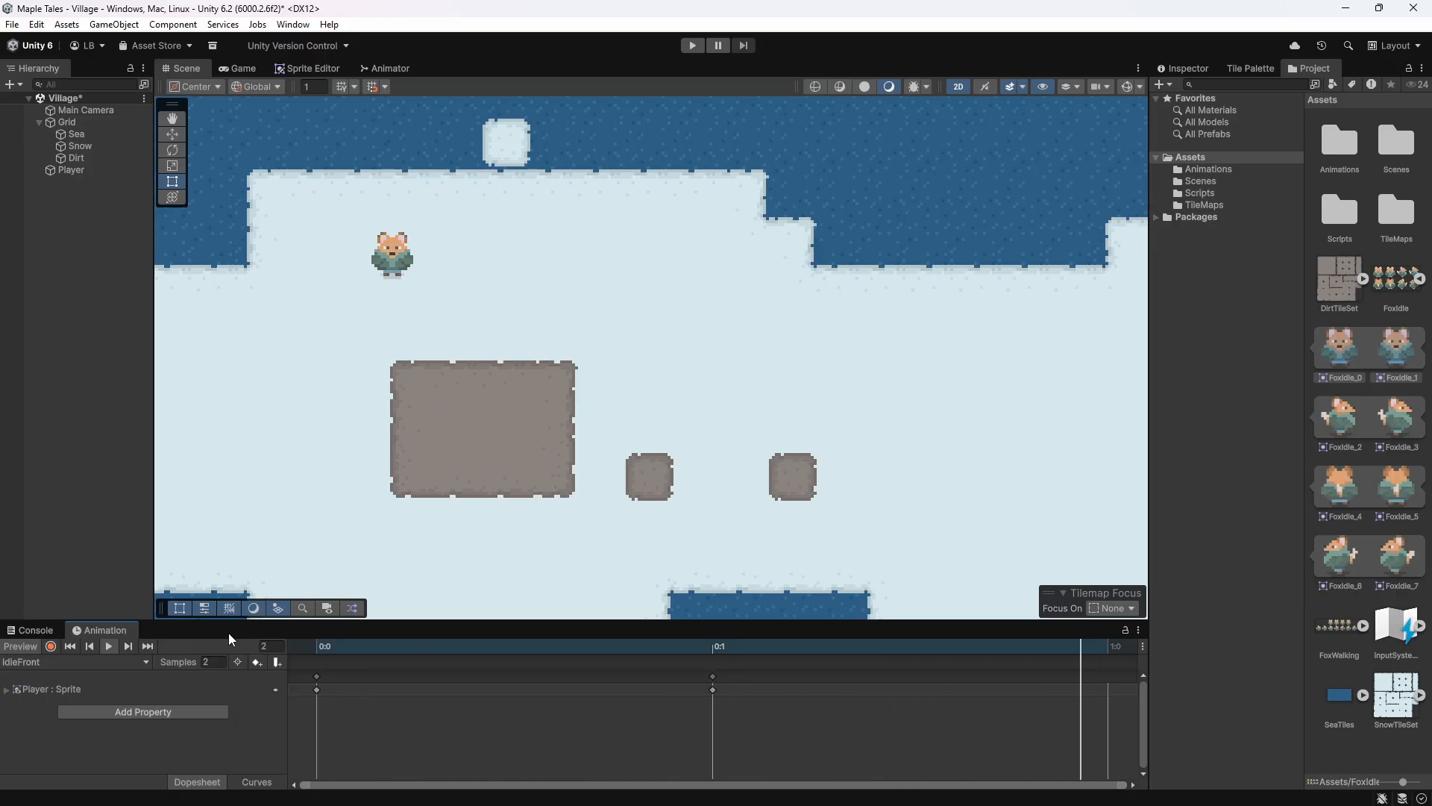
Stop the preview, set the IdleFront clip's sample rate to 1 and play it back.
{"action": "left_click", "coordinate": [109, 646]}
{"action": "double_click", "coordinate": [214, 664]}
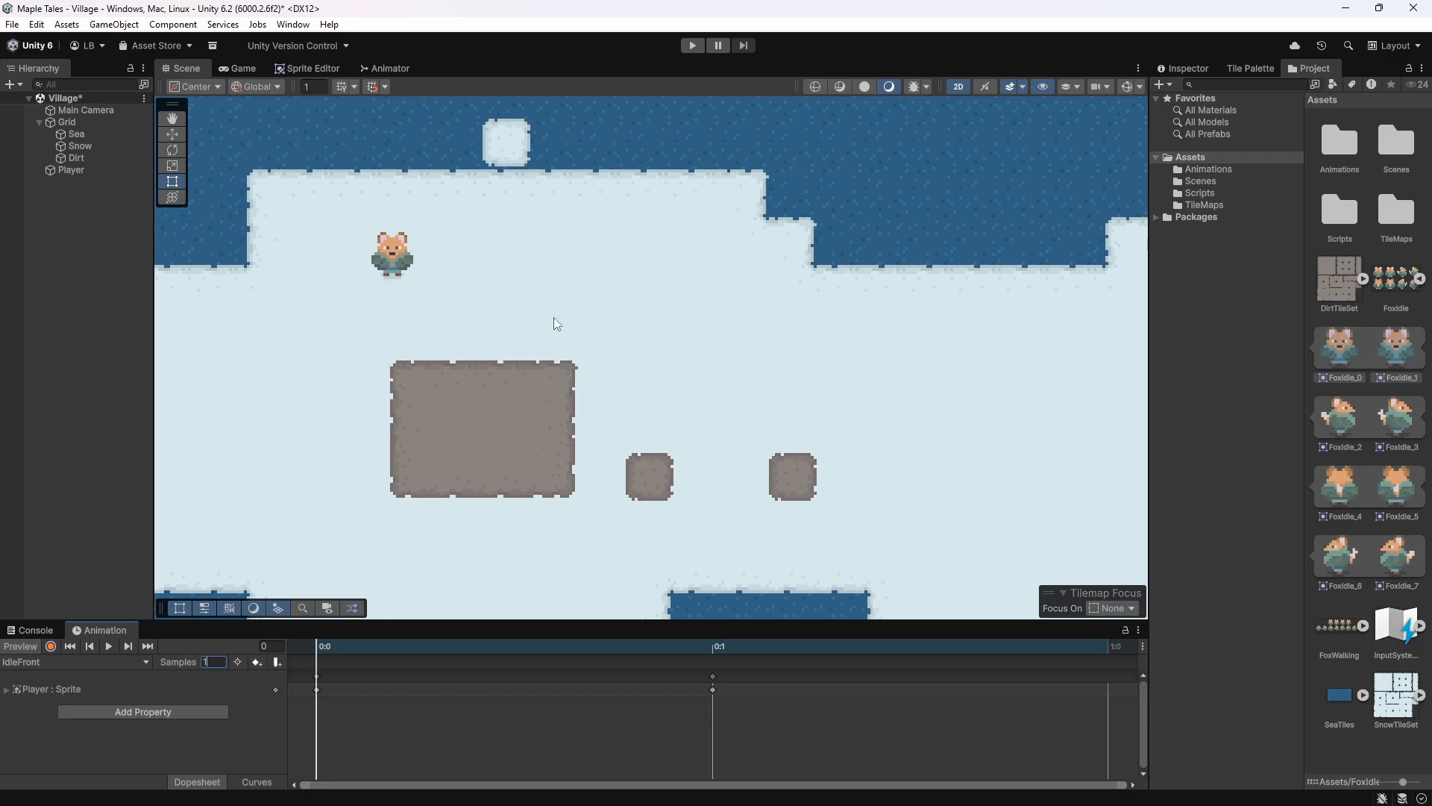
{"action": "key", "text": "Return"}
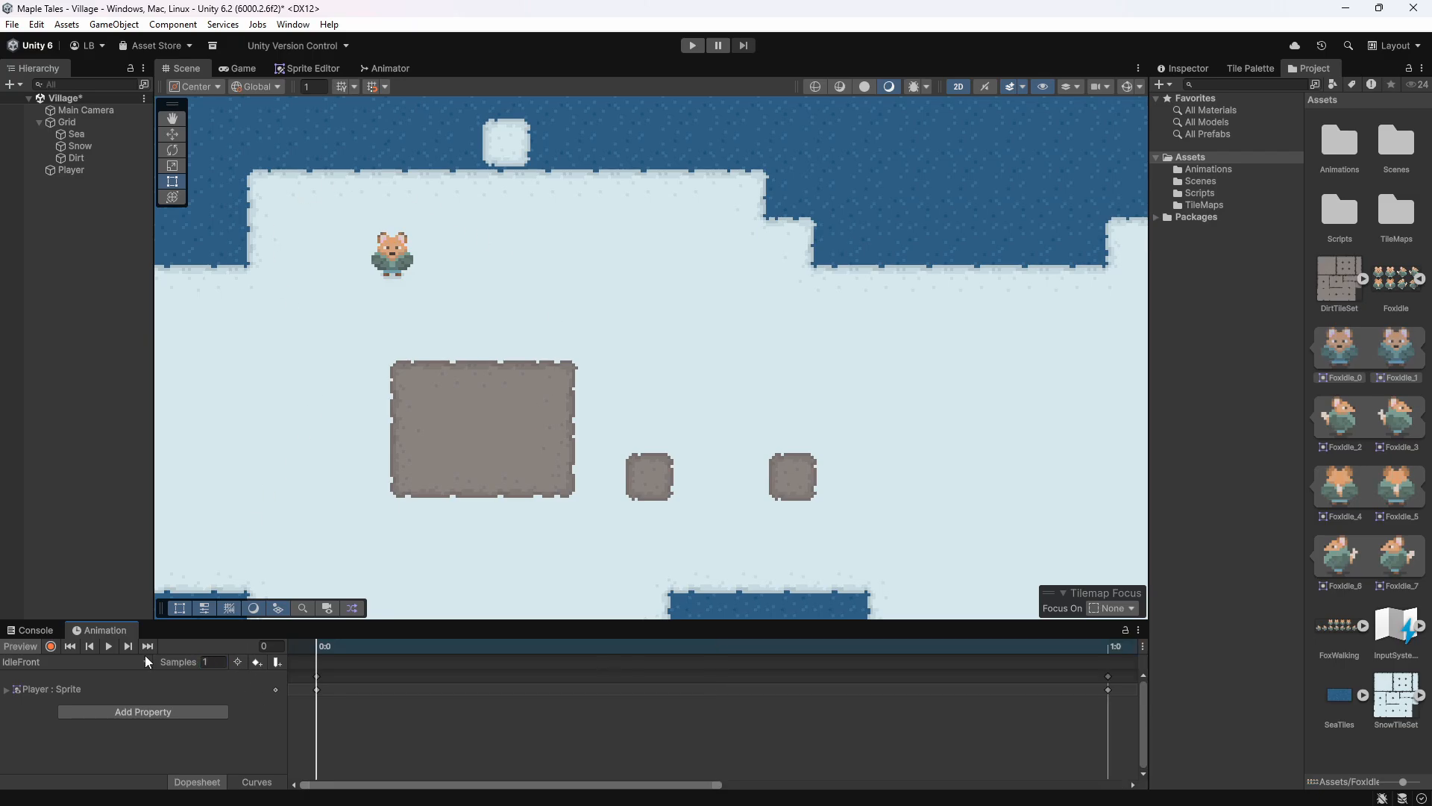
{"action": "left_click", "coordinate": [110, 646]}
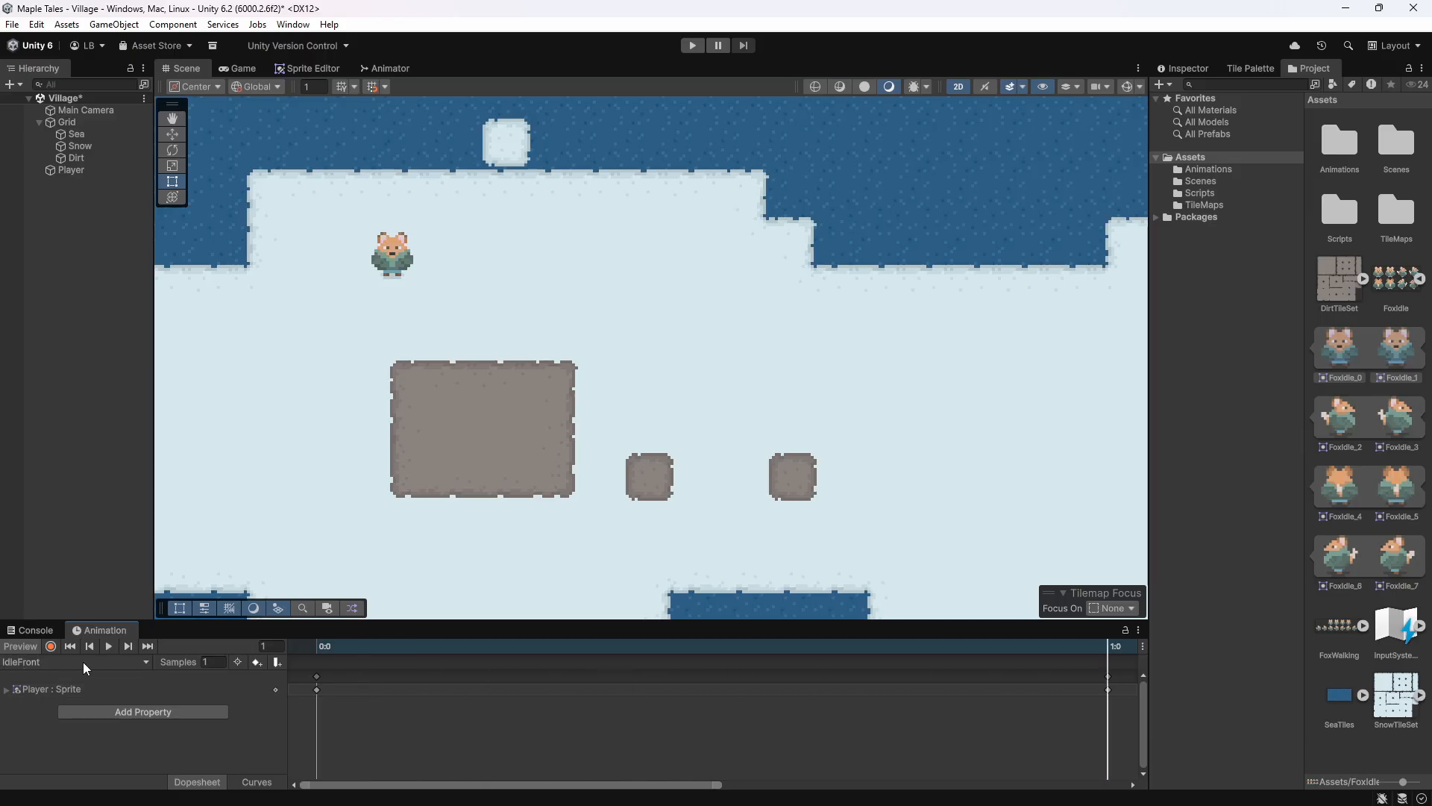
Create a new animation clip for the Player named IdleBack in the Animations folder.
{"action": "left_click", "coordinate": [145, 661]}
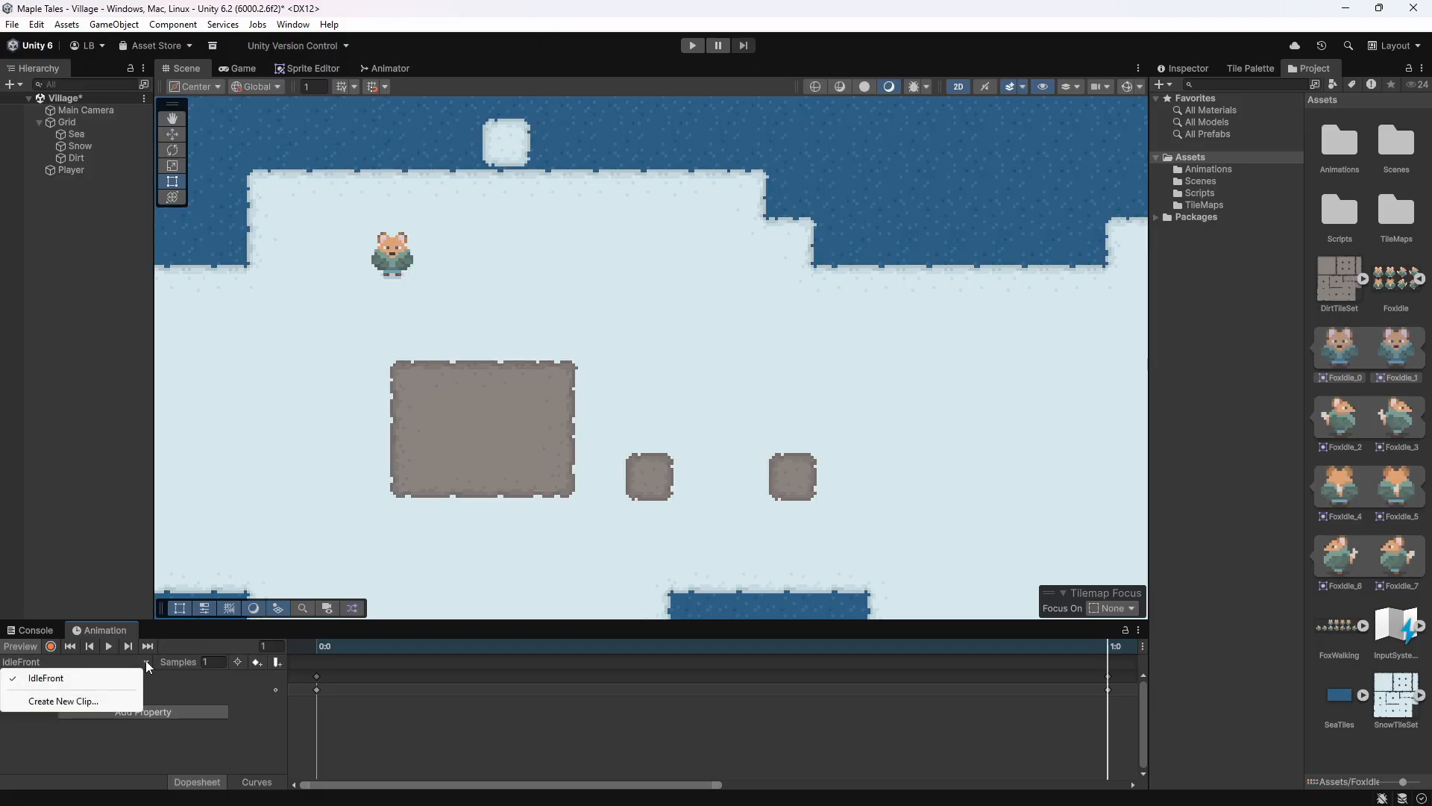
{"action": "left_click", "coordinate": [64, 701]}
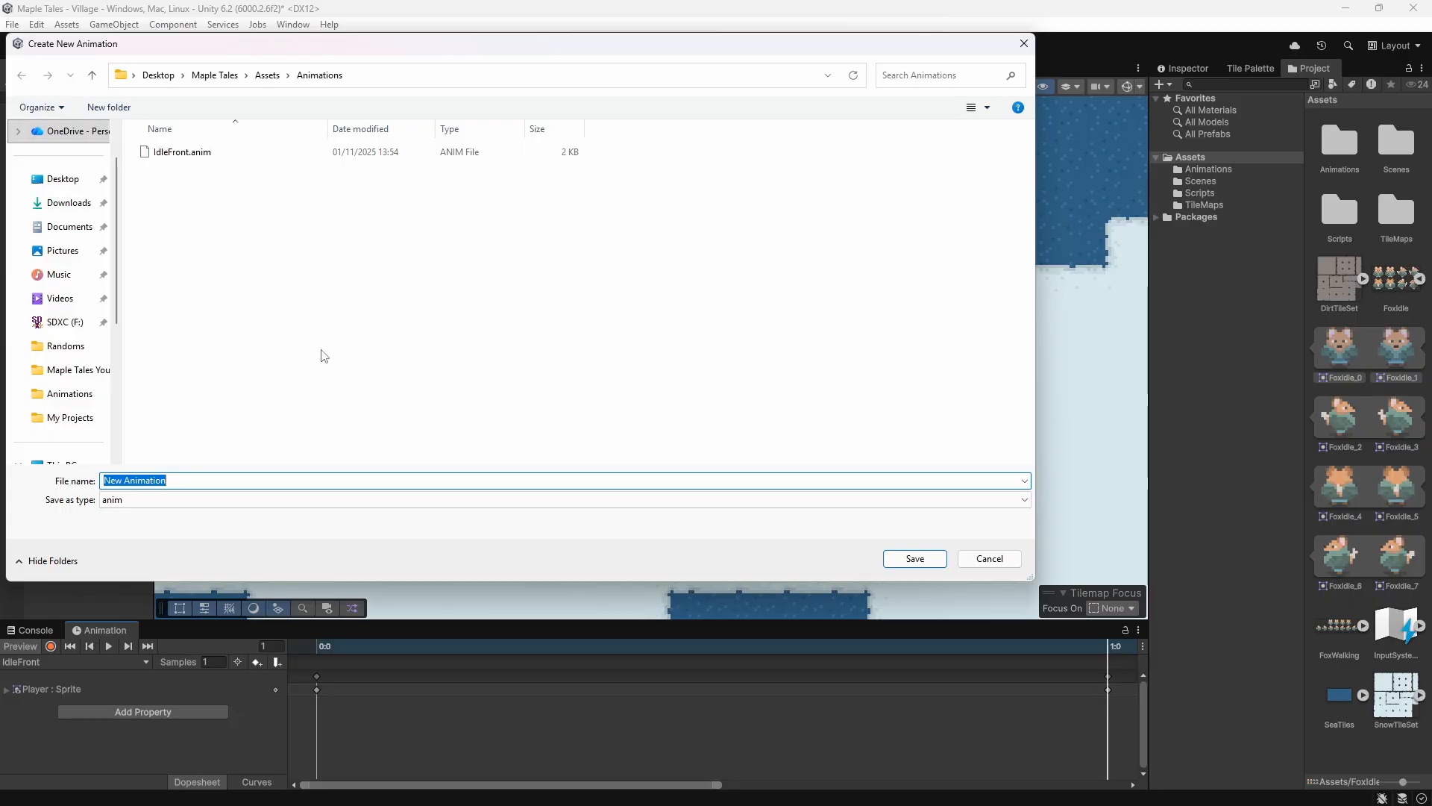
{"action": "type", "text": "IdleBack"}
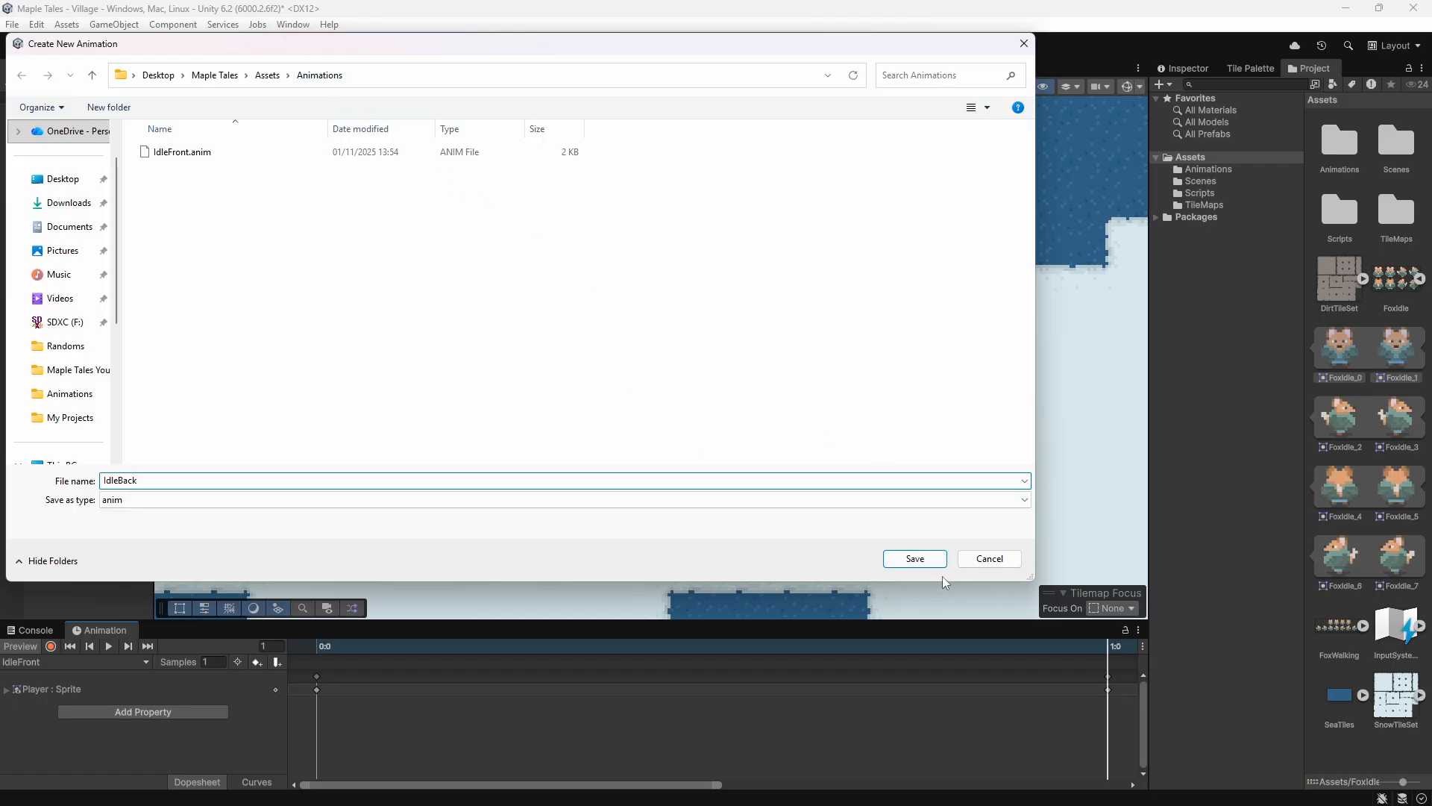
{"action": "left_click", "coordinate": [915, 559]}
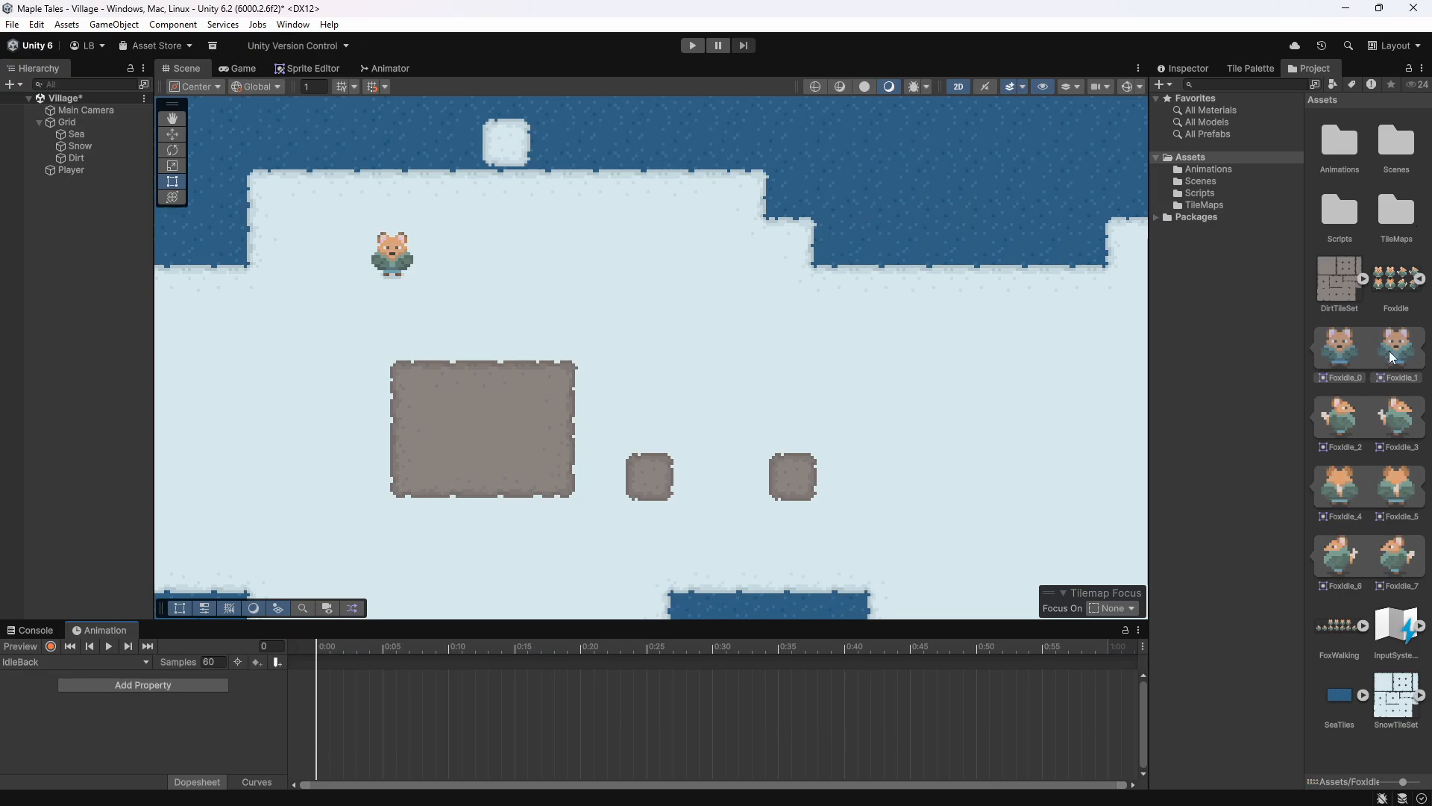
Add the back-facing sprites FoxIdle_4 and FoxIdle_5 to the IdleBack timeline, set its samples to 1 and preview the clip.
{"action": "left_click", "coordinate": [1338, 492]}
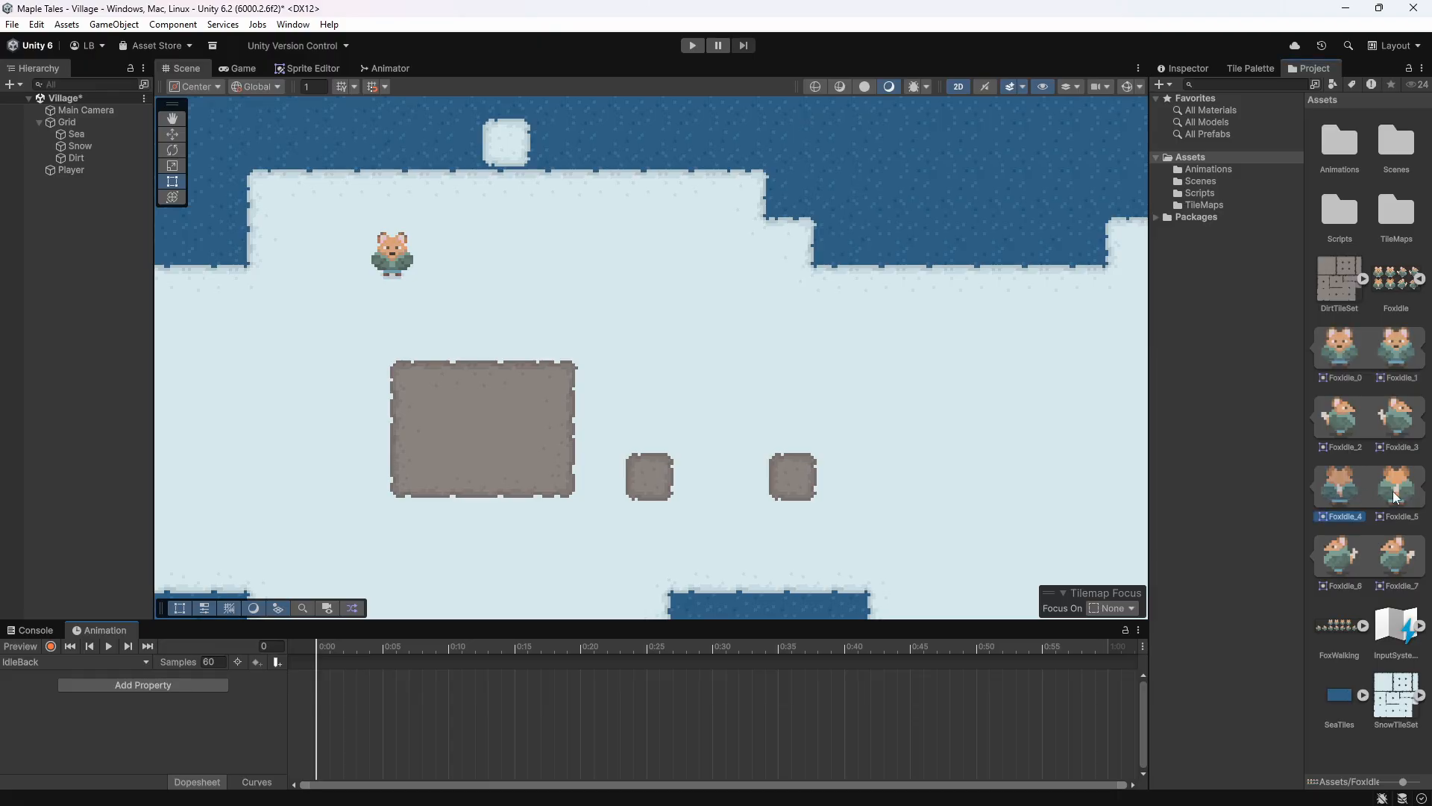
{"action": "left_click", "coordinate": [1396, 497], "text": "shift"}
{"action": "left_click_drag", "start_coordinate": [1357, 476], "coordinate": [378, 682]}
{"action": "left_click", "coordinate": [215, 661]}
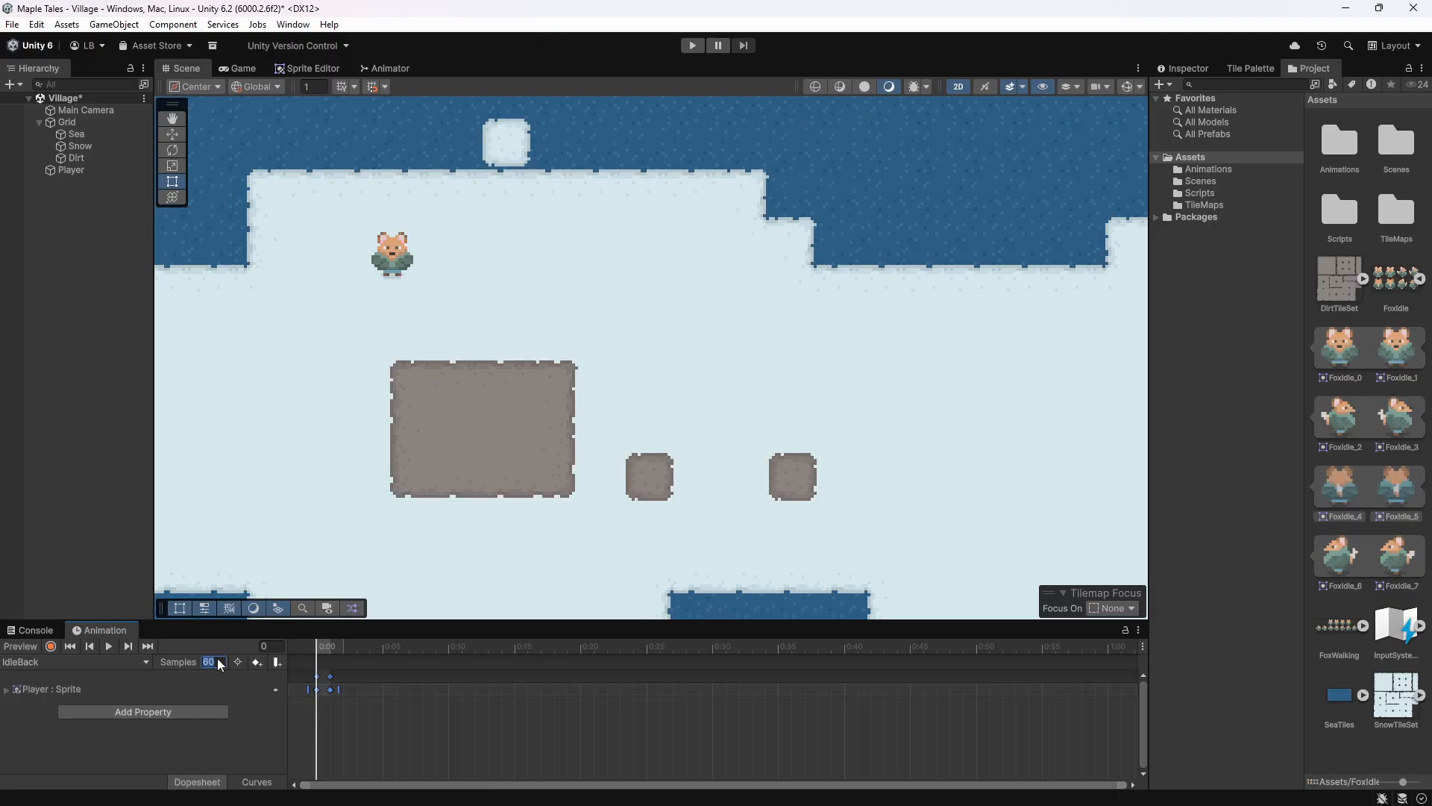
{"action": "type", "text": "1"}
{"action": "left_click", "coordinate": [108, 648]}
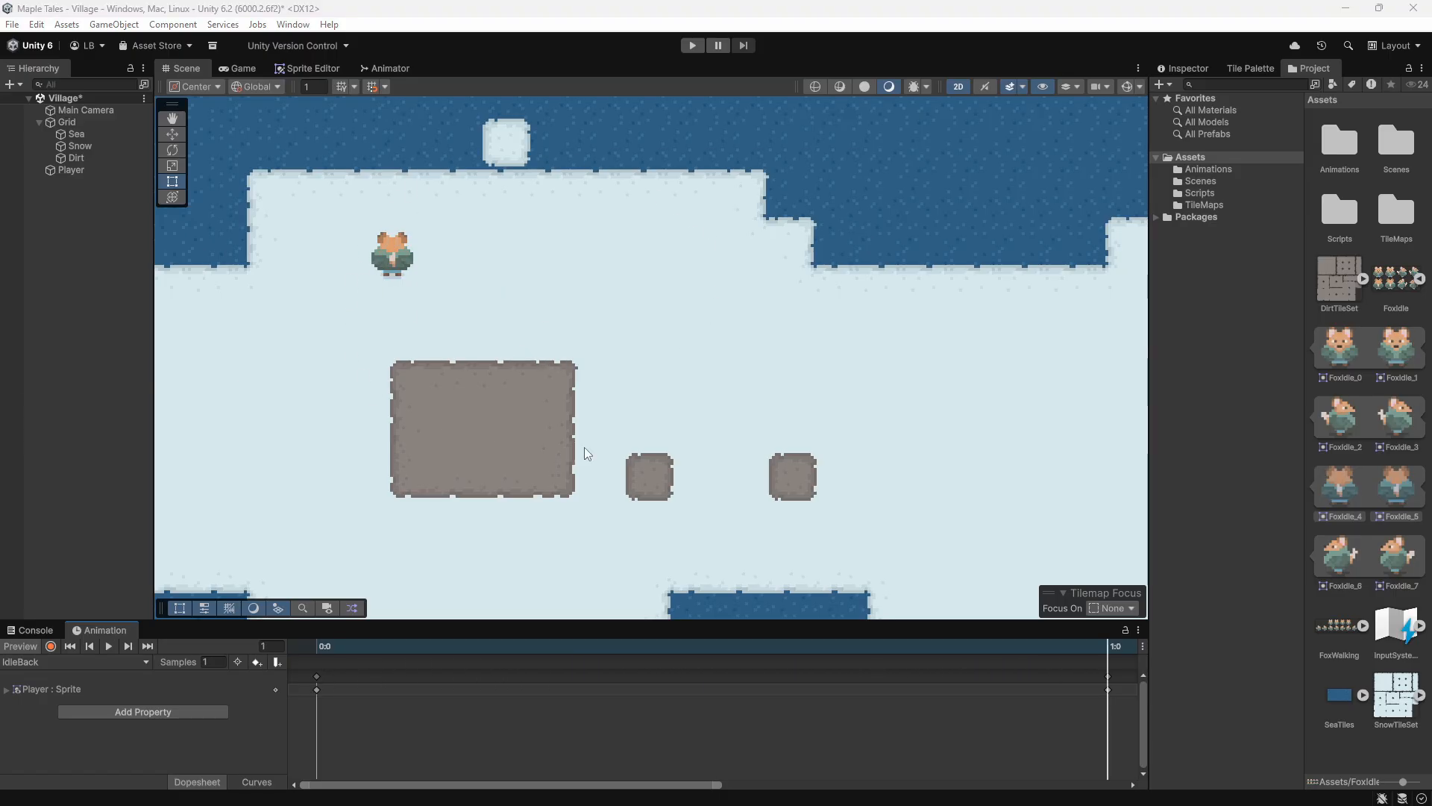
Create a new animation clip named IdleLeft in the Animations folder.
{"action": "left_click", "coordinate": [146, 661]}
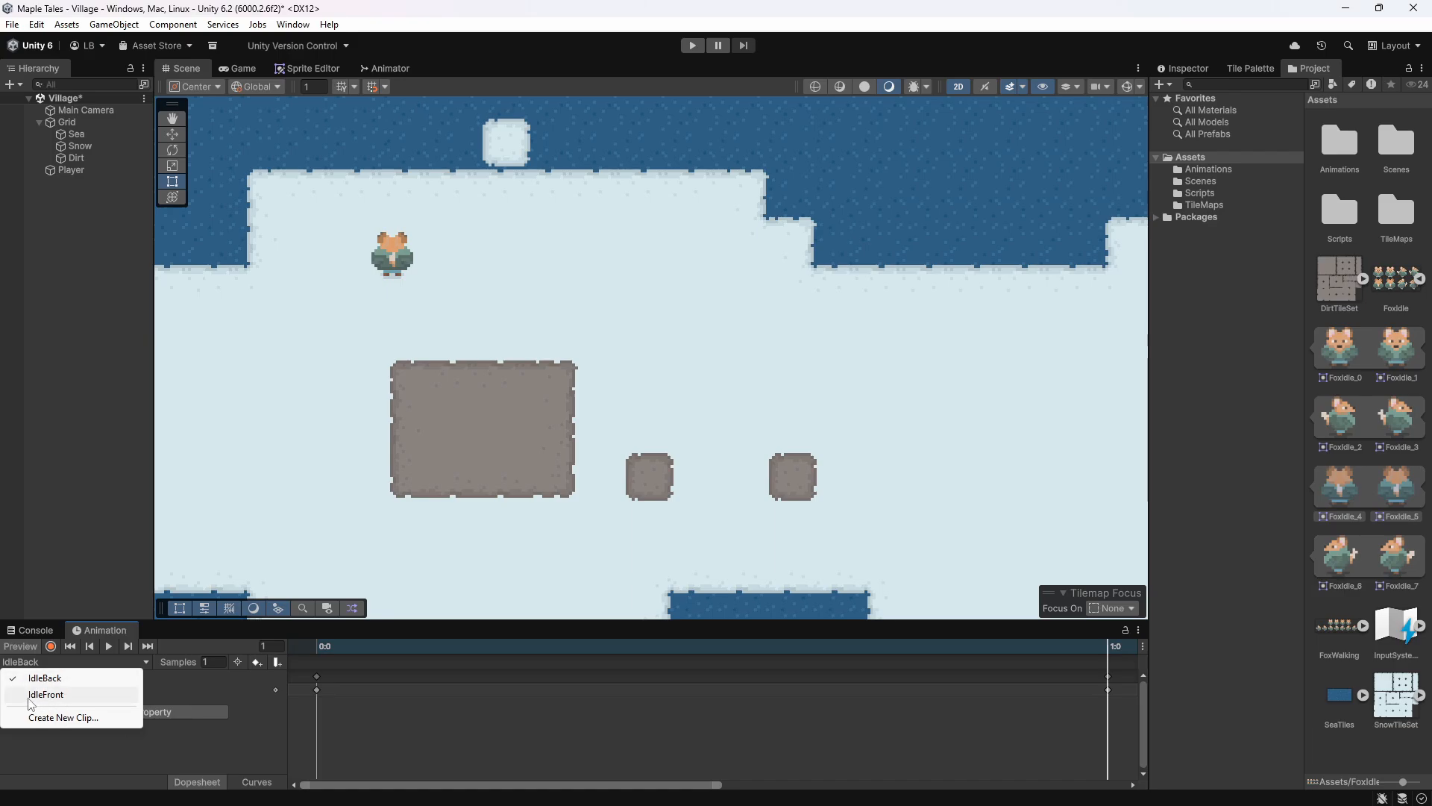
{"action": "left_click", "coordinate": [67, 716]}
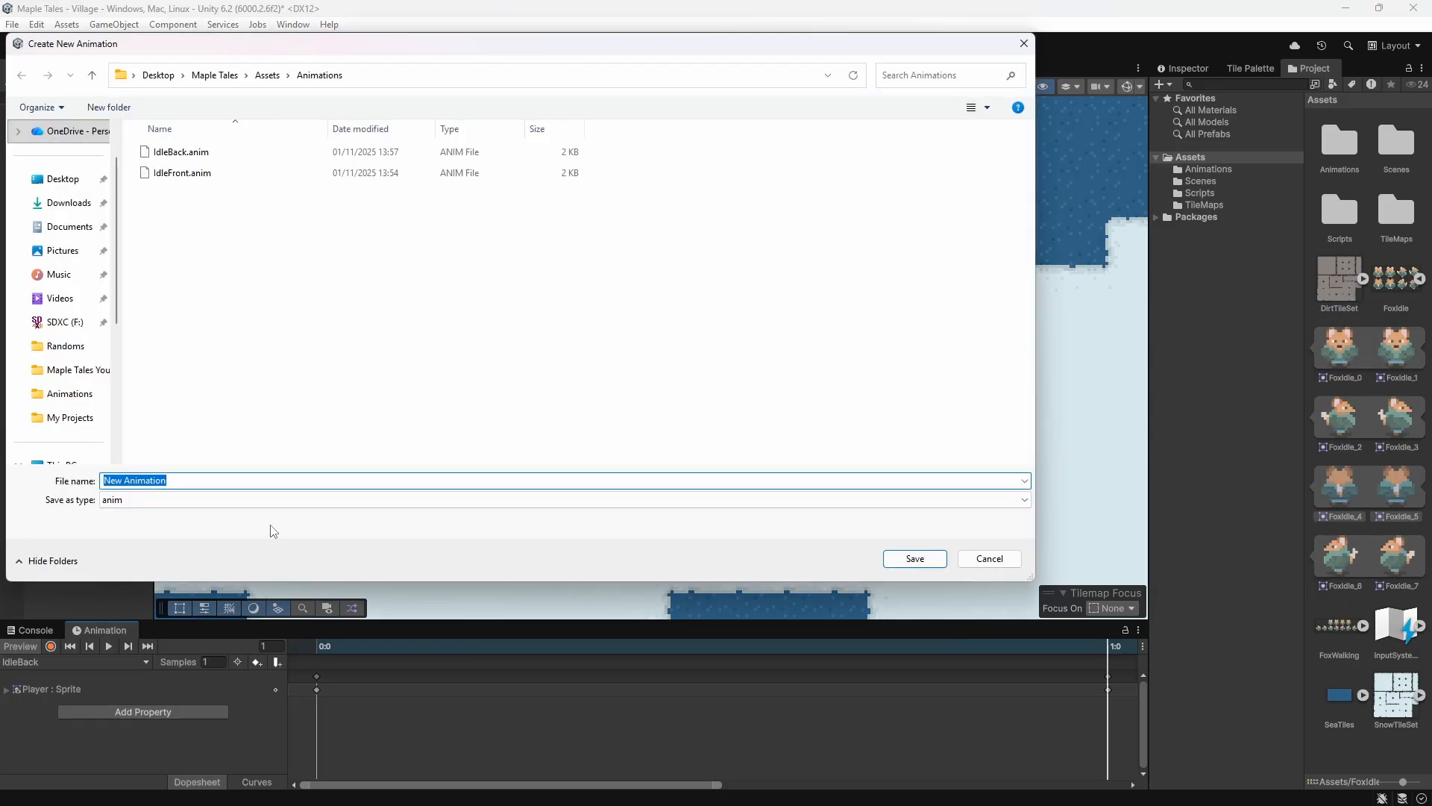
{"action": "type", "text": "IdleLeft"}
{"action": "left_click", "coordinate": [913, 560]}
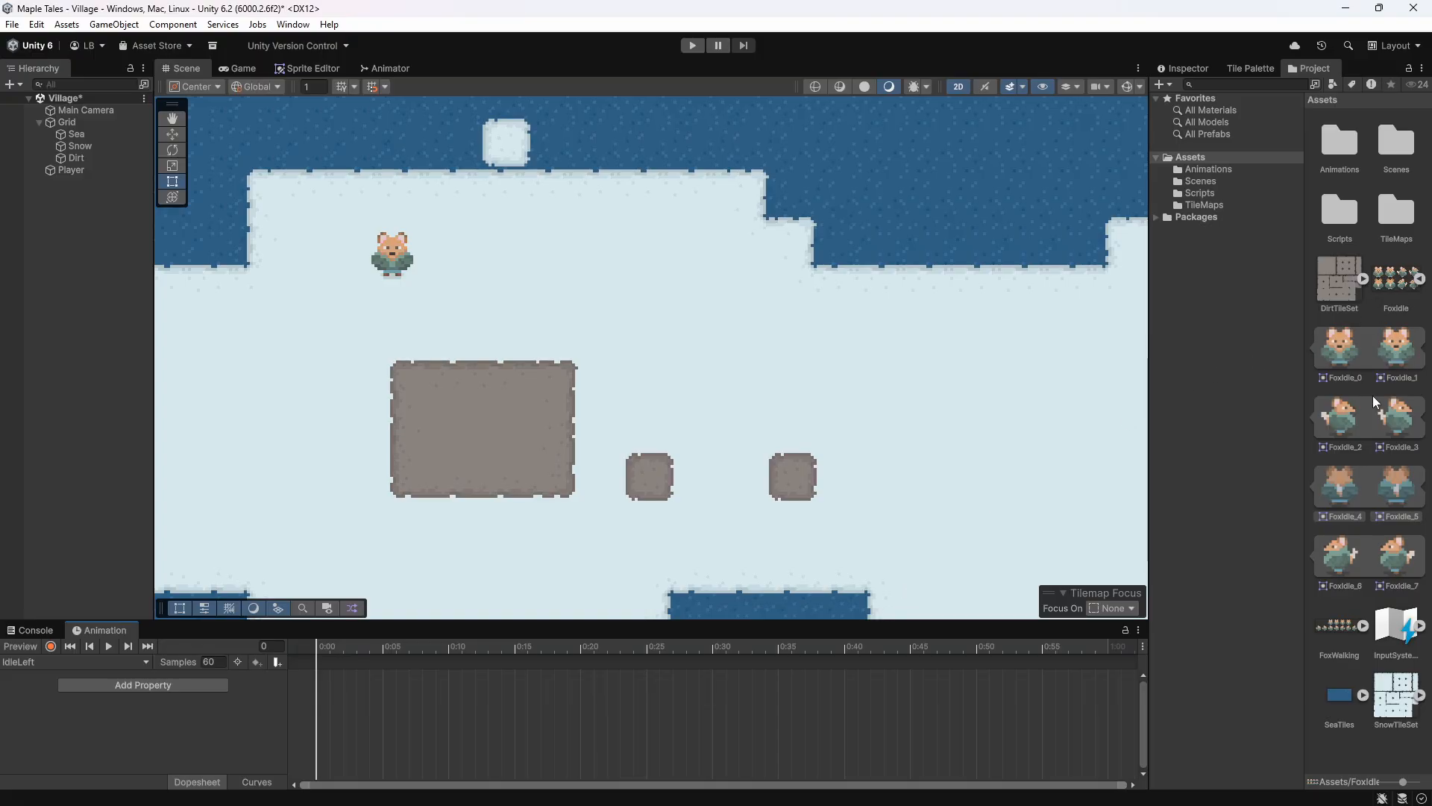
Add sprites FoxIdle_6 and FoxIdle_7 to the IdleLeft timeline and set its samples to 1.
{"action": "left_click", "coordinate": [1338, 556]}
{"action": "left_click", "coordinate": [1397, 553], "text": "shift"}
{"action": "left_click_drag", "start_coordinate": [1338, 553], "coordinate": [319, 683]}
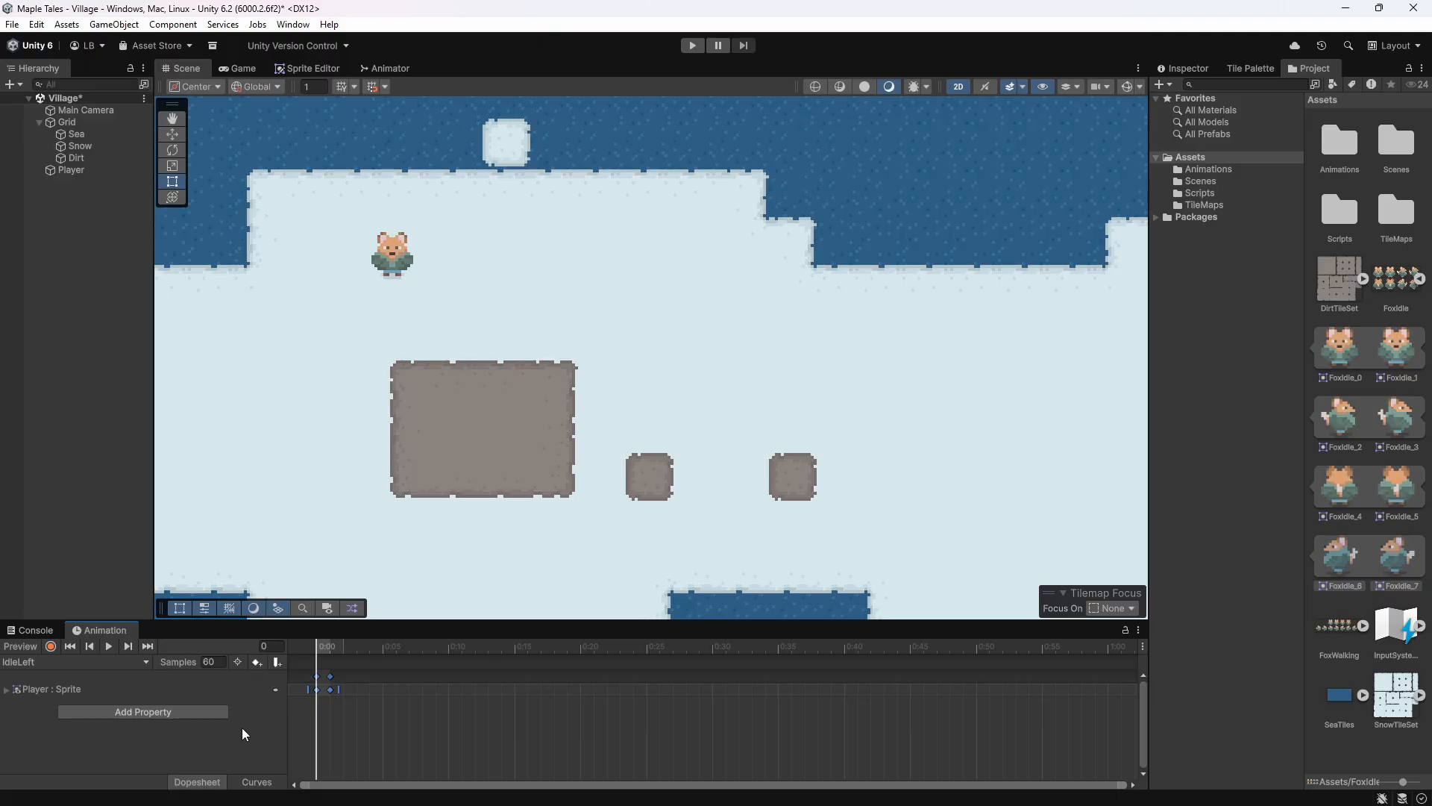
{"action": "type", "text": "1"}
{"action": "left_click", "coordinate": [222, 685]}
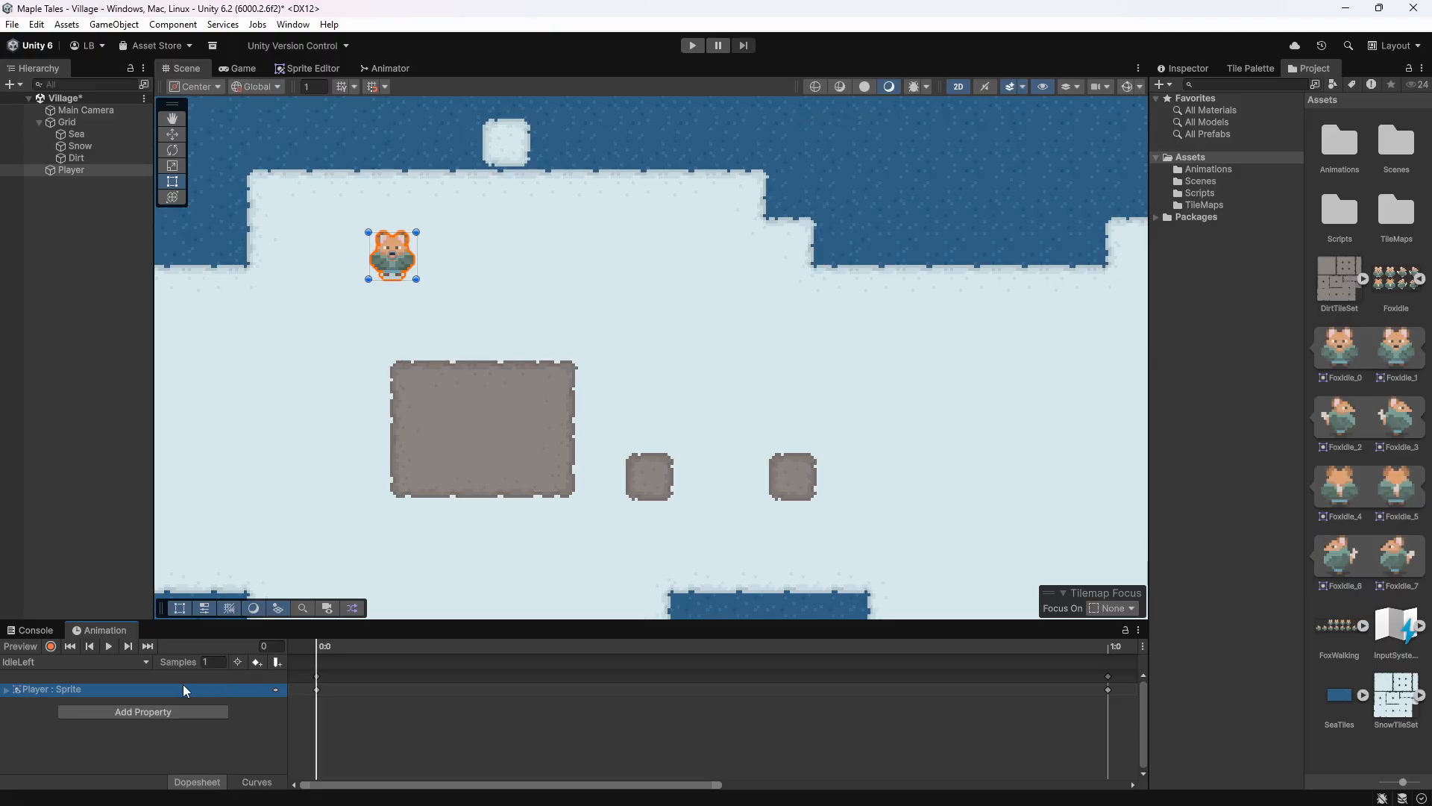
Create a new animation clip named IdleRight in the Animations folder.
{"action": "left_click", "coordinate": [114, 663]}
{"action": "left_click", "coordinate": [88, 731]}
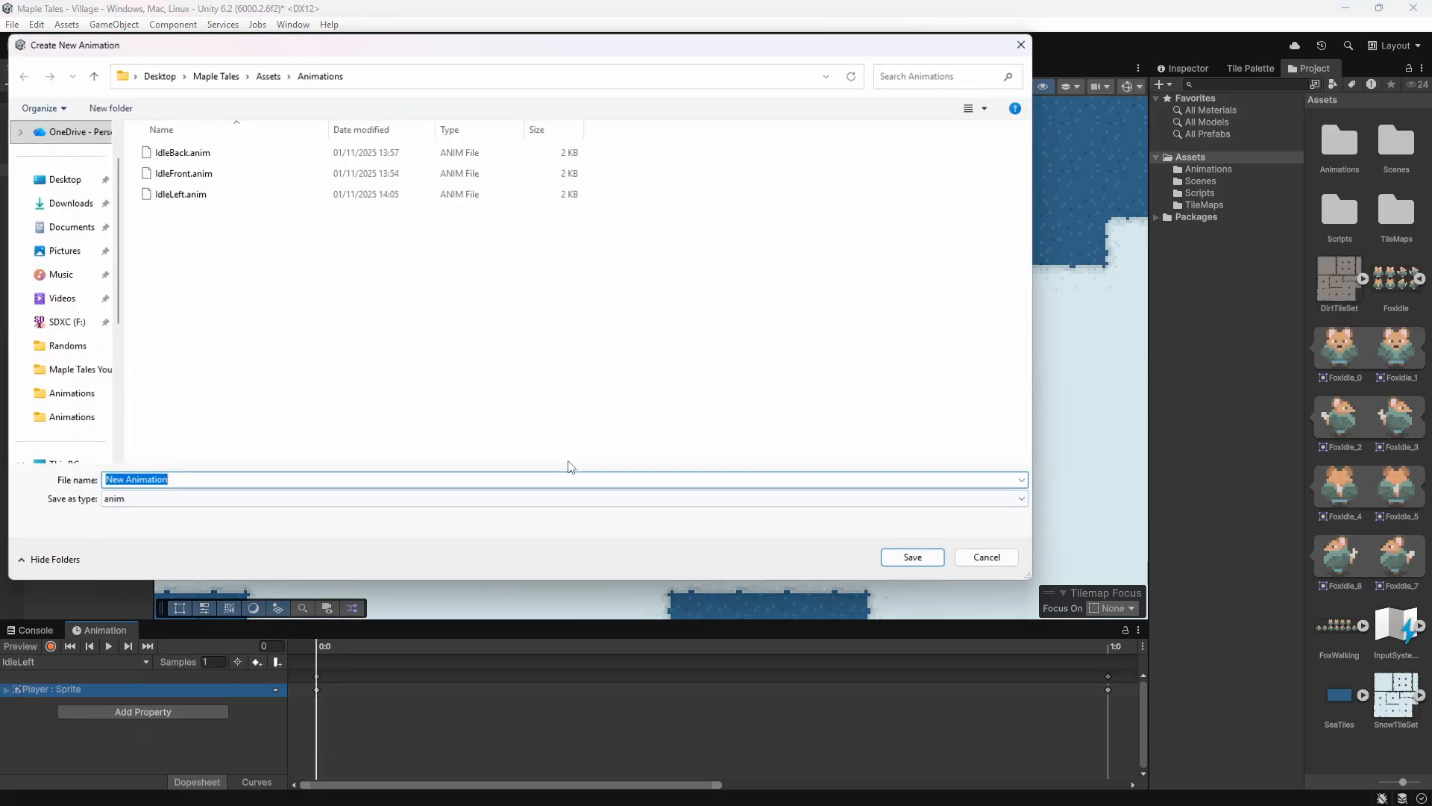
{"action": "type", "text": "IdleRight"}
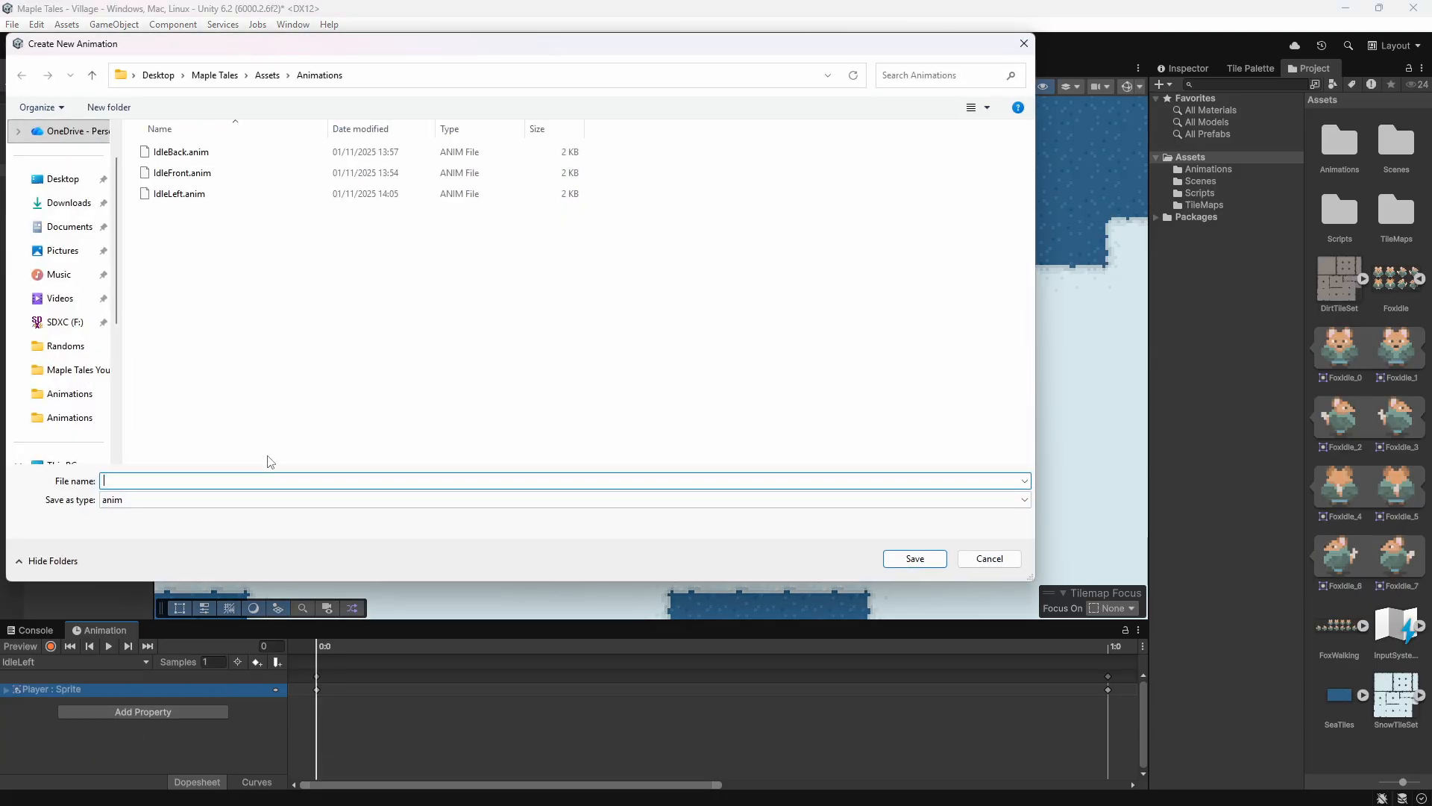
{"action": "left_click", "coordinate": [912, 559]}
Add sprites FoxIdle_2 and FoxIdle_3 to the IdleRight timeline, set its samples to 1 and preview the clip.
{"action": "left_click", "coordinate": [1332, 422]}
{"action": "left_click", "coordinate": [1396, 418], "text": "shift"}
{"action": "left_click_drag", "start_coordinate": [1349, 419], "coordinate": [216, 682]}
{"action": "type", "text": "1"}
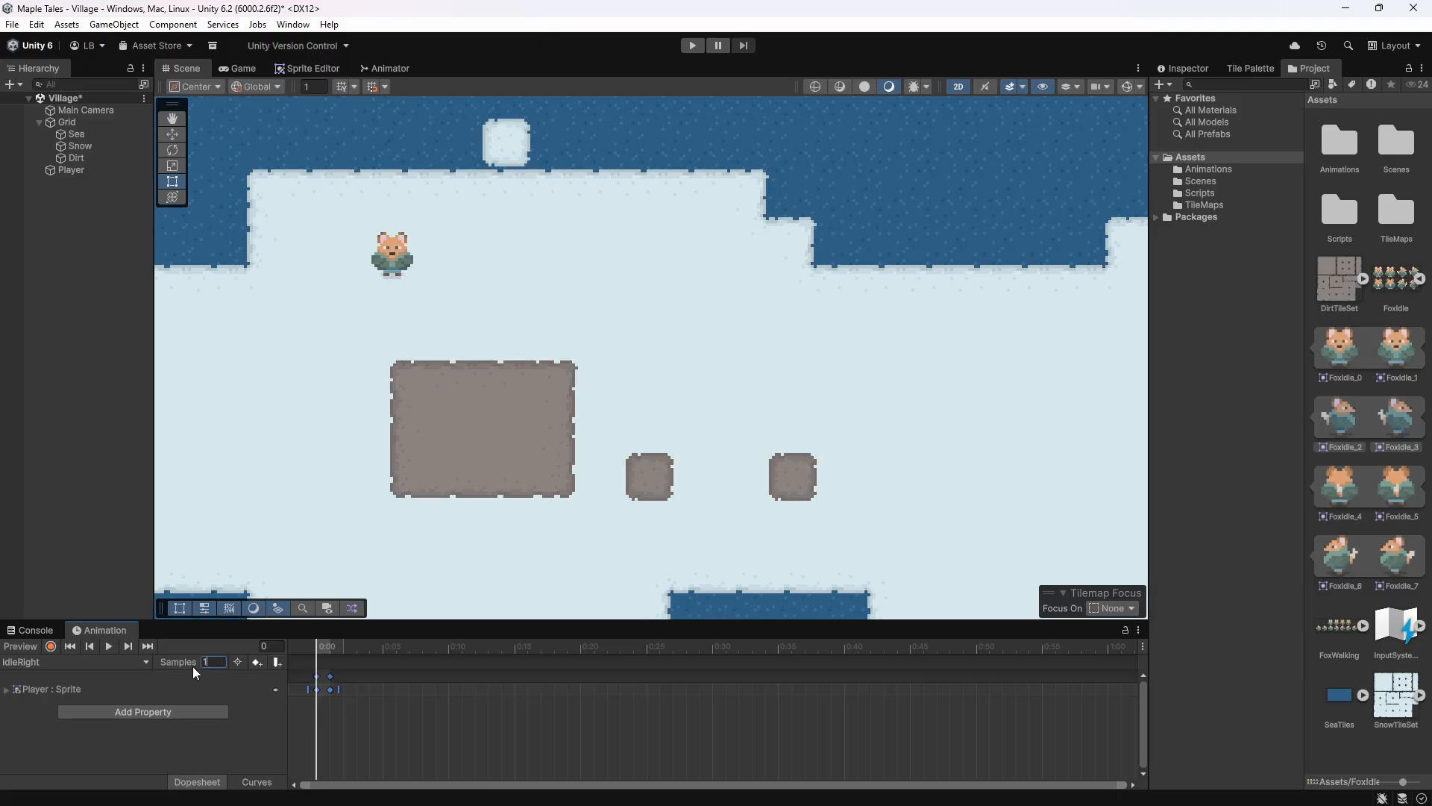
{"action": "left_click", "coordinate": [110, 644]}
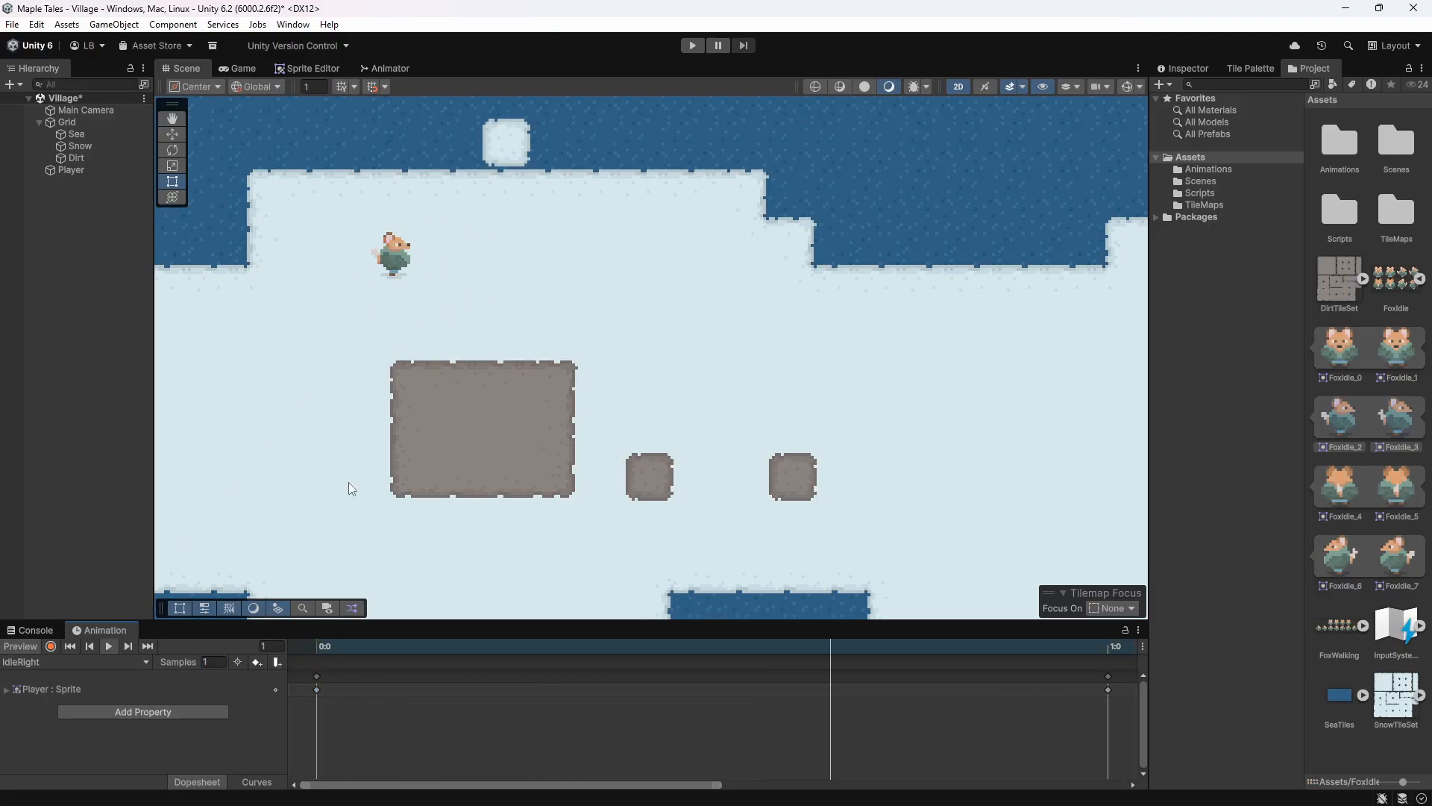
Switch back to the IdleFront clip and play its preview.
{"action": "left_click", "coordinate": [108, 663]}
{"action": "left_click", "coordinate": [46, 695]}
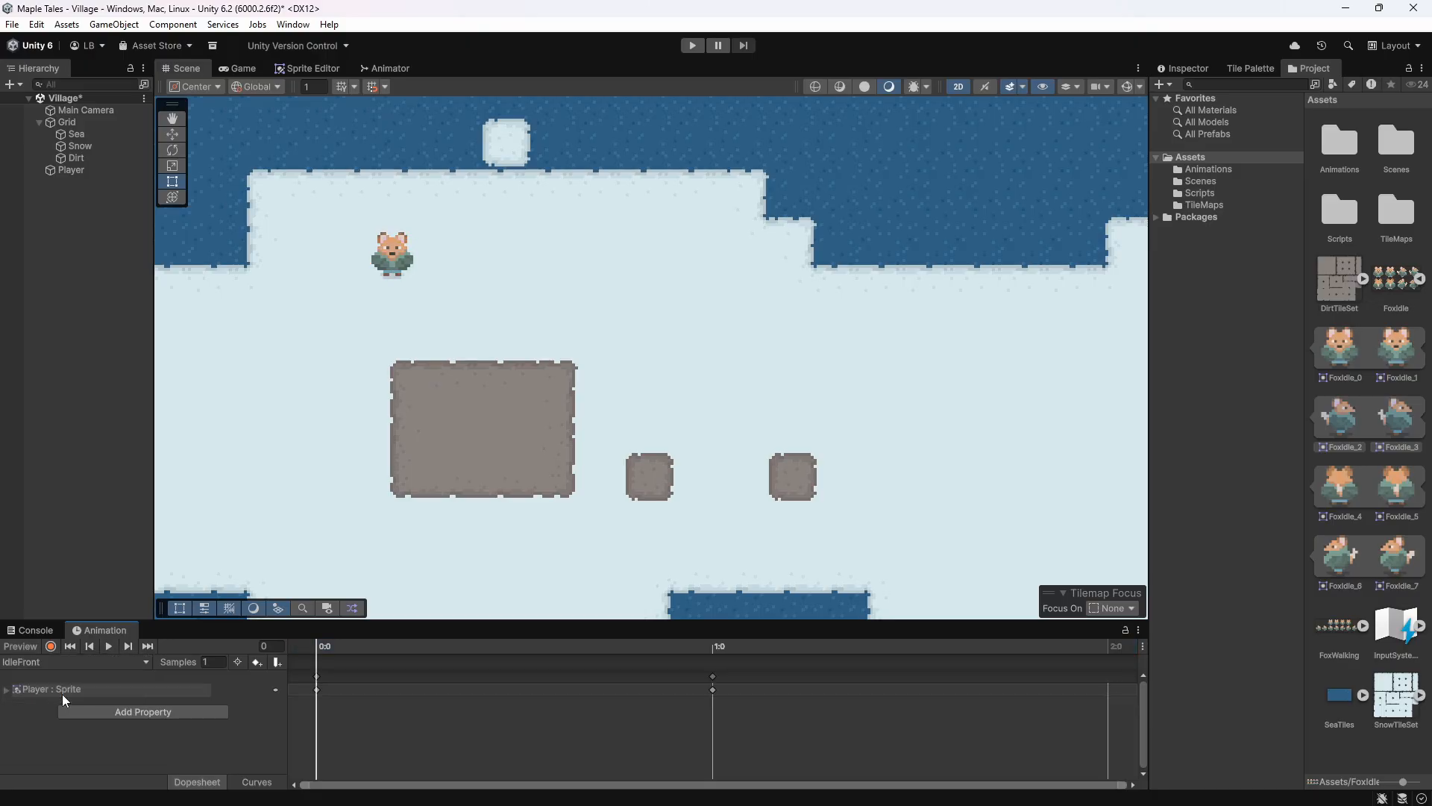
{"action": "left_click", "coordinate": [108, 646]}
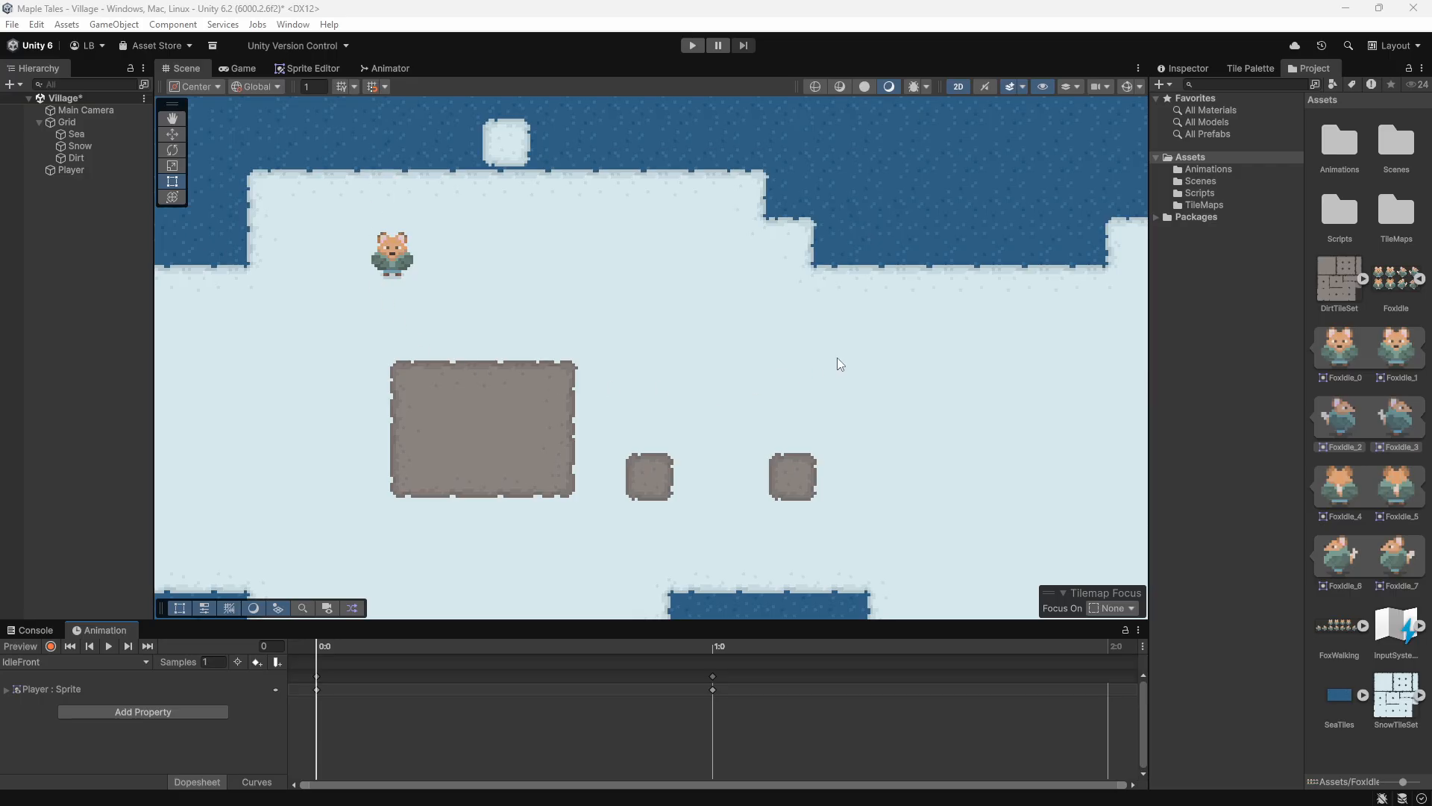
Collapse the FoxIdle sprite sheet, expand FoxWalking and widen the asset area to show its sprites in two columns.
{"action": "left_click", "coordinate": [1420, 278]}
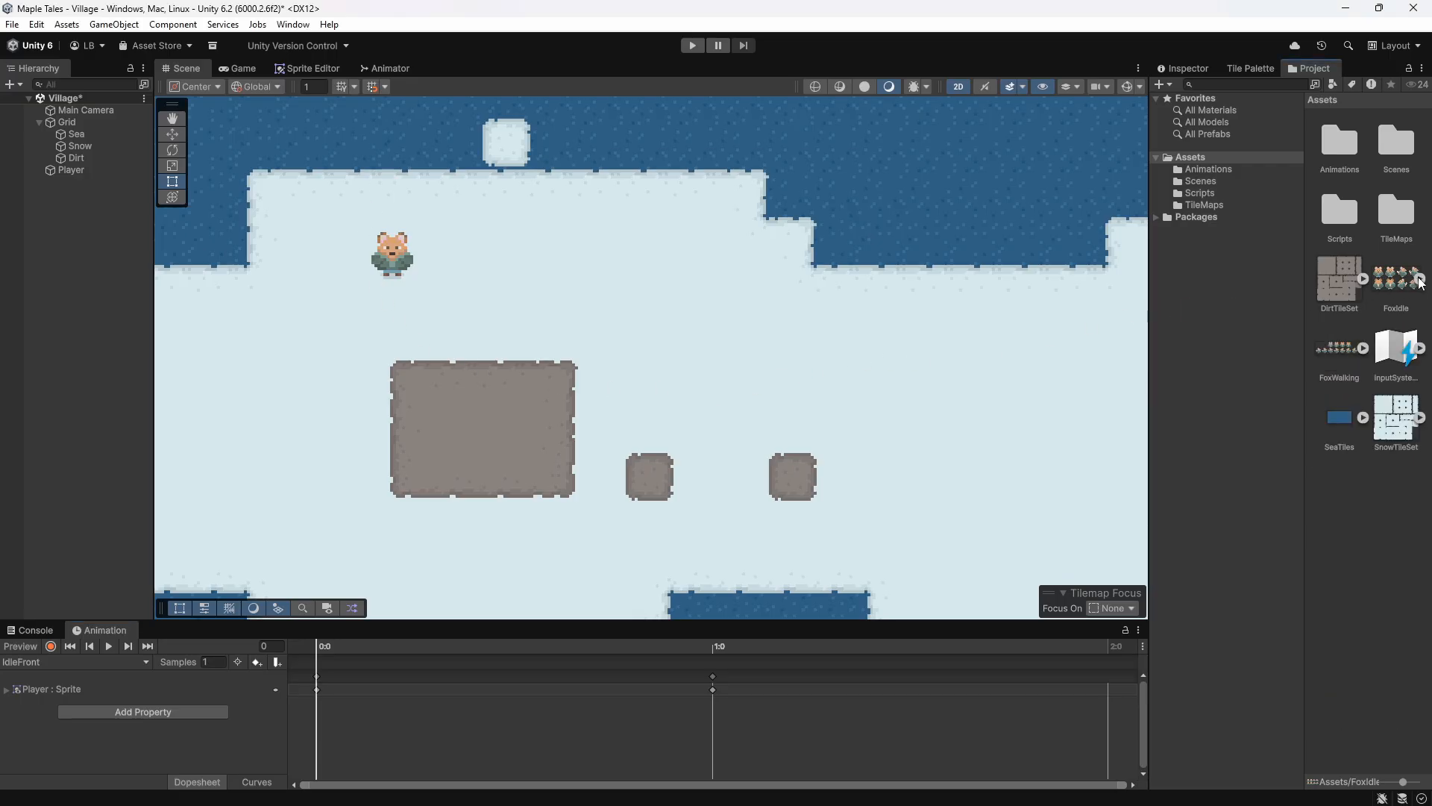
{"action": "left_click", "coordinate": [1361, 348]}
{"action": "scroll", "coordinate": [1371, 449], "scroll_direction": "down", "scroll_amount": 5}
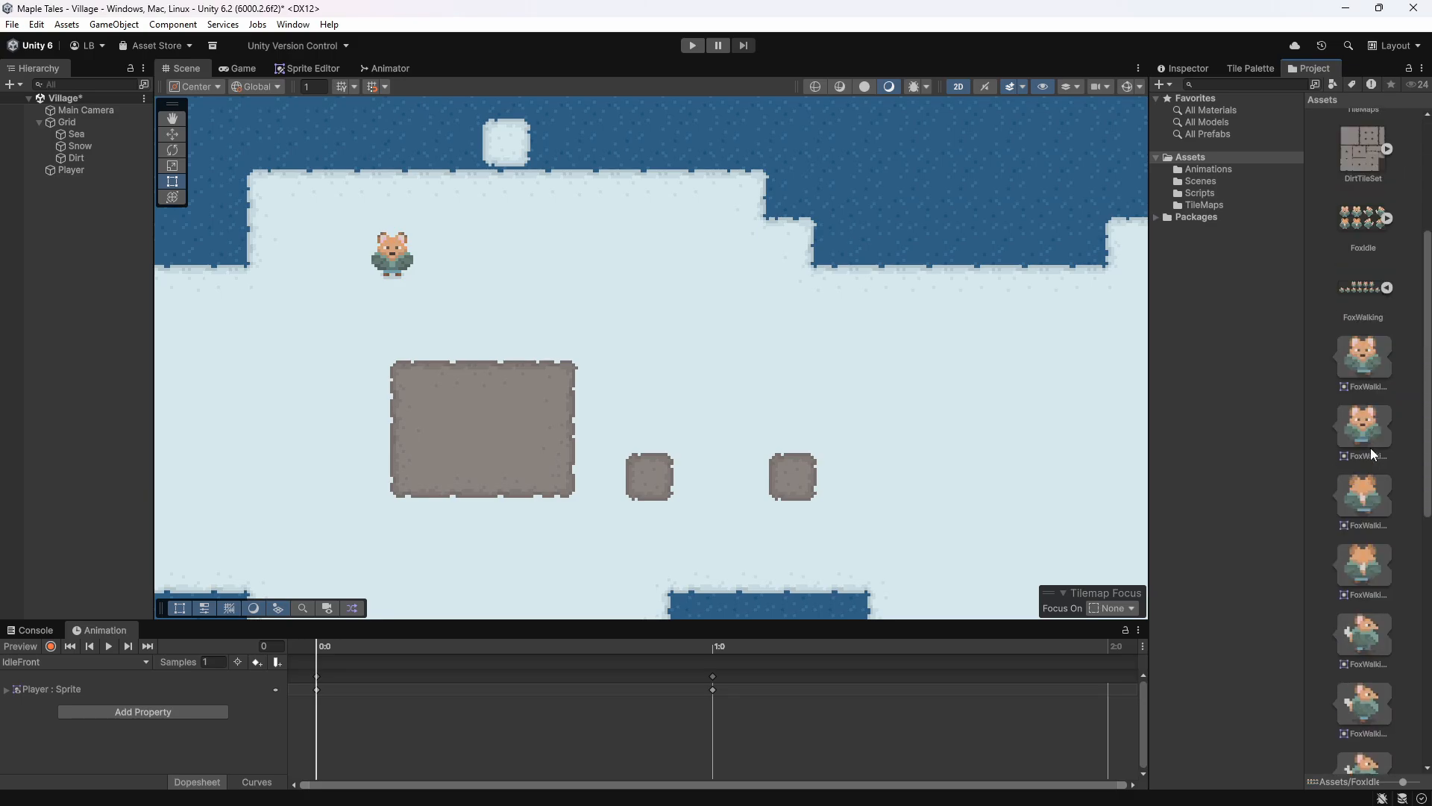
{"action": "left_click_drag", "start_coordinate": [1304, 443], "coordinate": [1251, 435]}
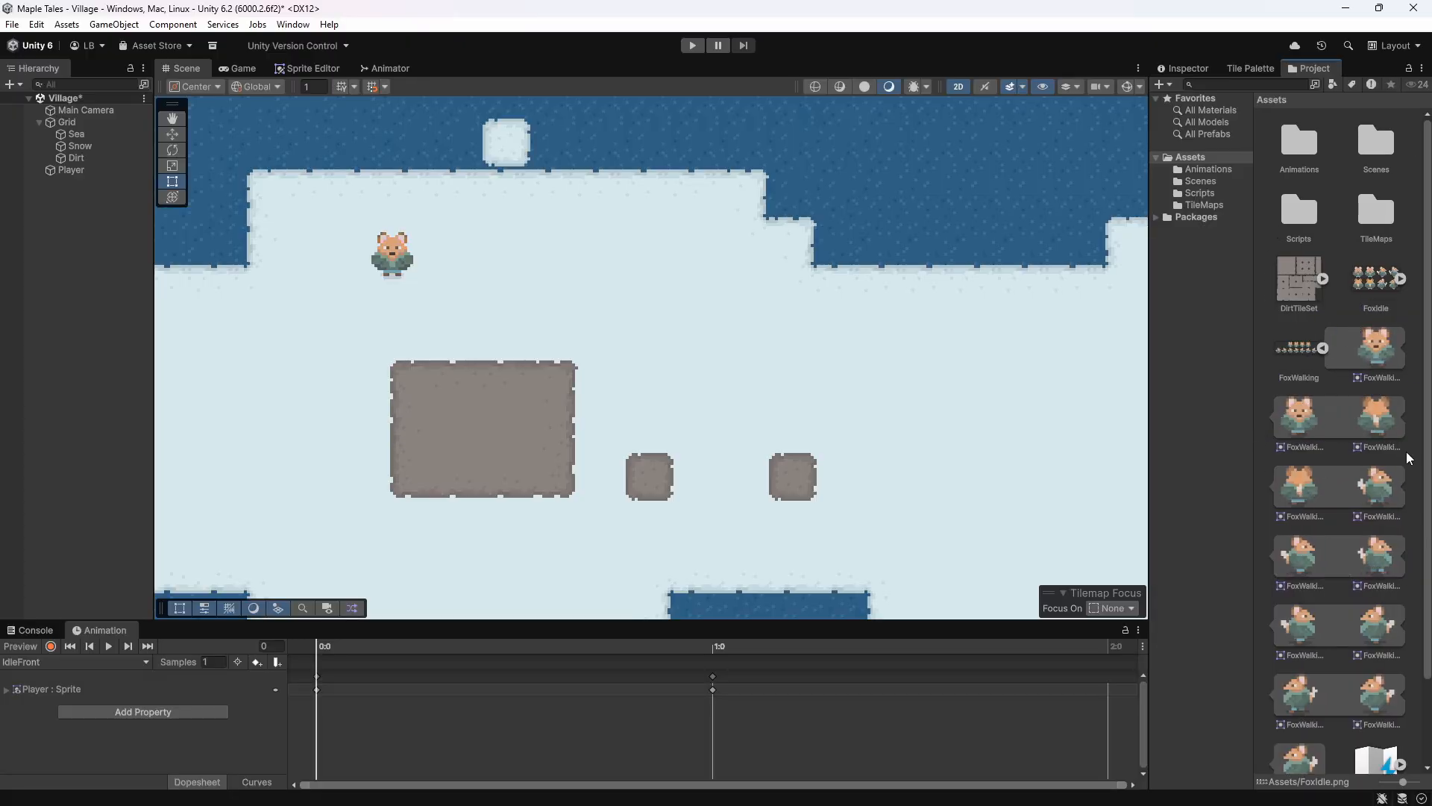
{"action": "scroll", "coordinate": [1350, 345], "scroll_direction": "down", "scroll_amount": 1}
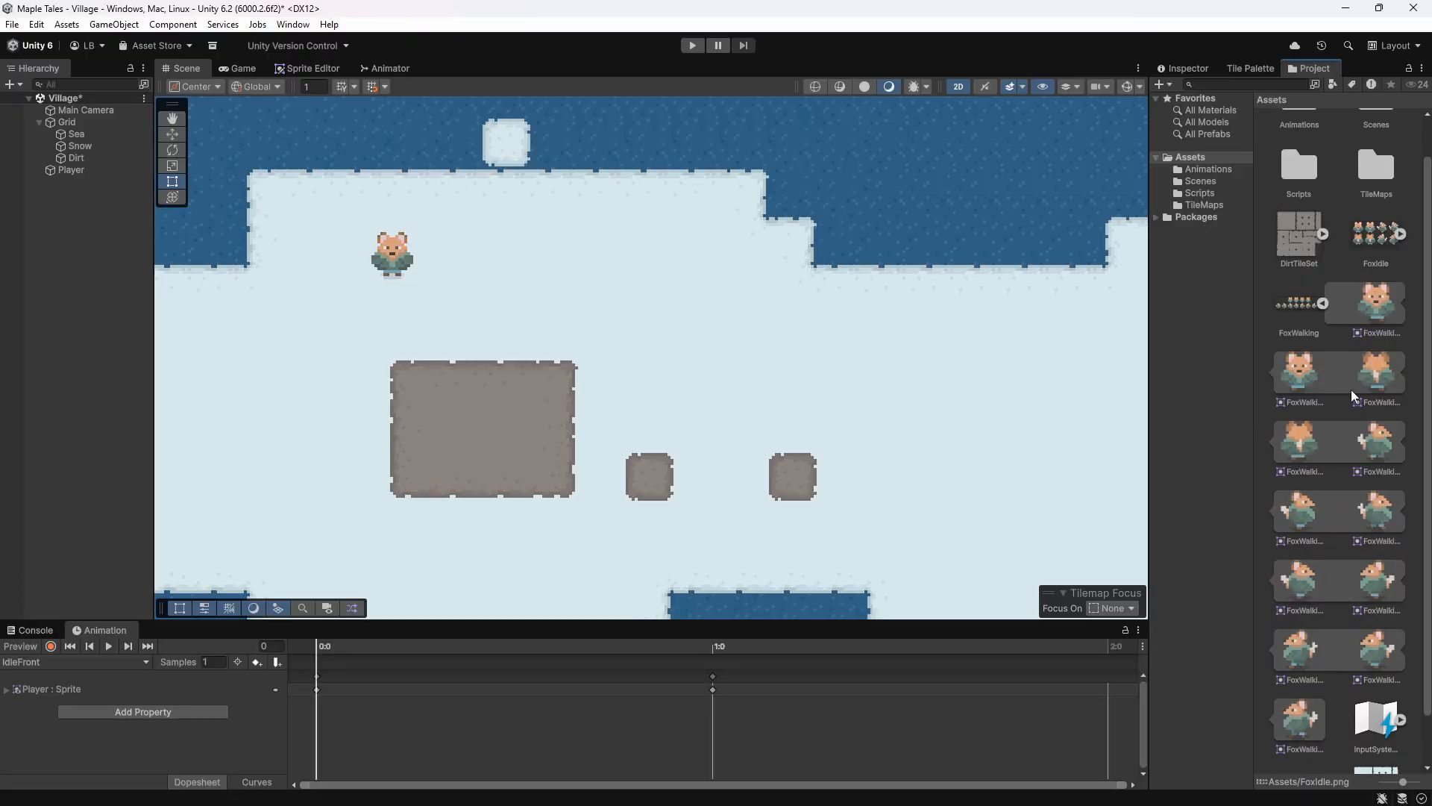
{"action": "scroll", "coordinate": [1353, 395], "scroll_direction": "down", "scroll_amount": 1}
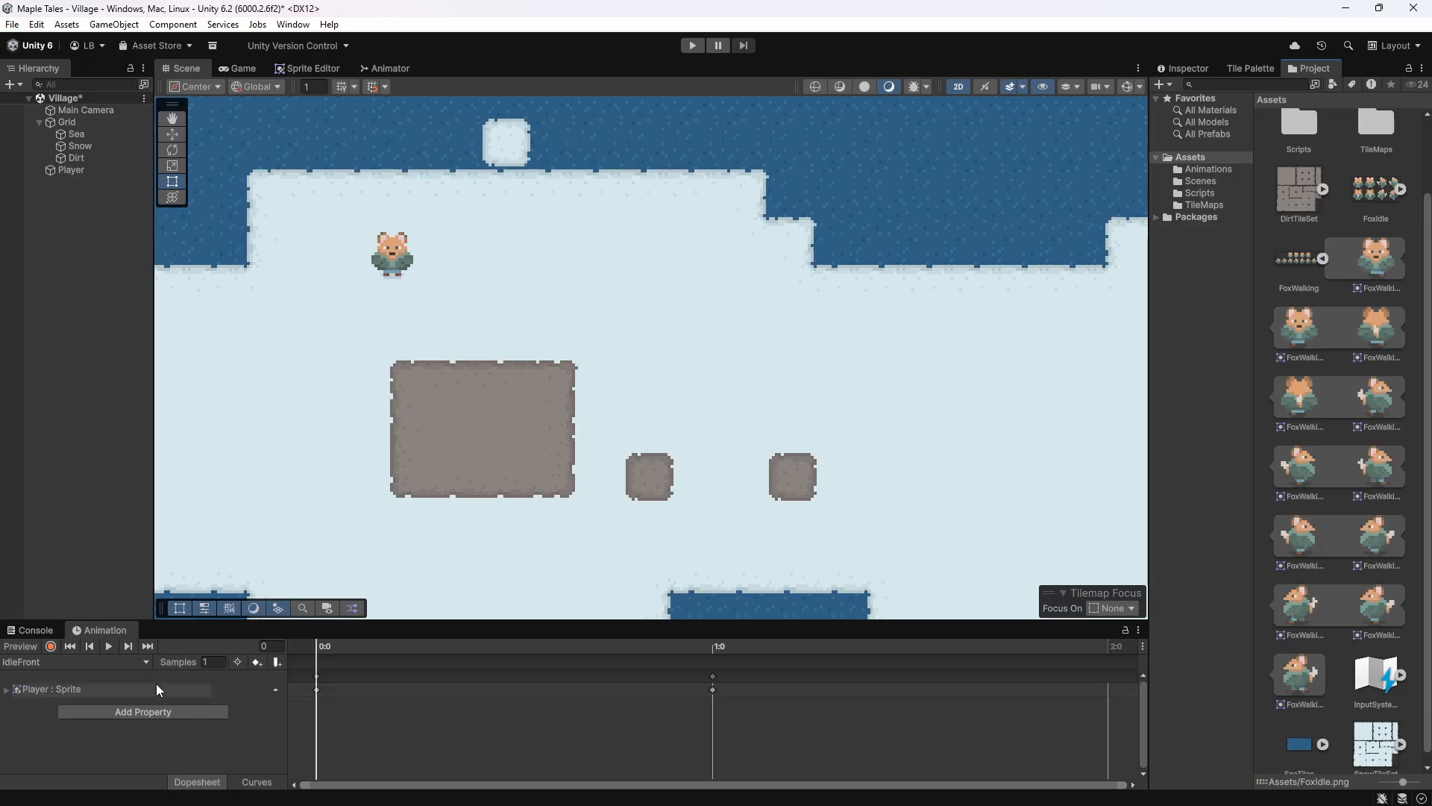
Create a new animation clip named WalkLeft in the Animations folder.
{"action": "left_click", "coordinate": [136, 660]}
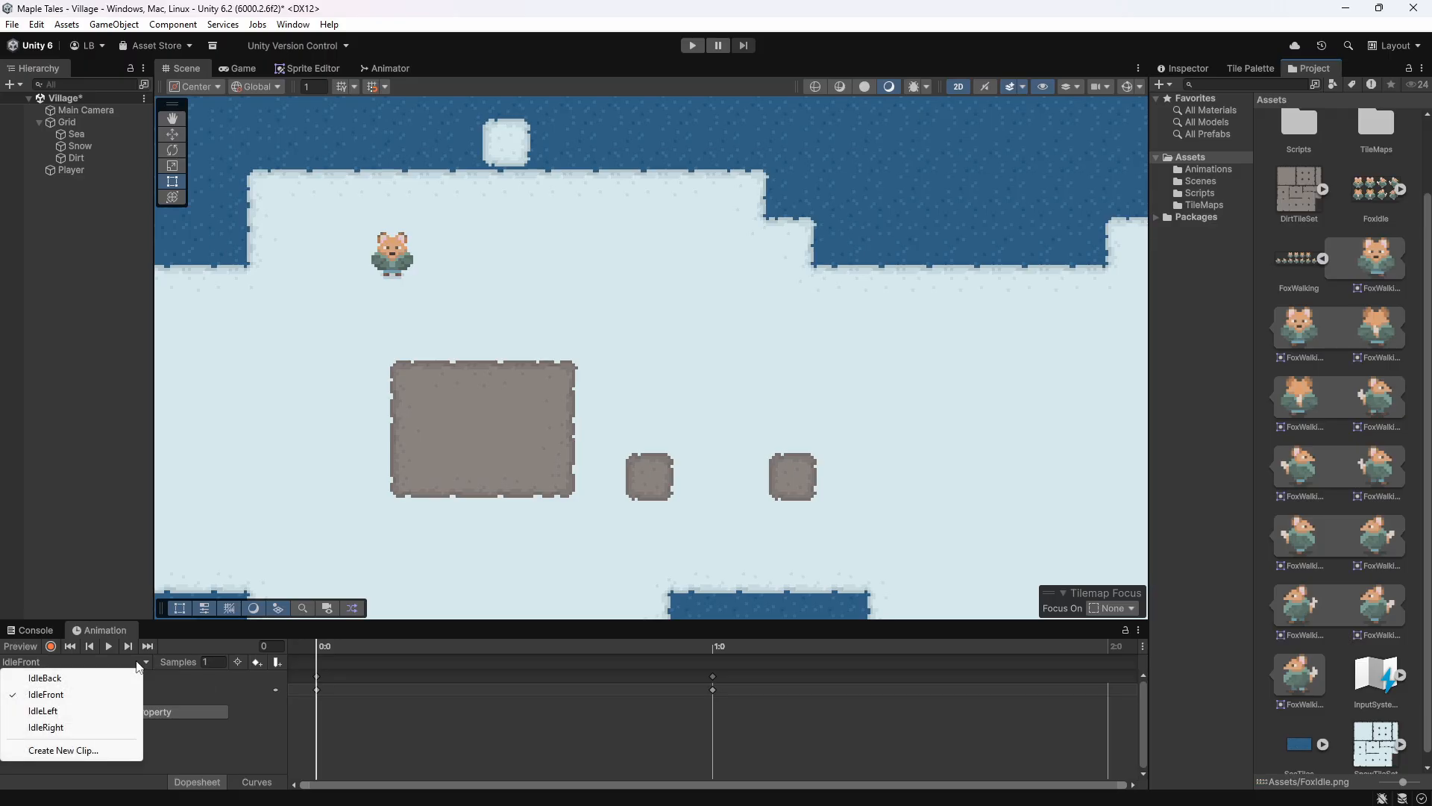
{"action": "left_click", "coordinate": [137, 745]}
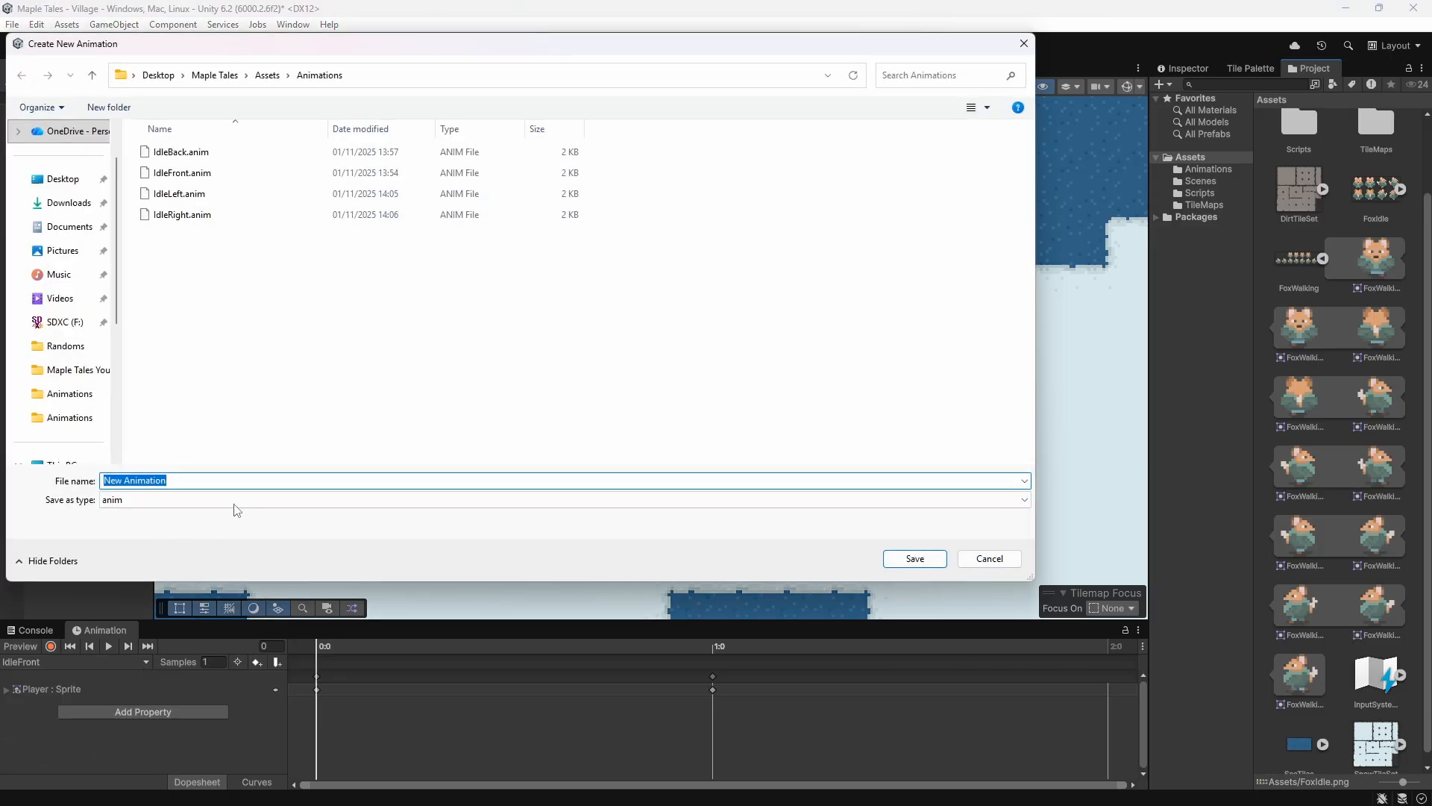
{"action": "type", "text": "WalkLeft"}
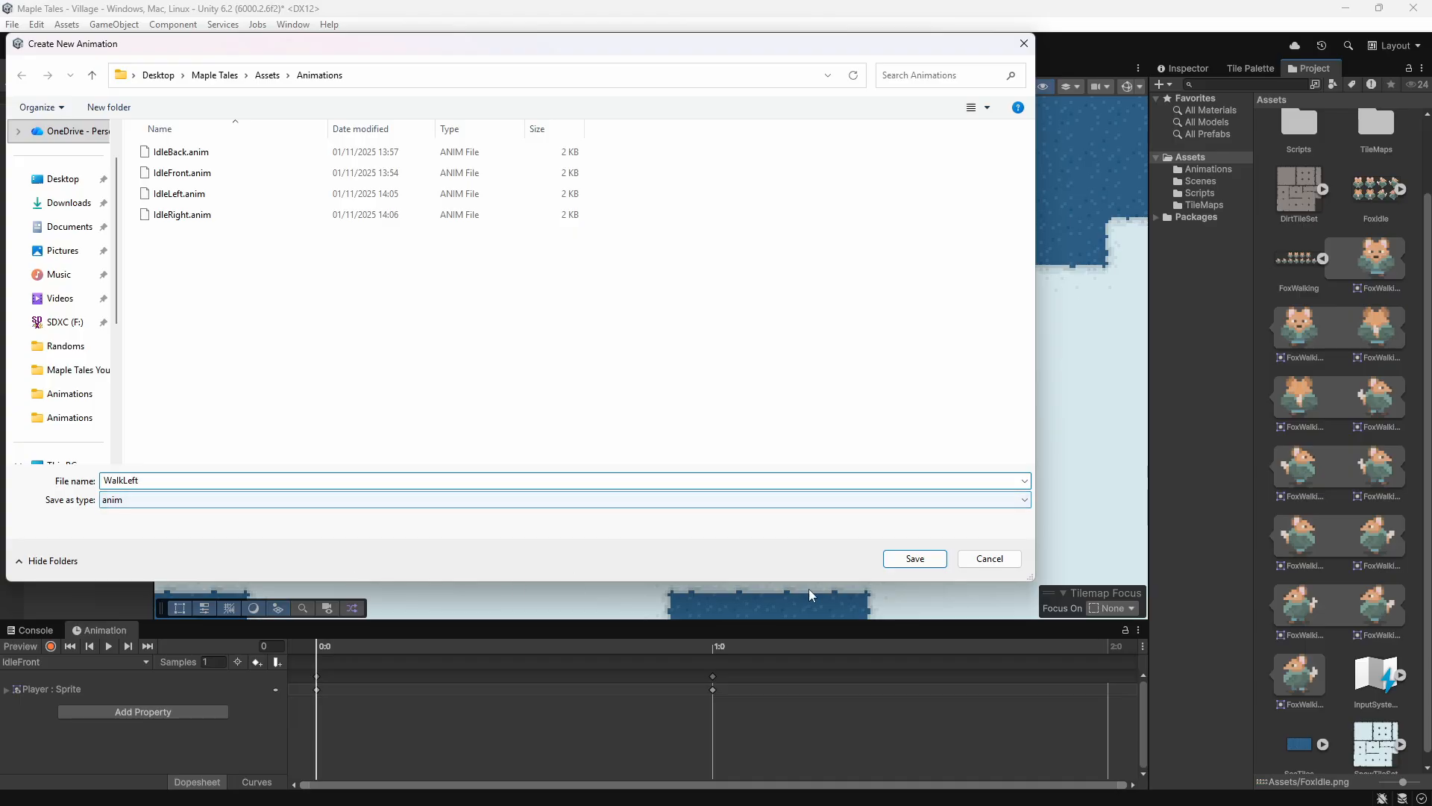
{"action": "left_click", "coordinate": [916, 559]}
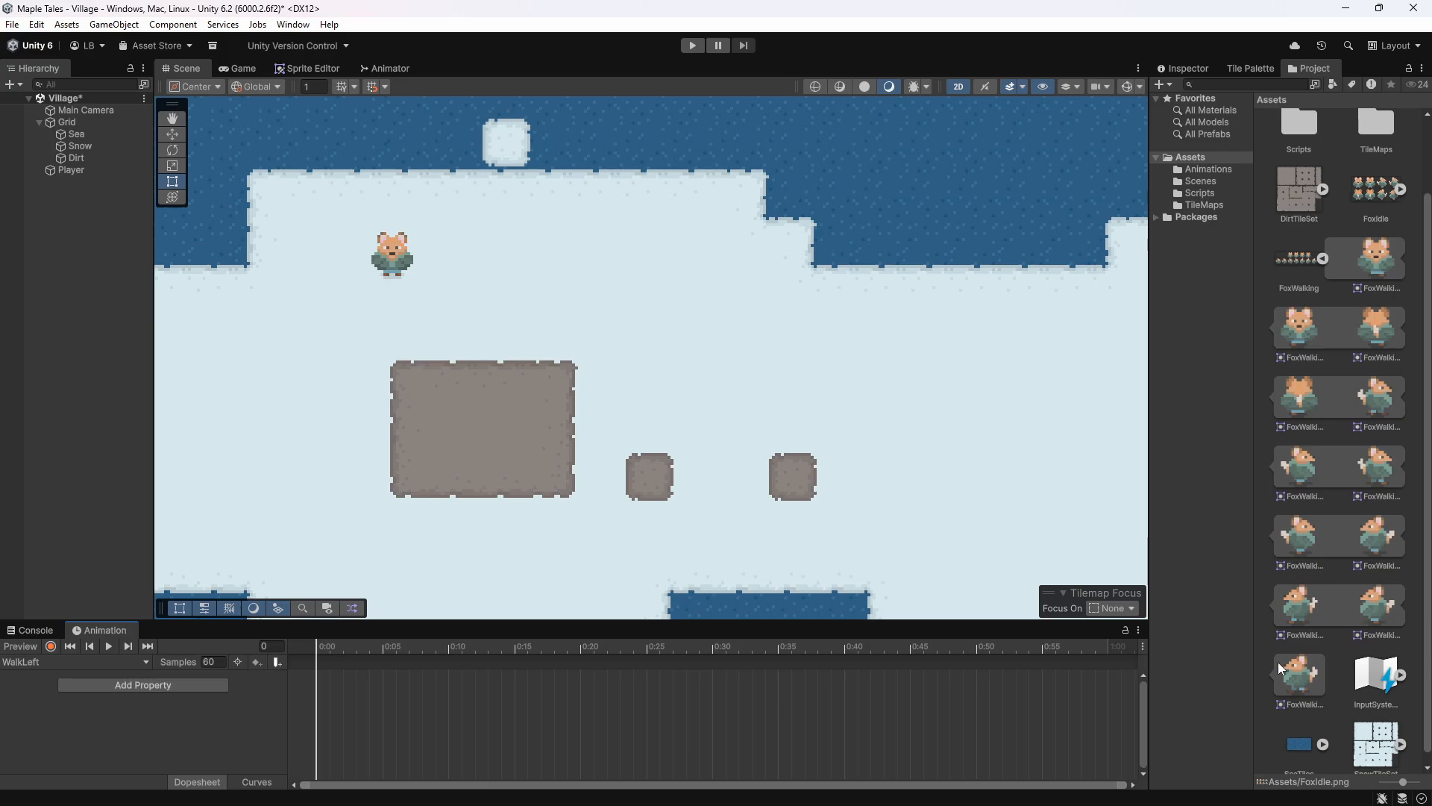
Add the last four left-facing FoxWalking sprites to the start of the WalkLeft timeline.
{"action": "left_click", "coordinate": [1377, 542]}
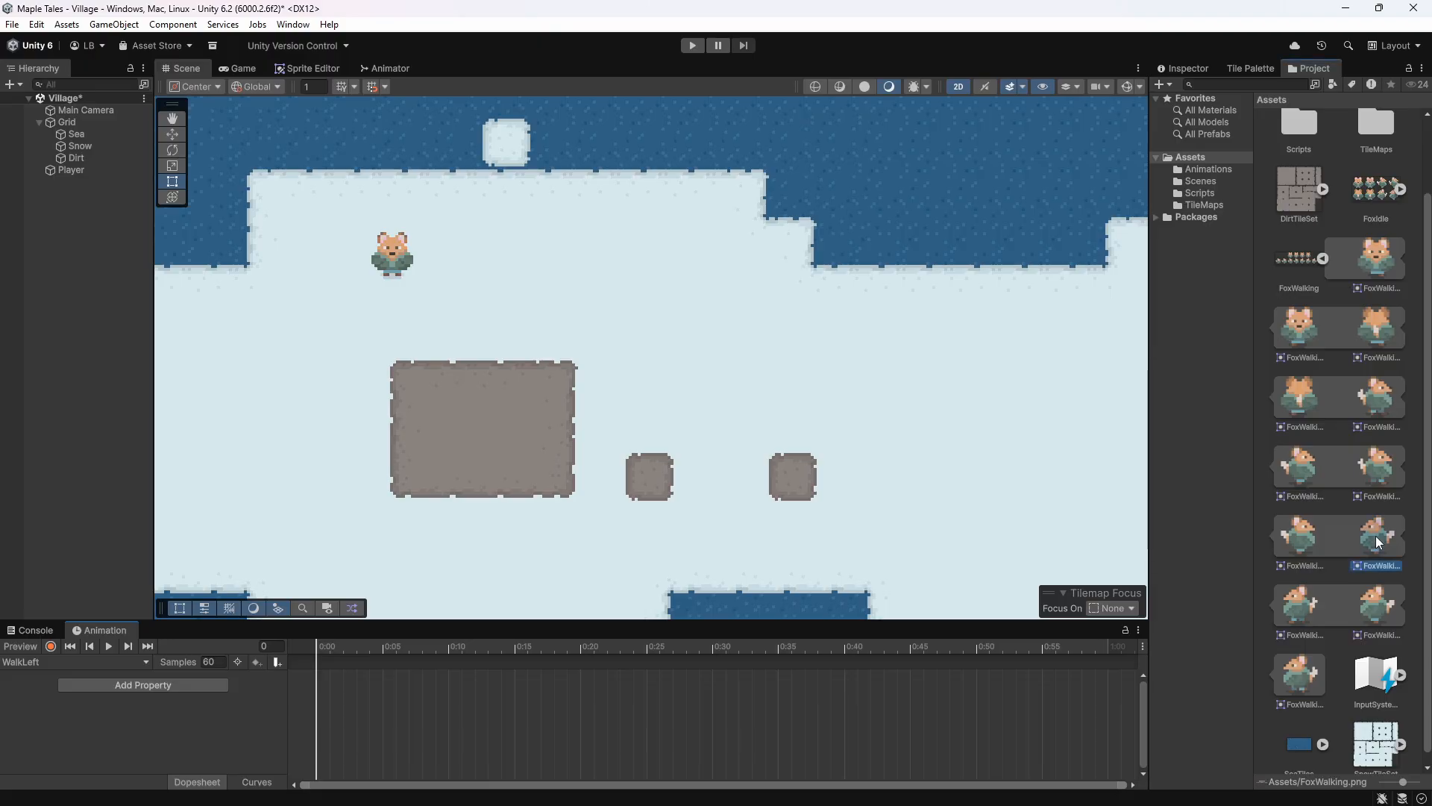
{"action": "left_click", "coordinate": [1301, 607], "text": "ctrl"}
{"action": "left_click", "coordinate": [1377, 606], "text": "ctrl"}
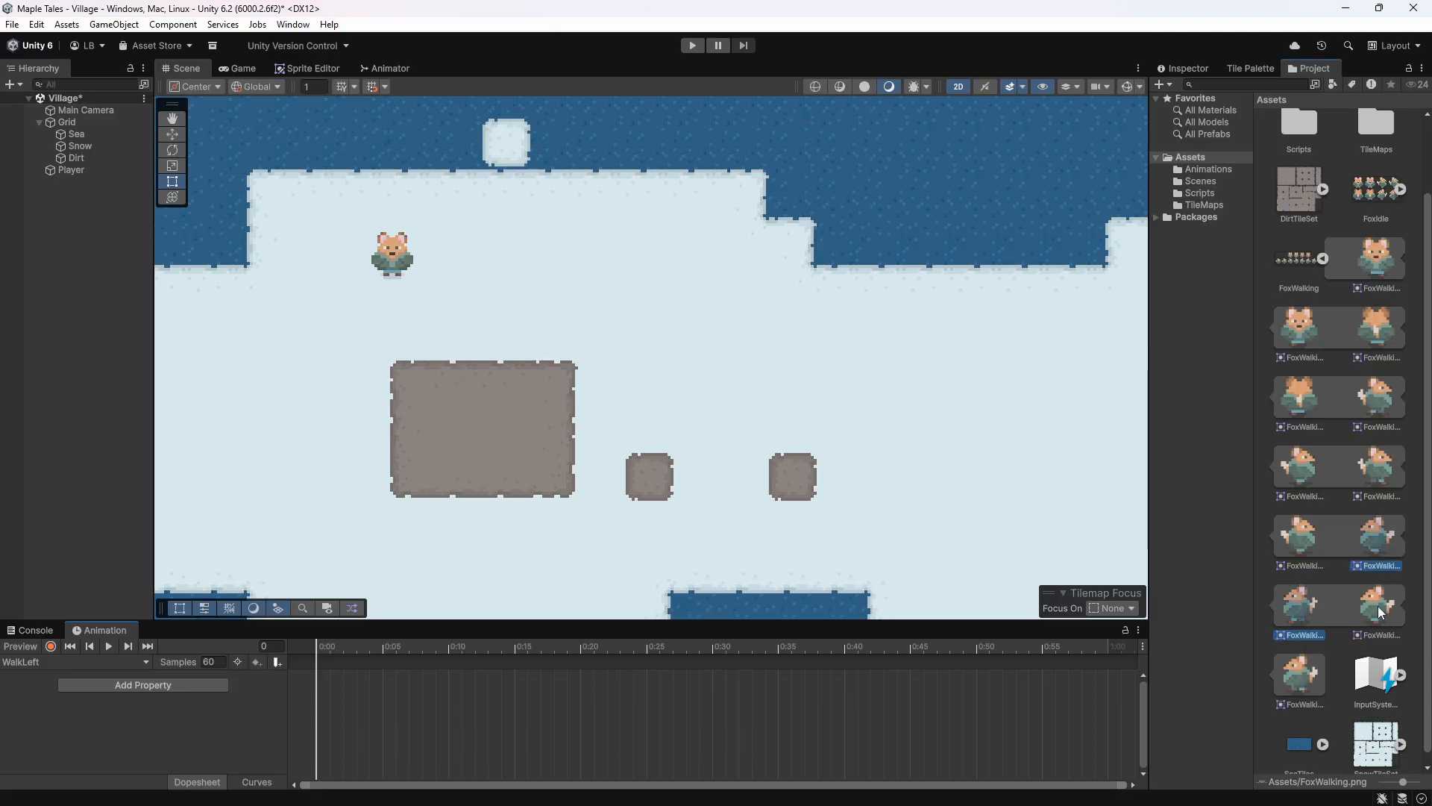
{"action": "left_click", "coordinate": [1301, 678], "text": "ctrl"}
{"action": "left_click_drag", "start_coordinate": [1299, 601], "coordinate": [356, 688]}
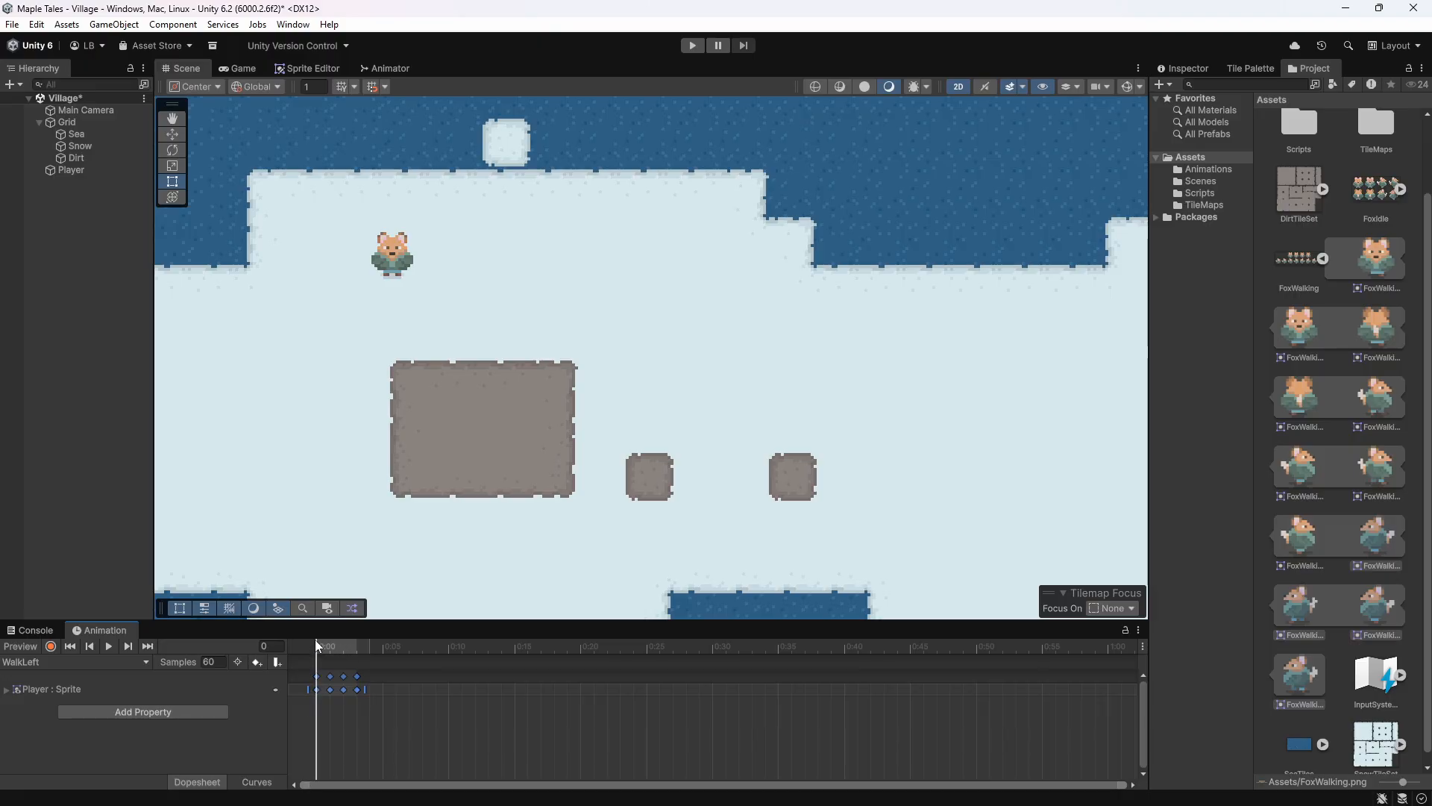
Scrub through the WalkLeft keyframes and play the clip's preview on the fox.
{"action": "left_click_drag", "start_coordinate": [332, 645], "coordinate": [355, 643]}
{"action": "left_click", "coordinate": [357, 643]}
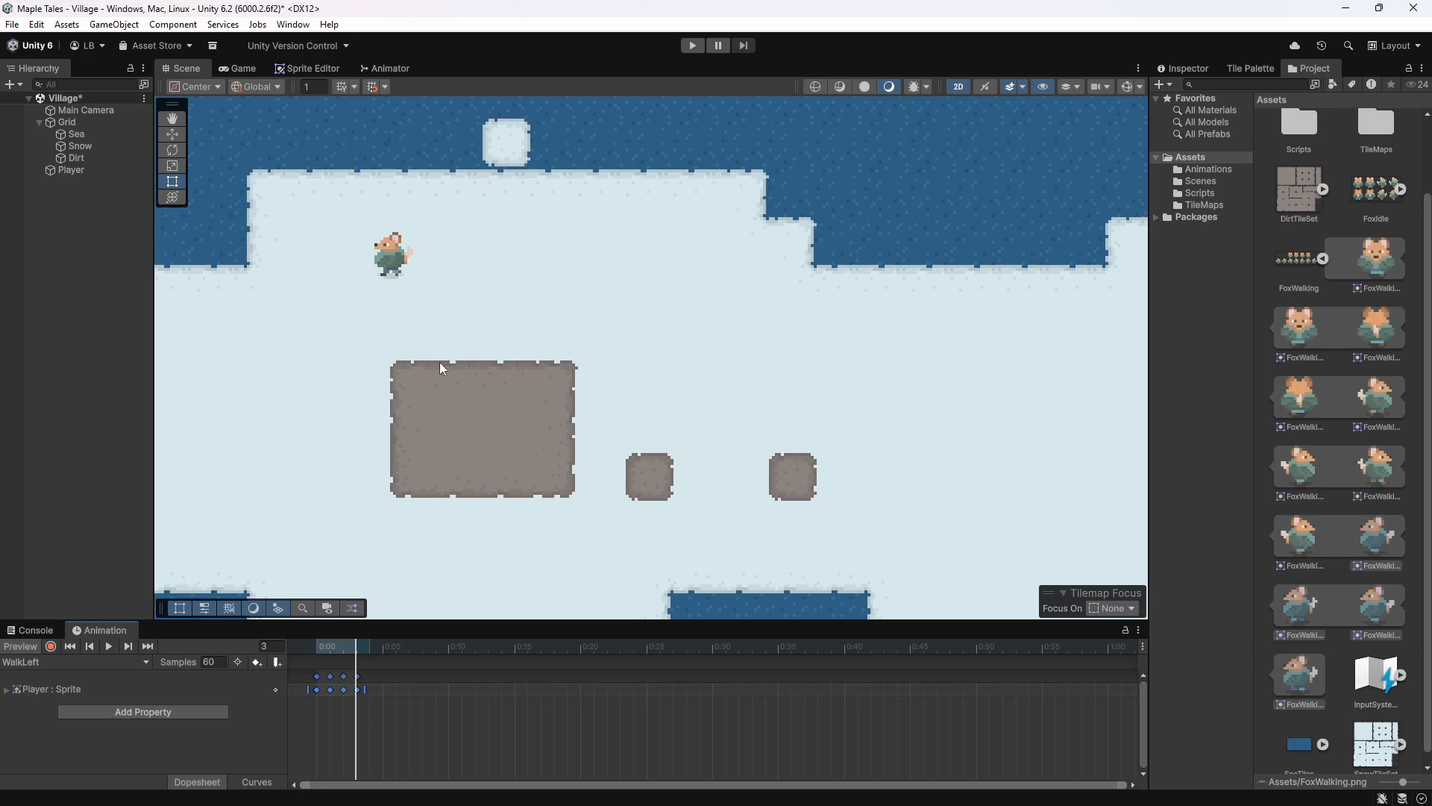
{"action": "left_click", "coordinate": [109, 645]}
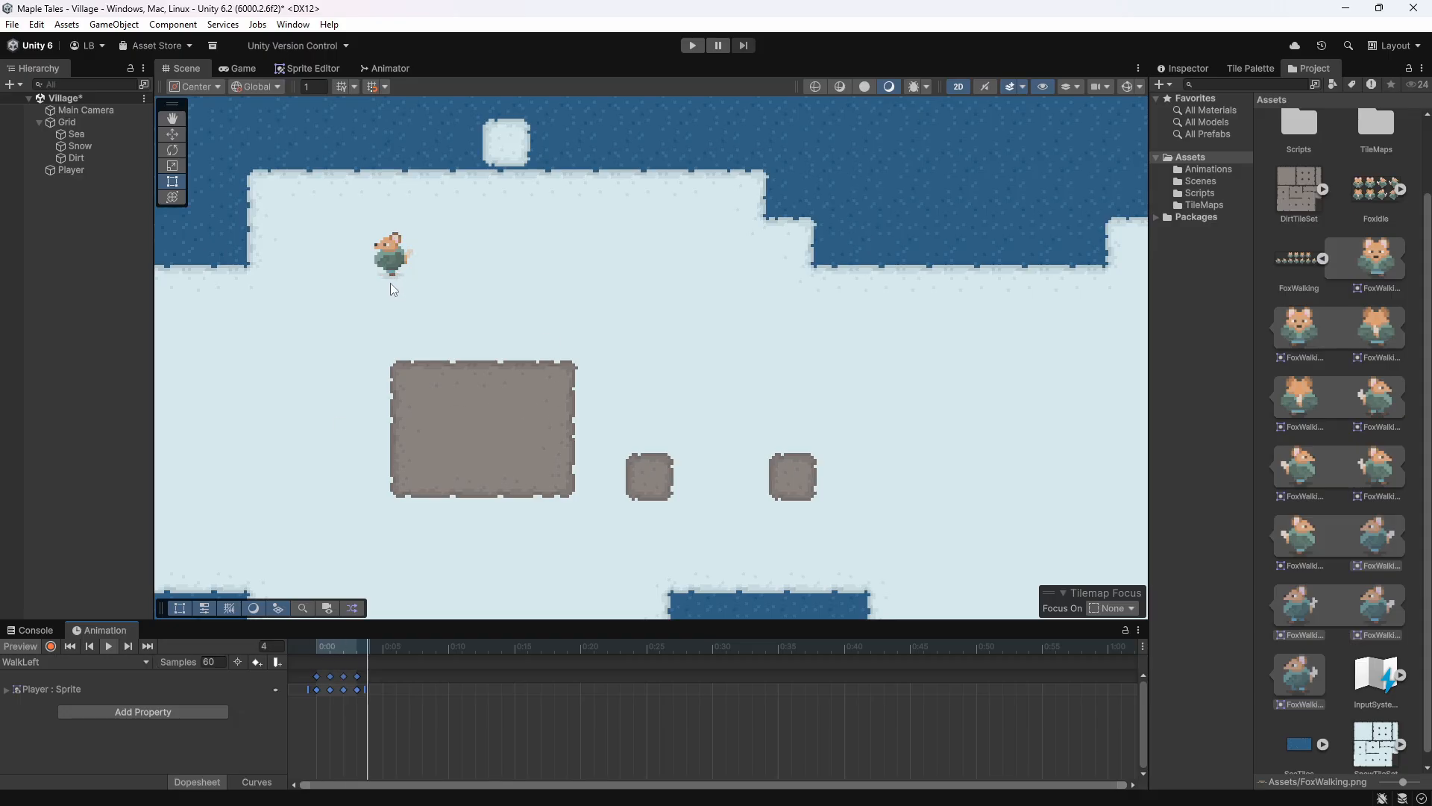
{"action": "left_click", "coordinate": [113, 648]}
Set the WalkLeft samples to 2 and preview the clip at the new rate.
{"action": "left_click", "coordinate": [218, 666]}
{"action": "type", "text": "2"}
{"action": "key", "text": "Return"}
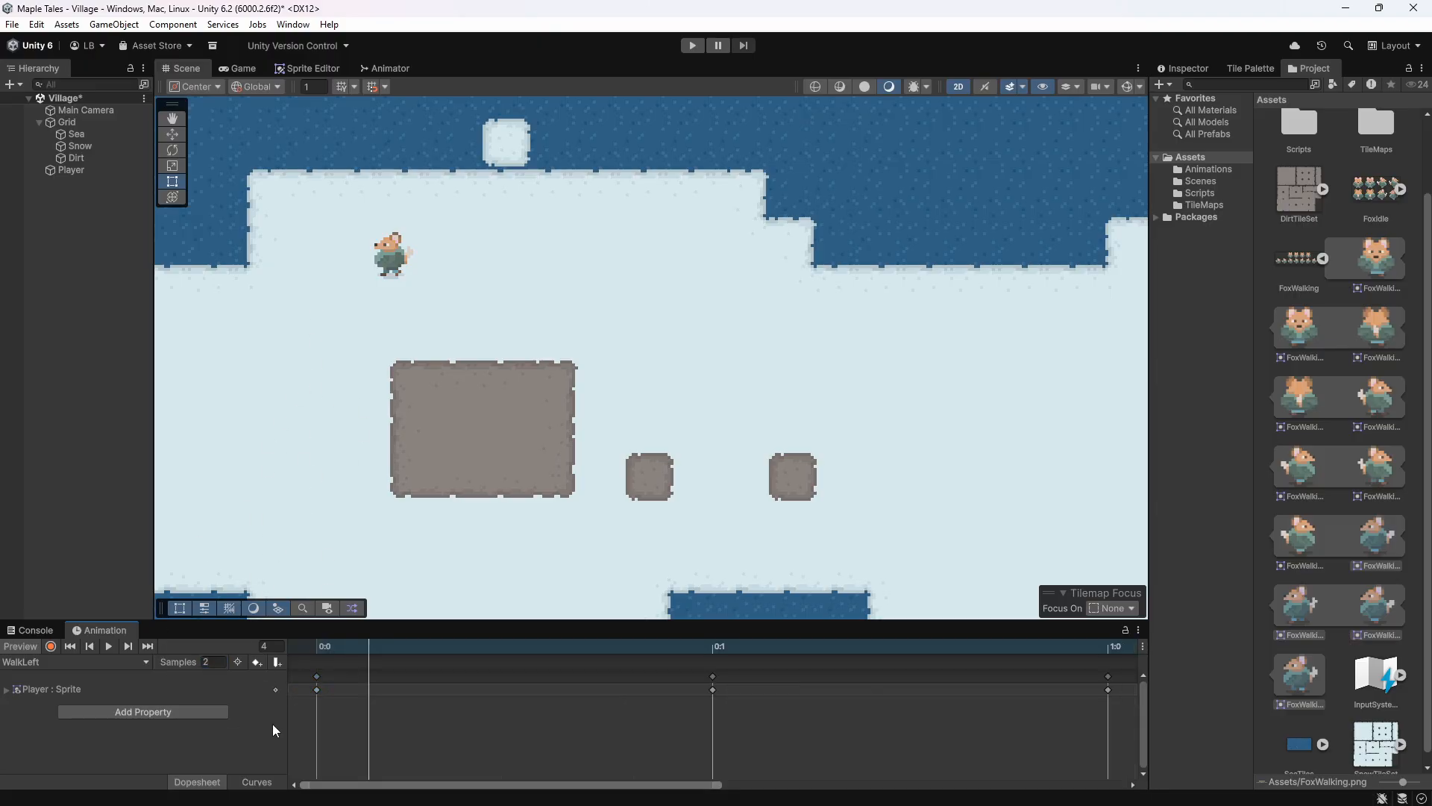
{"action": "left_click", "coordinate": [108, 646]}
{"action": "left_click", "coordinate": [108, 646]}
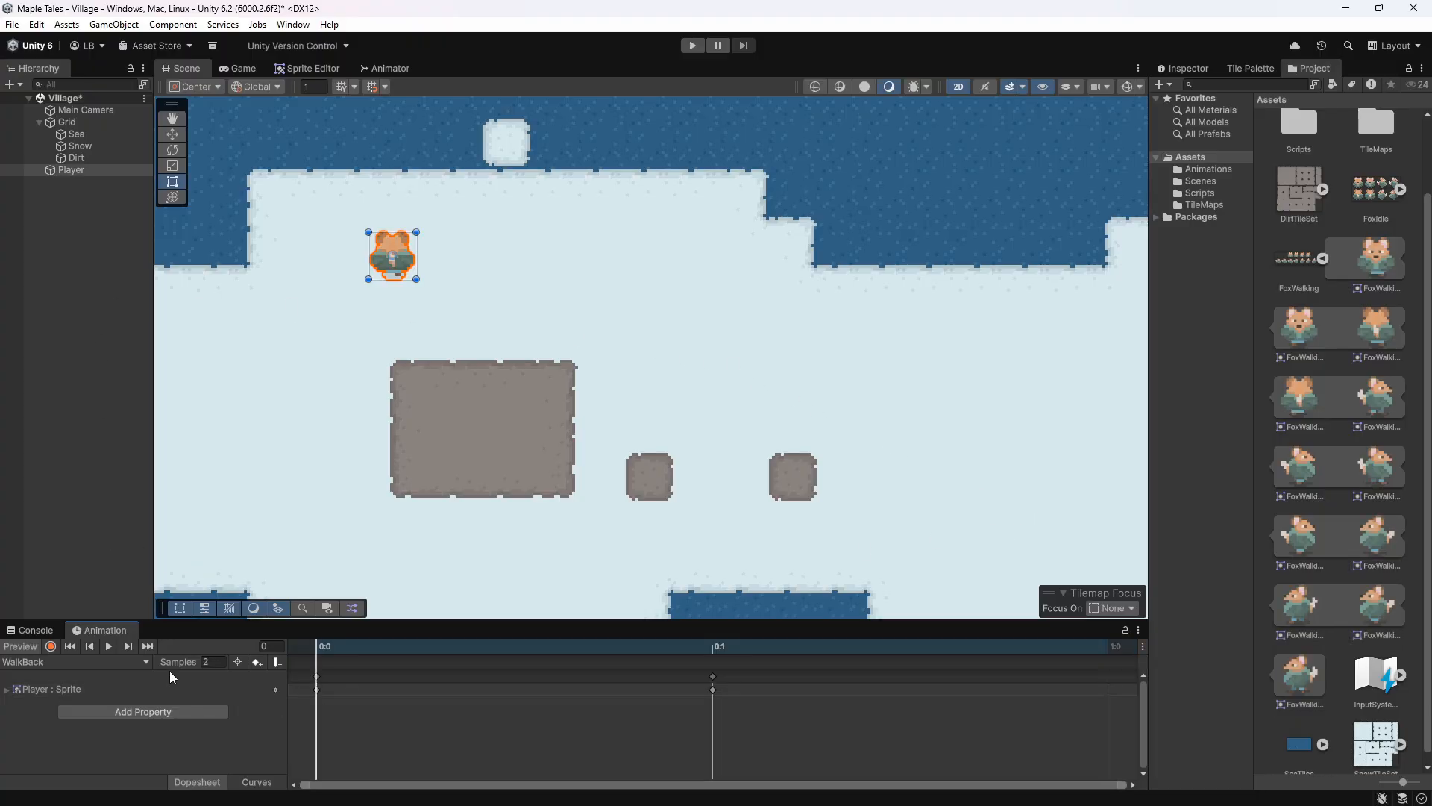
Review the player's list of clips and inspect the idle and walk states in the Animator graph.
{"action": "left_click", "coordinate": [123, 661]}
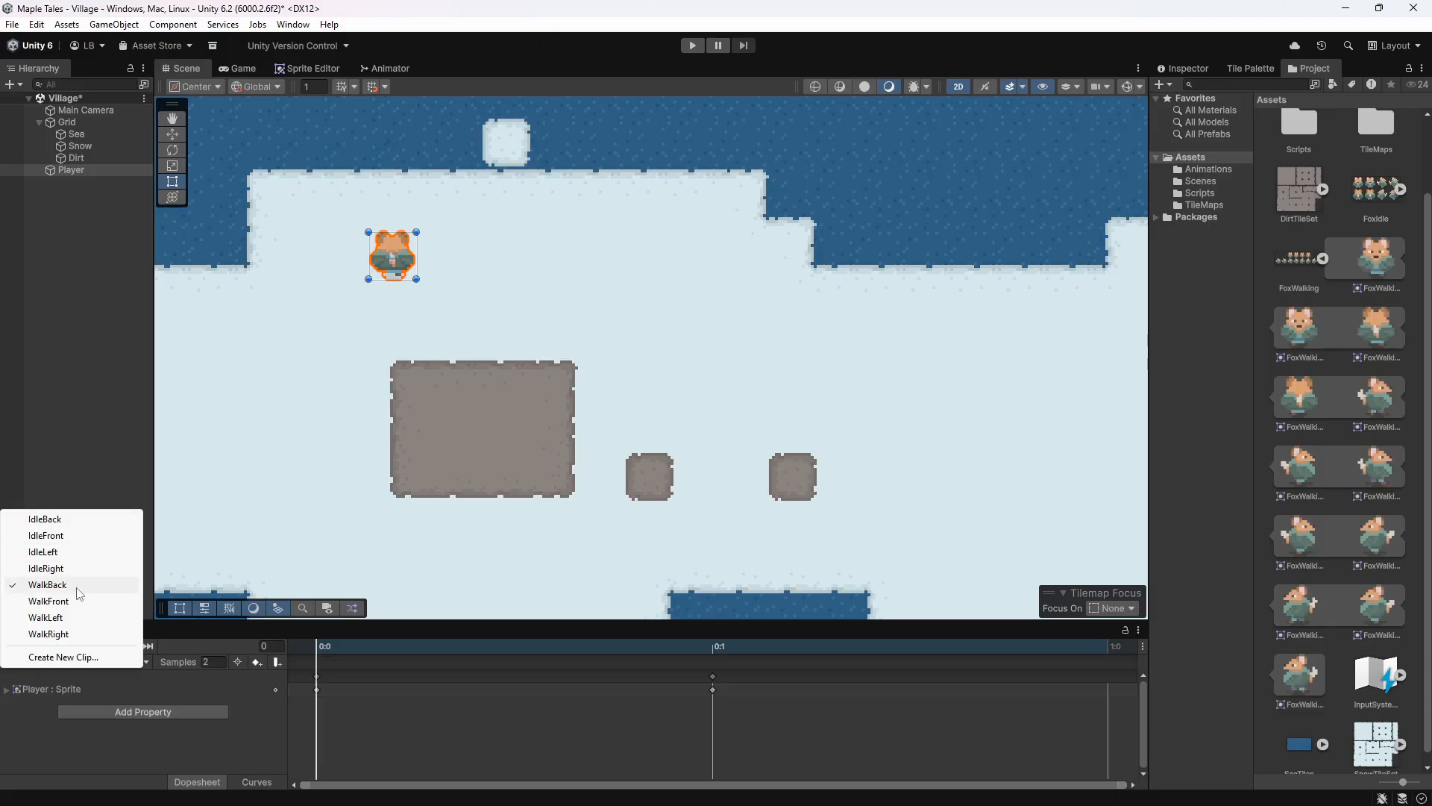
{"action": "left_click", "coordinate": [258, 717]}
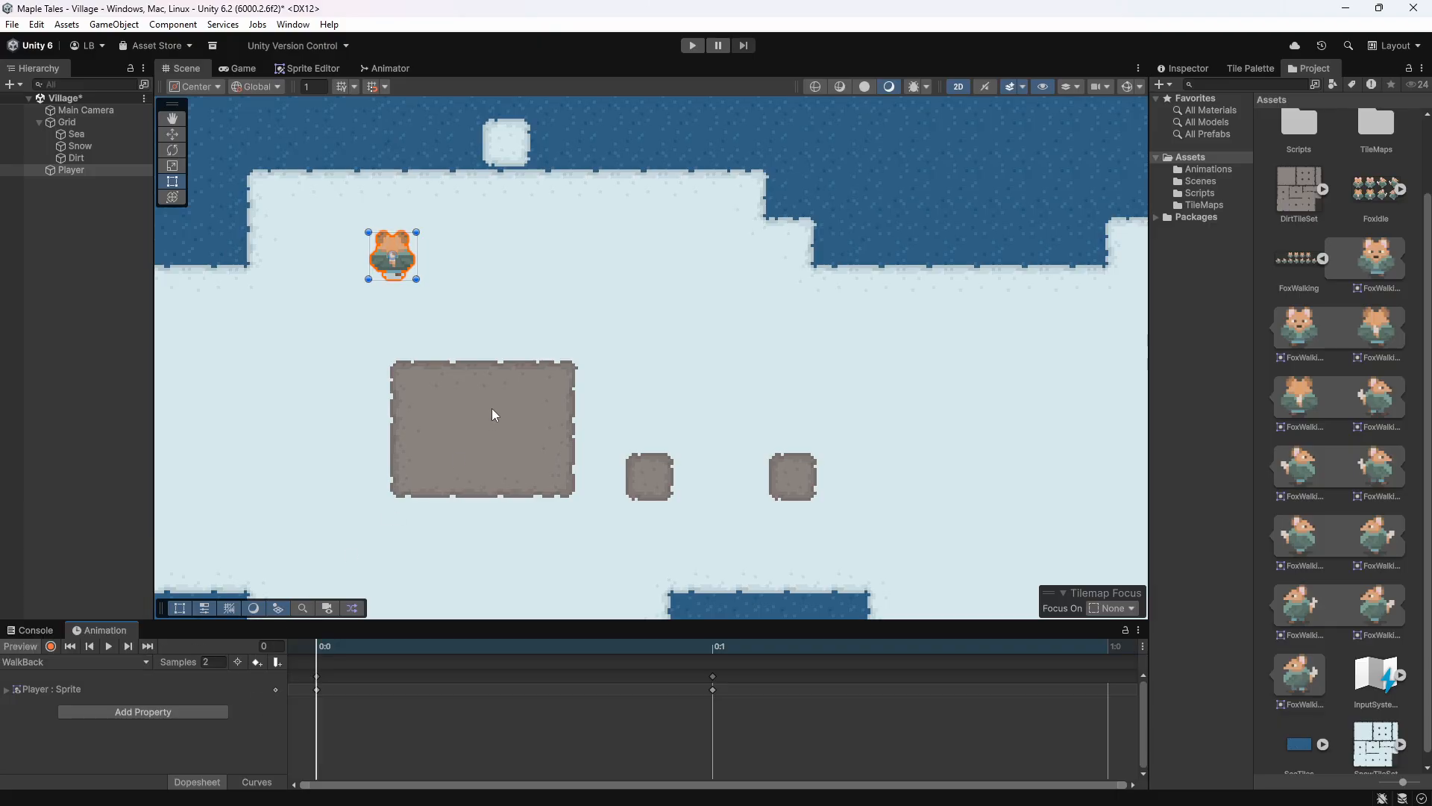
{"action": "left_click", "coordinate": [403, 69]}
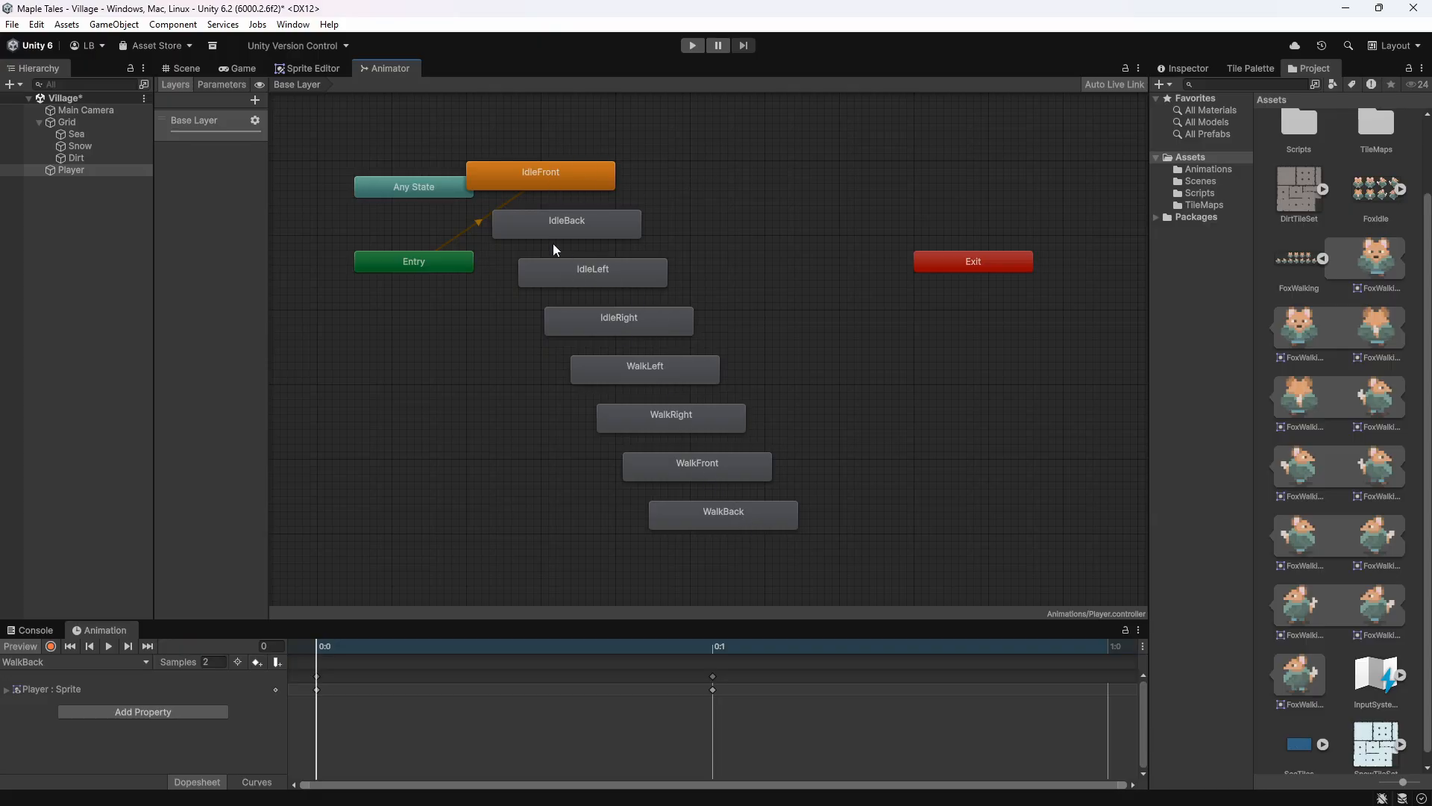
{"action": "left_click", "coordinate": [594, 223]}
{"action": "left_click", "coordinate": [631, 279]}
{"action": "left_click", "coordinate": [656, 324]}
{"action": "left_click", "coordinate": [687, 375]}
{"action": "left_click", "coordinate": [704, 417]}
{"action": "left_click", "coordinate": [720, 461]}
{"action": "left_click", "coordinate": [747, 511]}
{"action": "left_click", "coordinate": [699, 415]}
{"action": "left_click", "coordinate": [629, 330]}
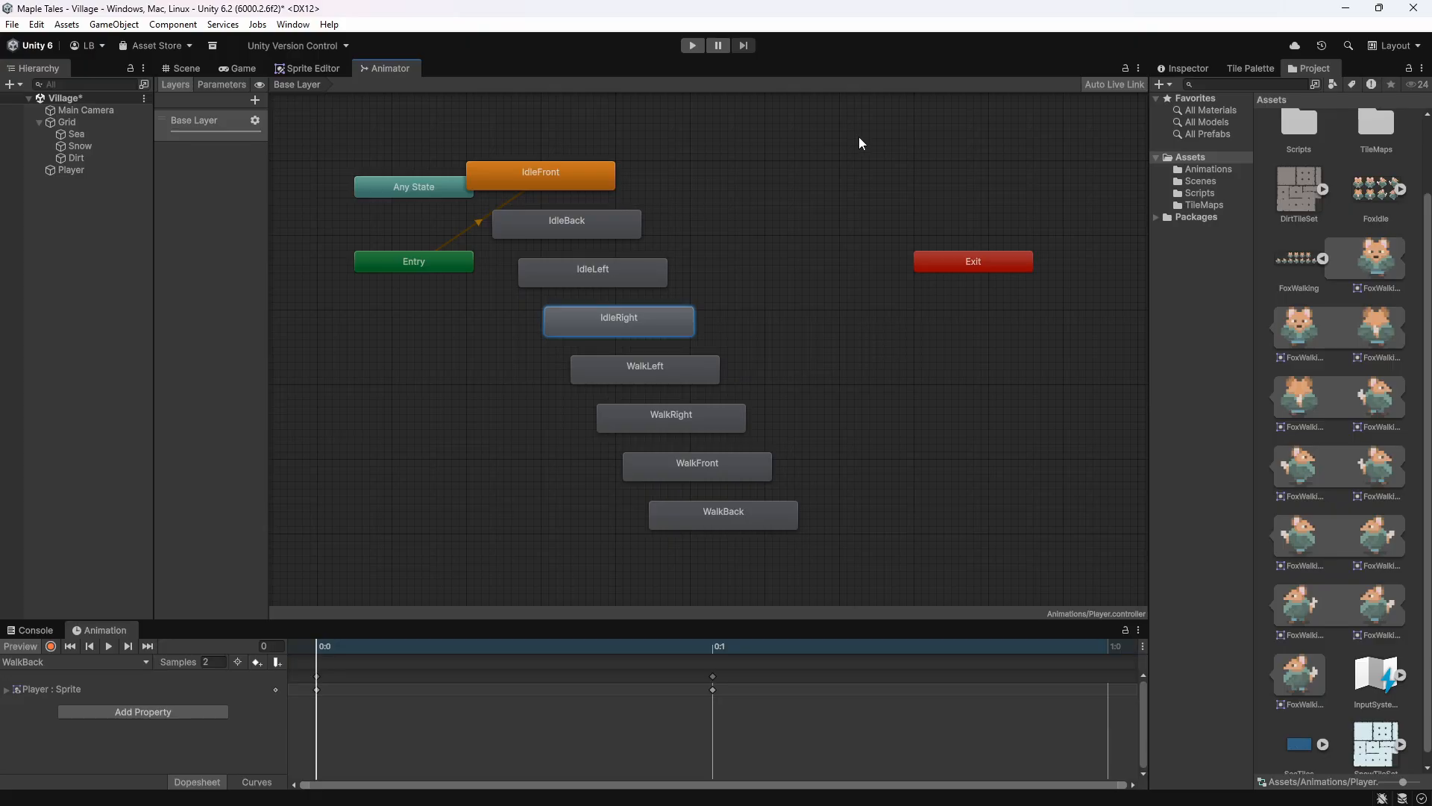
Delete all eight idle and walk states from the Animator graph and open the Animations folder.
{"action": "left_click_drag", "start_coordinate": [859, 128], "coordinate": [564, 531]}
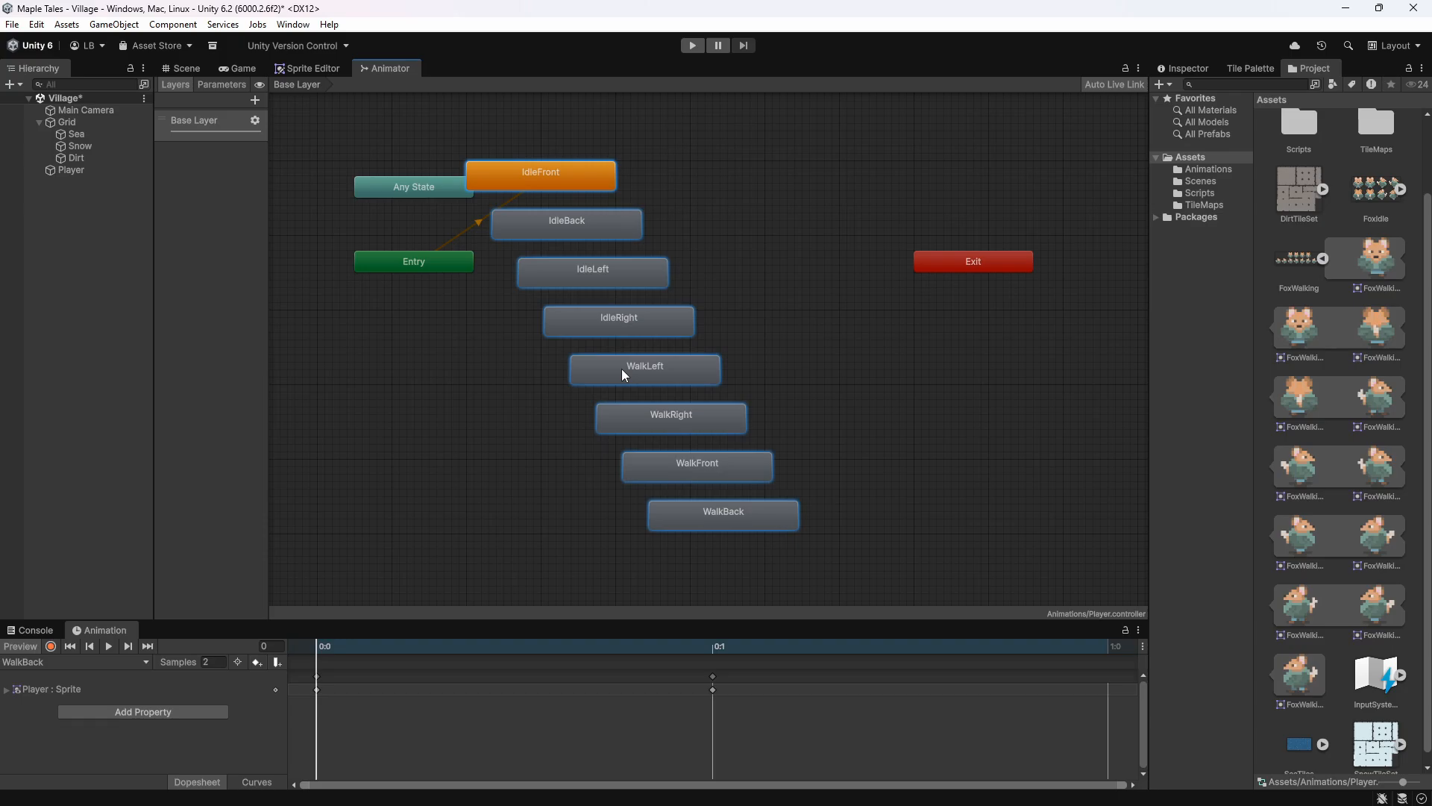
{"action": "key", "text": "Delete"}
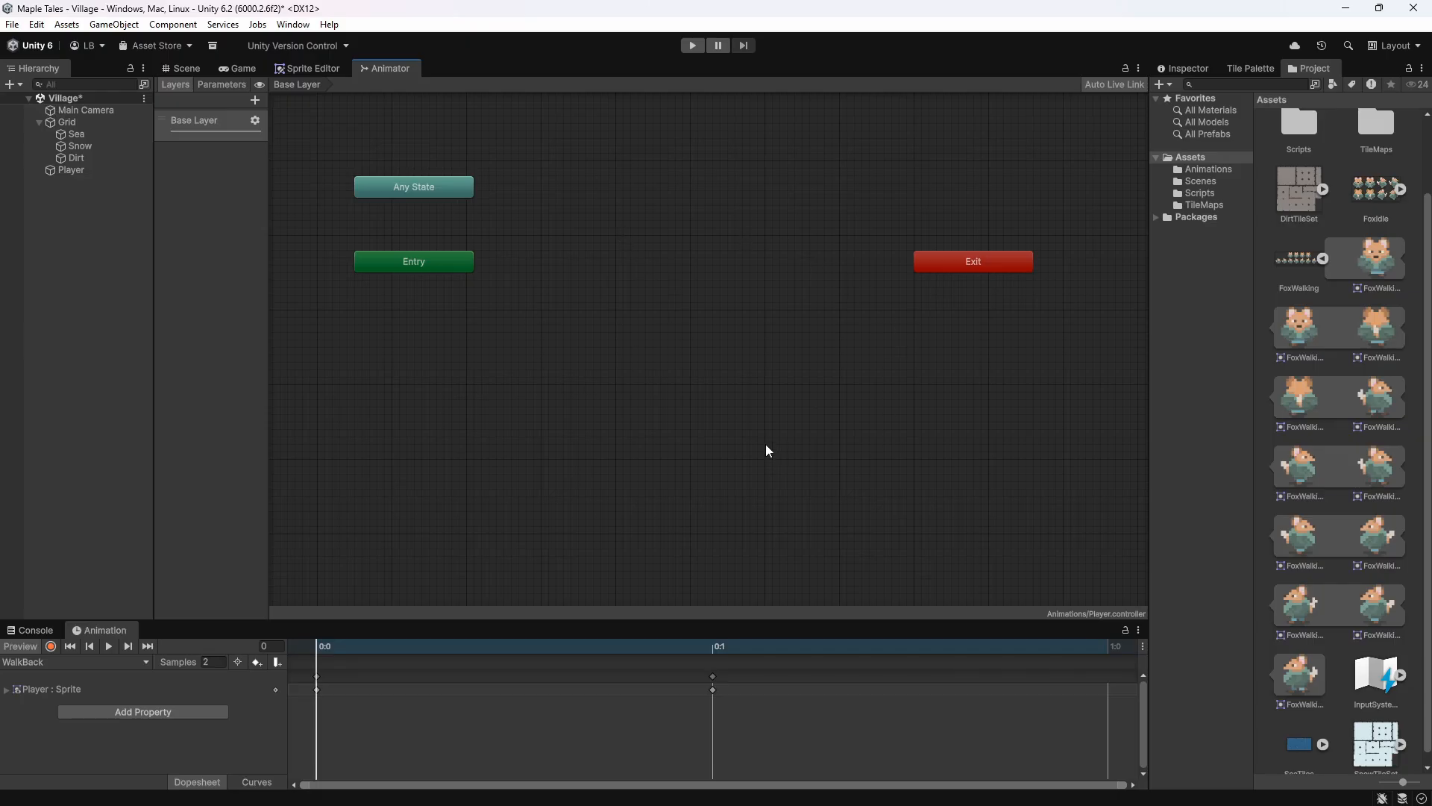
{"action": "scroll", "coordinate": [1276, 140], "scroll_direction": "up", "scroll_amount": 3}
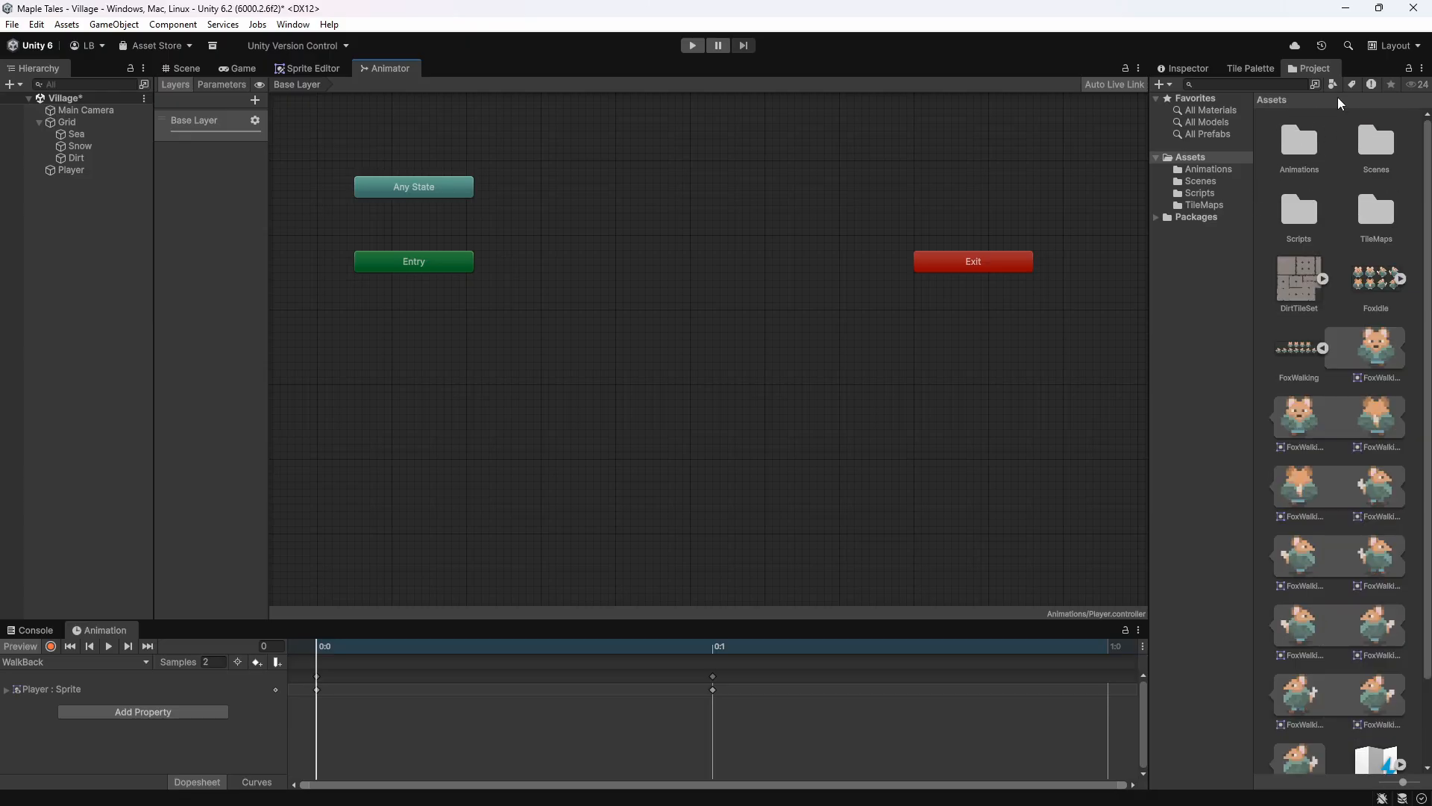
{"action": "double_click", "coordinate": [1296, 149]}
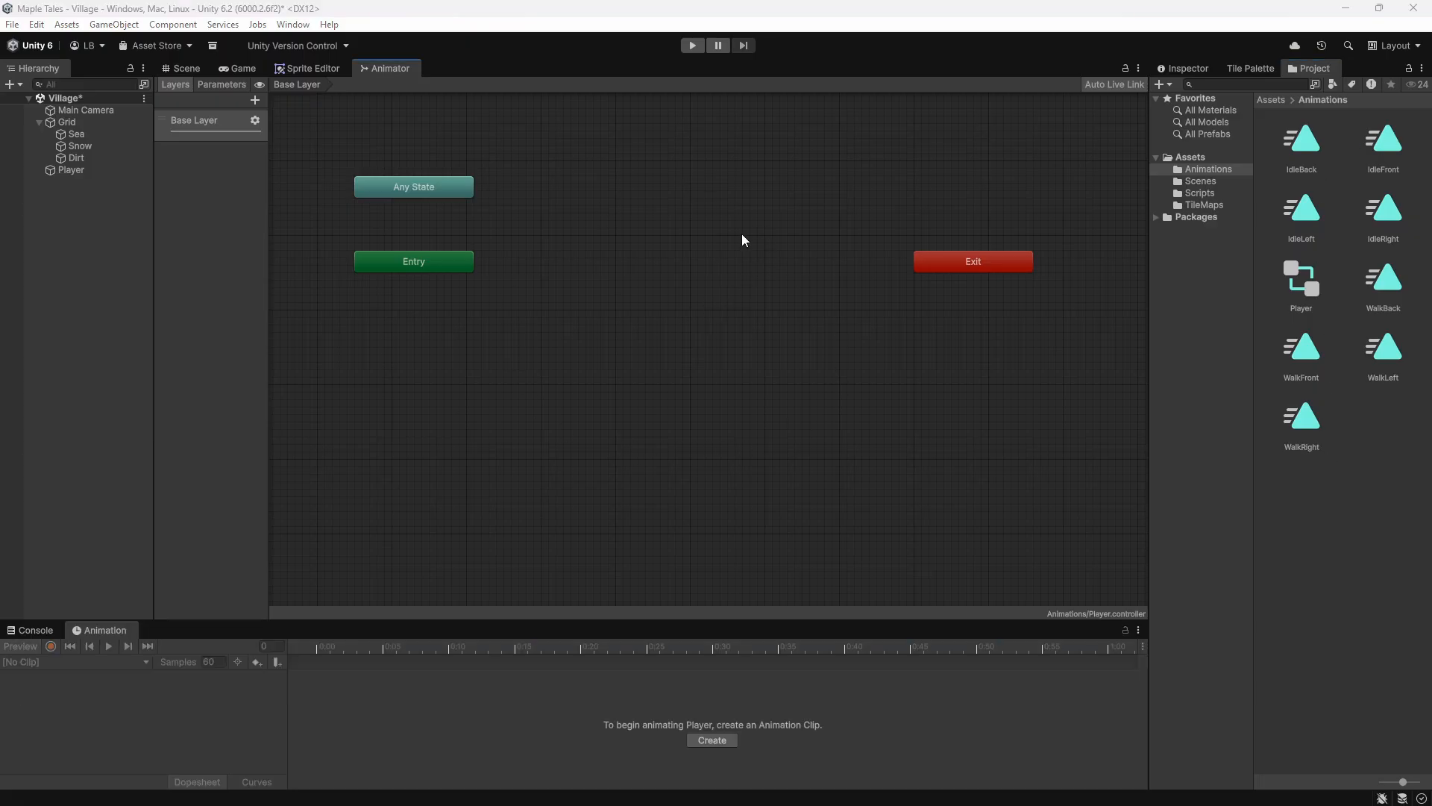
Create a state from a new blend tree in the Base Layer and place it level with the Entry node.
{"action": "right_click", "coordinate": [699, 273]}
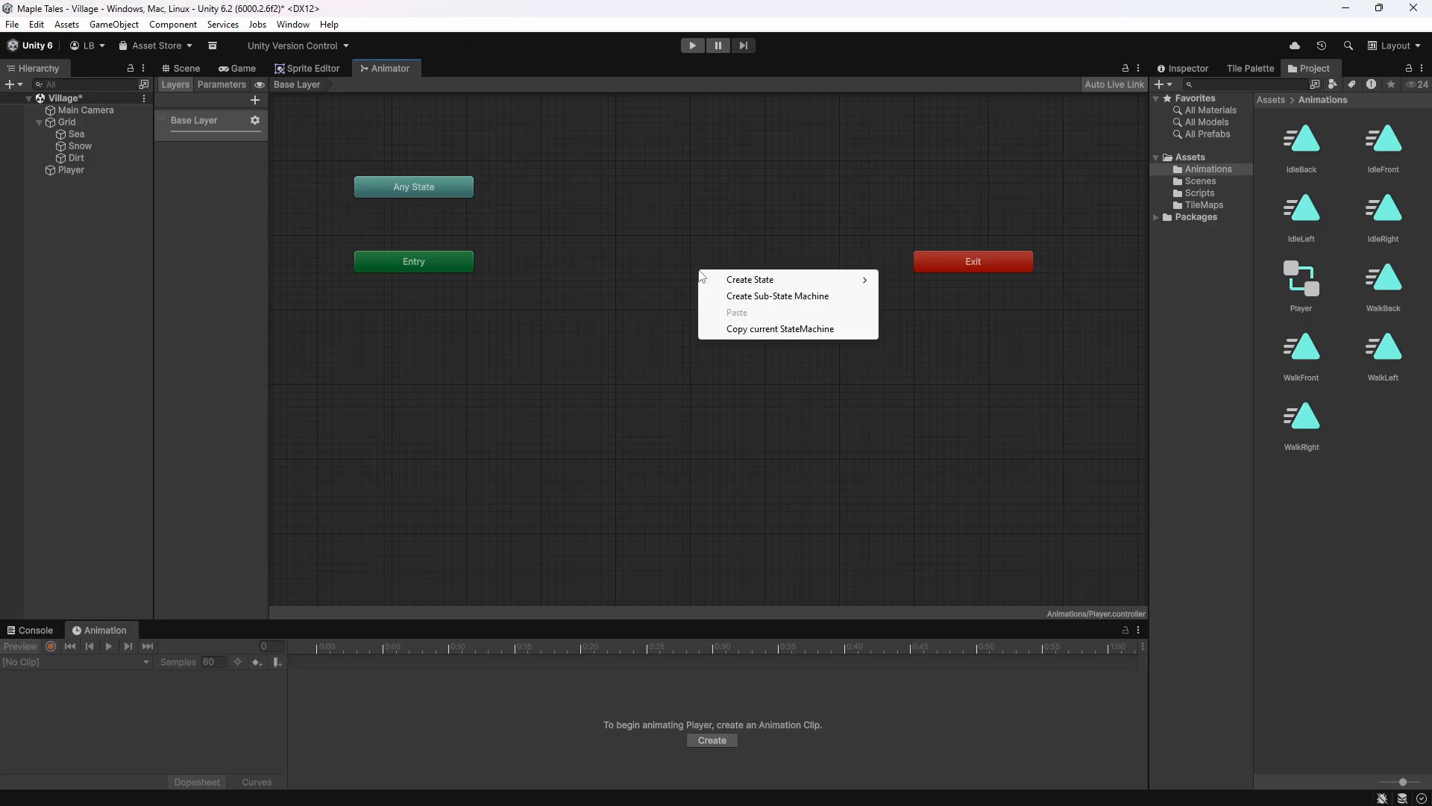
{"action": "mouse_move", "coordinate": [790, 287]}
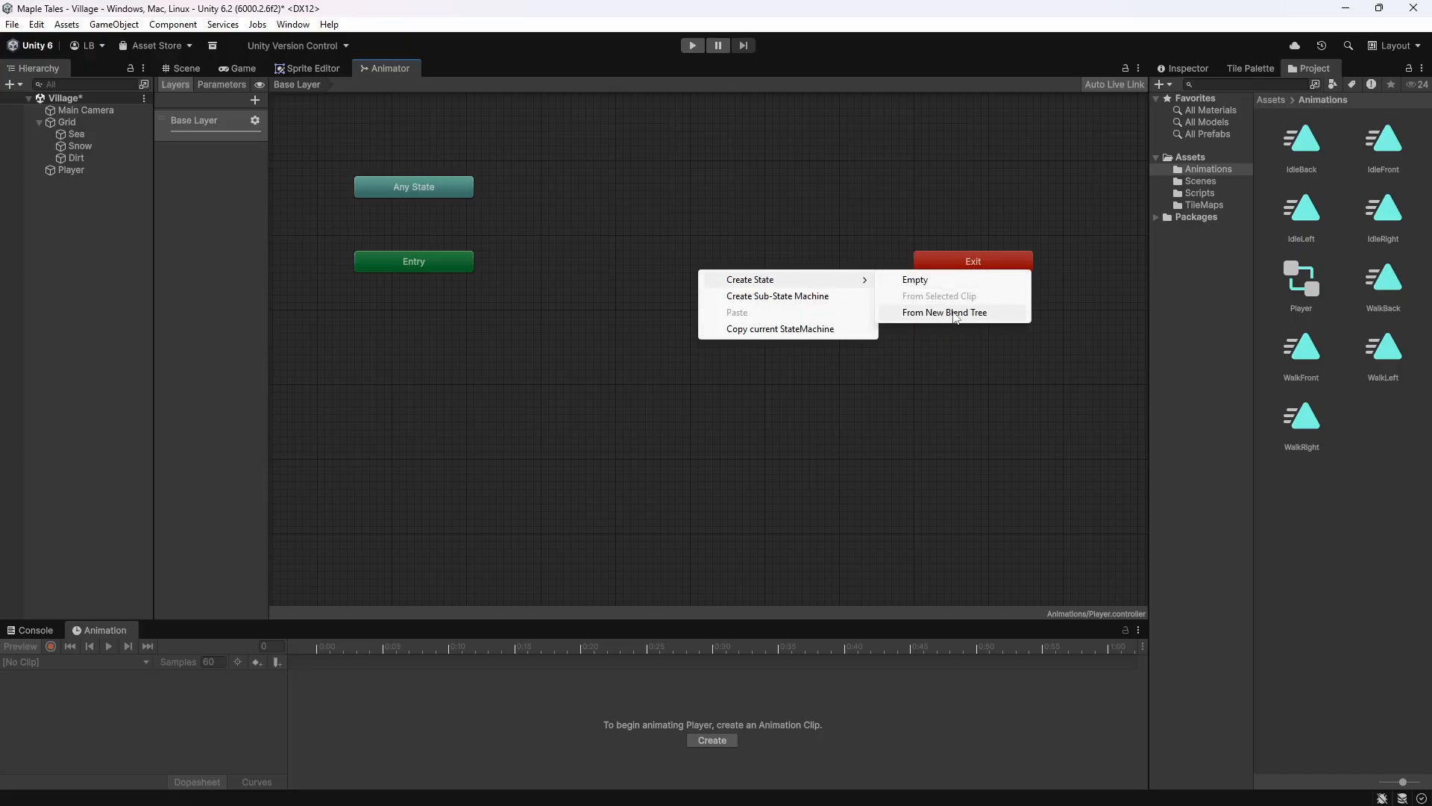
{"action": "left_click", "coordinate": [975, 314]}
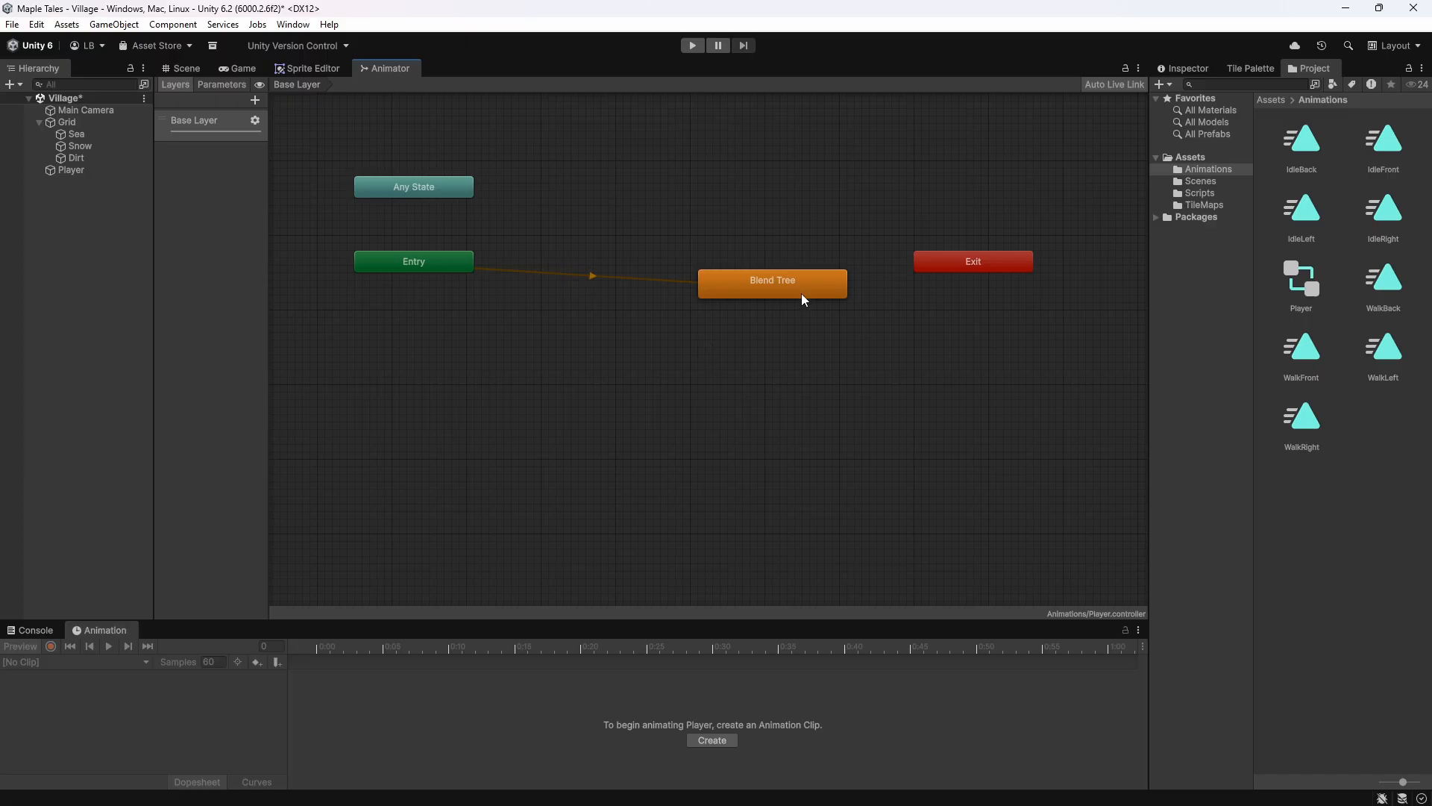
{"action": "left_click_drag", "start_coordinate": [802, 294], "coordinate": [712, 288]}
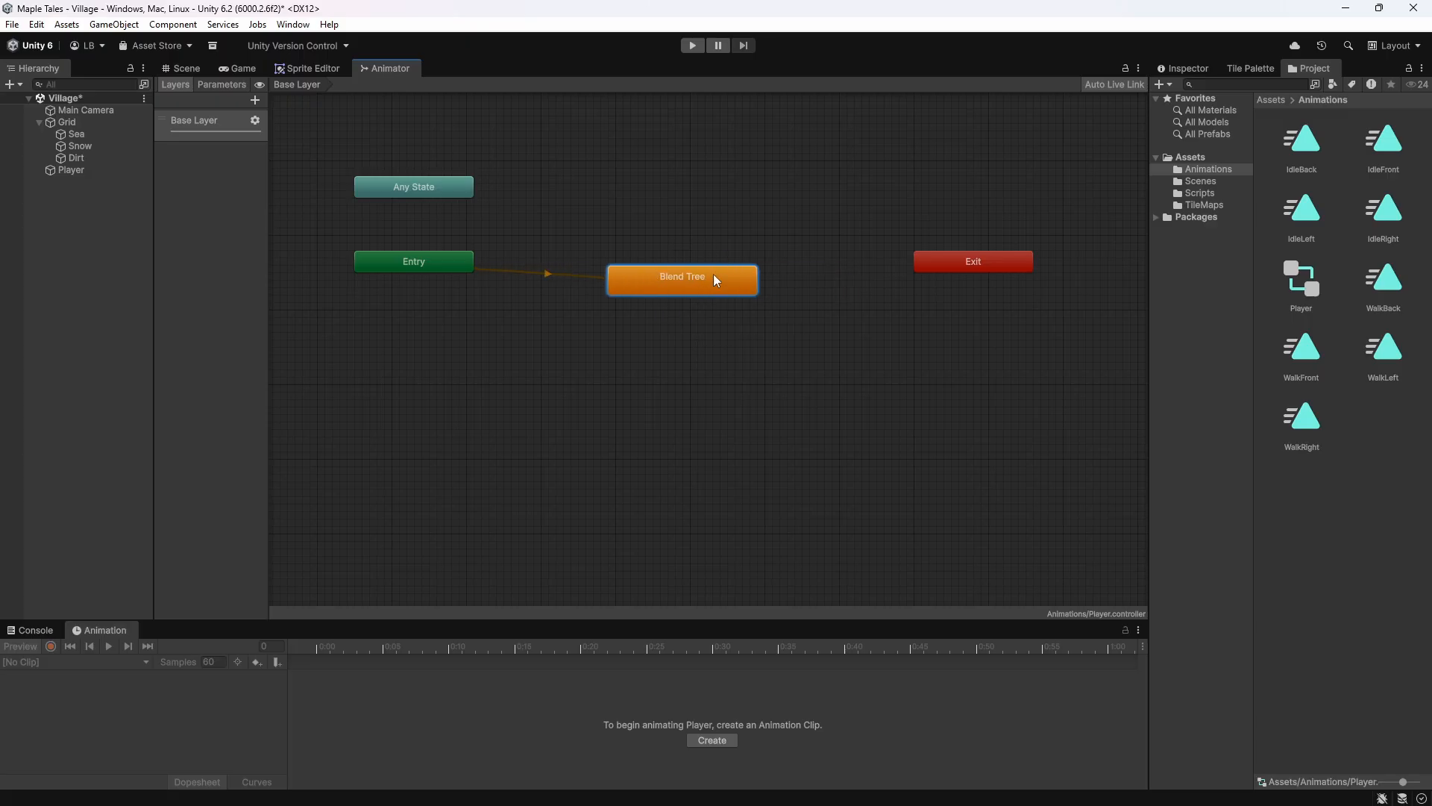
{"action": "mouse_move", "coordinate": [708, 284]}
{"action": "left_mouse_down"}
{"action": "mouse_move", "coordinate": [719, 253]}
{"action": "mouse_move", "coordinate": [684, 269]}
{"action": "left_mouse_up"}
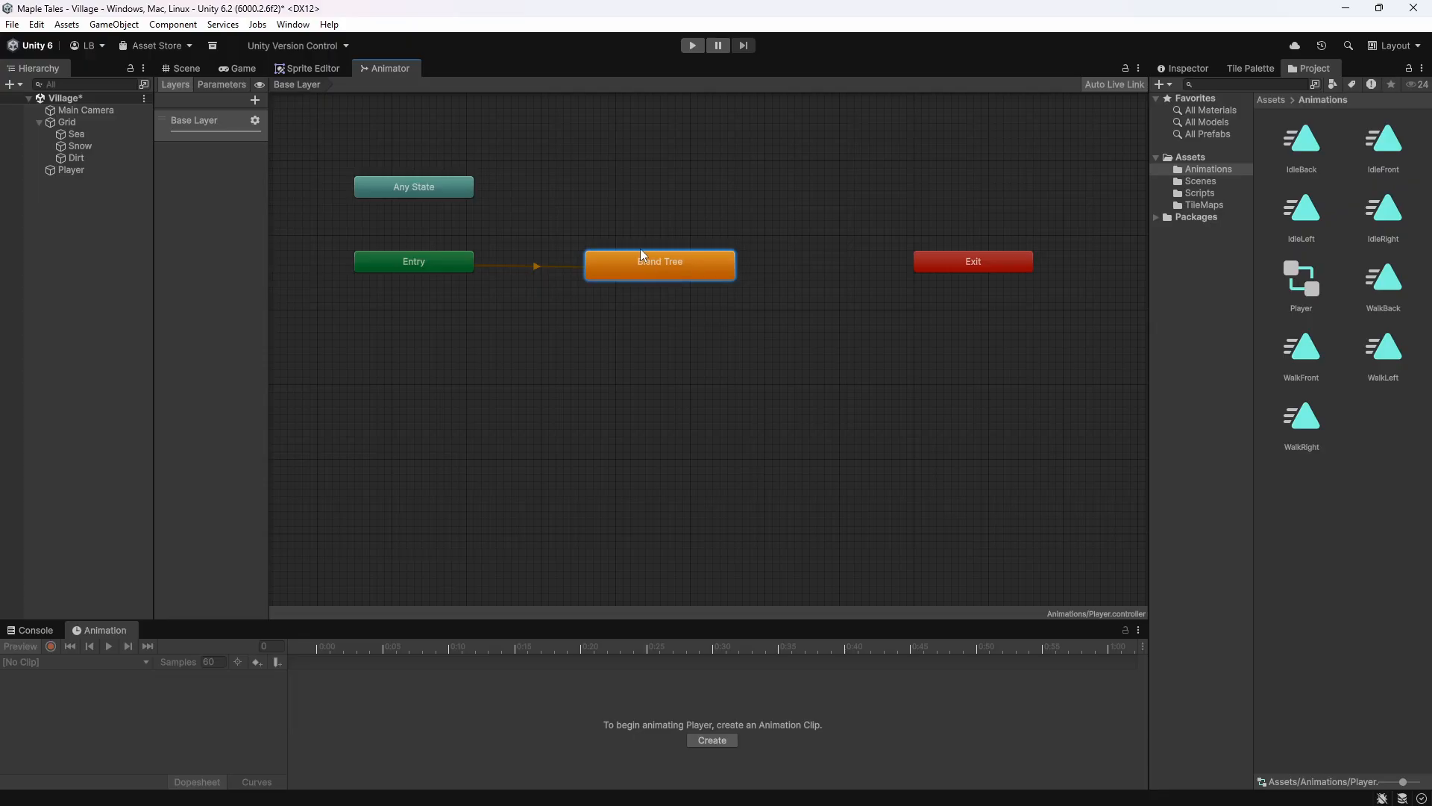
Rename the blend tree state as Idle.
{"action": "left_click", "coordinate": [1192, 69]}
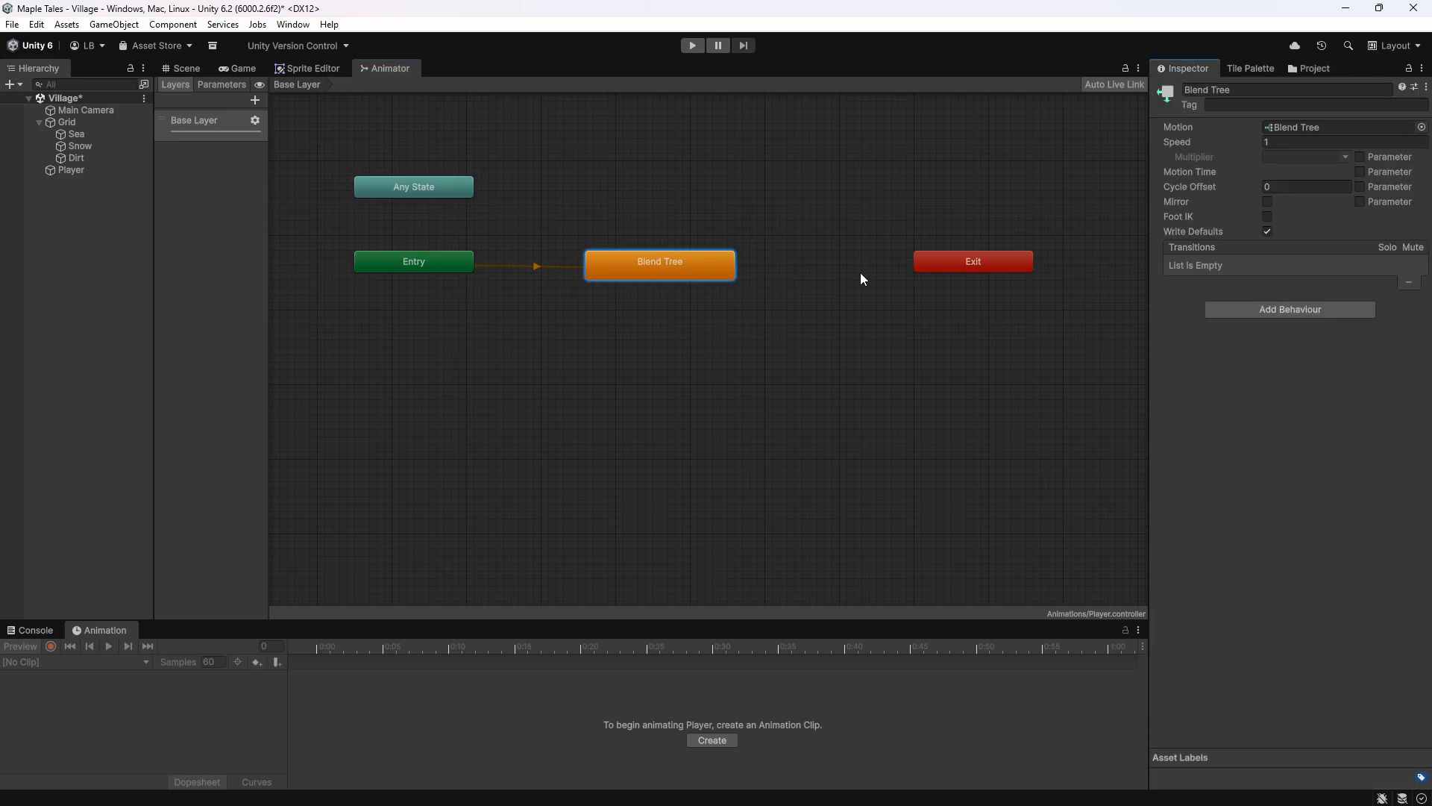
{"action": "left_click", "coordinate": [1250, 90]}
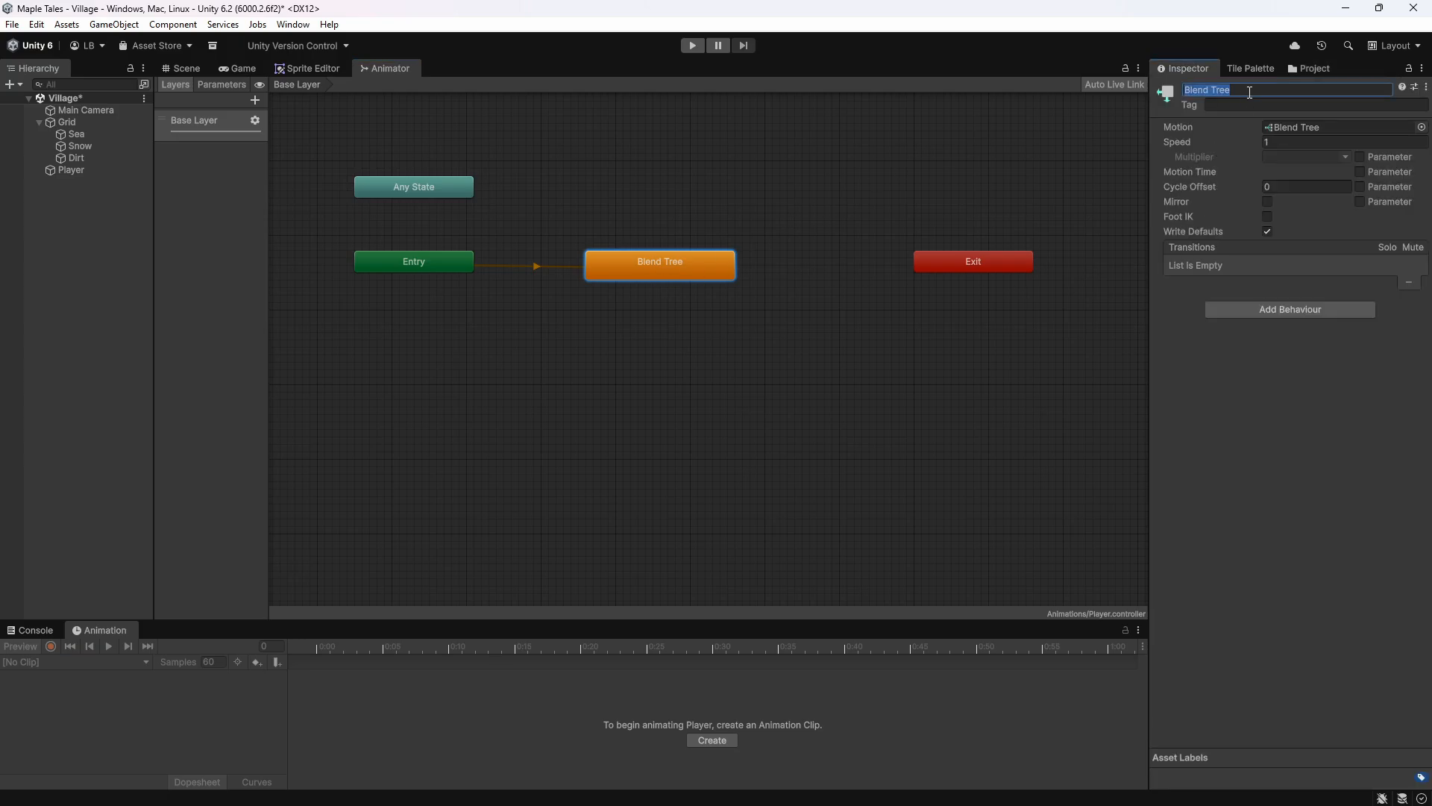
{"action": "type", "text": "Idle"}
{"action": "left_click", "coordinate": [727, 389]}
Open the Idle blend tree and set its blend type to 2D Simple Directional.
{"action": "double_click", "coordinate": [681, 272]}
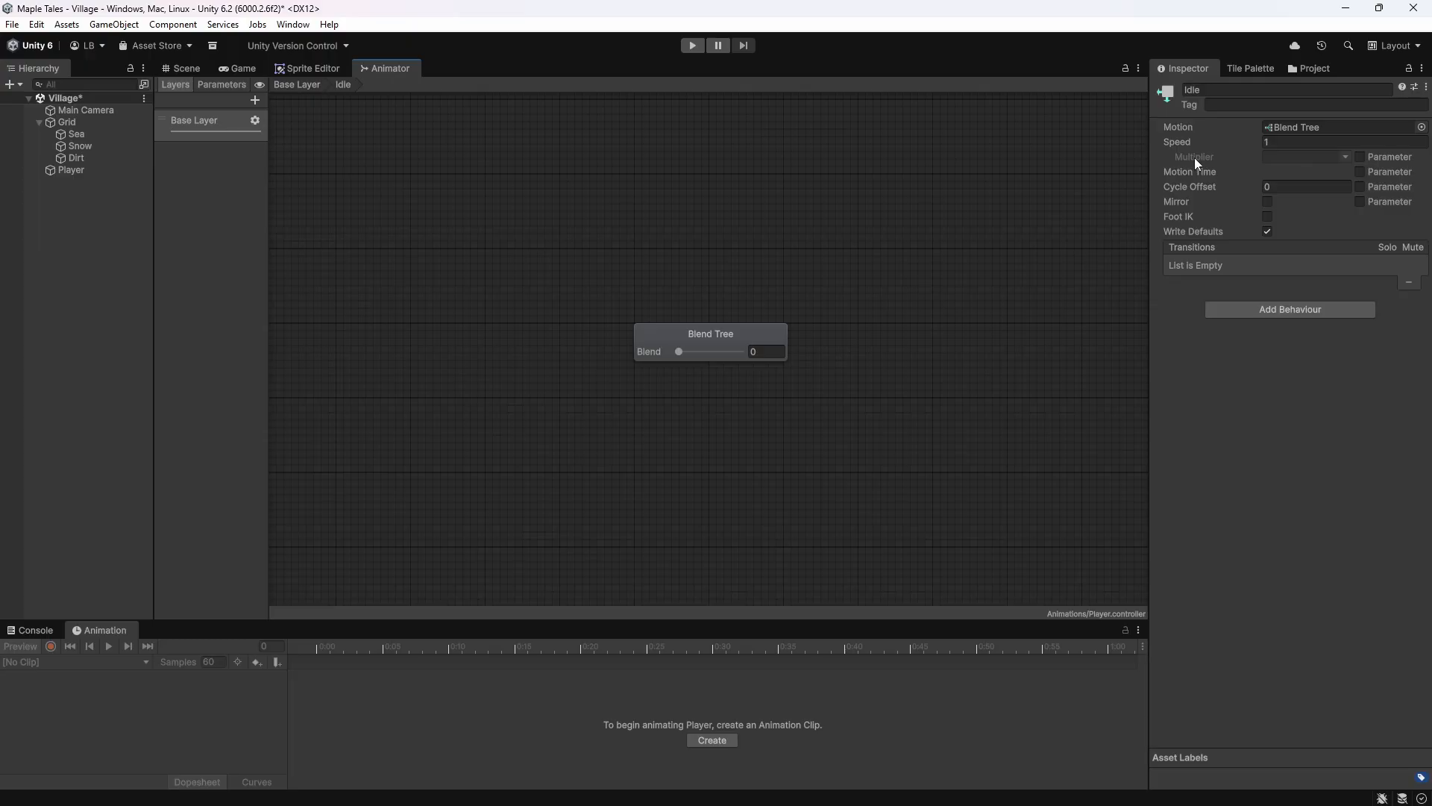
{"action": "left_click", "coordinate": [720, 332]}
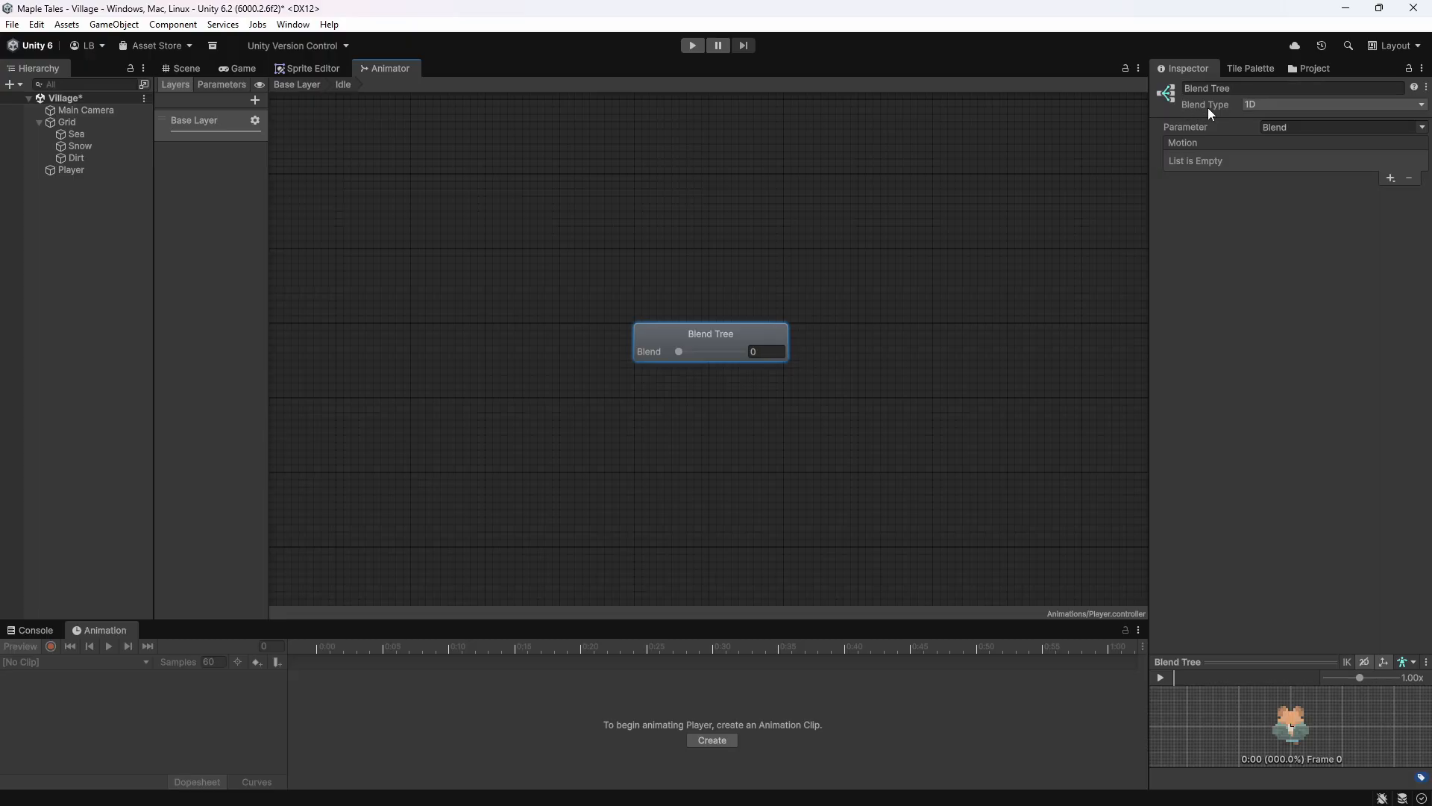
{"action": "left_click", "coordinate": [1270, 106]}
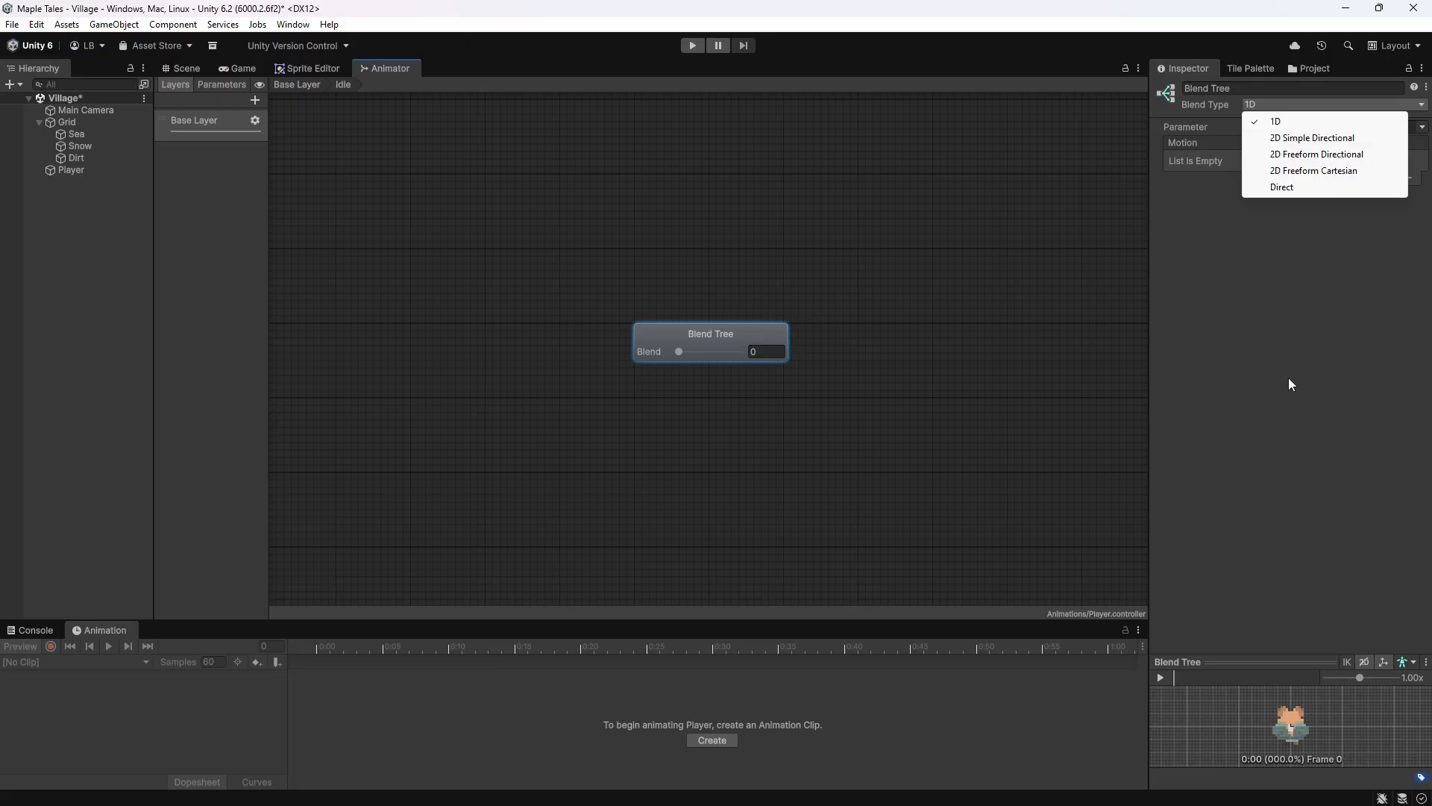
{"action": "left_click", "coordinate": [1342, 139]}
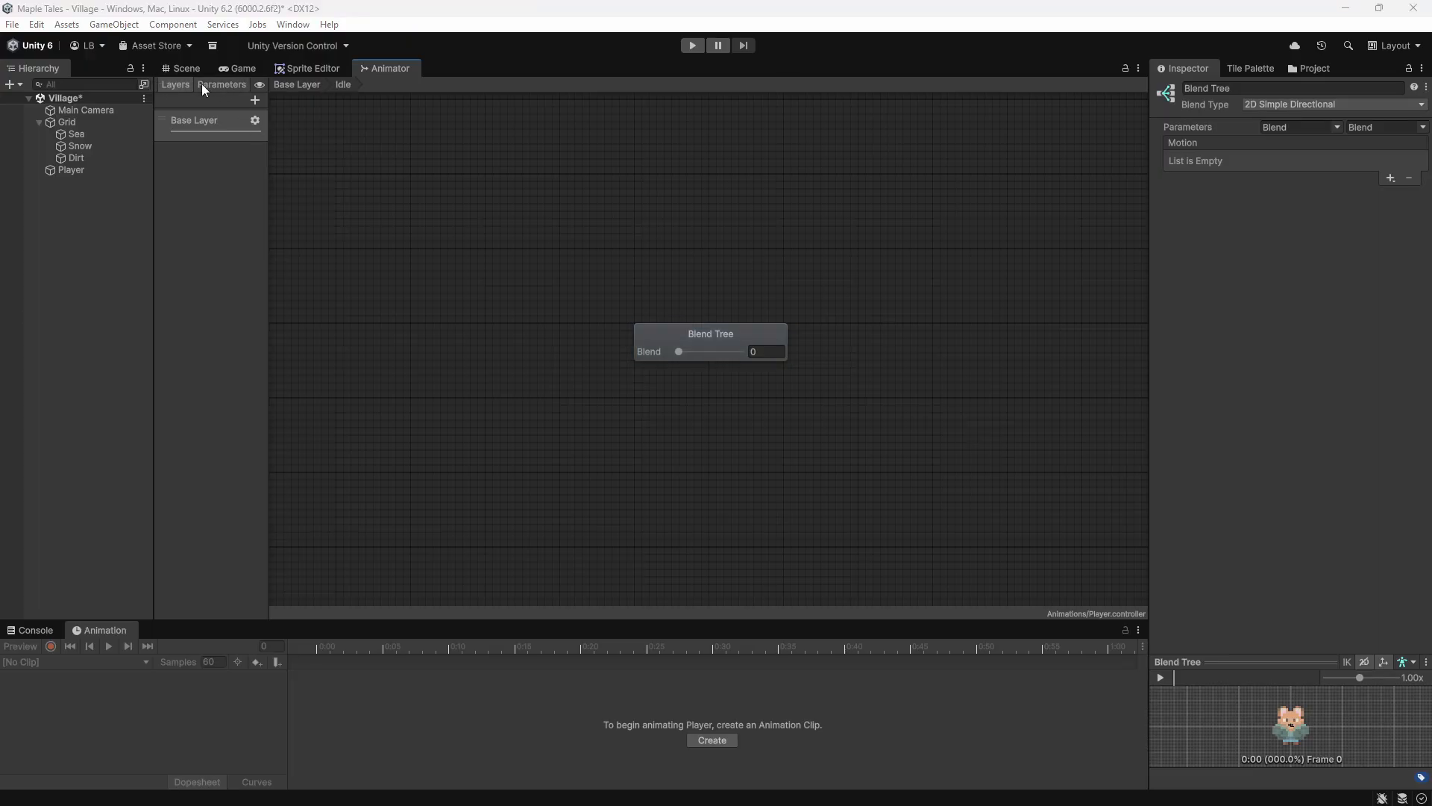
Show the Animator's parameters and the available types for a new parameter.
{"action": "left_click", "coordinate": [225, 83]}
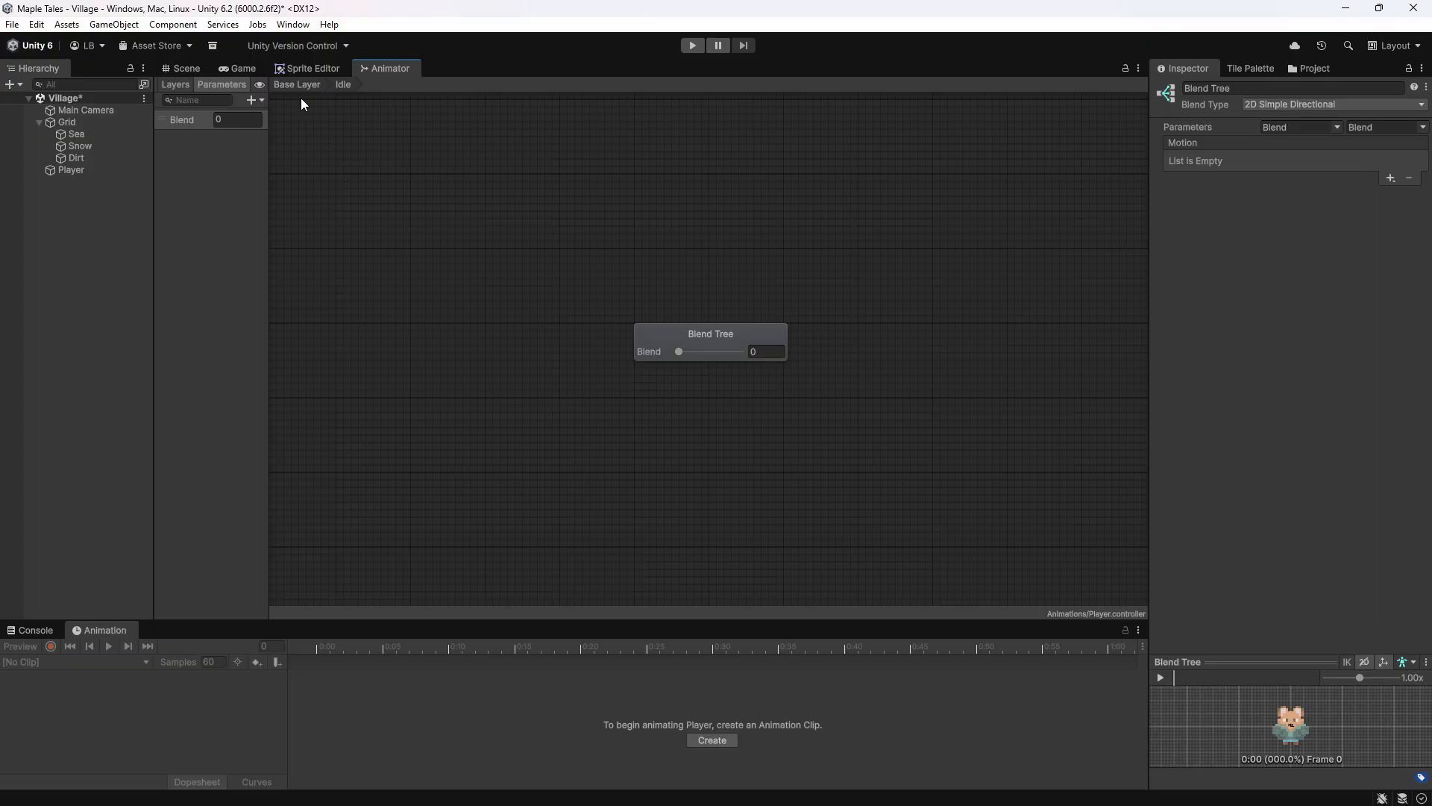
{"action": "left_click", "coordinate": [253, 102]}
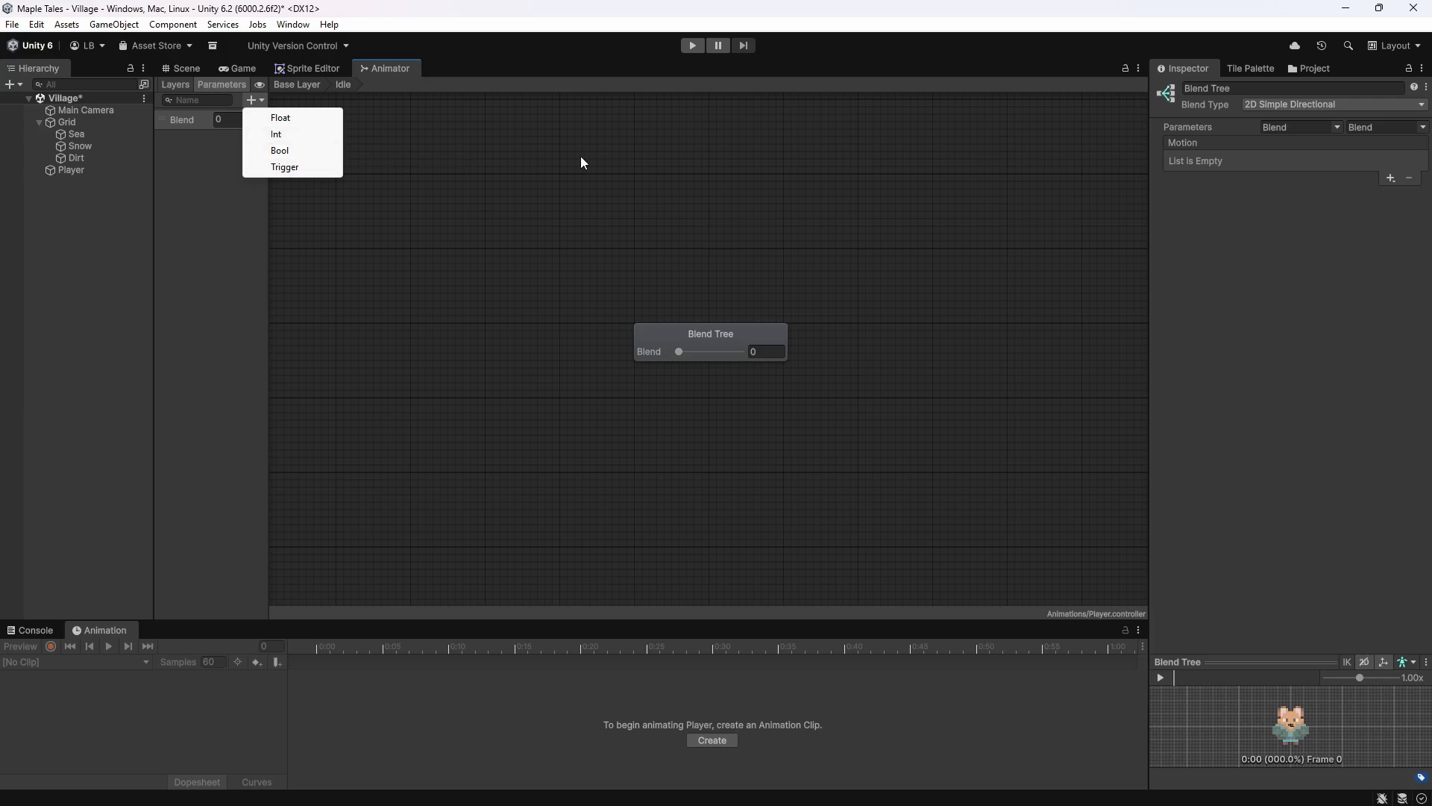
Move the Player in the scene to about X -15.48, Y 11.37.
{"action": "left_click", "coordinate": [184, 68]}
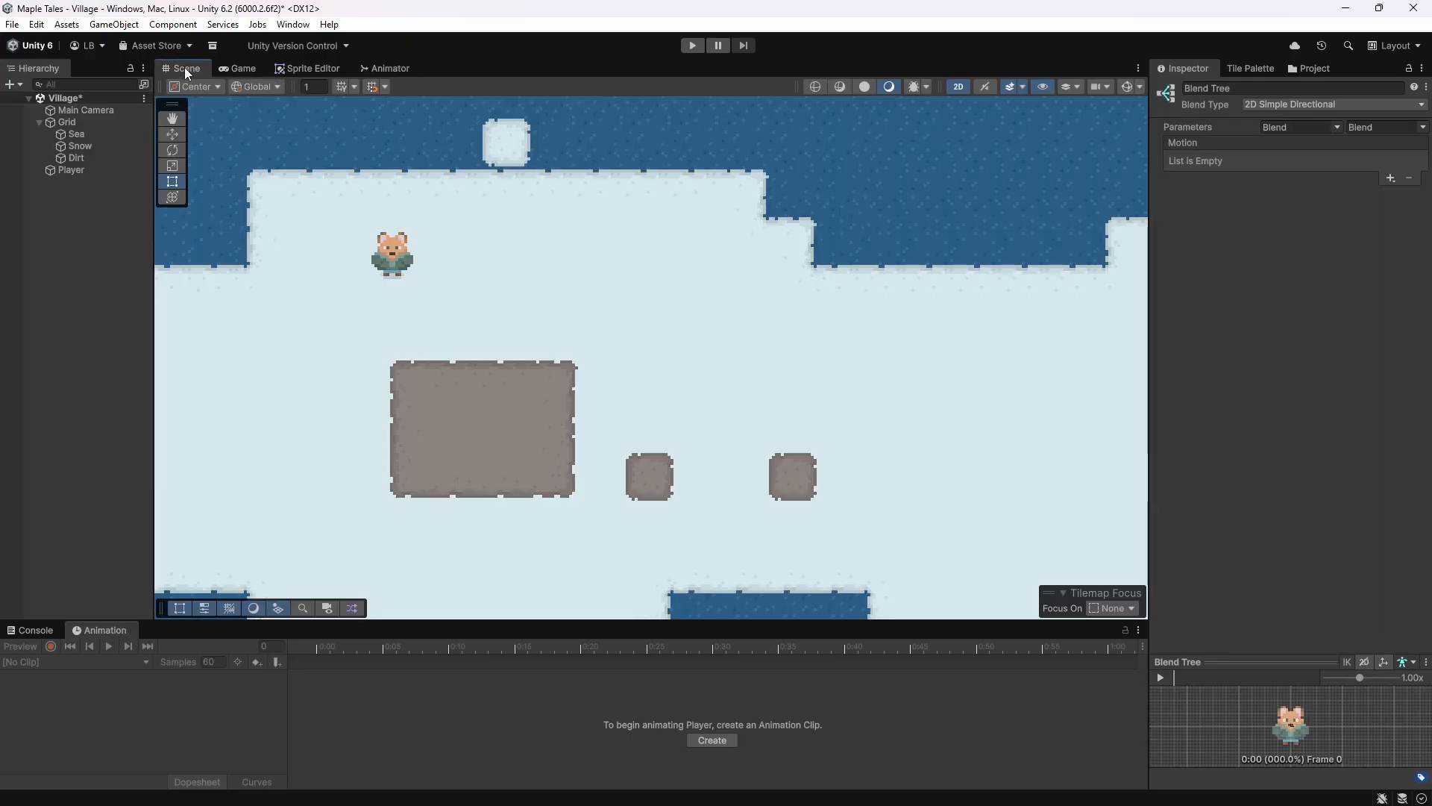
{"action": "left_click", "coordinate": [70, 169]}
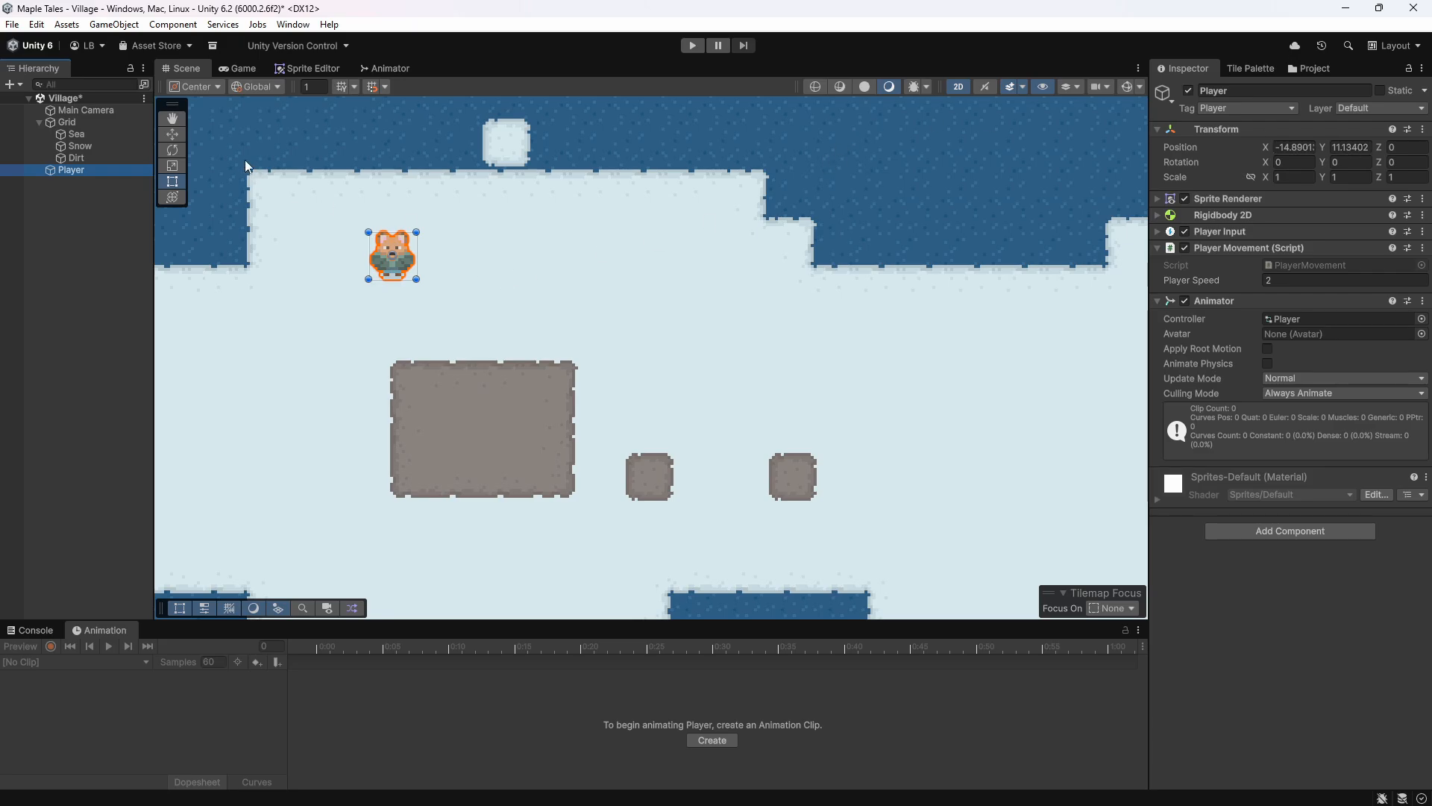
{"action": "left_click", "coordinate": [173, 135]}
{"action": "left_click_drag", "start_coordinate": [402, 249], "coordinate": [373, 236]}
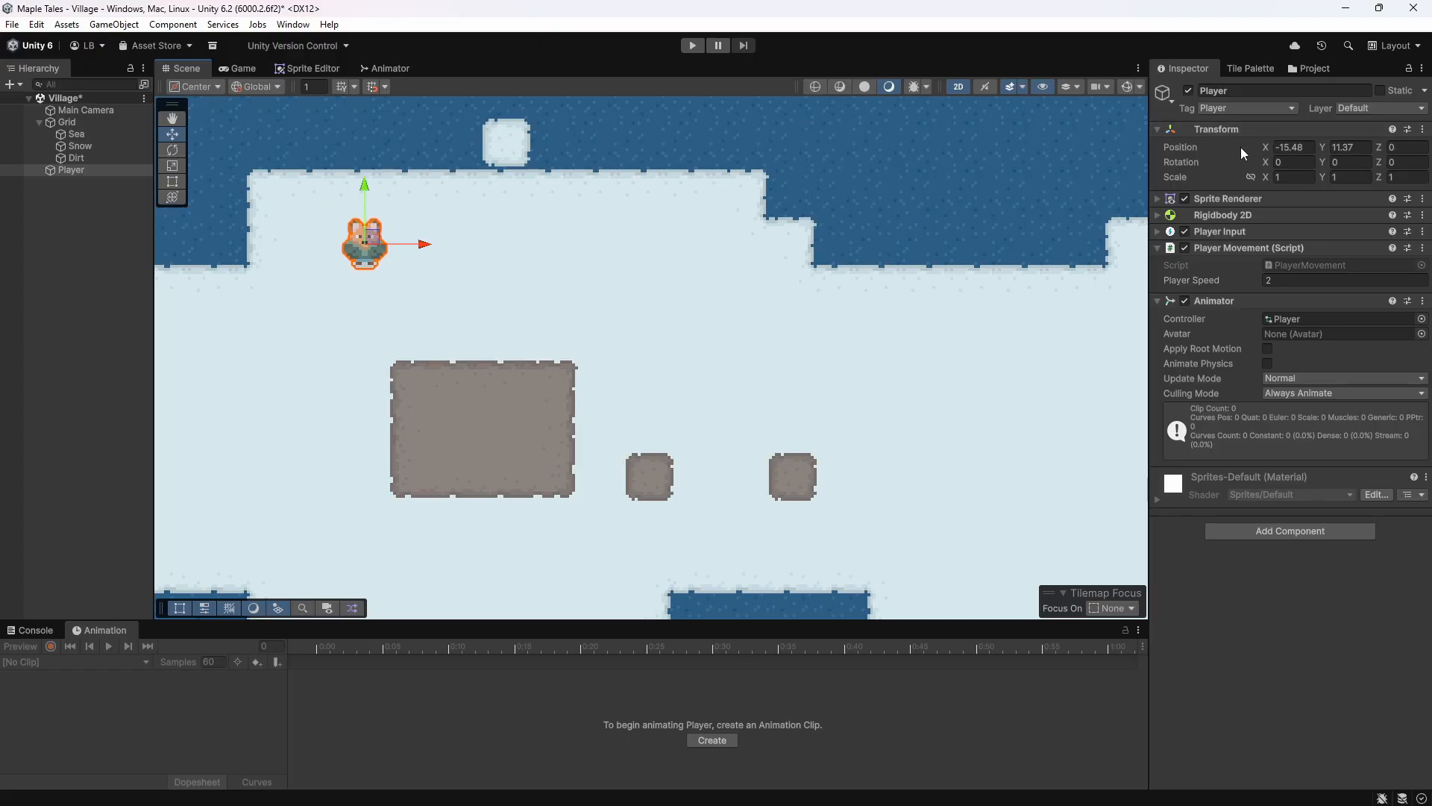
Return to the Idle blend tree in the Animator and add a Float parameter with its default name.
{"action": "left_click", "coordinate": [387, 69]}
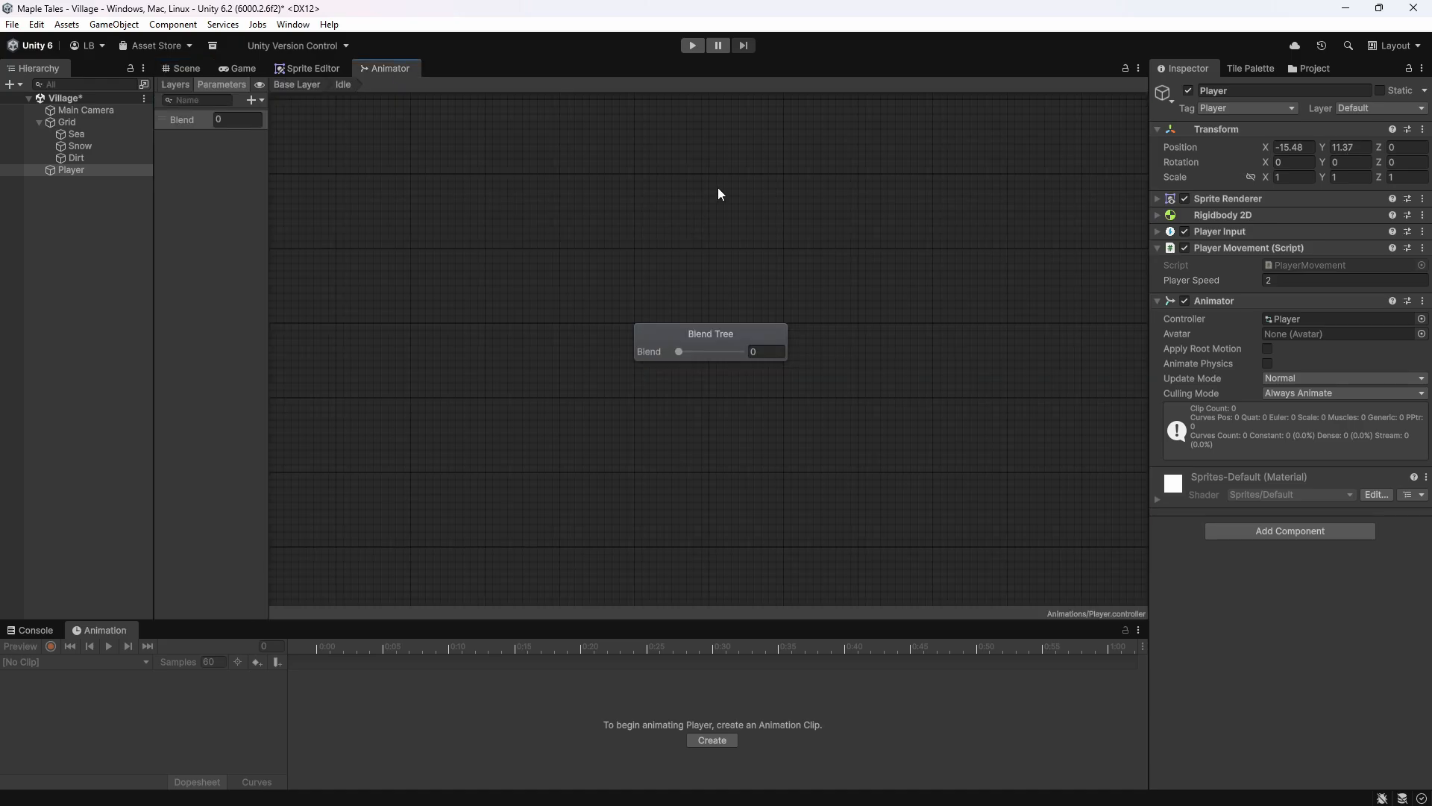
{"action": "left_click", "coordinate": [689, 336]}
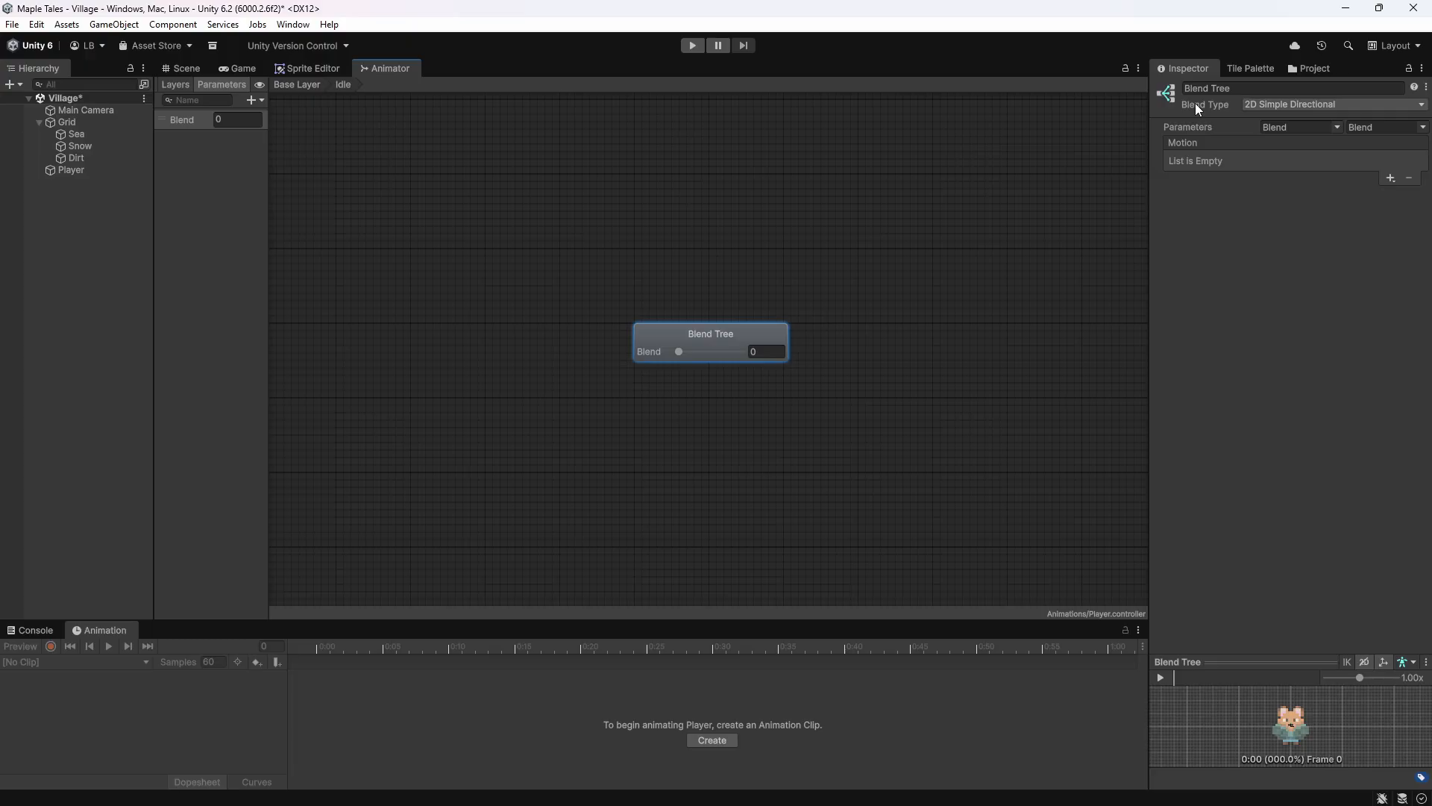
{"action": "left_click", "coordinate": [250, 102]}
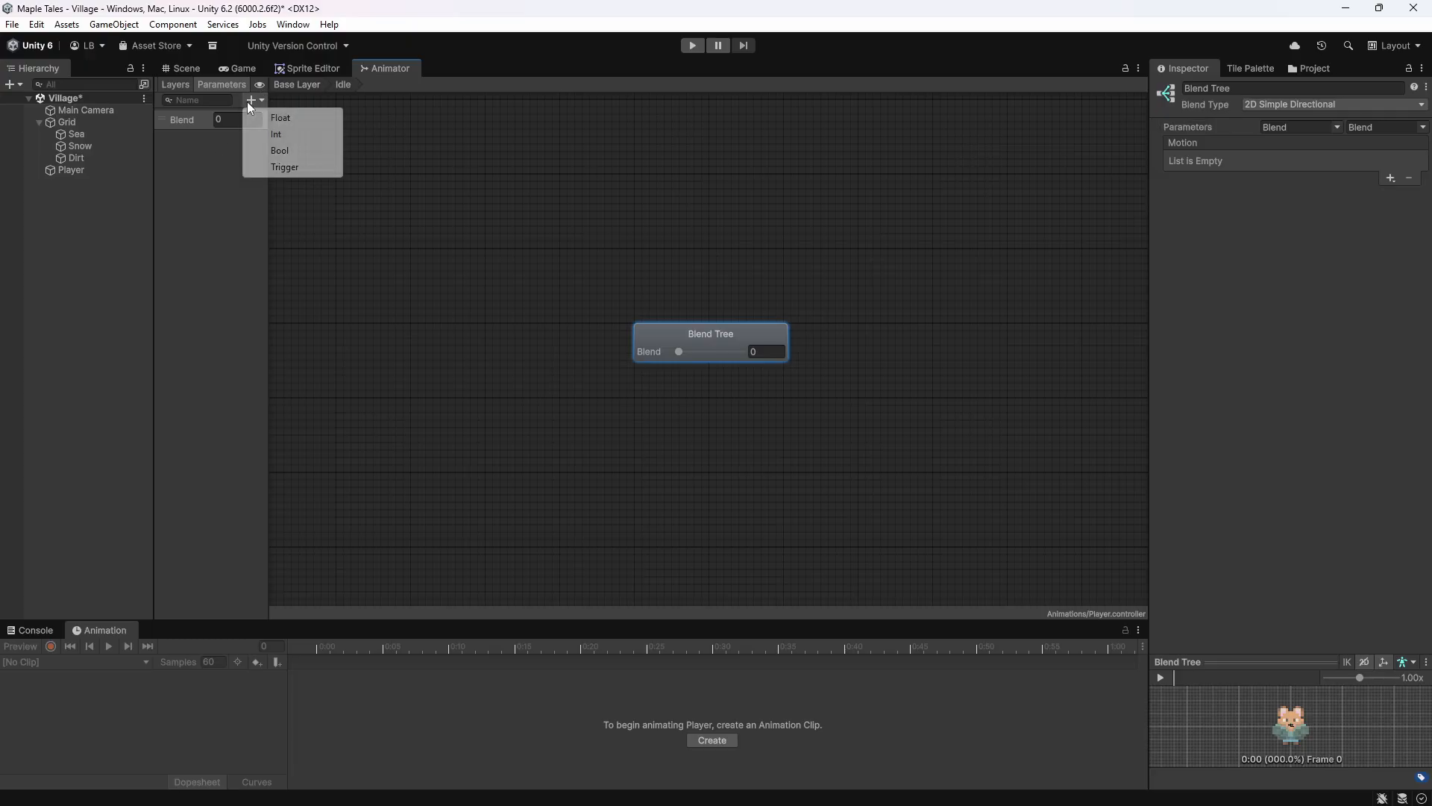
{"action": "left_click", "coordinate": [281, 118]}
{"action": "key", "text": "Return"}
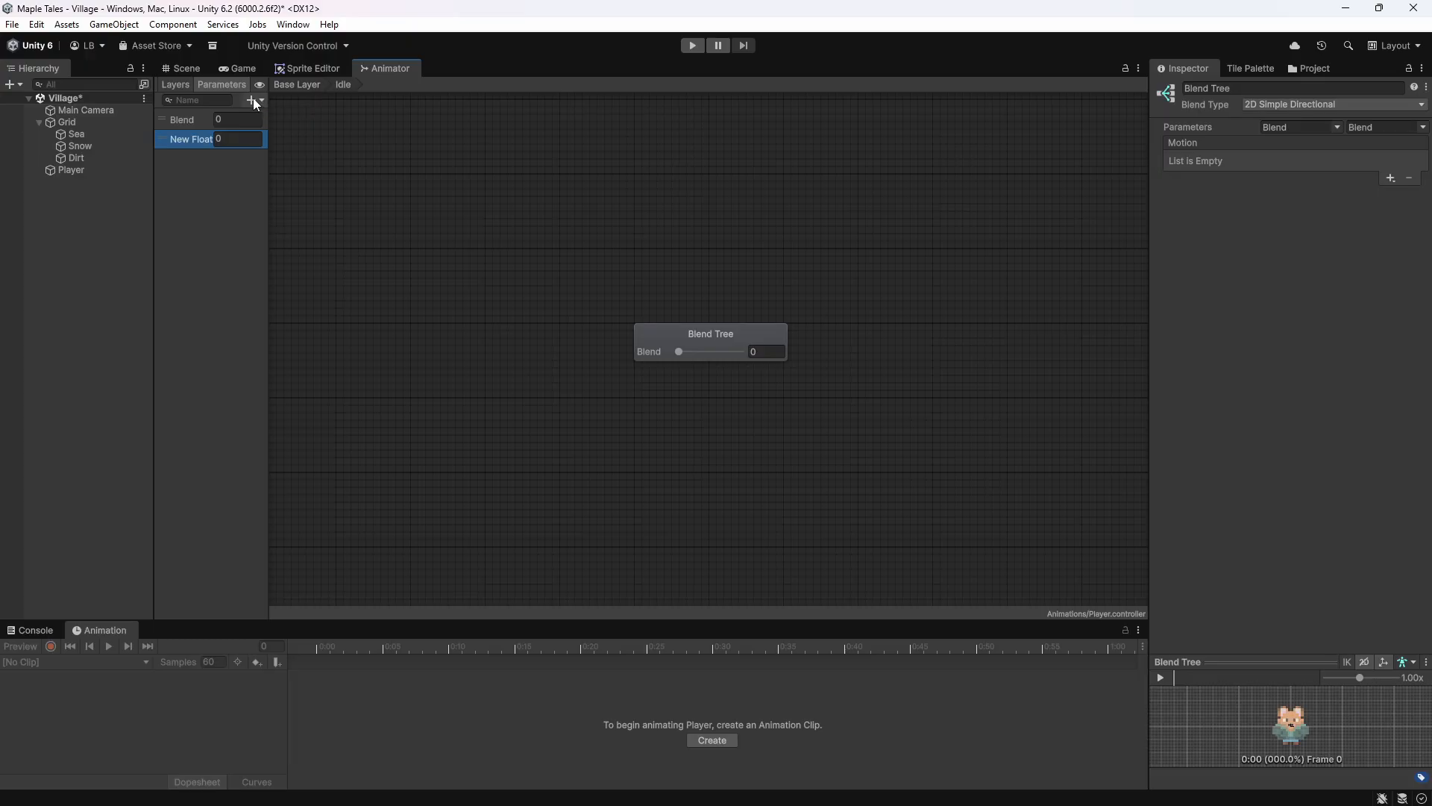
Add a second Float parameter with its default name and rename the first new Float parameter LastXInput.
{"action": "left_click", "coordinate": [252, 101]}
{"action": "left_click", "coordinate": [280, 118]}
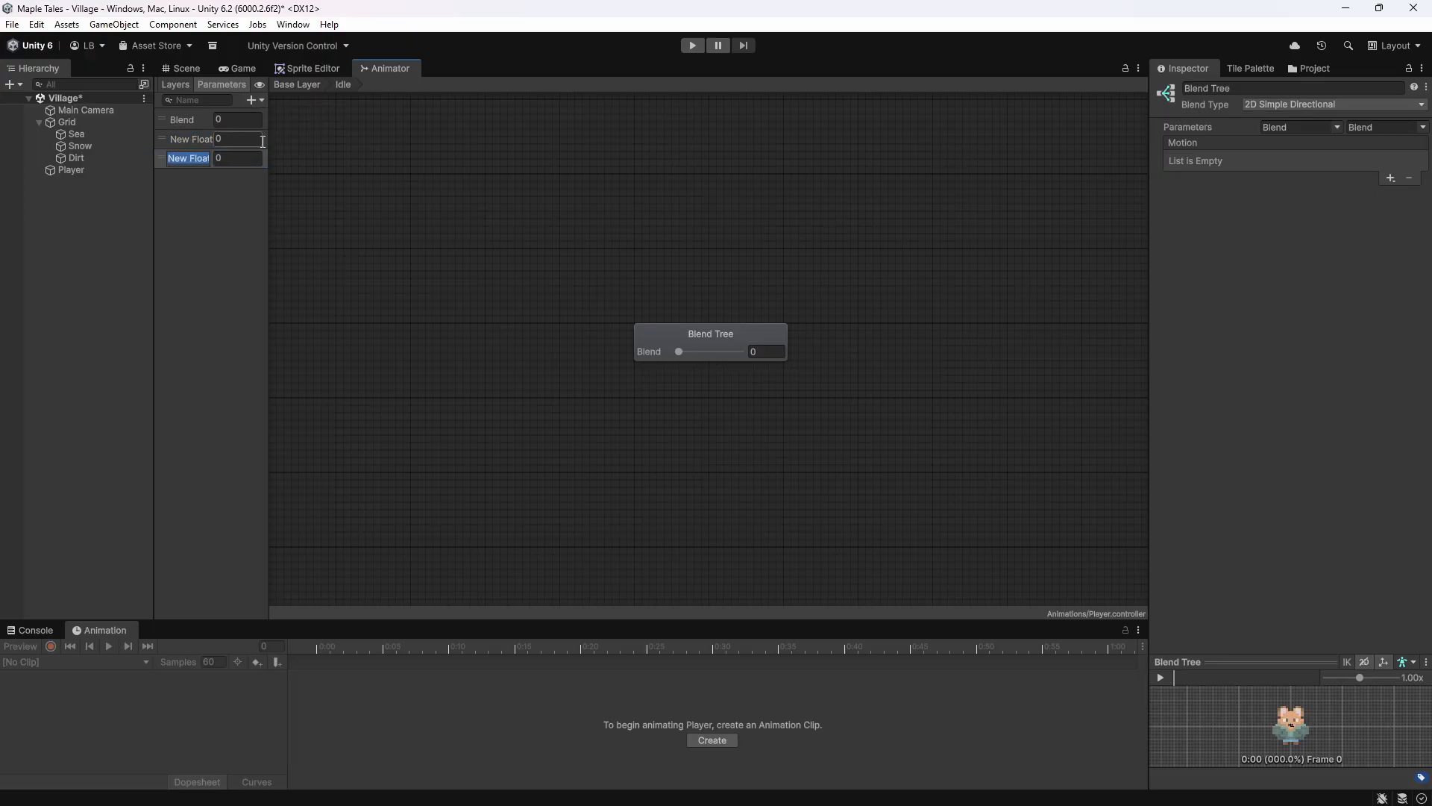
{"action": "left_click", "coordinate": [195, 139]}
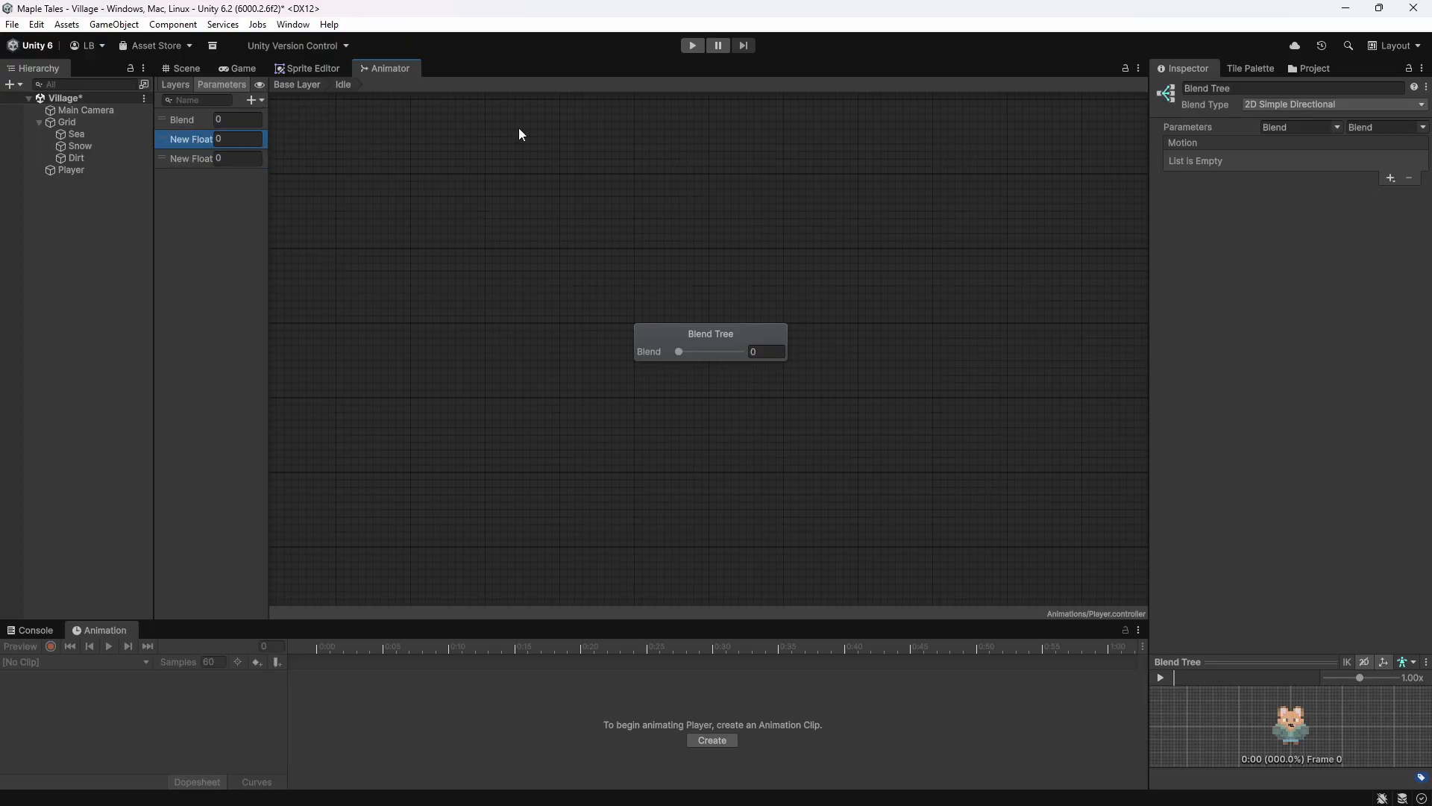
{"action": "double_click", "coordinate": [179, 138]}
{"action": "type", "text": "Last"}
{"action": "type", "text": "X"}
{"action": "type", "text": "Input"}
Rename the other new Float parameter LastYInput.
{"action": "left_click", "coordinate": [205, 158]}
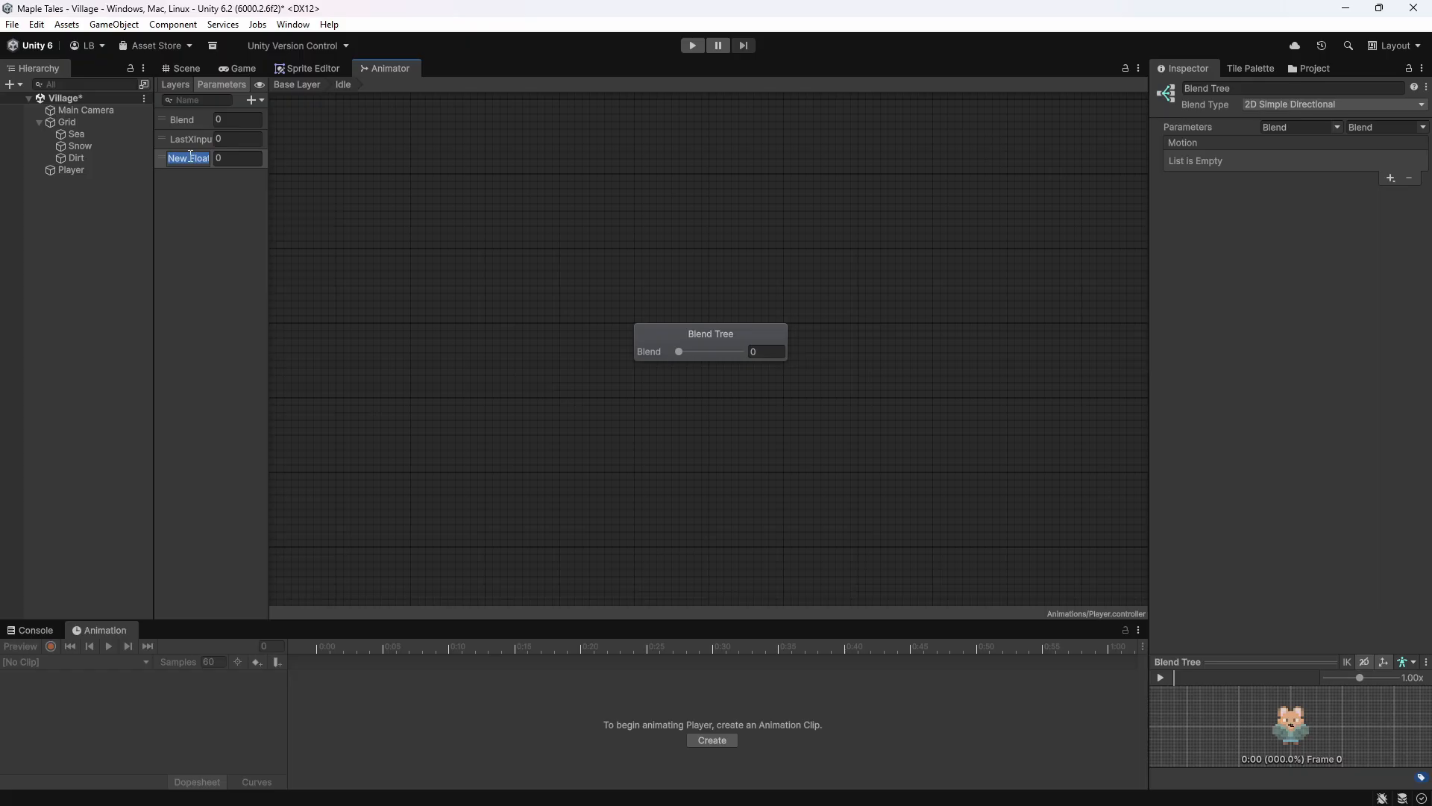
{"action": "key", "text": "BackSpace"}
{"action": "type", "text": "Las"}
{"action": "type", "text": "tY"}
{"action": "type", "text": "Input"}
{"action": "key", "text": "Return"}
Set the Idle blend tree's horizontal parameter to LastXInput and its vertical parameter to LastYInput.
{"action": "left_click", "coordinate": [1336, 126]}
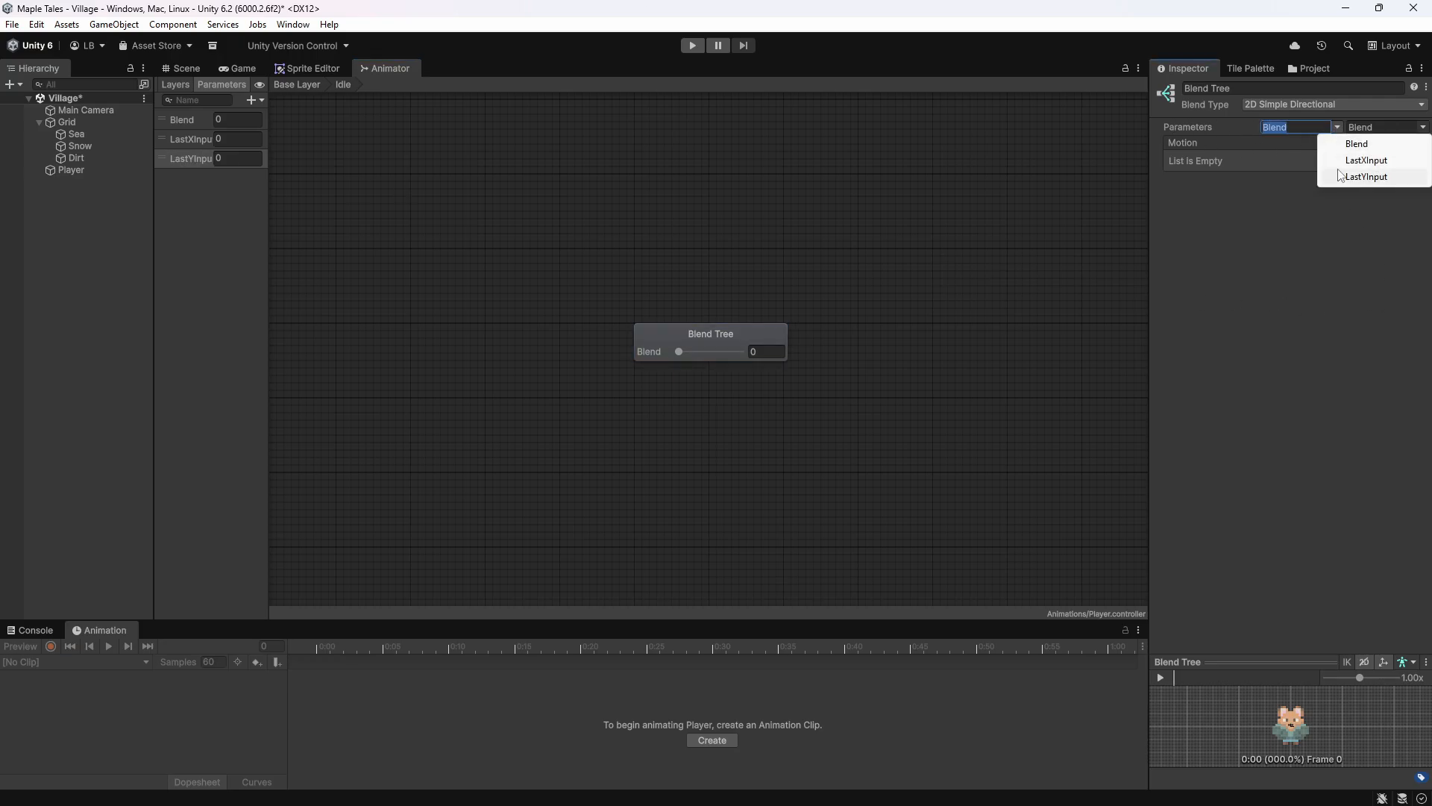
{"action": "left_click", "coordinate": [1367, 161]}
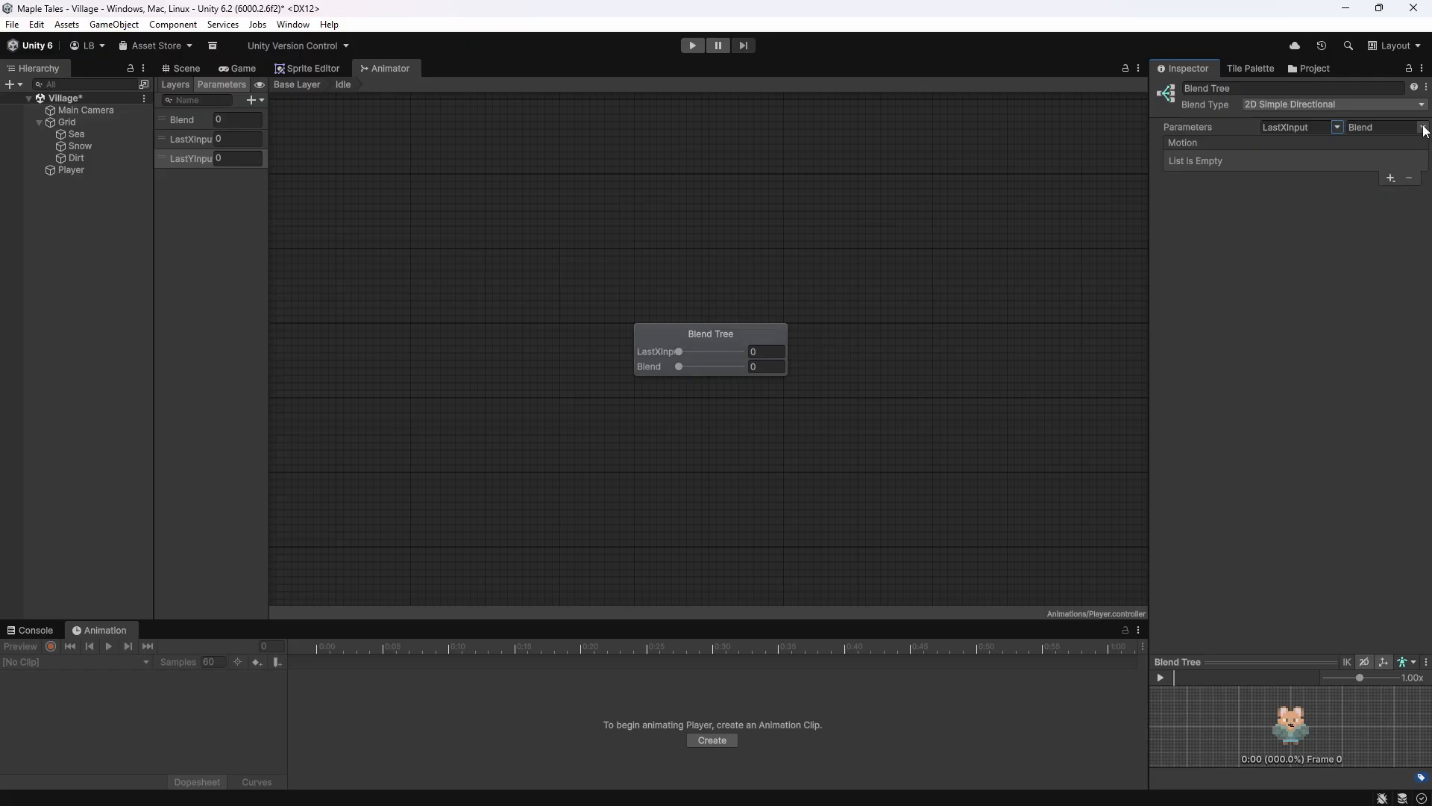
{"action": "left_click", "coordinate": [1423, 128]}
{"action": "left_click", "coordinate": [1377, 176]}
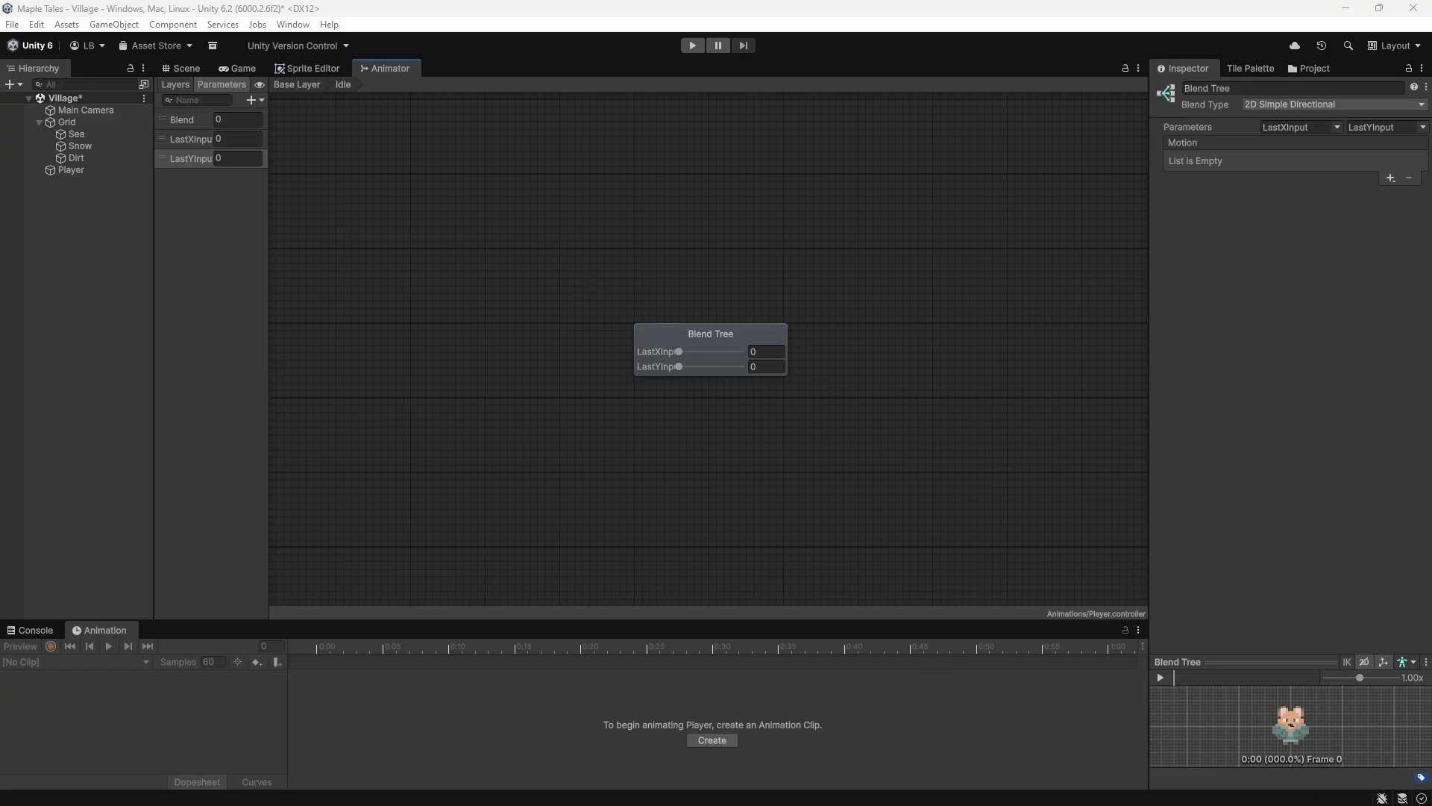
Add eight empty motion fields to the Idle blend tree.
{"action": "left_click", "coordinate": [1391, 177]}
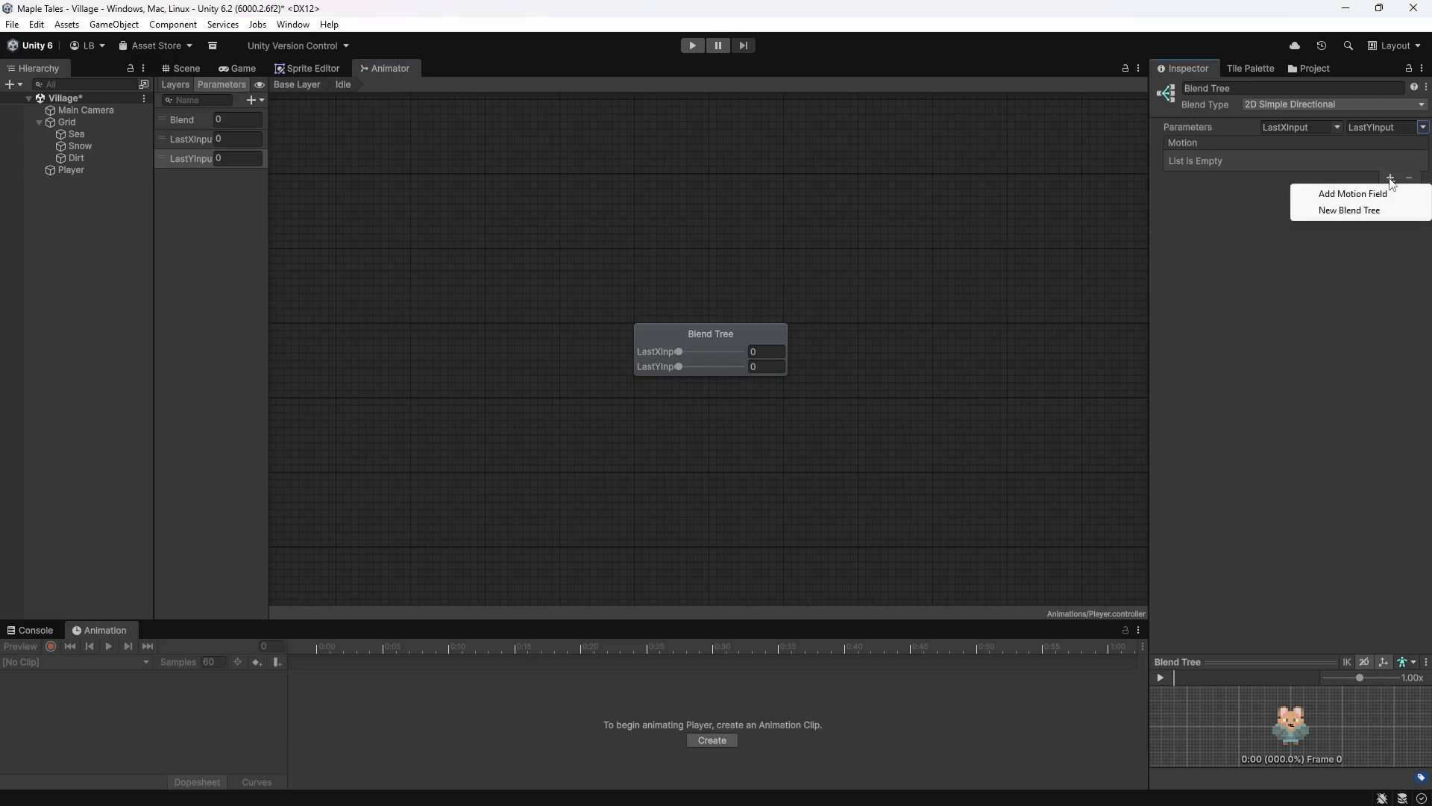
{"action": "left_click", "coordinate": [1395, 194]}
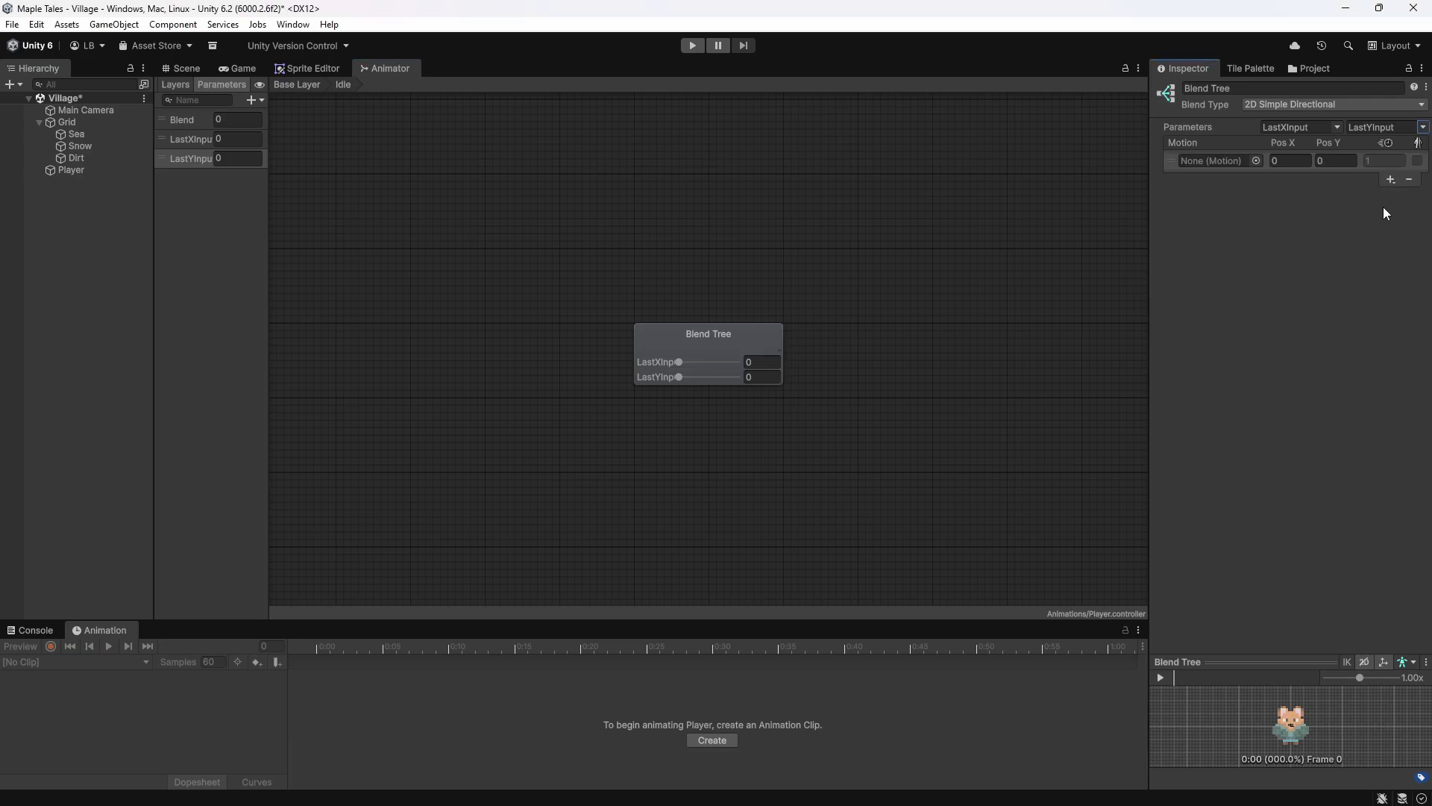
{"action": "left_click", "coordinate": [1390, 179]}
{"action": "left_click", "coordinate": [1378, 194]}
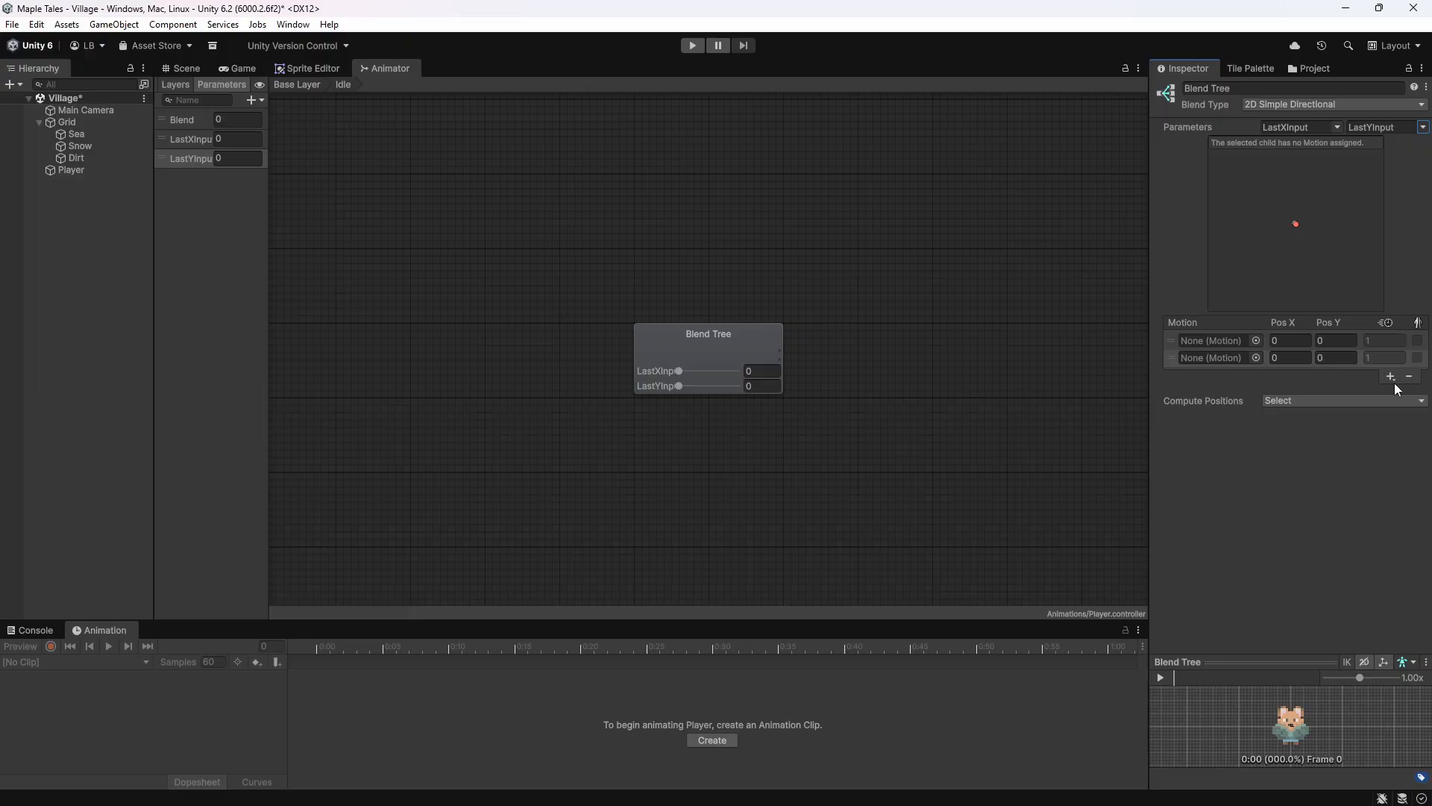
{"action": "left_click", "coordinate": [1391, 377]}
{"action": "left_click", "coordinate": [1390, 393]}
{"action": "left_click", "coordinate": [1391, 394]}
{"action": "left_click", "coordinate": [1389, 409]}
{"action": "left_click", "coordinate": [1390, 411]}
{"action": "left_click", "coordinate": [1389, 427]}
{"action": "left_click", "coordinate": [1389, 427]}
{"action": "left_click", "coordinate": [1390, 446]}
{"action": "left_click", "coordinate": [1390, 458]}
{"action": "left_click", "coordinate": [1391, 462]}
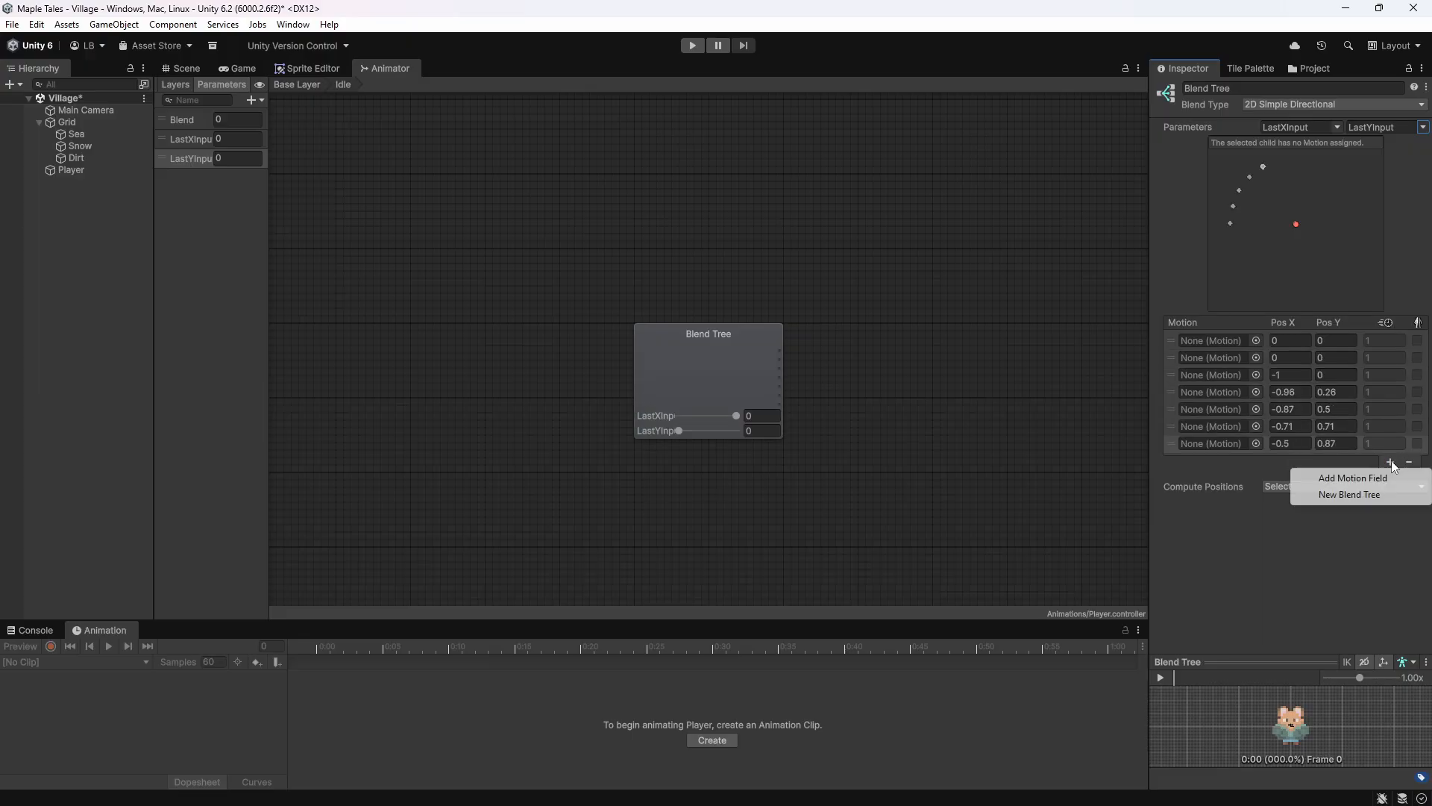
{"action": "left_click", "coordinate": [1353, 478]}
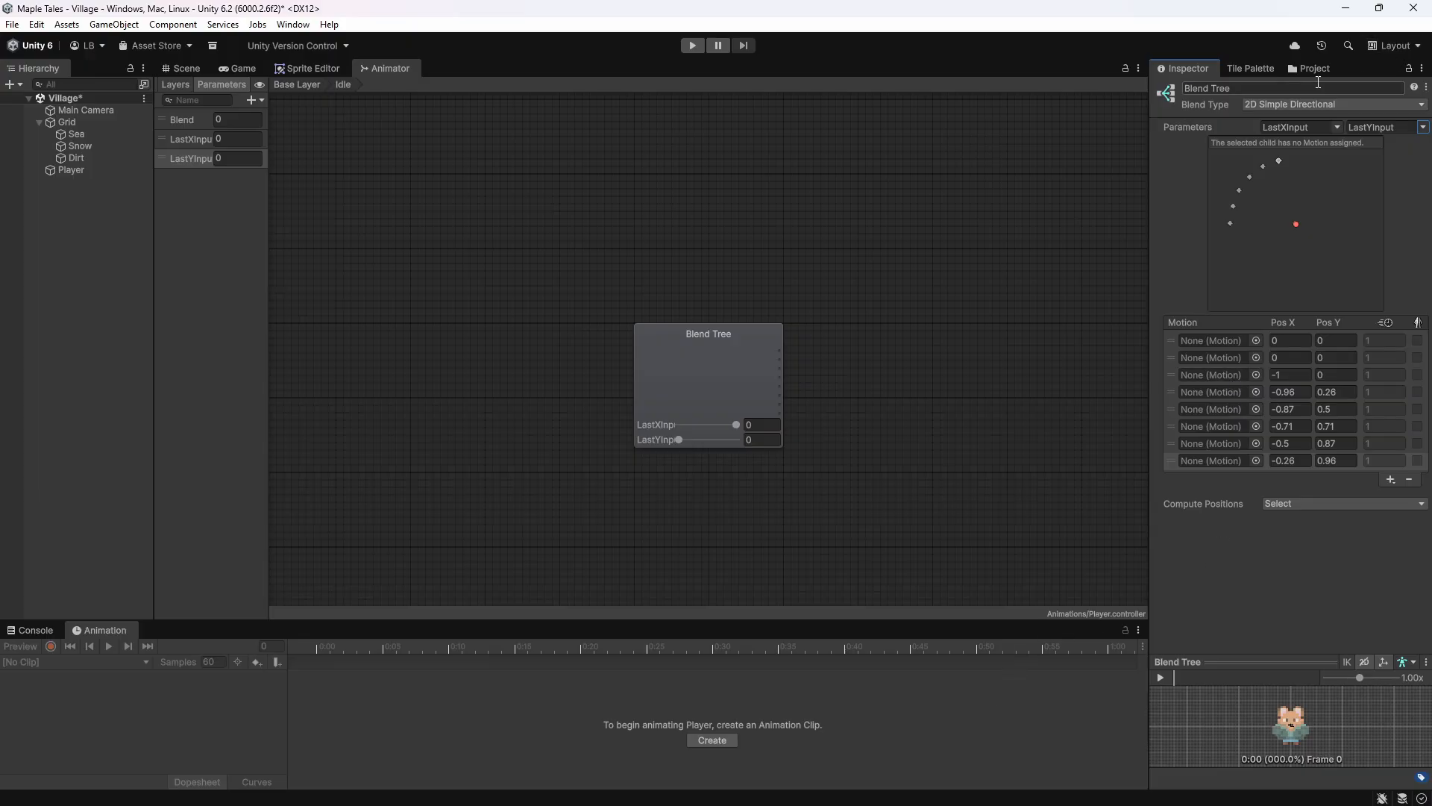
Dock the Project view beside Animation and assign the IdleBack clip to the first motion with Pos Y 1.
{"action": "left_click_drag", "start_coordinate": [1312, 71], "coordinate": [171, 633]}
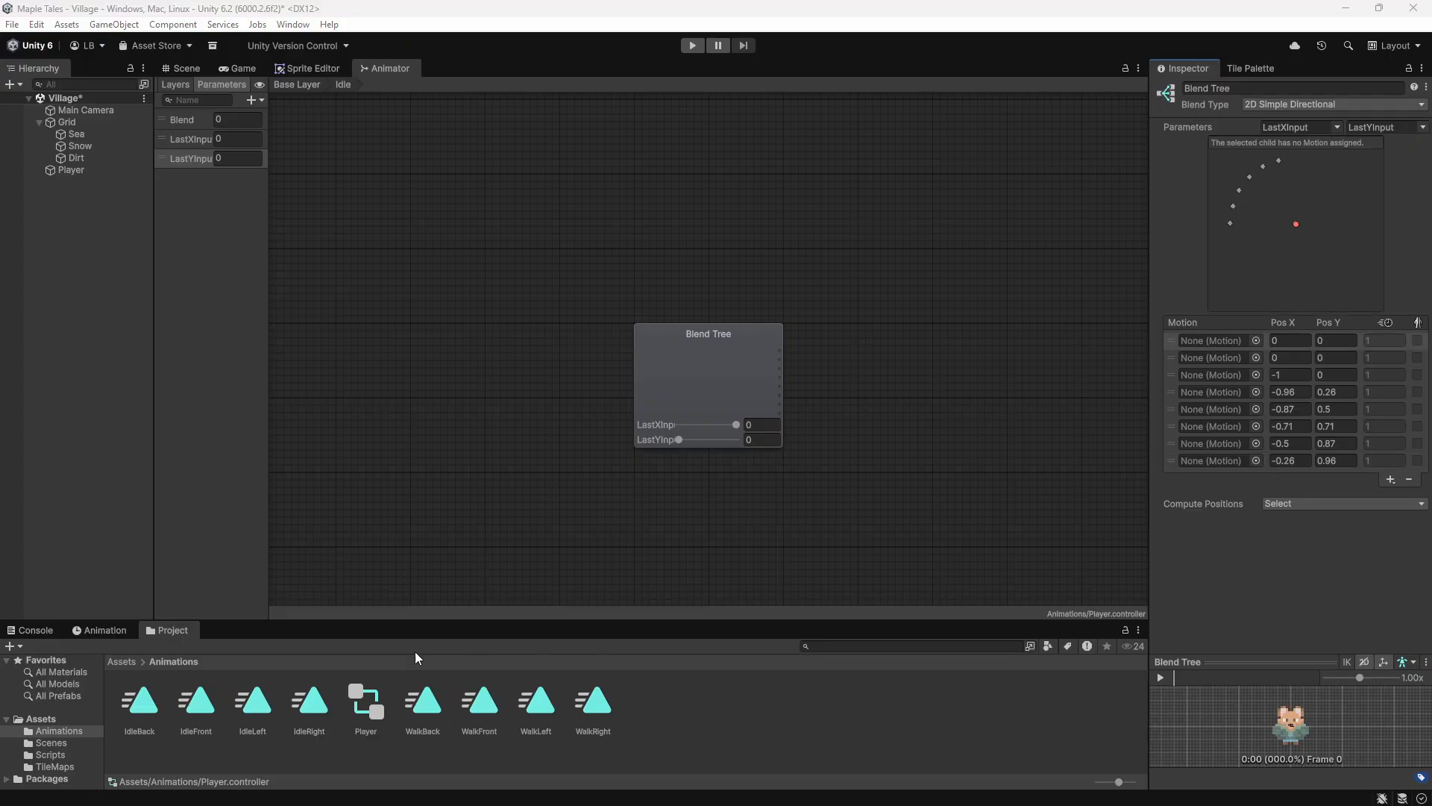
{"action": "left_click_drag", "start_coordinate": [142, 705], "coordinate": [1220, 338]}
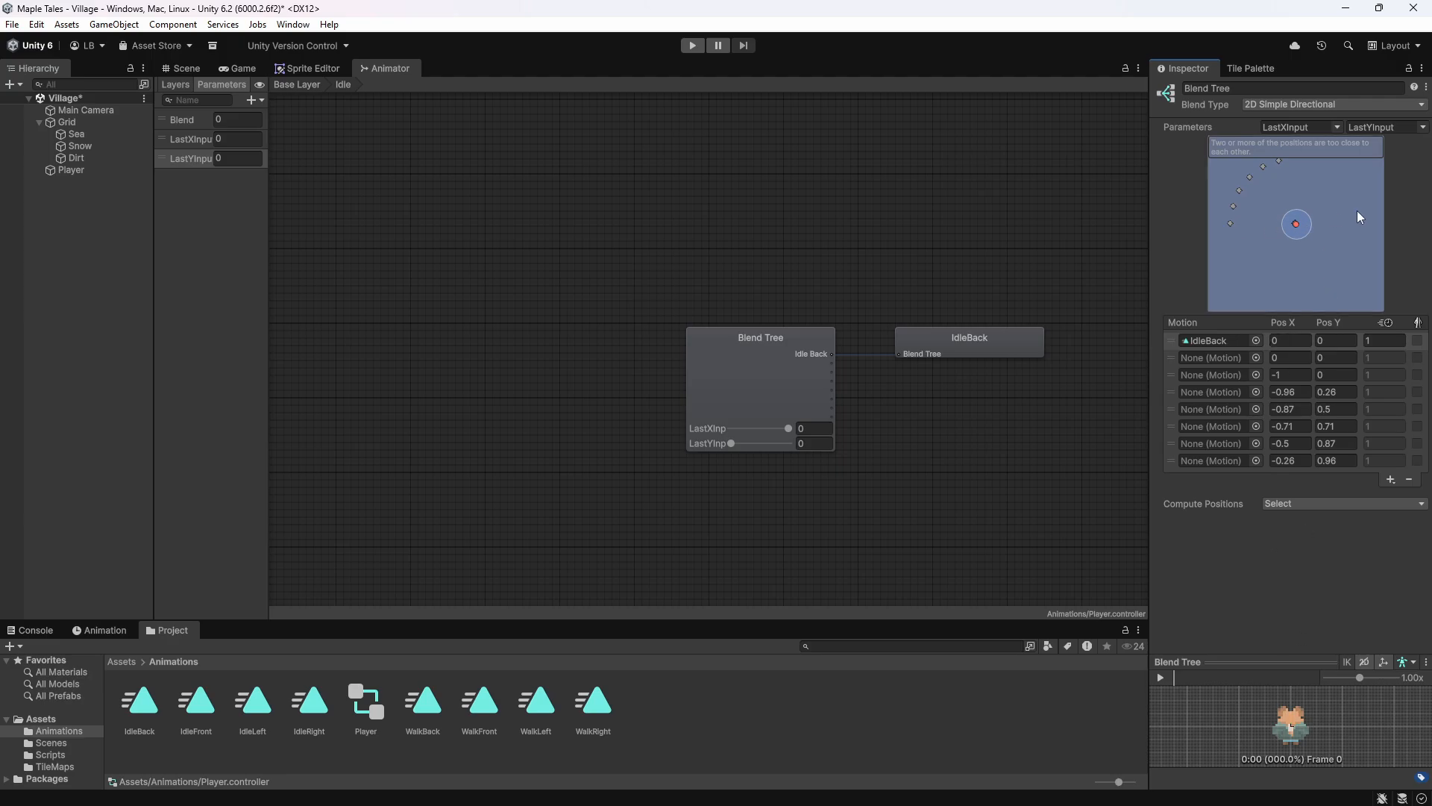
{"action": "left_click", "coordinate": [1341, 340]}
{"action": "type", "text": "1"}
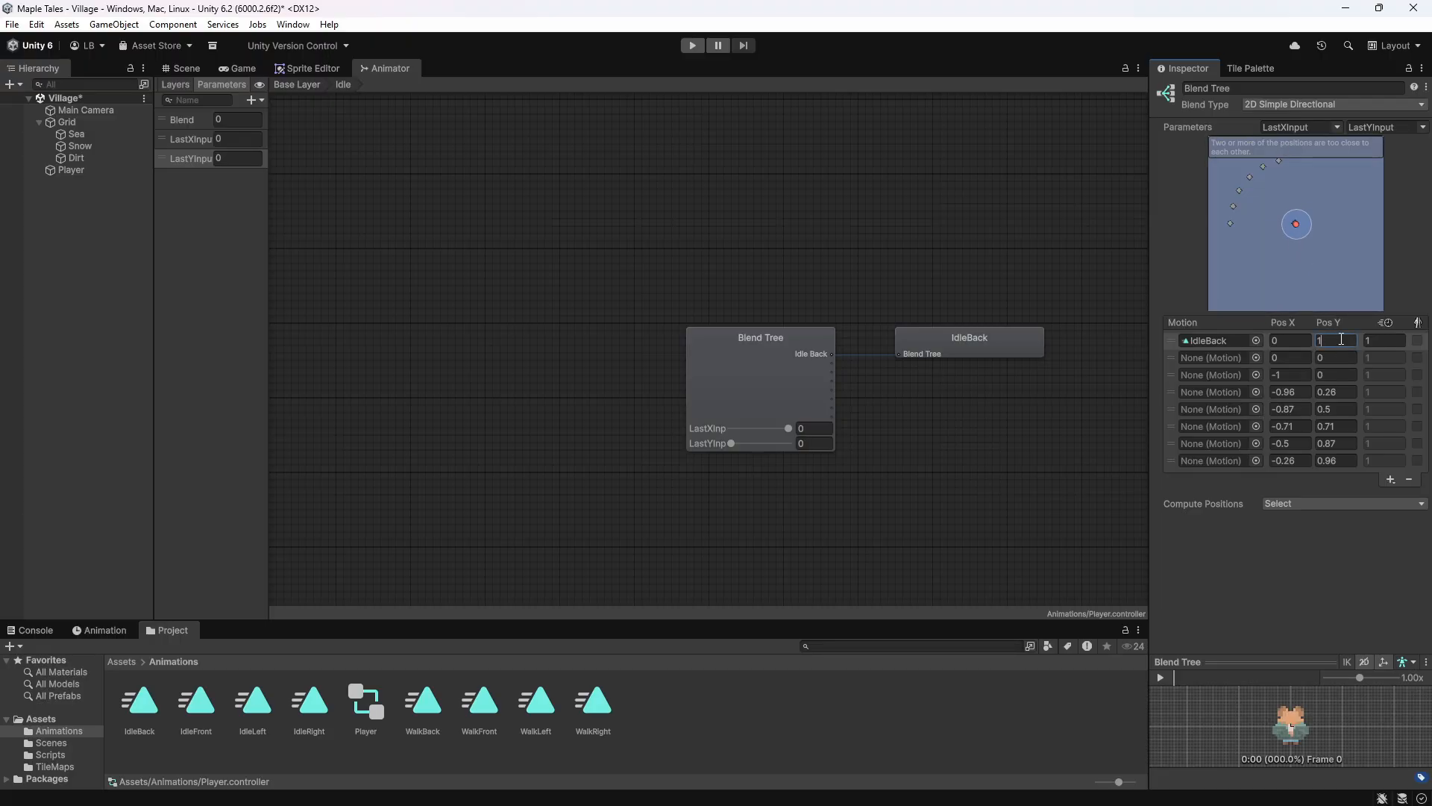
{"action": "left_click", "coordinate": [1281, 553]}
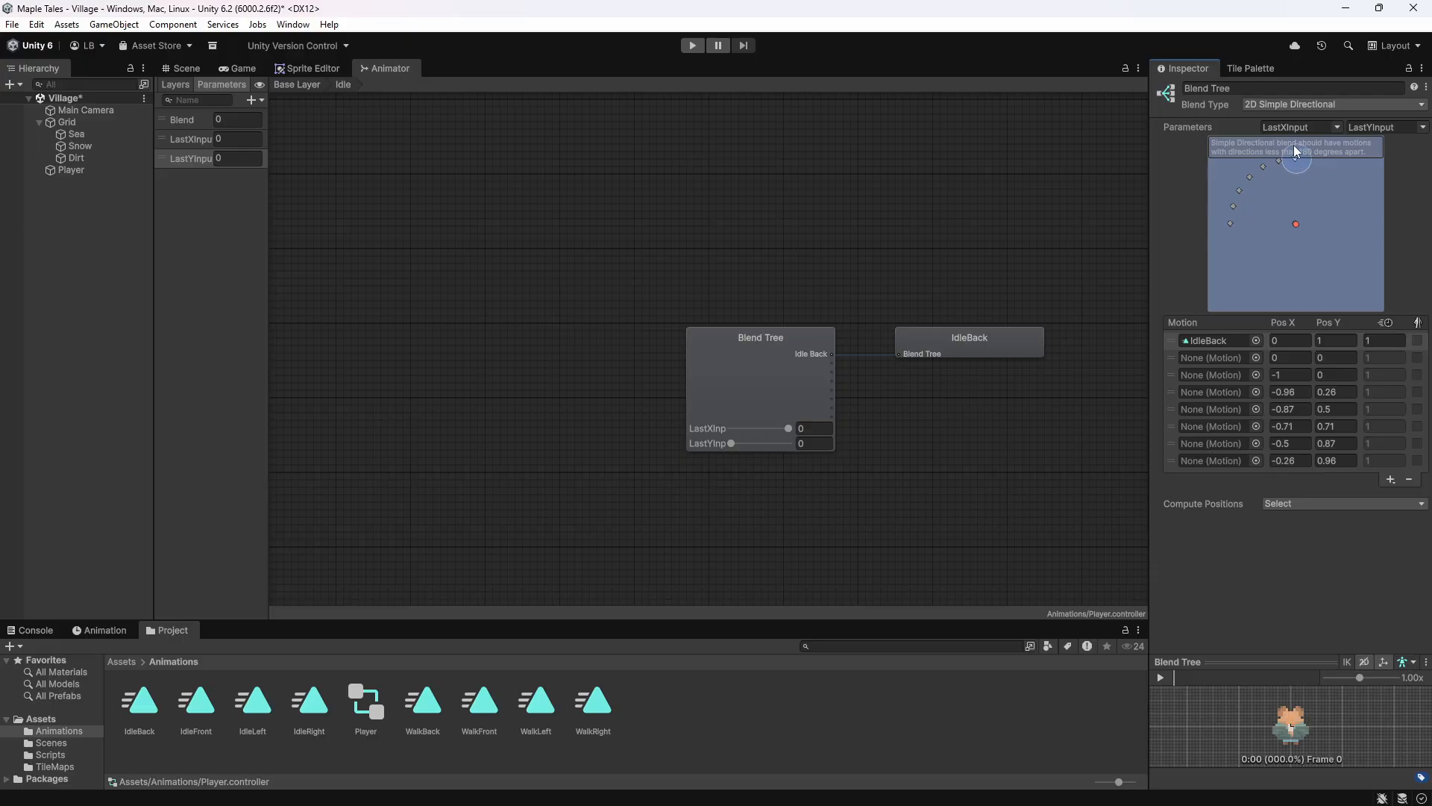
Assign the IdleFront clip to the second motion and set its Pos Y to -1.
{"action": "left_click_drag", "start_coordinate": [196, 701], "coordinate": [1209, 355]}
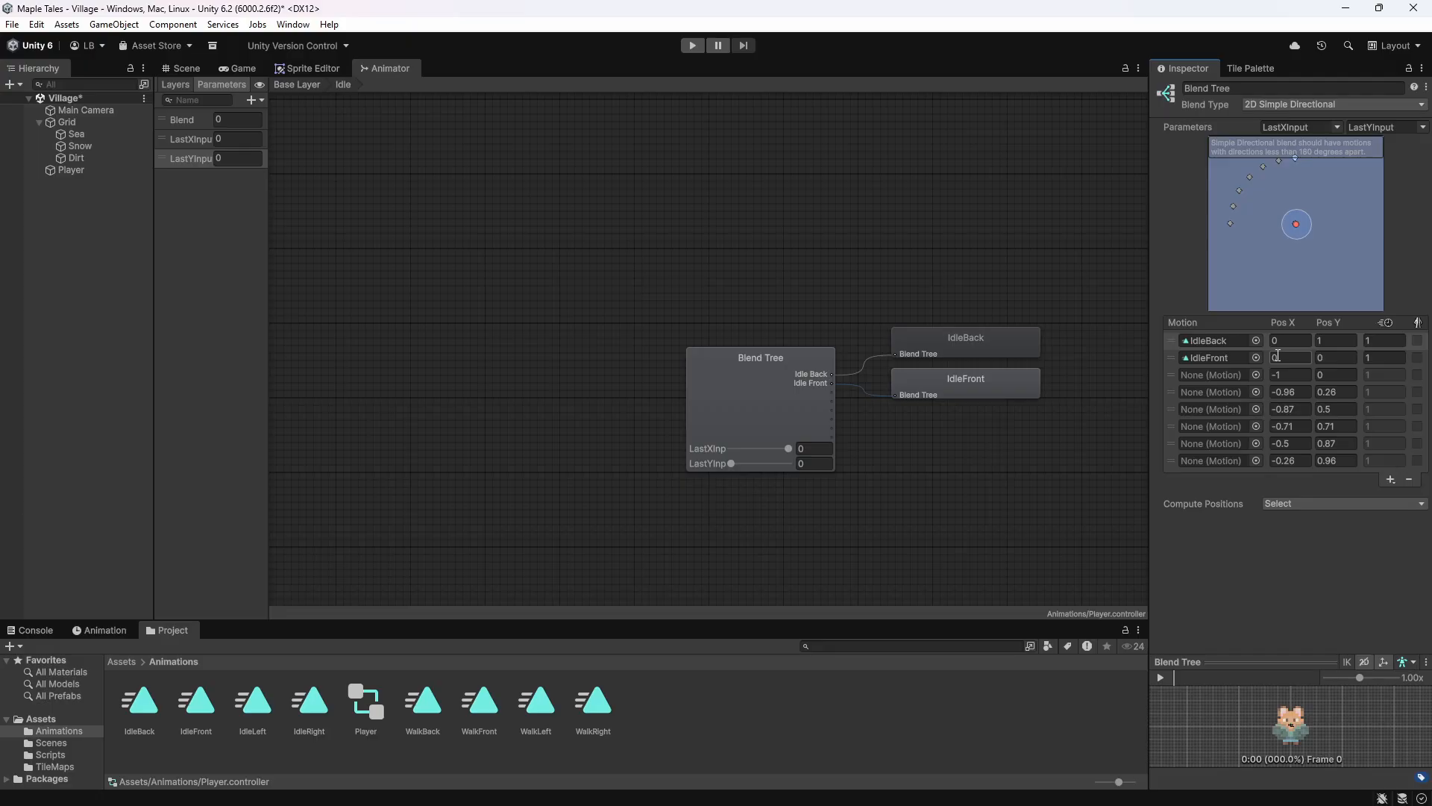
{"action": "left_click", "coordinate": [1329, 358]}
{"action": "left_click", "coordinate": [1341, 360]}
{"action": "type", "text": "-1"}
{"action": "left_click", "coordinate": [1286, 563]}
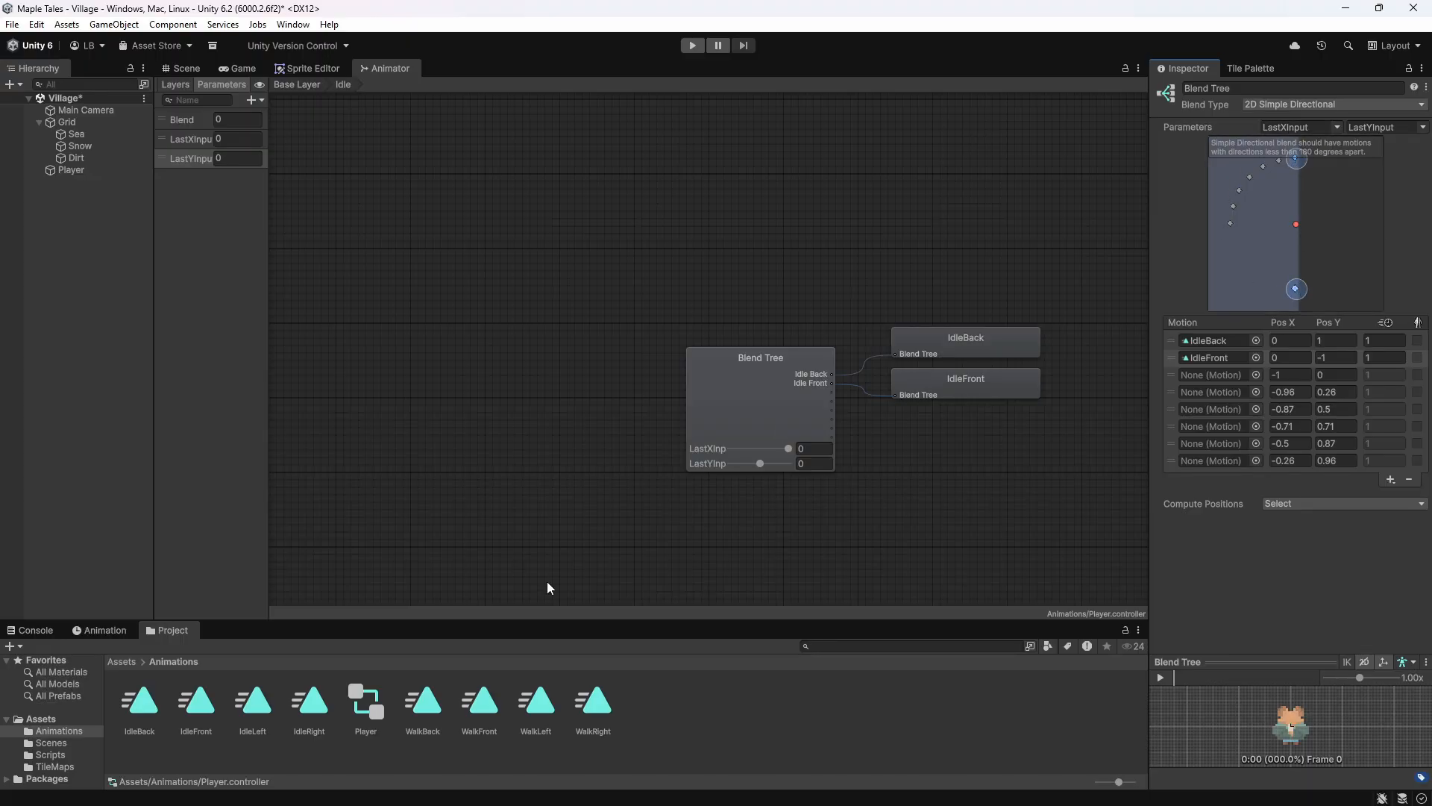
Assign IdleLeft to the third motion and IdleRight to the fourth, placing IdleRight at Pos X 1, Pos Y 0.
{"action": "left_click_drag", "start_coordinate": [261, 709], "coordinate": [1223, 374]}
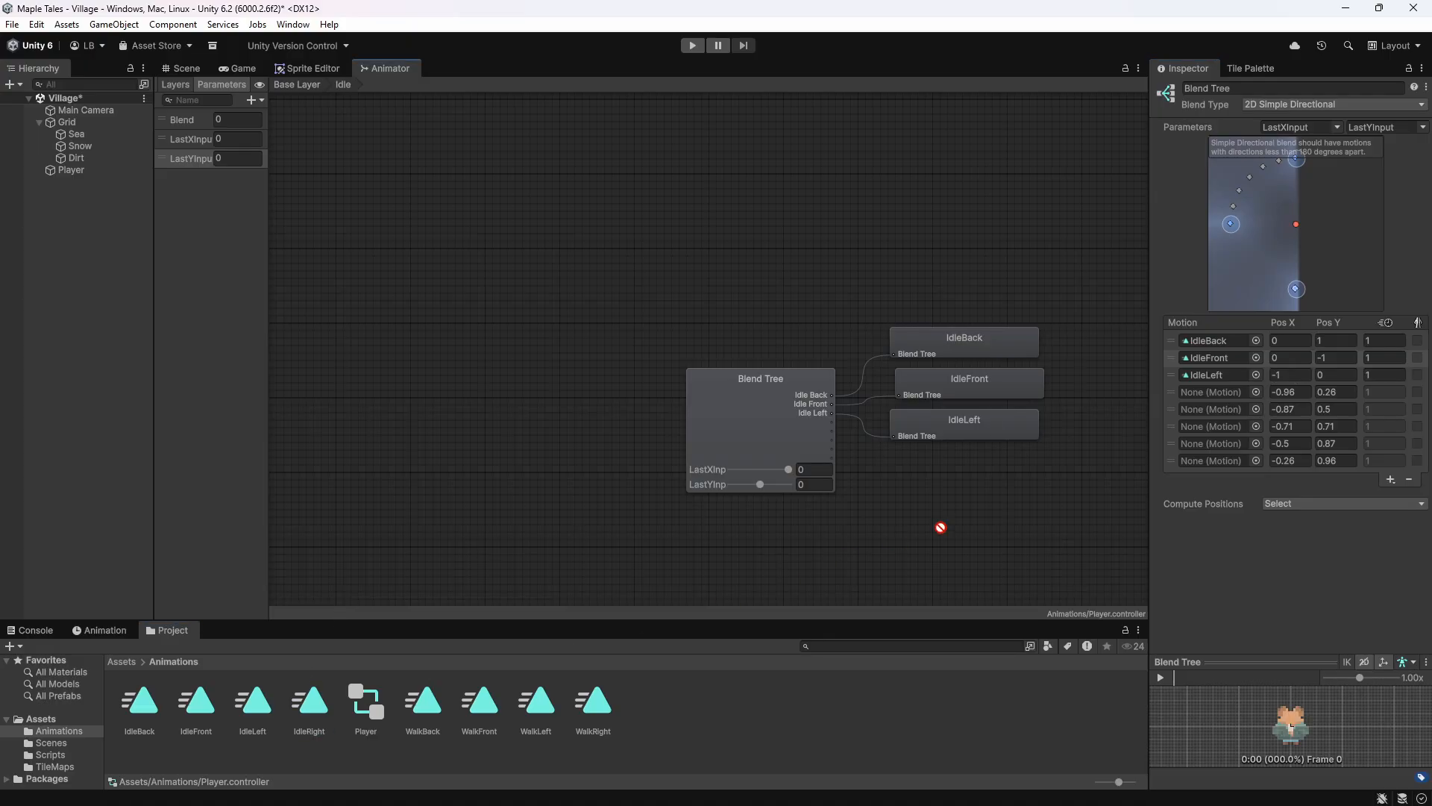
{"action": "left_click_drag", "start_coordinate": [1211, 397], "coordinate": [1211, 394]}
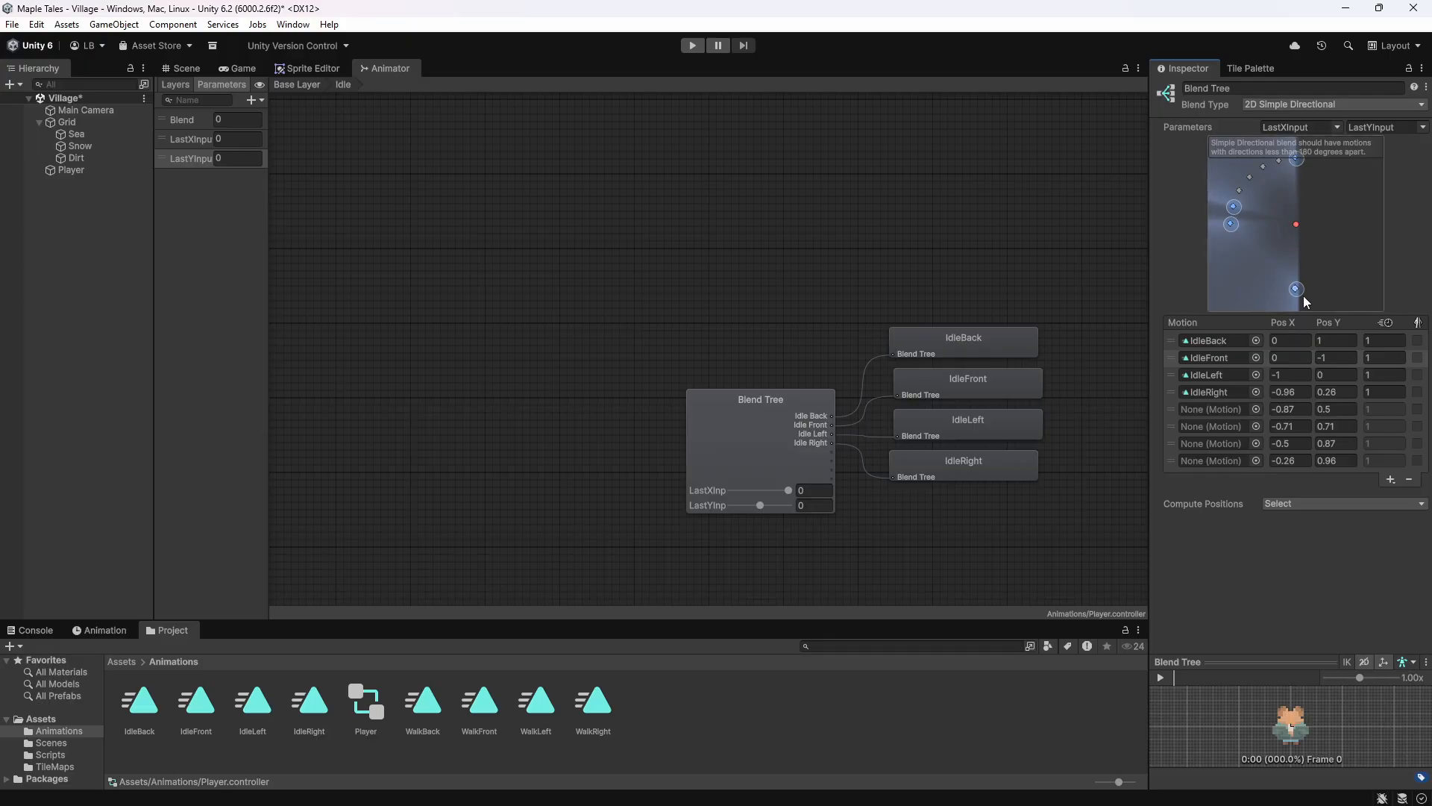
{"action": "left_click", "coordinate": [1346, 392]}
{"action": "type", "text": "0"}
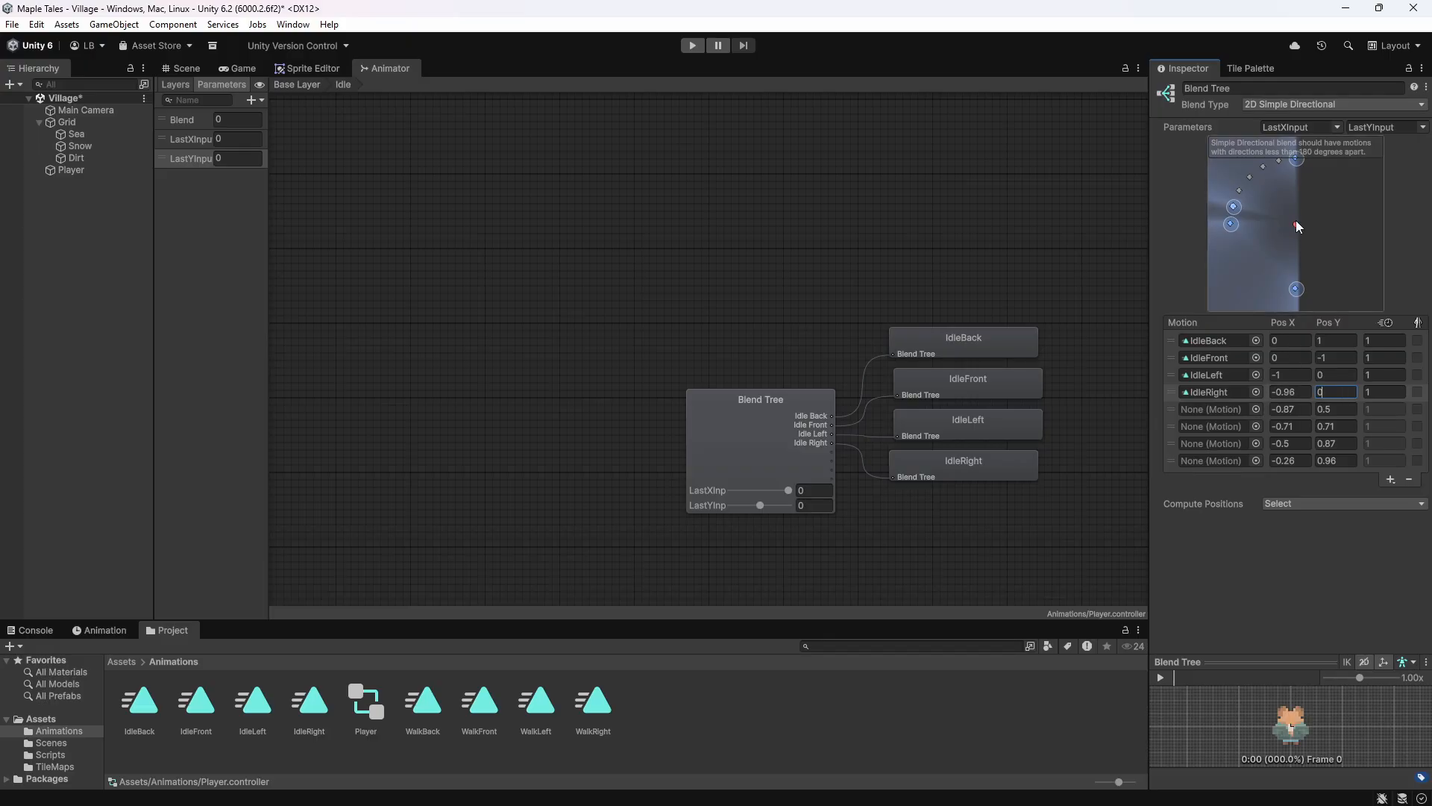
{"action": "left_click", "coordinate": [1302, 392]}
{"action": "type", "text": "1"}
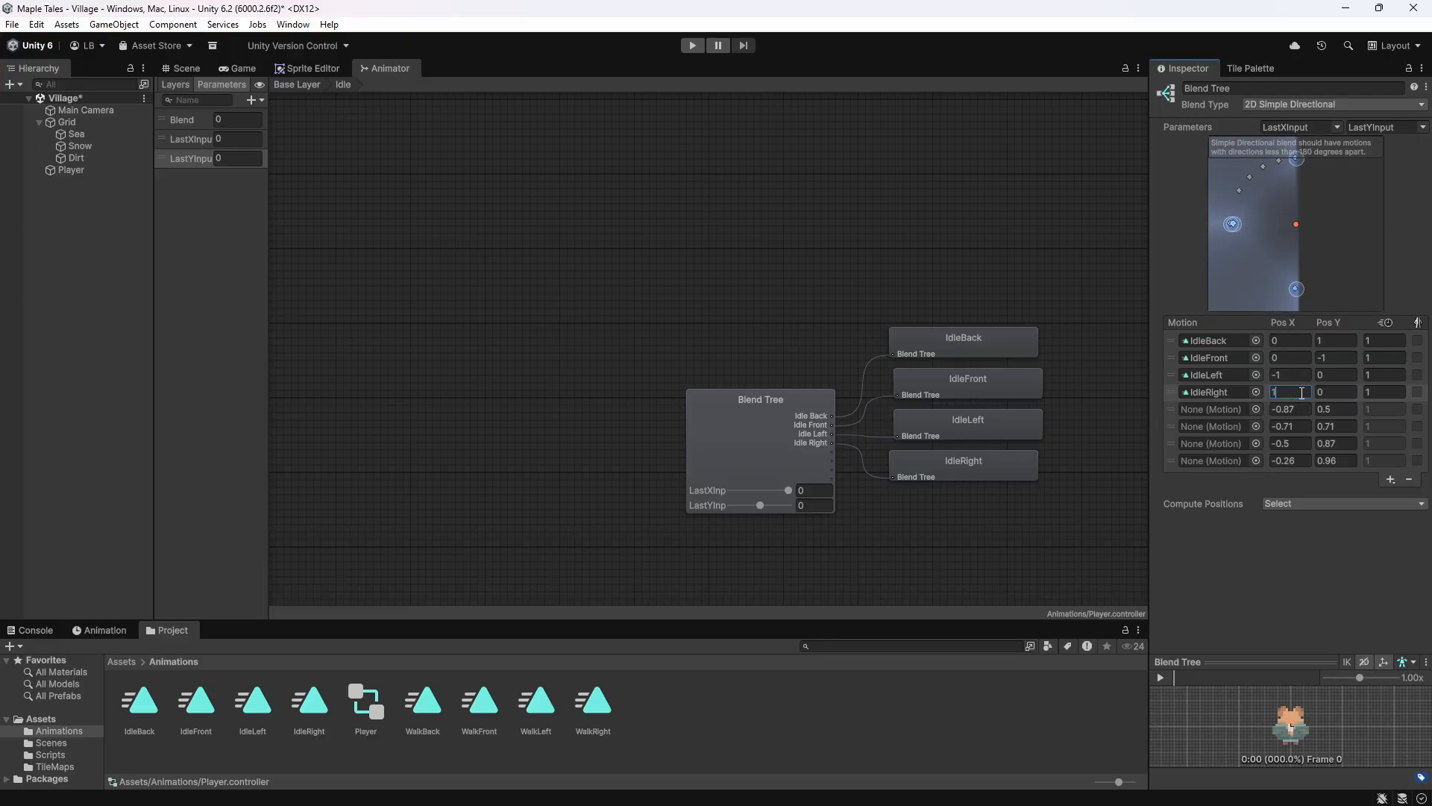
{"action": "key", "text": "Return"}
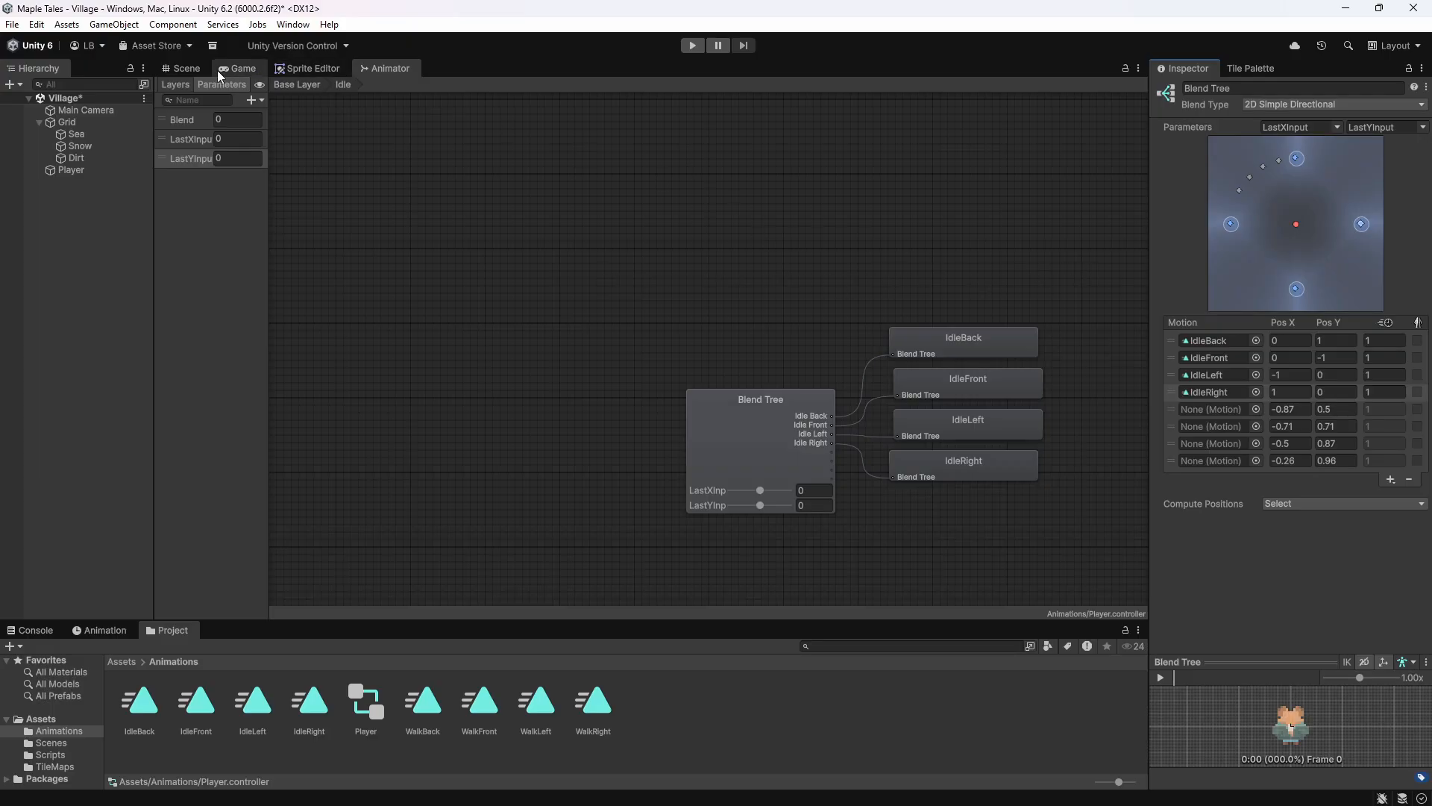
Look at the Player in the scene and return to the Idle blend tree.
{"action": "left_click", "coordinate": [185, 69]}
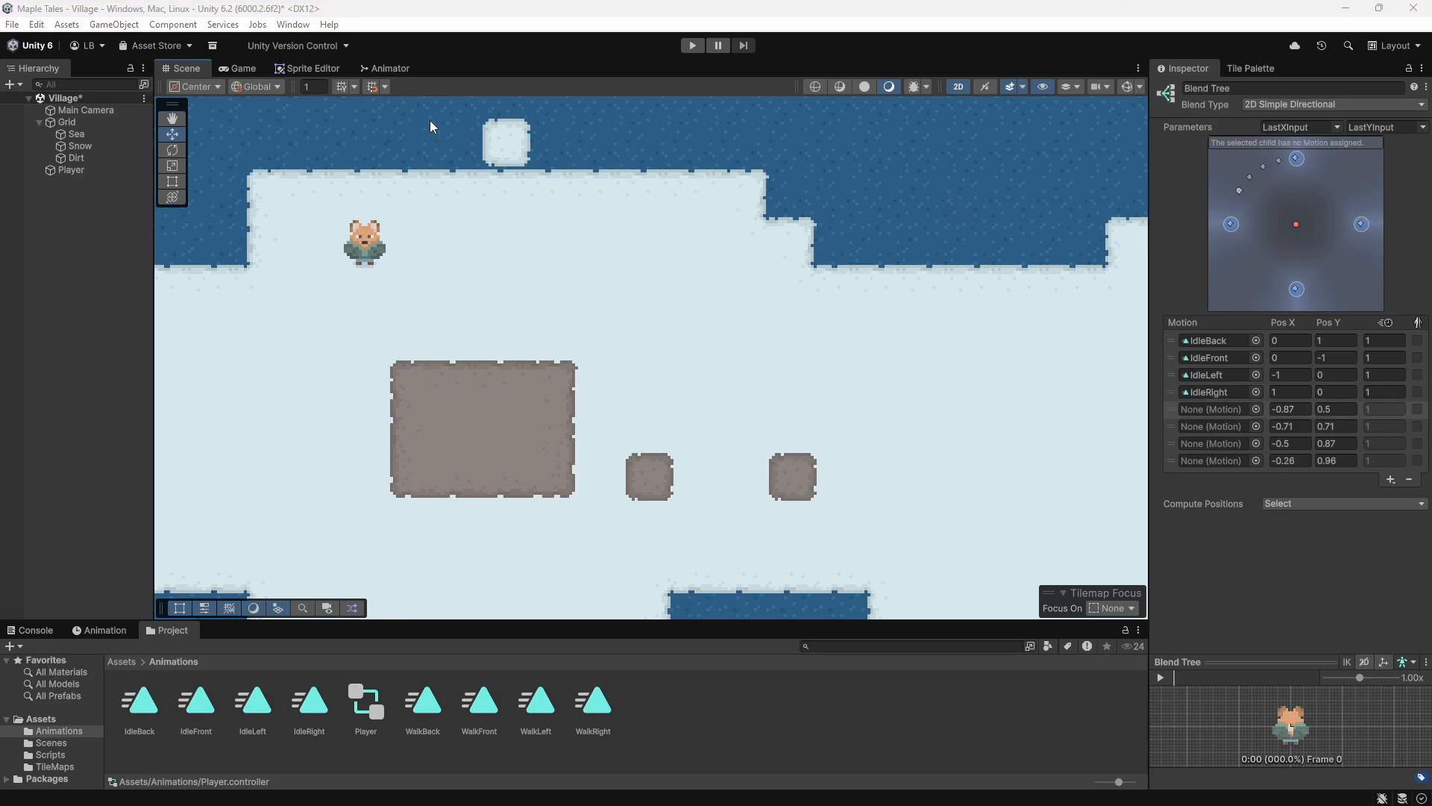
{"action": "left_click", "coordinate": [398, 70]}
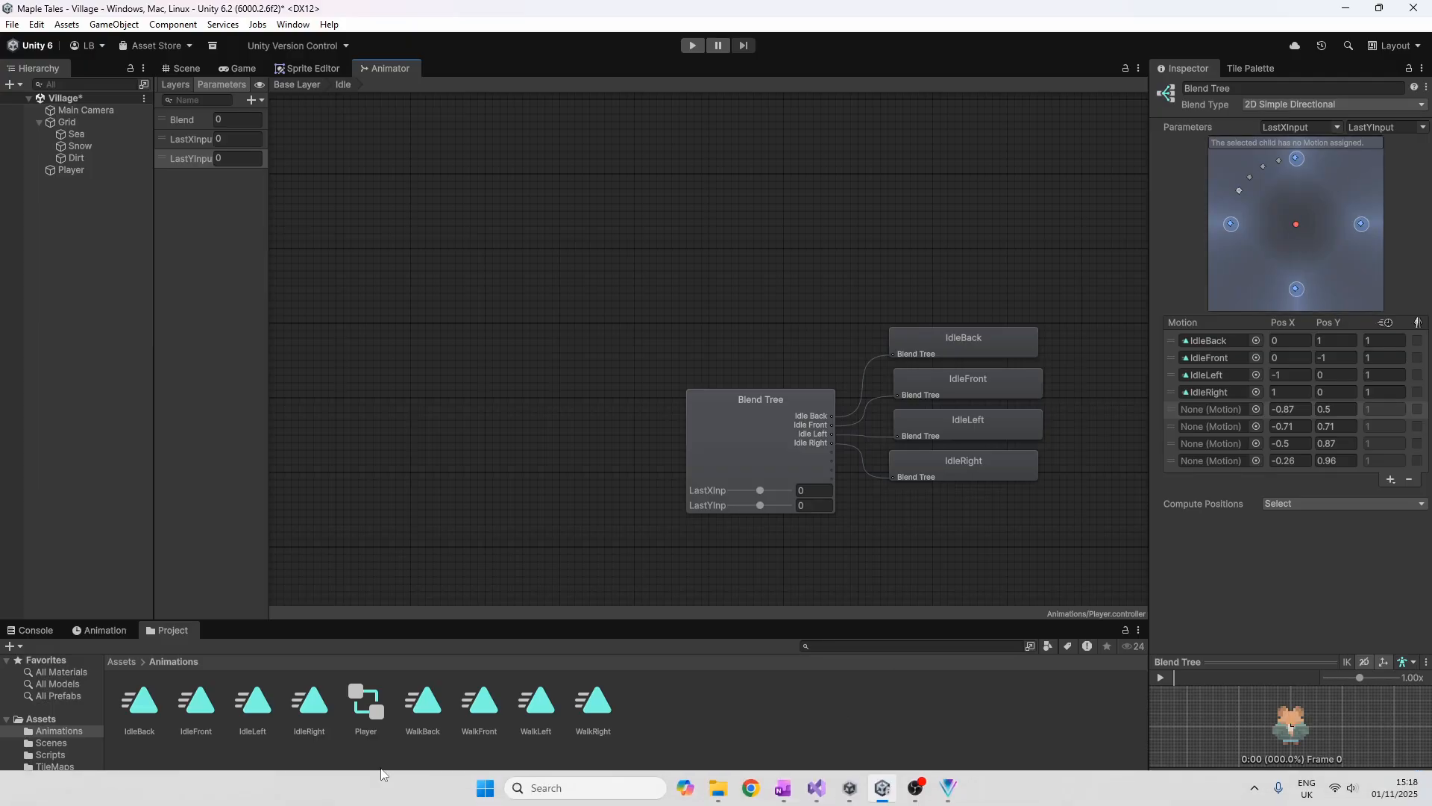
Assign the IdleLeft clip to the fifth motion and set its position to X -1, Y 1.
{"action": "left_click_drag", "start_coordinate": [262, 709], "coordinate": [1203, 409]}
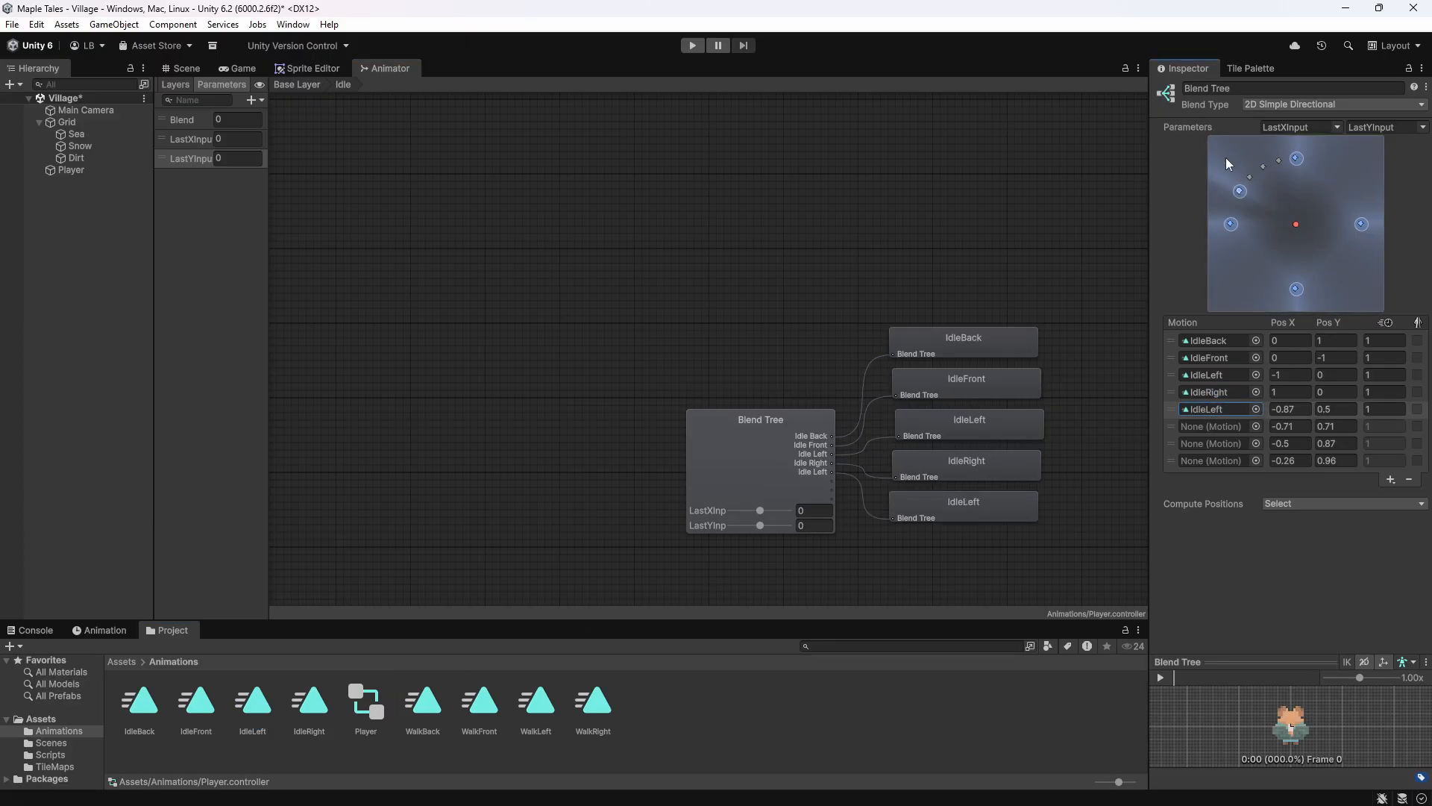
{"action": "left_click", "coordinate": [1306, 411]}
{"action": "type", "text": "-1"}
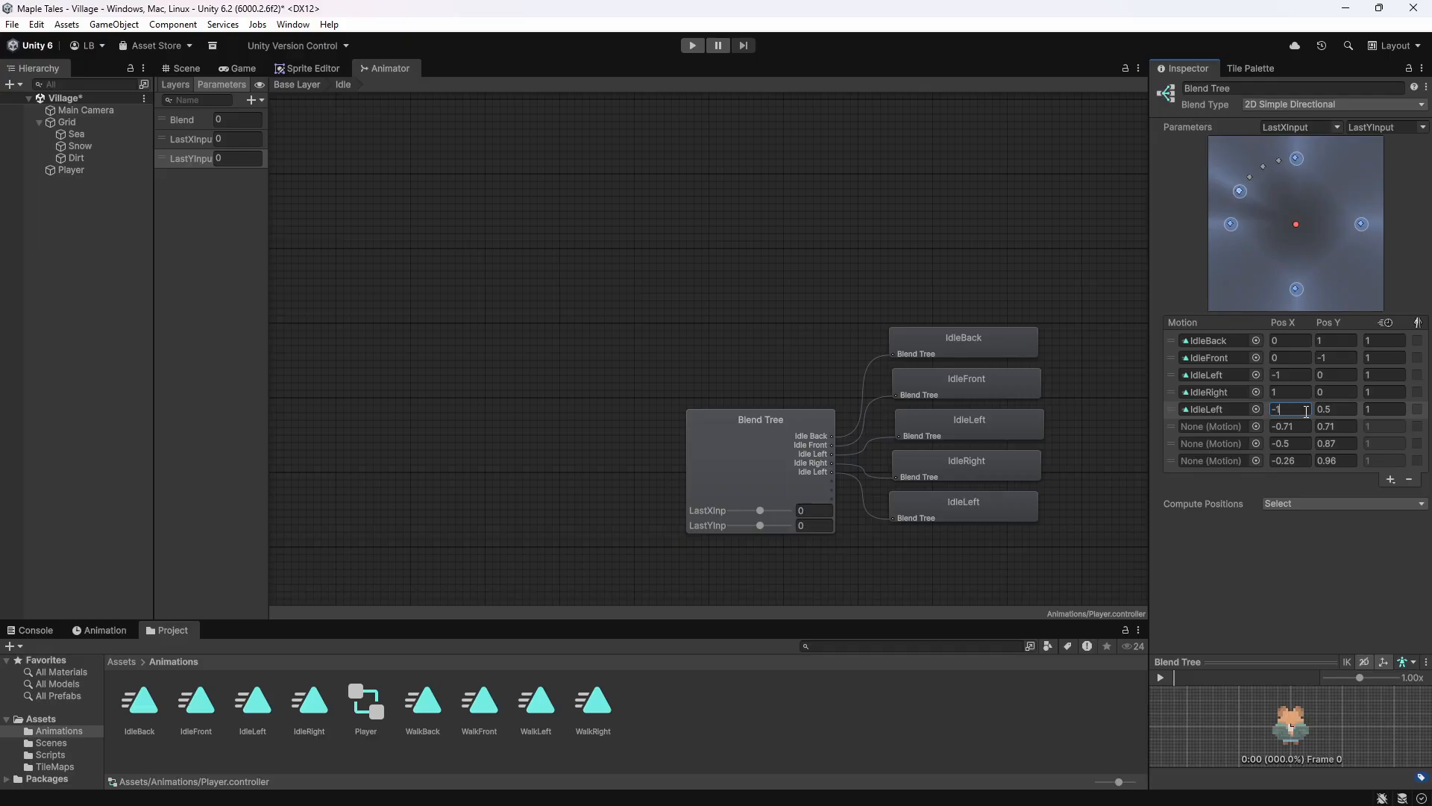
{"action": "left_click", "coordinate": [1346, 411]}
{"action": "type", "text": "1"}
{"action": "key", "text": "Return"}
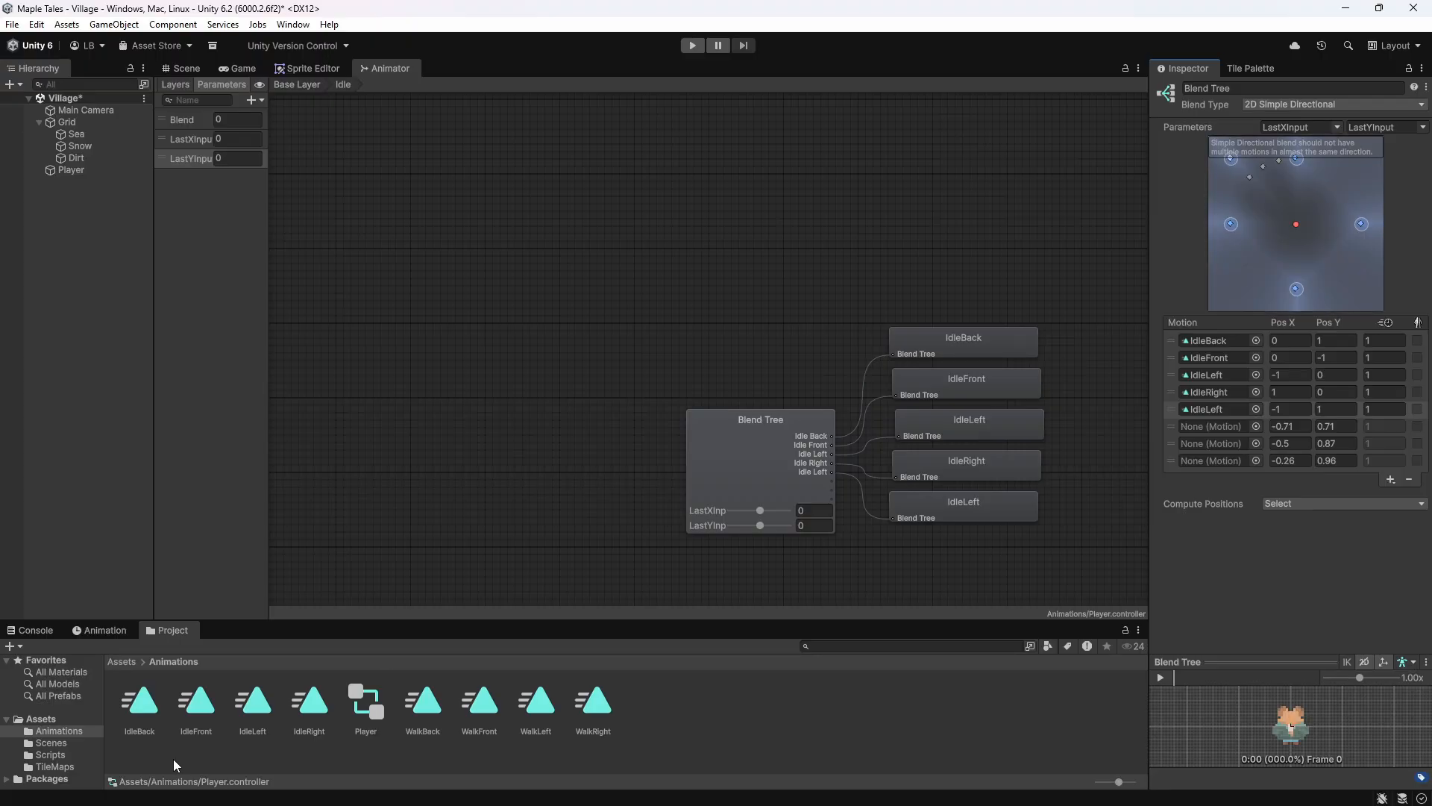
Assign the IdleLeft clip to the sixth motion and set its position to X -1, Y -1.
{"action": "left_click_drag", "start_coordinate": [257, 717], "coordinate": [1206, 427]}
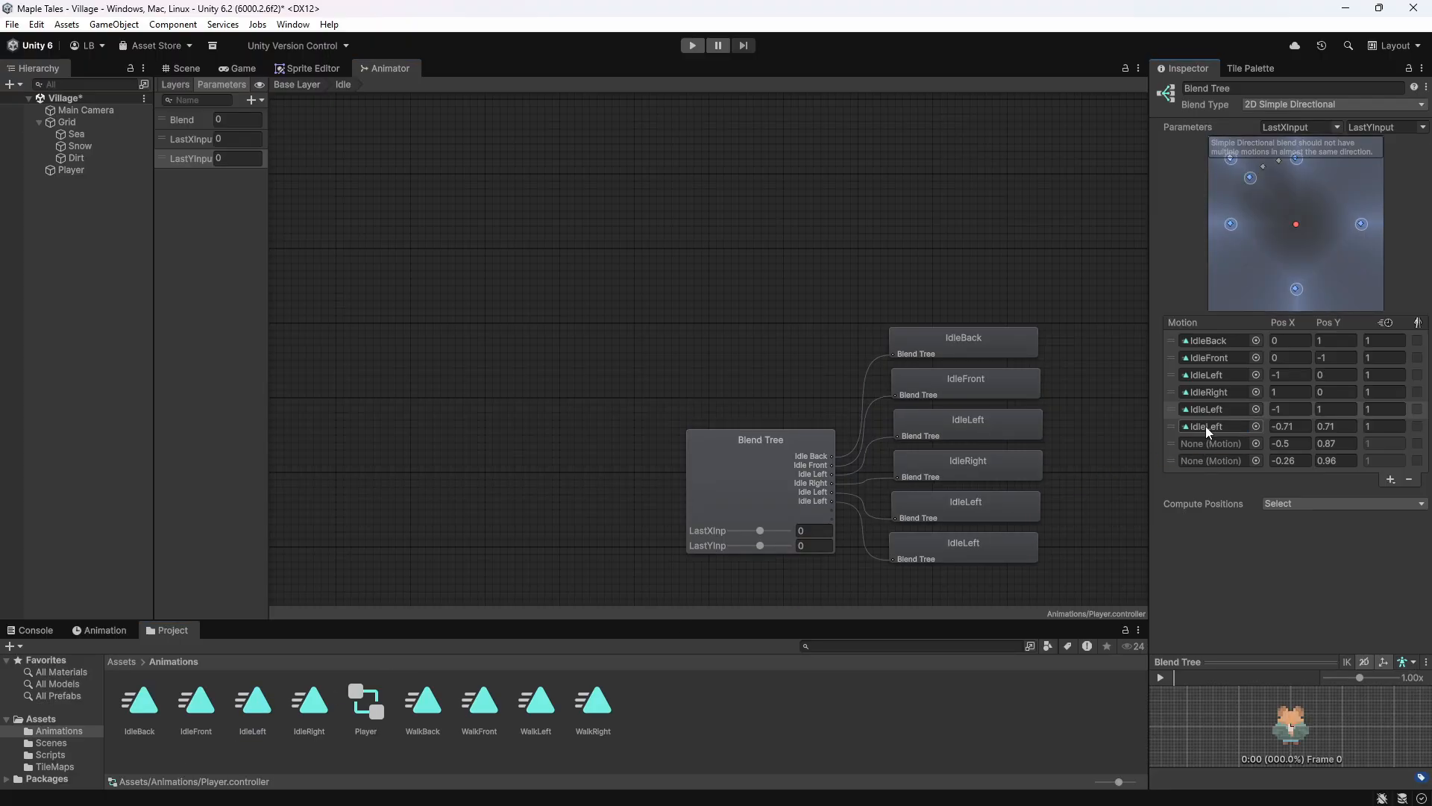
{"action": "left_click", "coordinate": [1307, 424]}
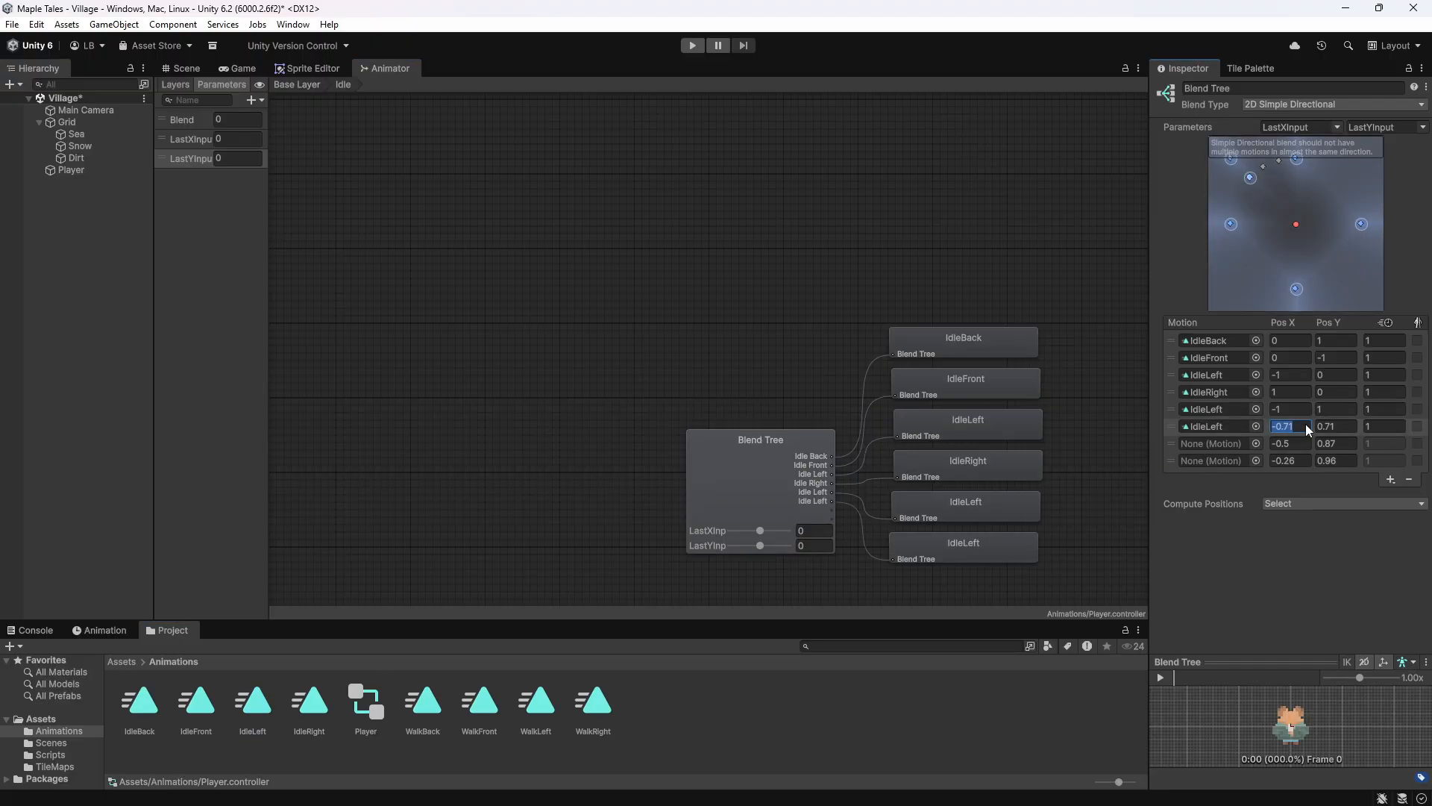
{"action": "type", "text": "-1"}
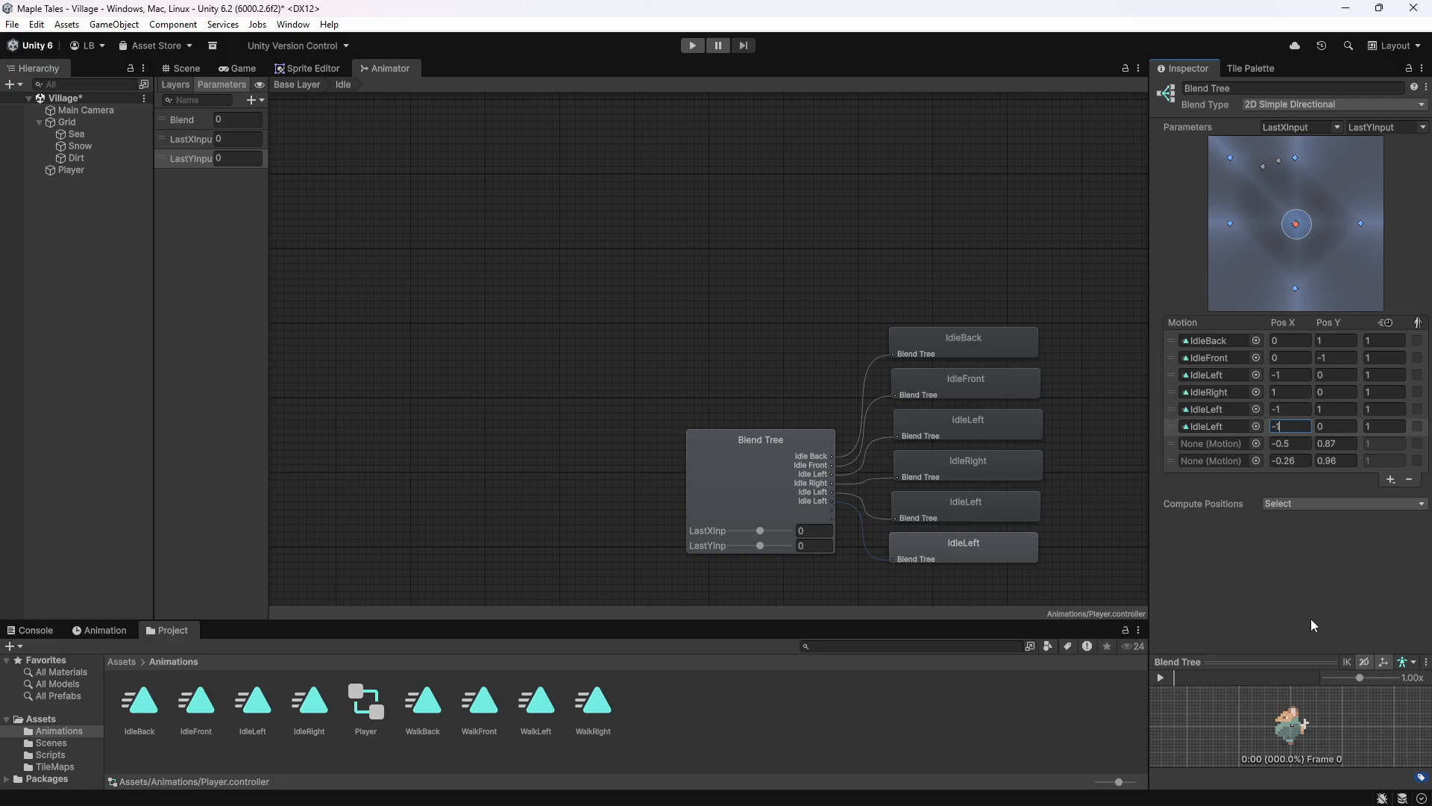
{"action": "key", "text": "Return"}
{"action": "left_click", "coordinate": [1342, 425]}
{"action": "type", "text": "-1"}
{"action": "key", "text": "Return"}
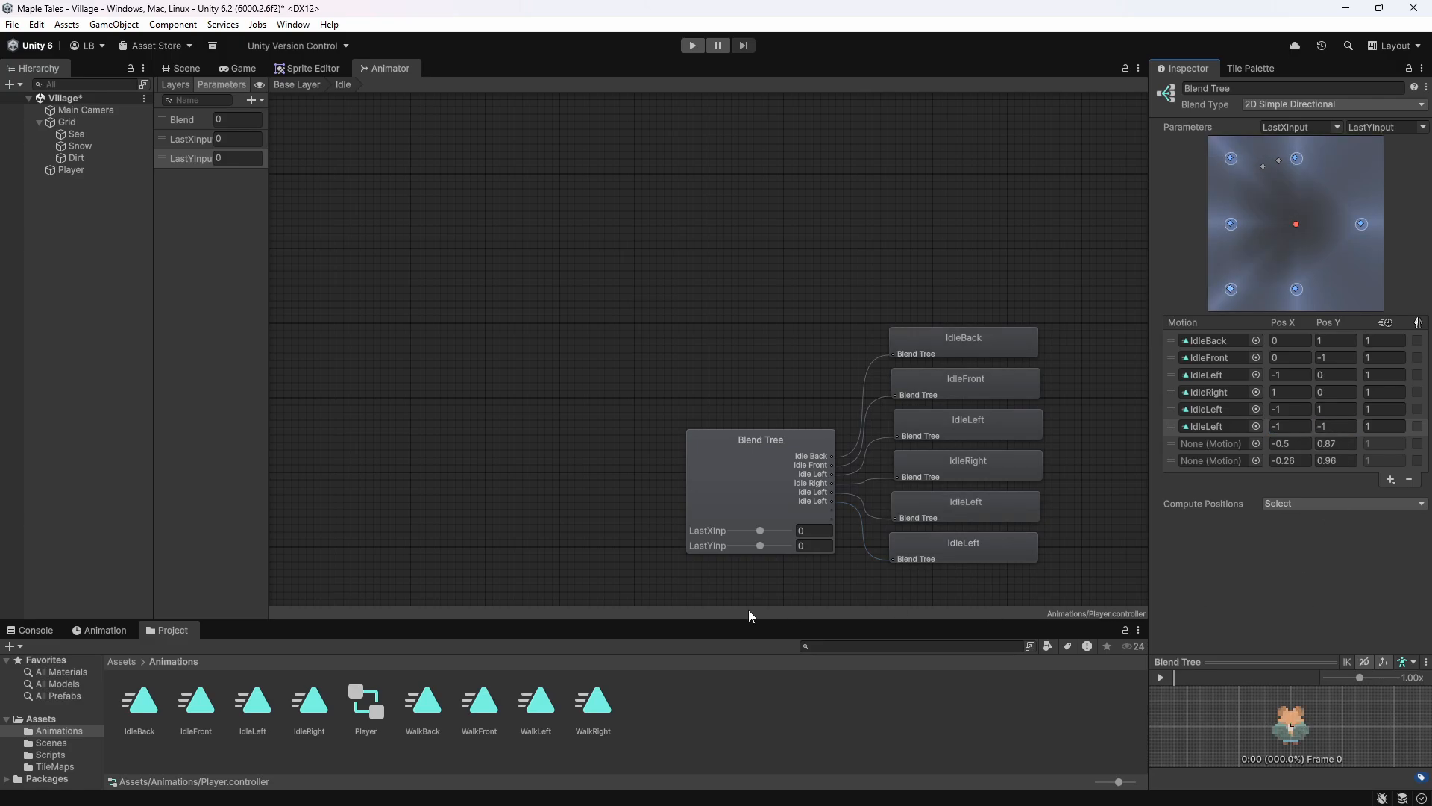
Assign the IdleRight clip to the seventh motion and set its position to X 1, Y 1.
{"action": "left_click_drag", "start_coordinate": [323, 712], "coordinate": [1208, 443]}
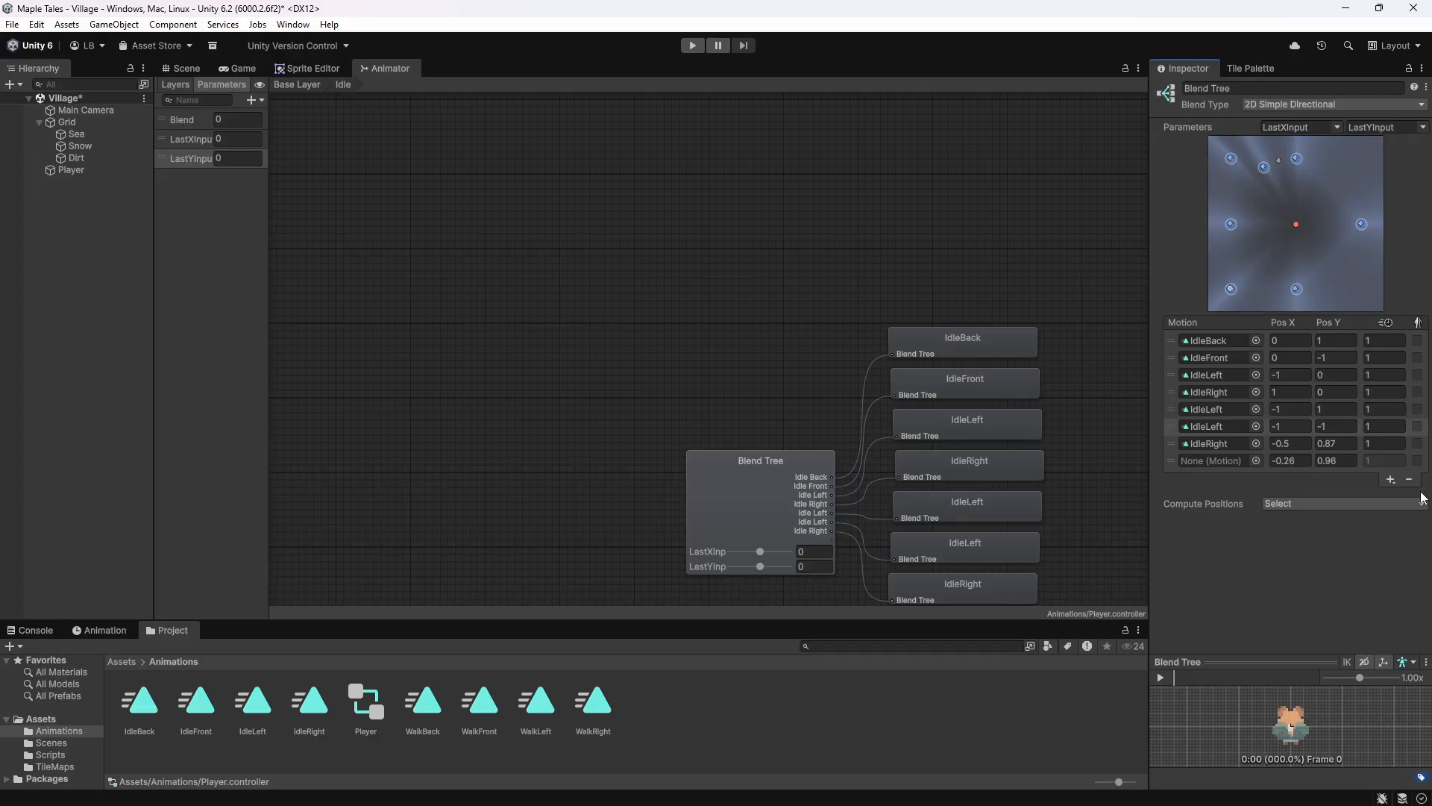
{"action": "left_click", "coordinate": [1300, 445]}
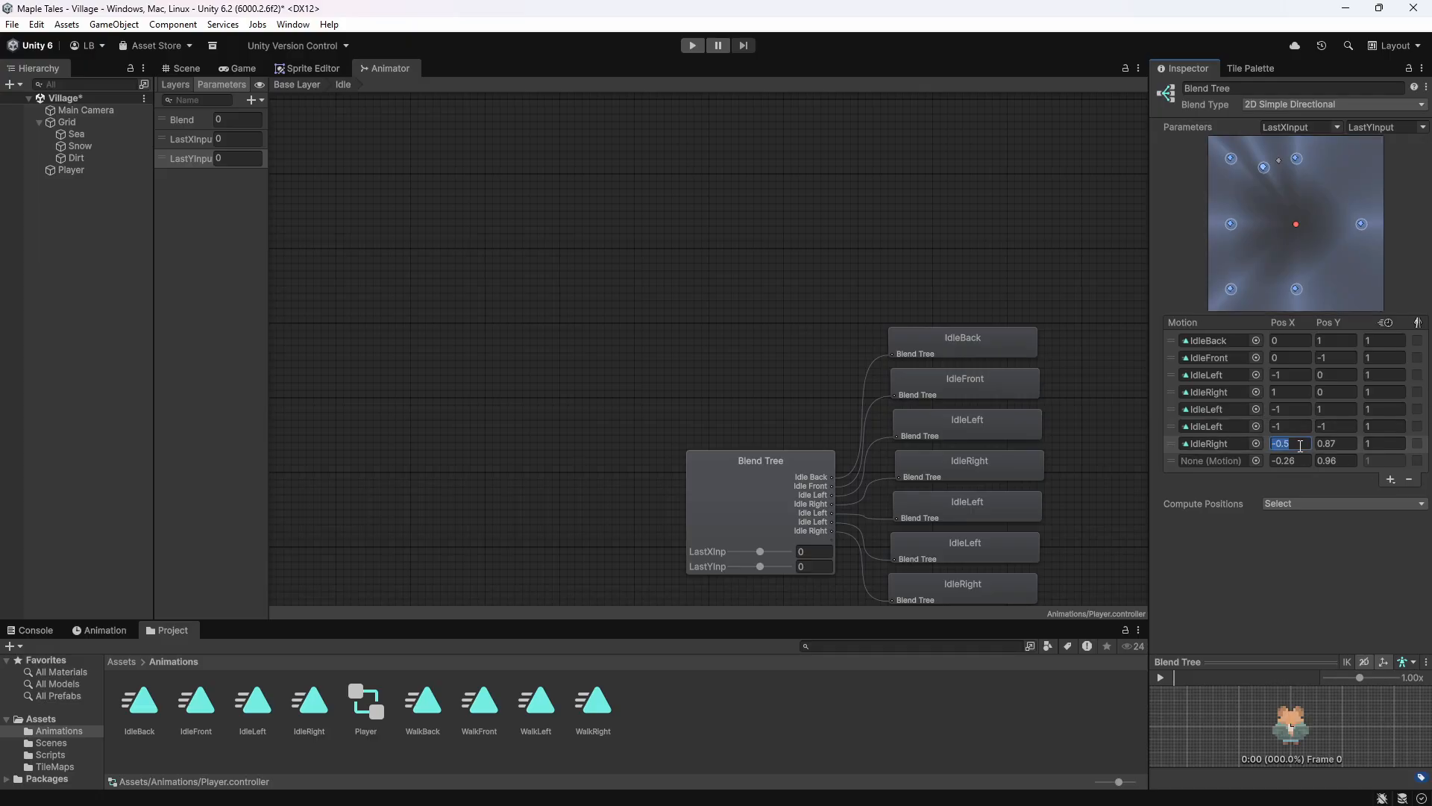
{"action": "type", "text": "1"}
{"action": "left_click", "coordinate": [1346, 445]}
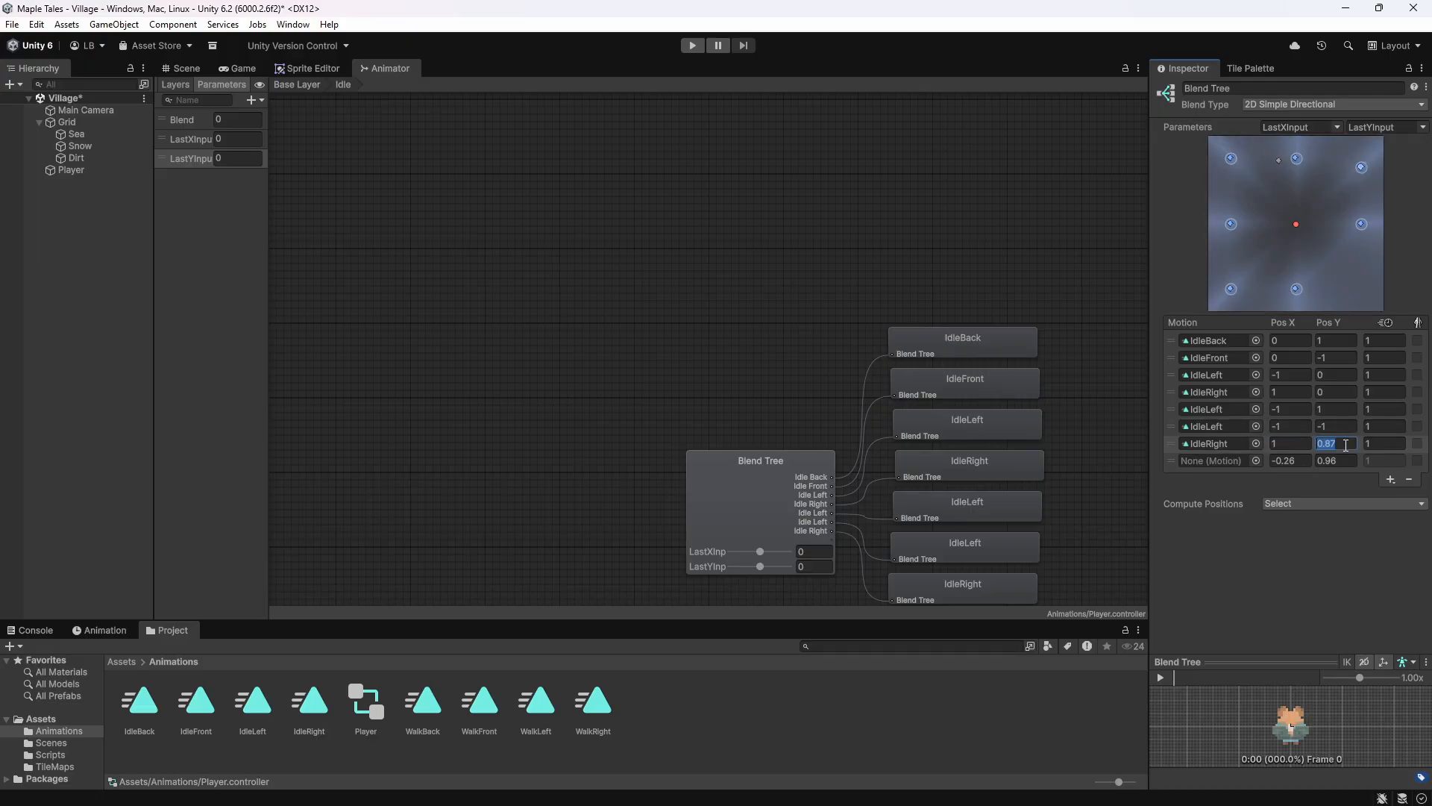
{"action": "type", "text": "1"}
{"action": "key", "text": "Return"}
Assign the IdleRight clip to the eighth motion and set its position to X 1, Y -1.
{"action": "left_click_drag", "start_coordinate": [309, 699], "coordinate": [1212, 463]}
{"action": "left_click", "coordinate": [1305, 459]}
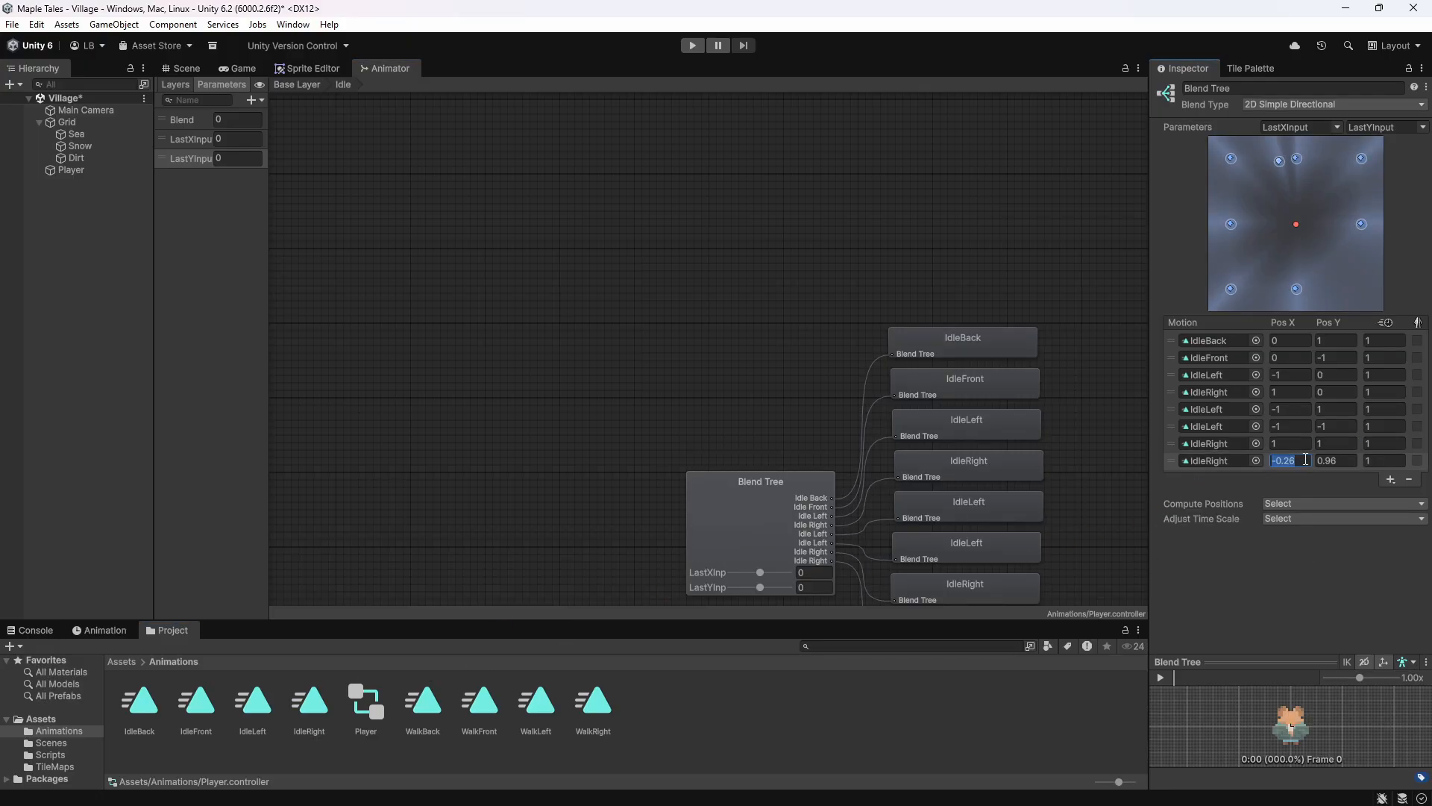
{"action": "type", "text": "1"}
{"action": "left_click", "coordinate": [1346, 464]}
{"action": "type", "text": "-1"}
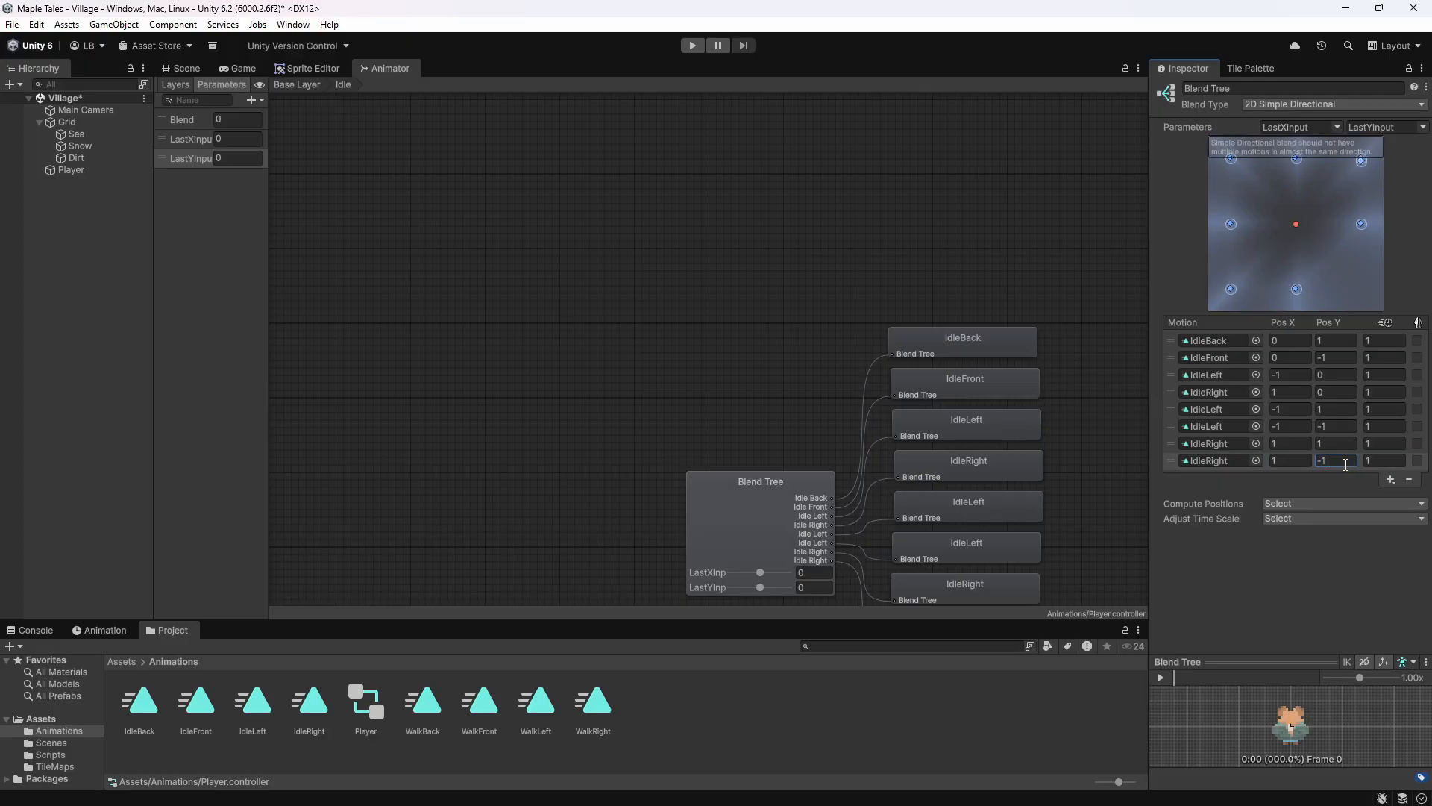
{"action": "key", "text": "Return"}
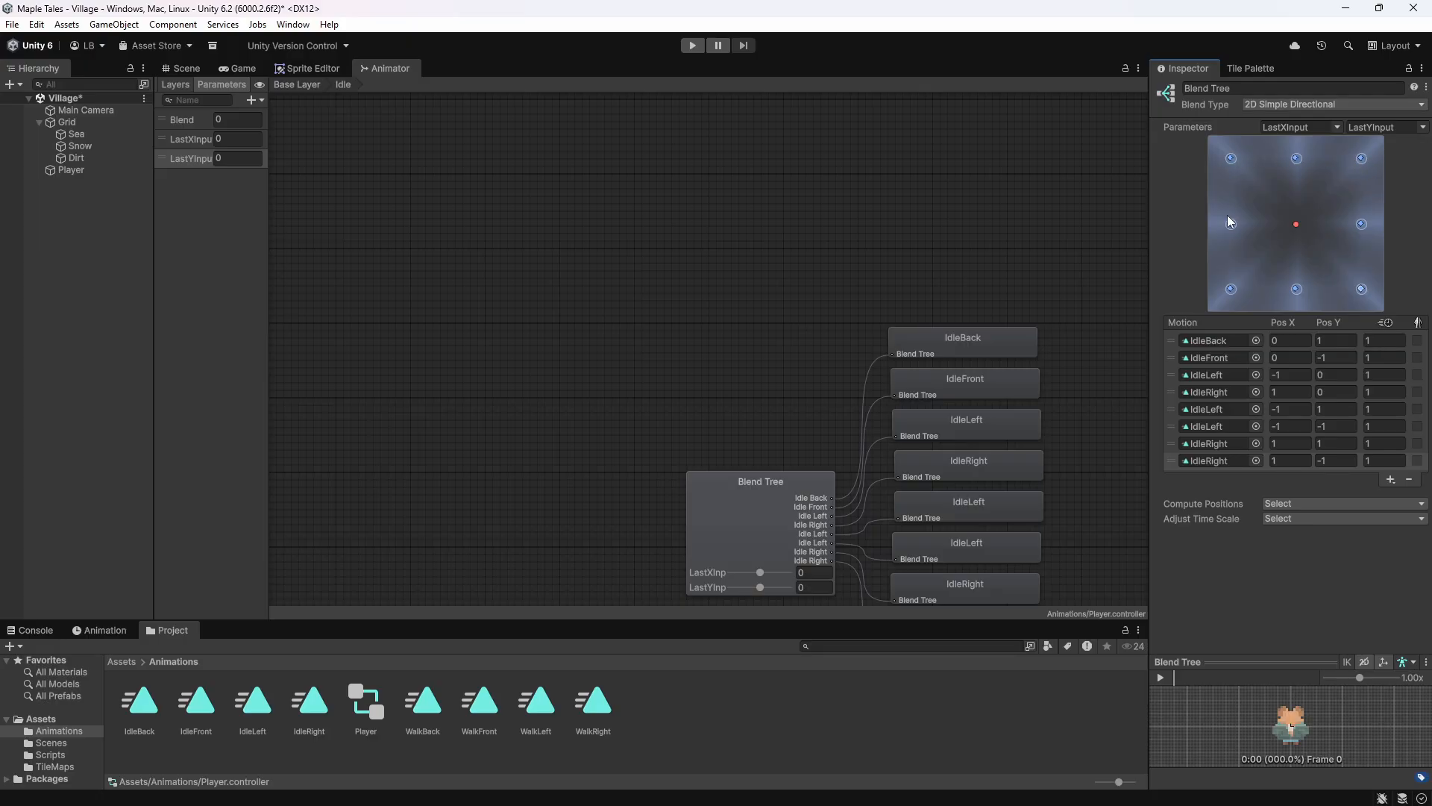
Examine each motion point in the Idle blend graph and which idle clip it corresponds to.
{"action": "left_click", "coordinate": [1296, 158]}
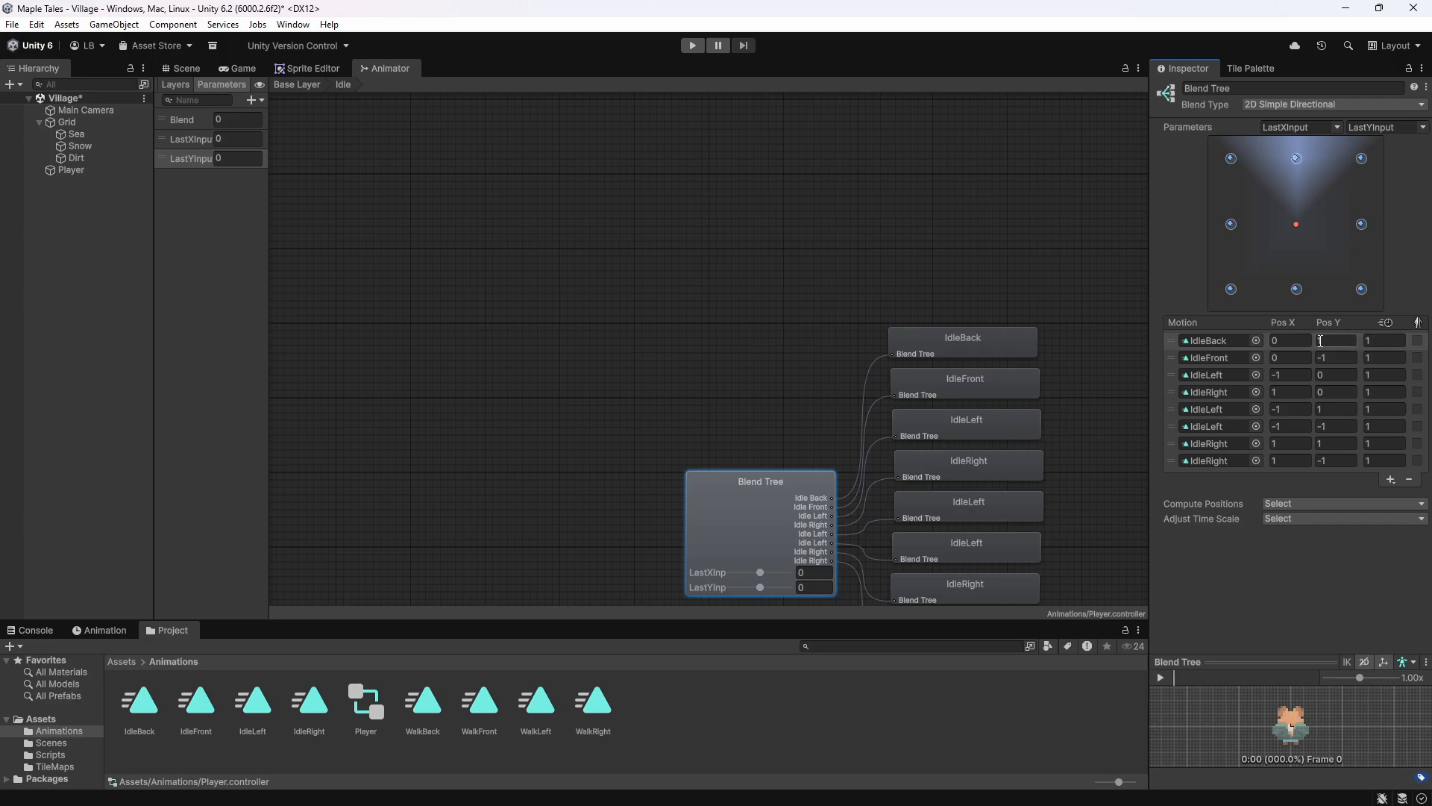
{"action": "left_click", "coordinate": [1296, 290]}
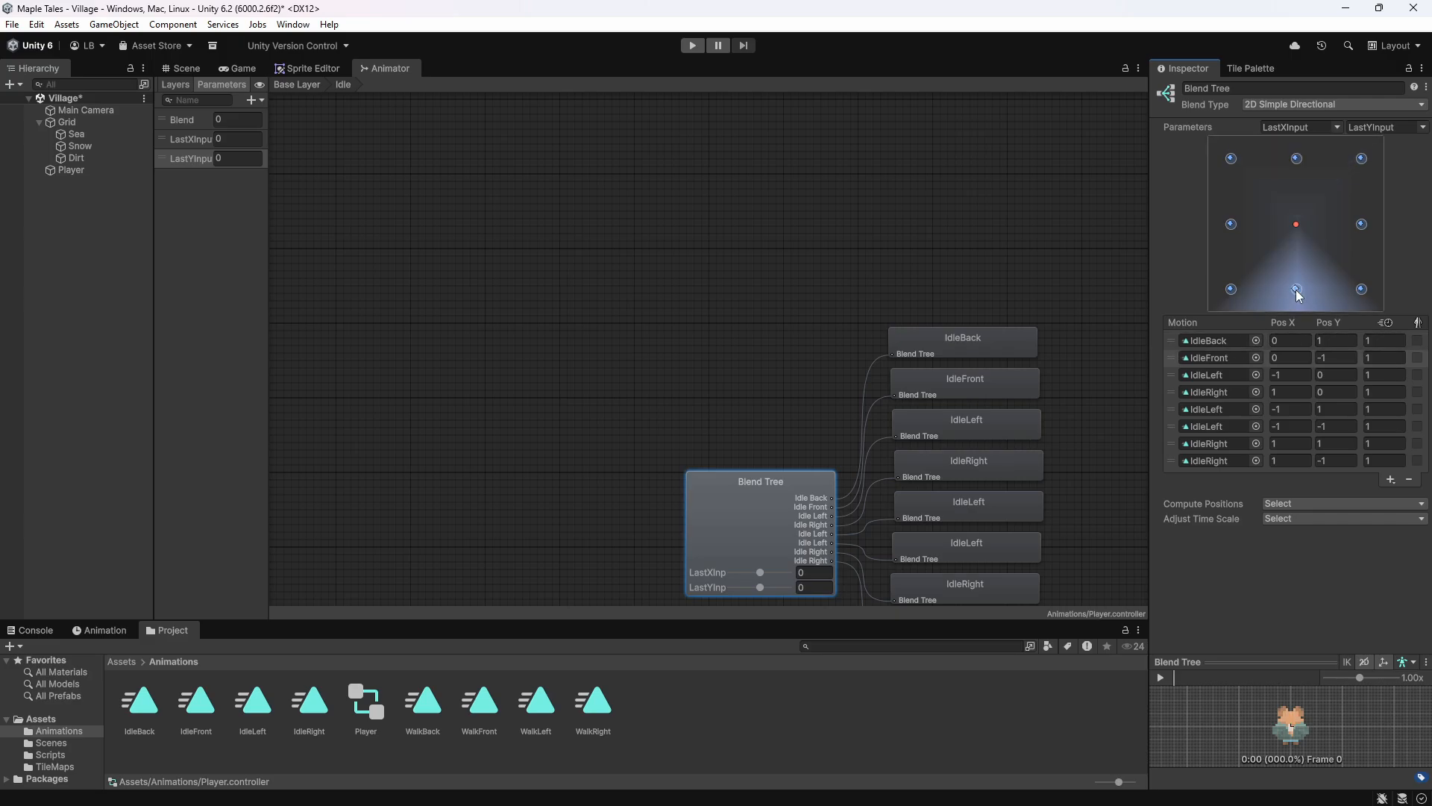
{"action": "left_click", "coordinate": [1231, 223]}
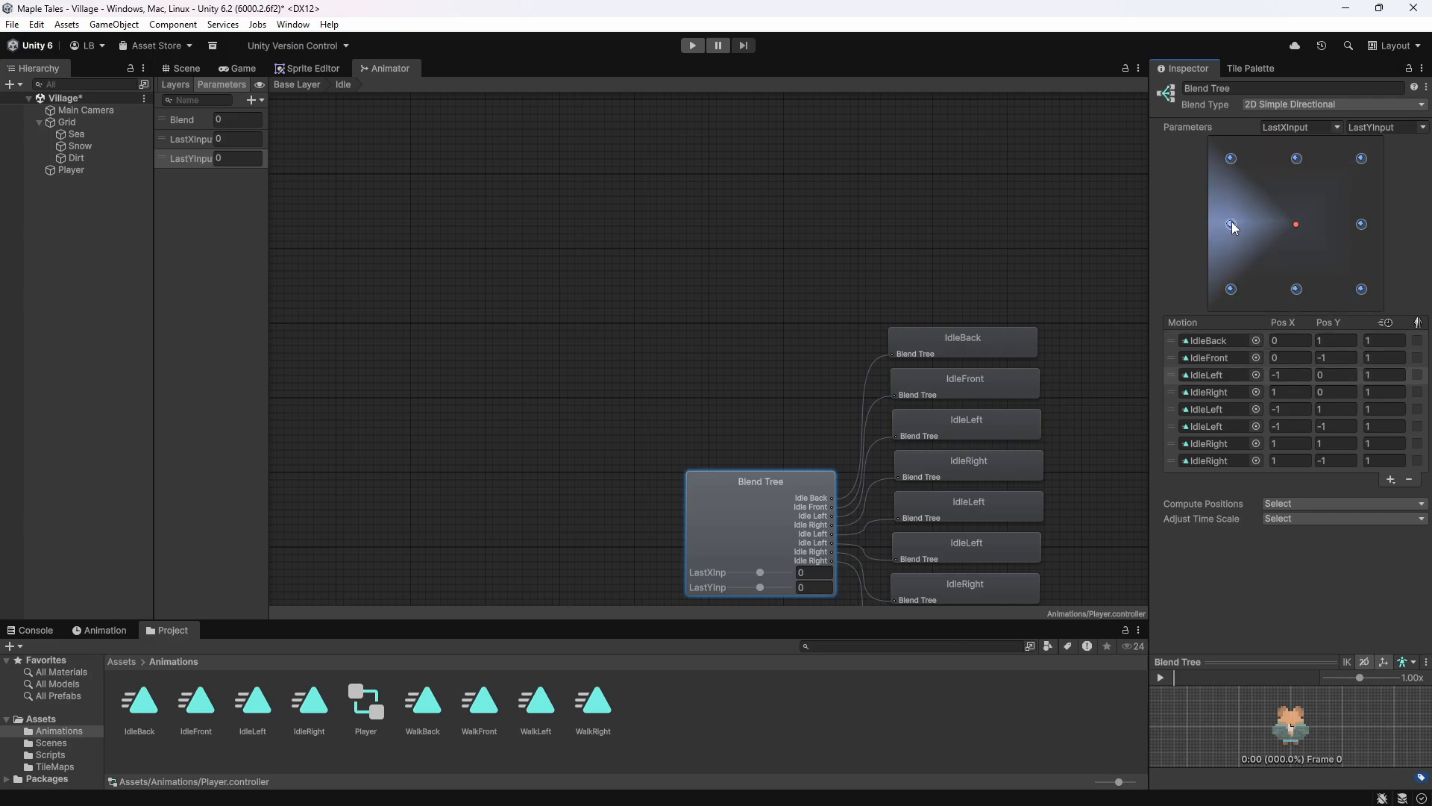
{"action": "left_click", "coordinate": [1231, 290]}
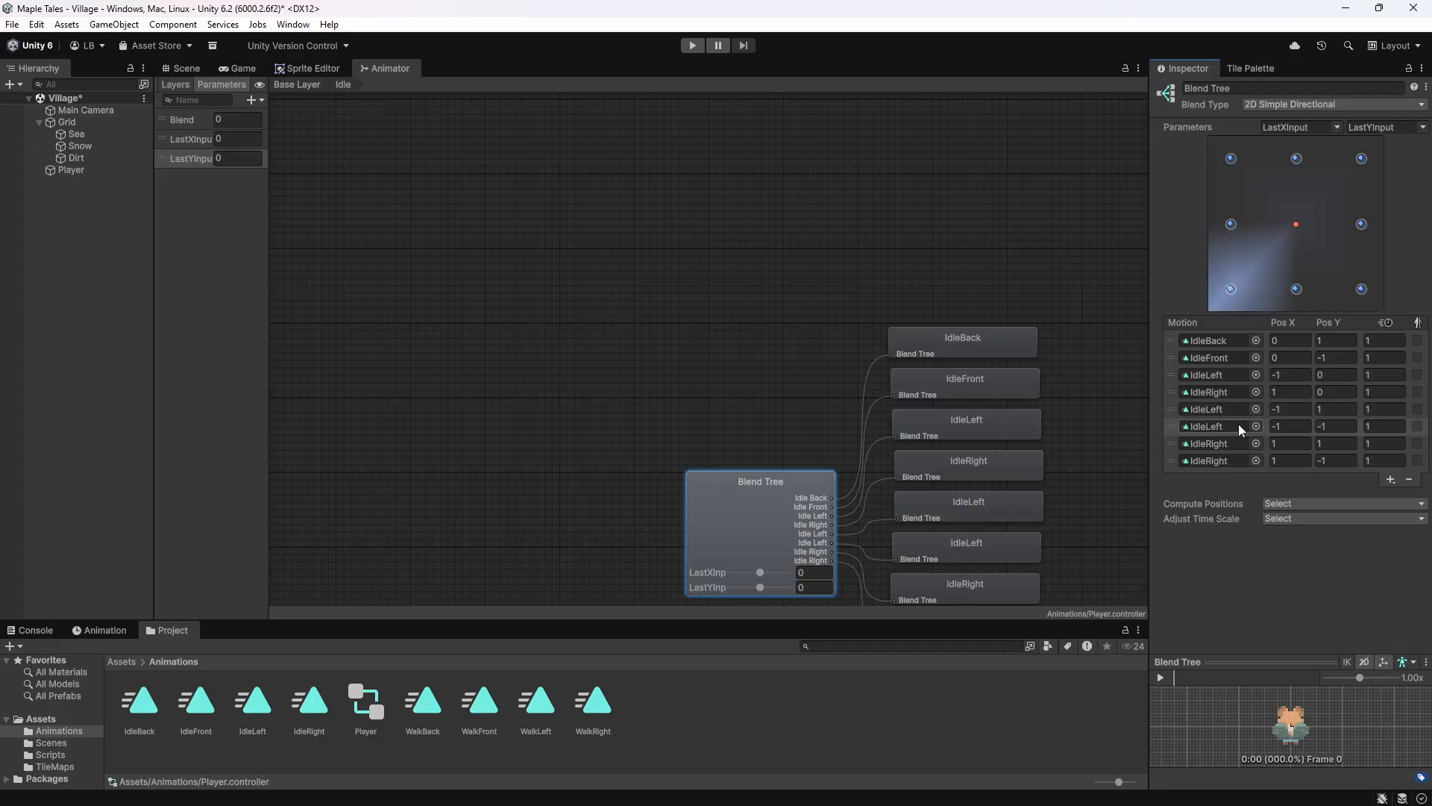
{"action": "left_click", "coordinate": [1231, 158]}
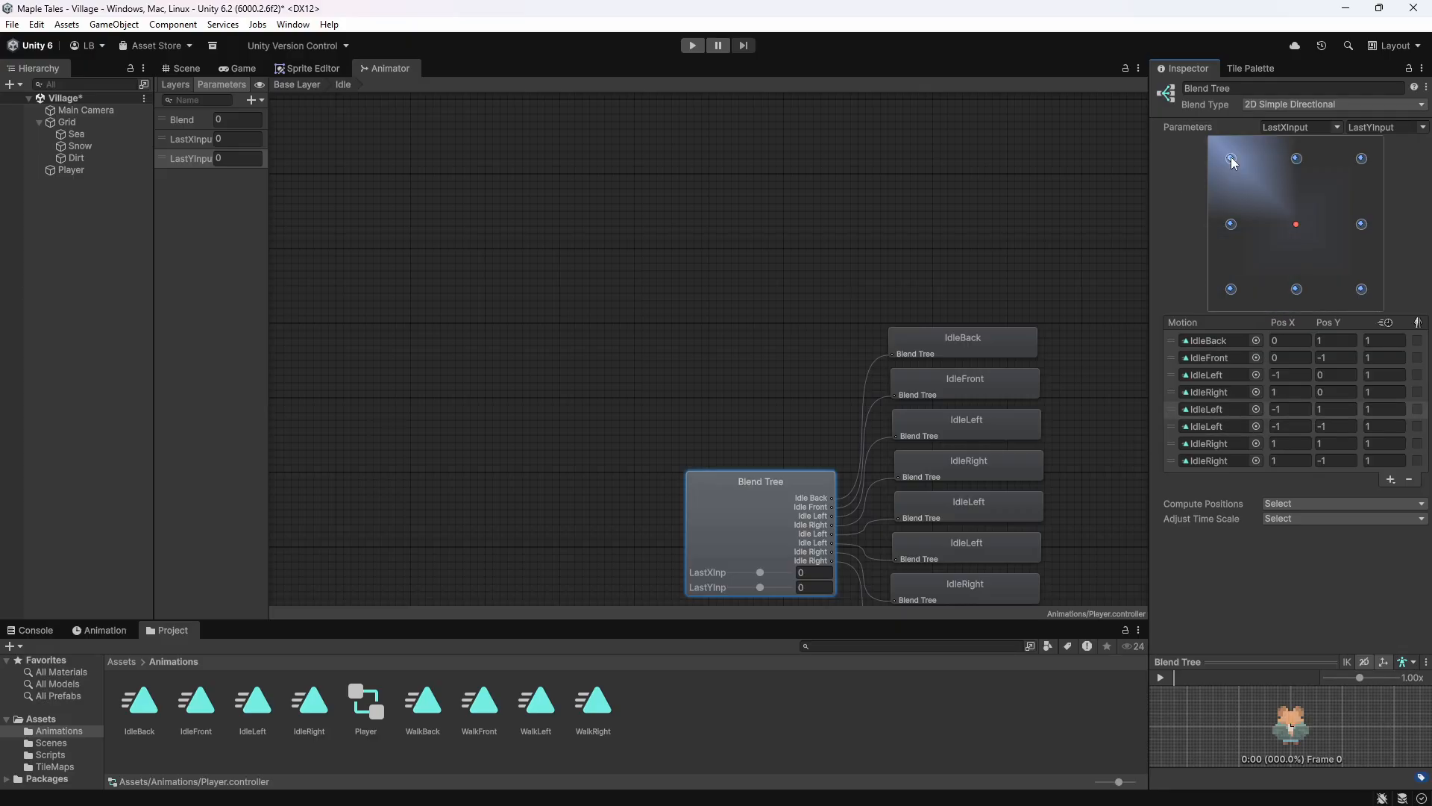
{"action": "left_click", "coordinate": [1361, 158]}
{"action": "left_click", "coordinate": [1361, 223]}
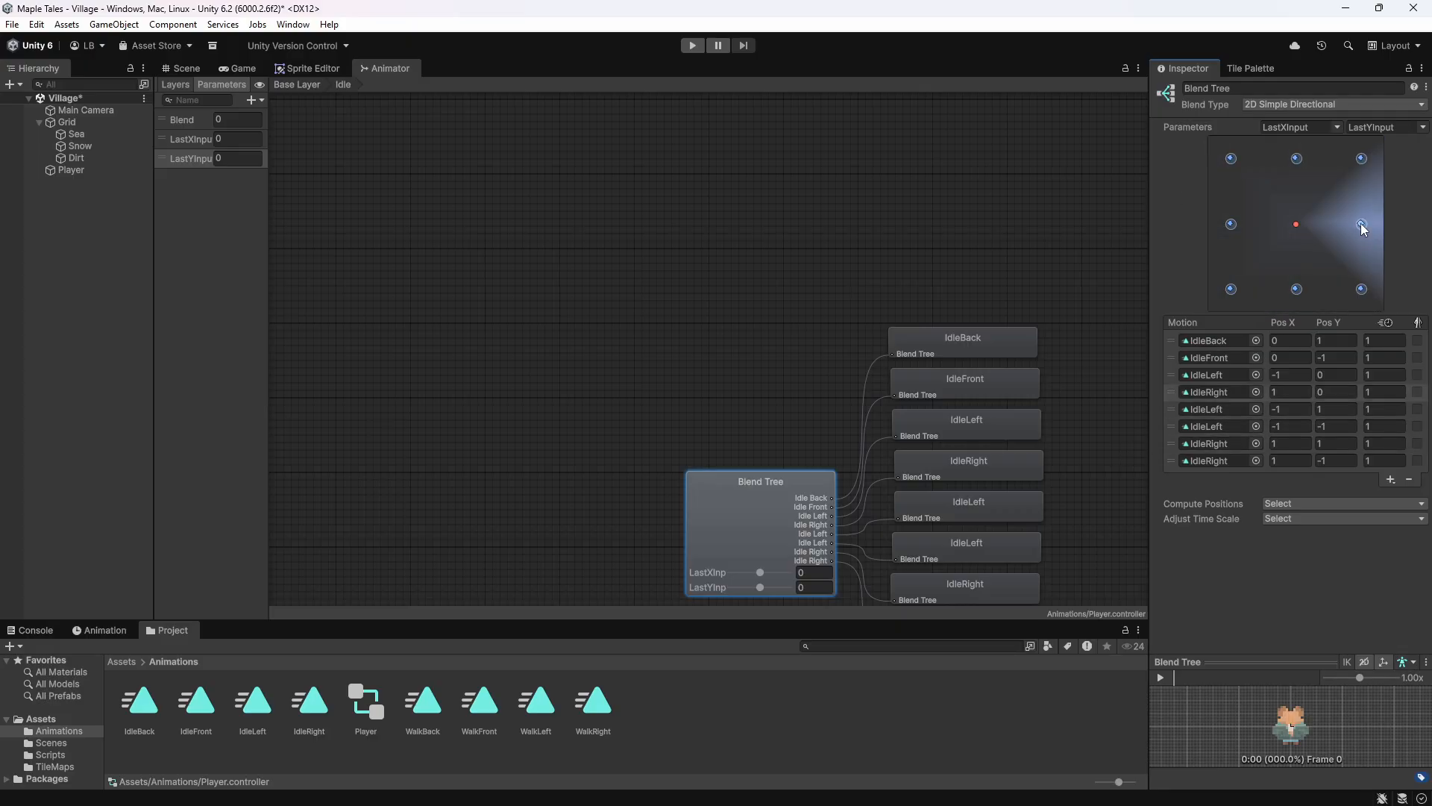
{"action": "left_click", "coordinate": [1360, 287]}
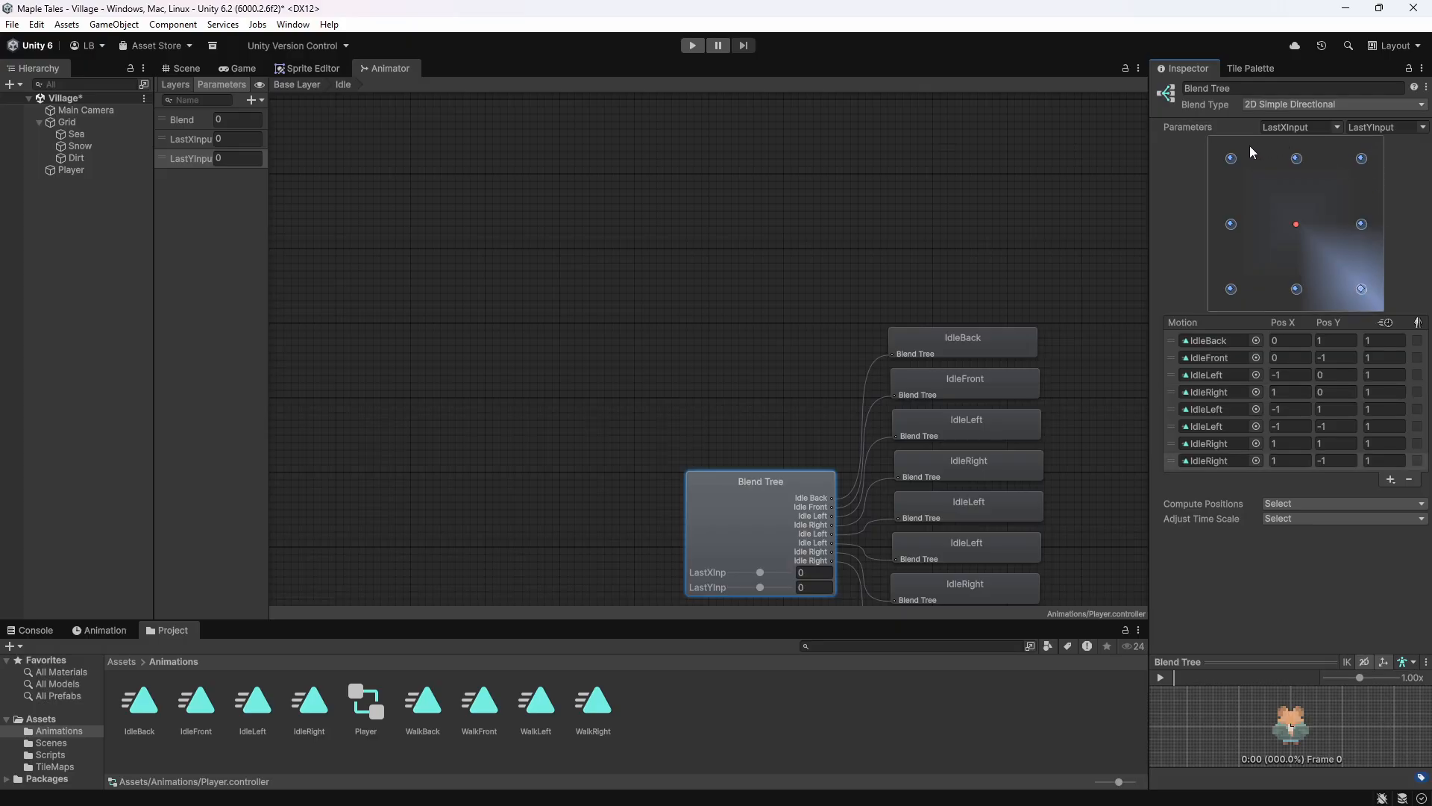
{"action": "left_click", "coordinate": [1314, 225]}
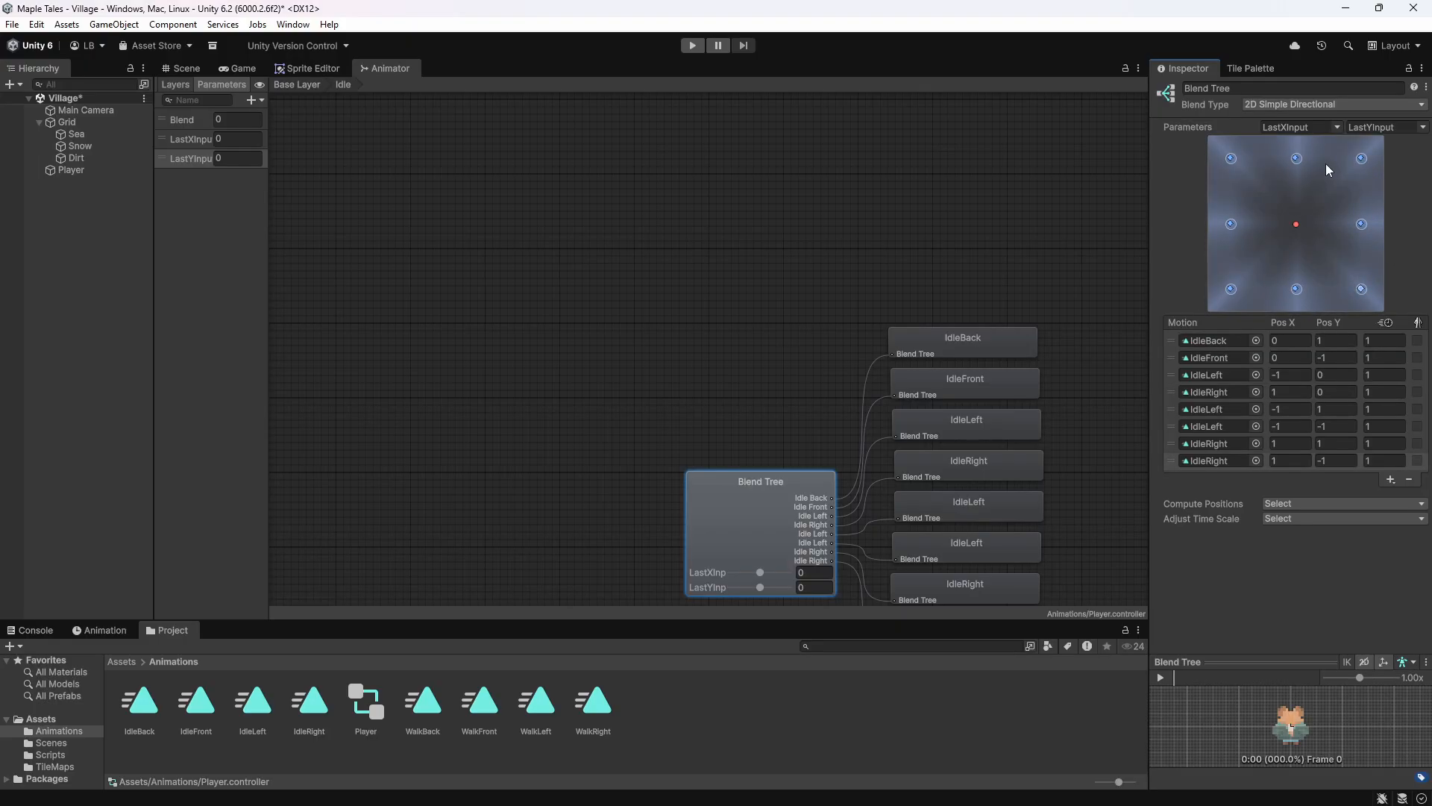
{"action": "scroll", "coordinate": [691, 510], "scroll_direction": "down", "scroll_amount": 2}
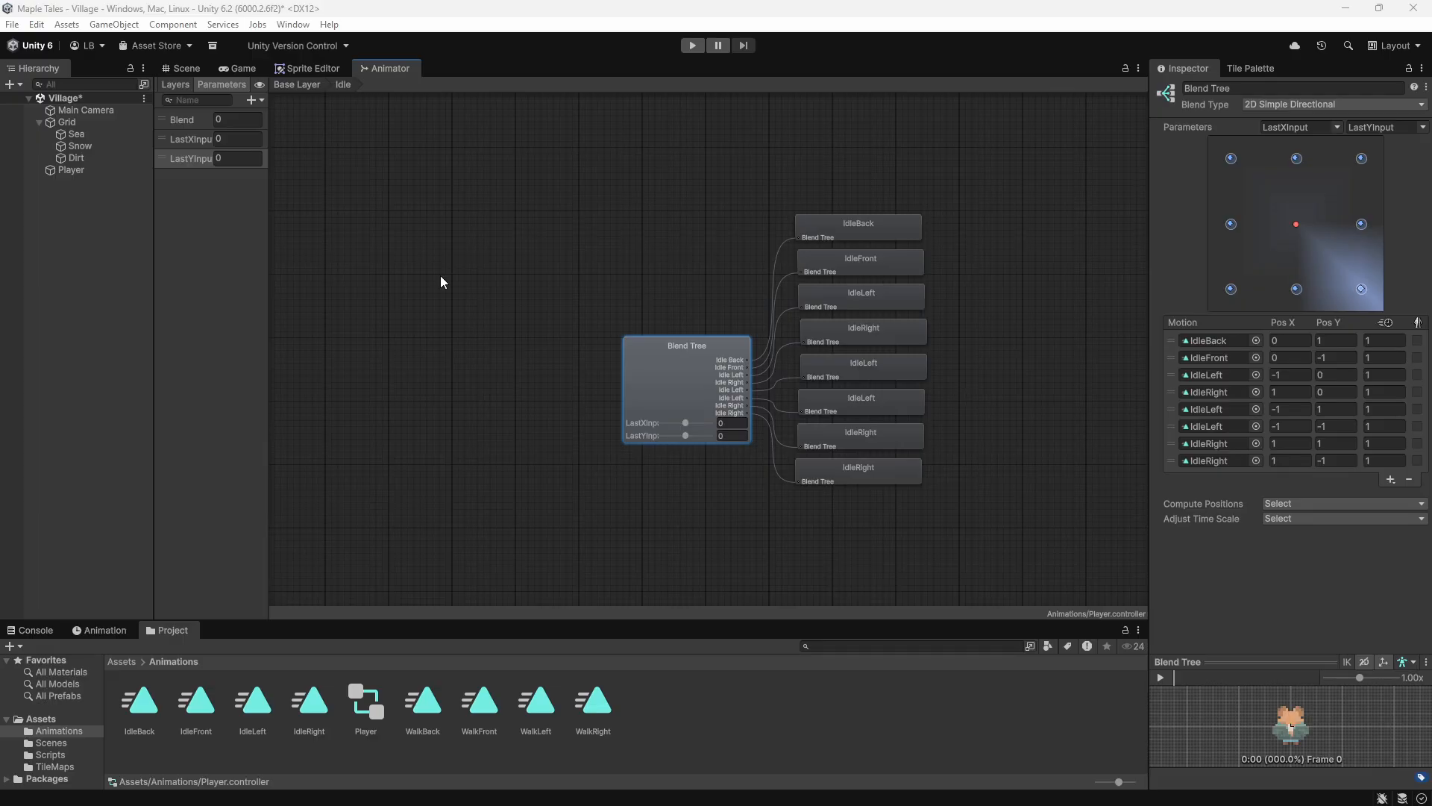
Return to the Base Layer, create a new blend tree state between Idle and Exit, and name it Walk.
{"action": "left_click", "coordinate": [292, 83]}
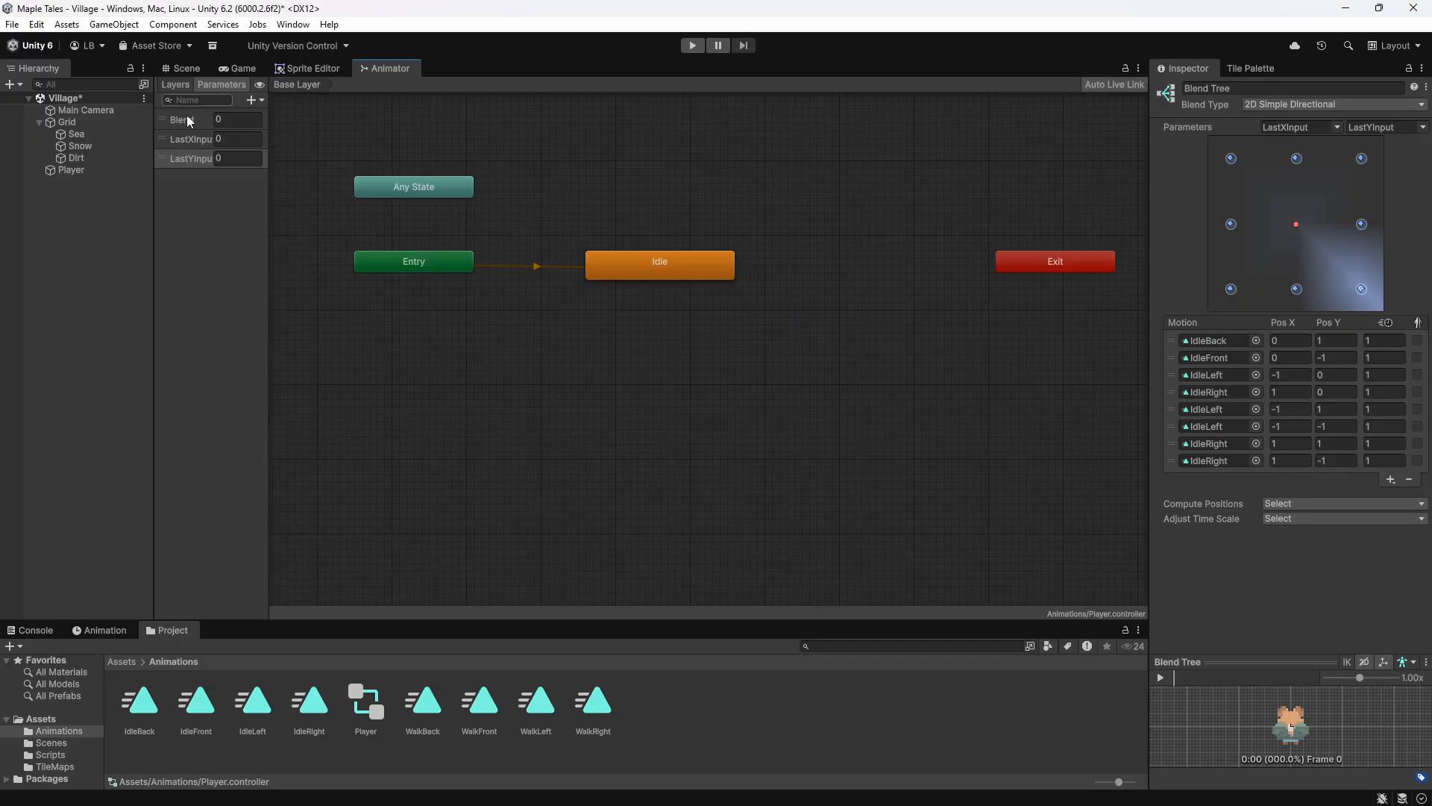
{"action": "right_click", "coordinate": [778, 266]}
{"action": "mouse_move", "coordinate": [861, 273]}
{"action": "left_click", "coordinate": [1003, 310]}
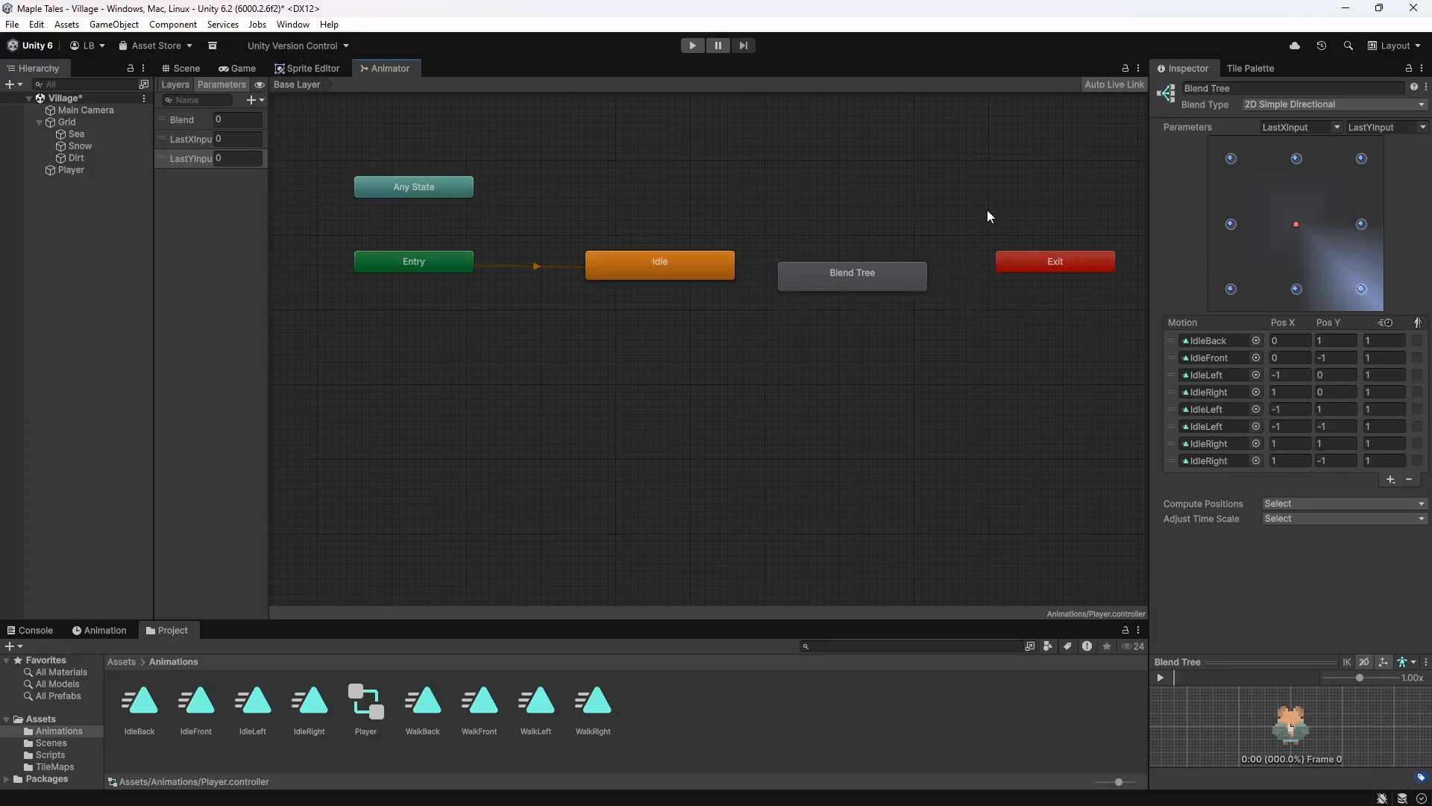
{"action": "left_click", "coordinate": [865, 272]}
{"action": "left_click", "coordinate": [1255, 90]}
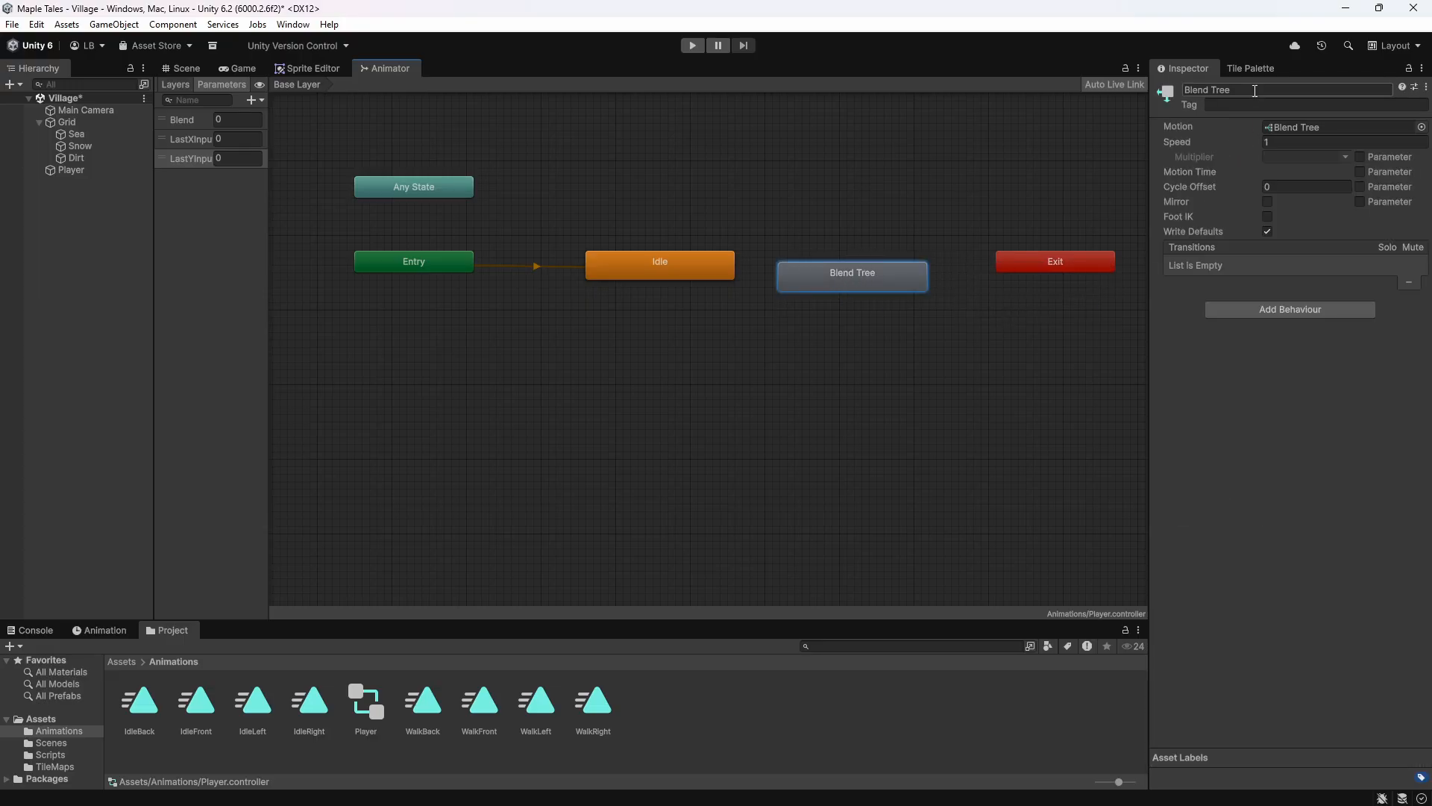
{"action": "type", "text": "Walk"}
{"action": "key", "text": "Return"}
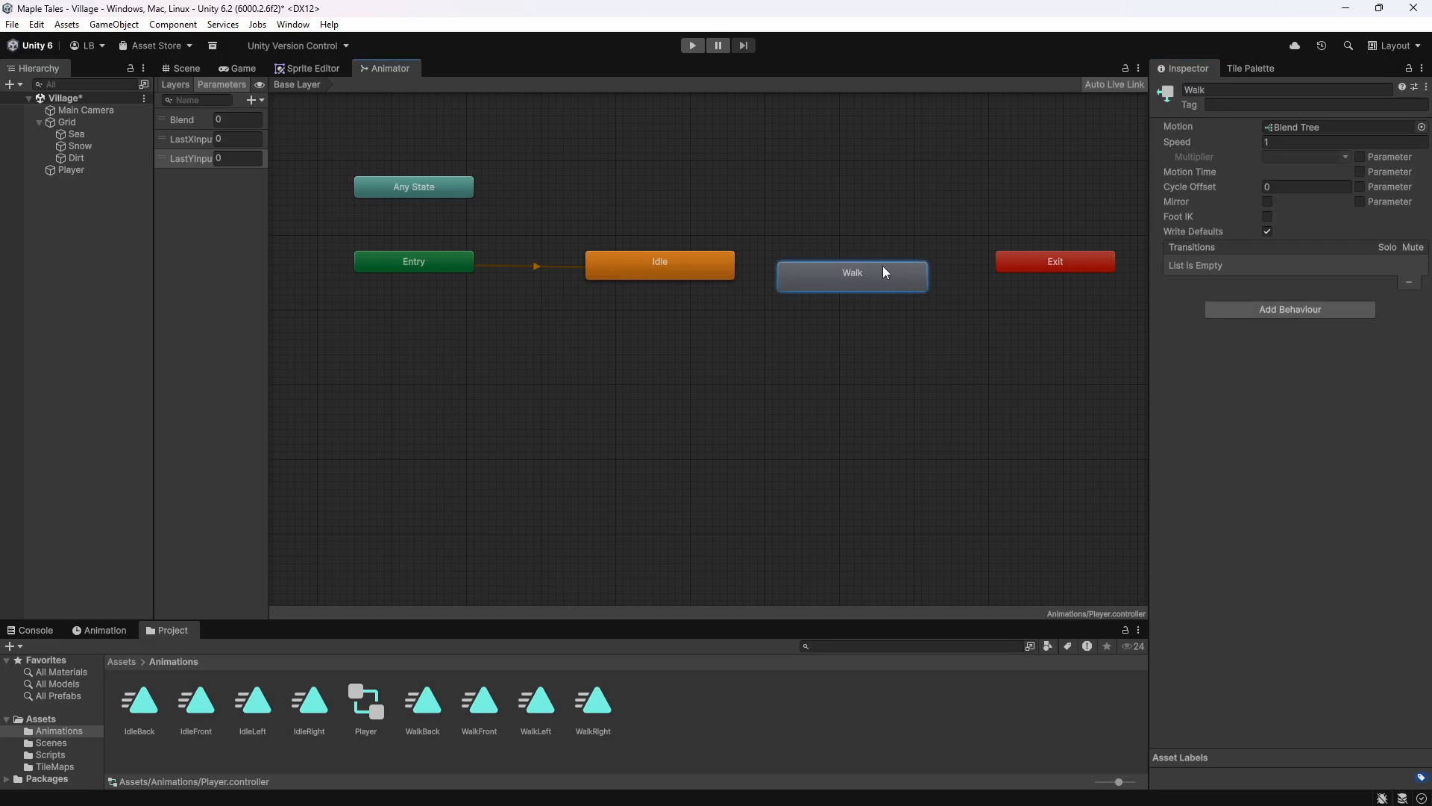
Open the Walk blend tree and set its blend type to 2D Simple Directional.
{"action": "double_click", "coordinate": [884, 273]}
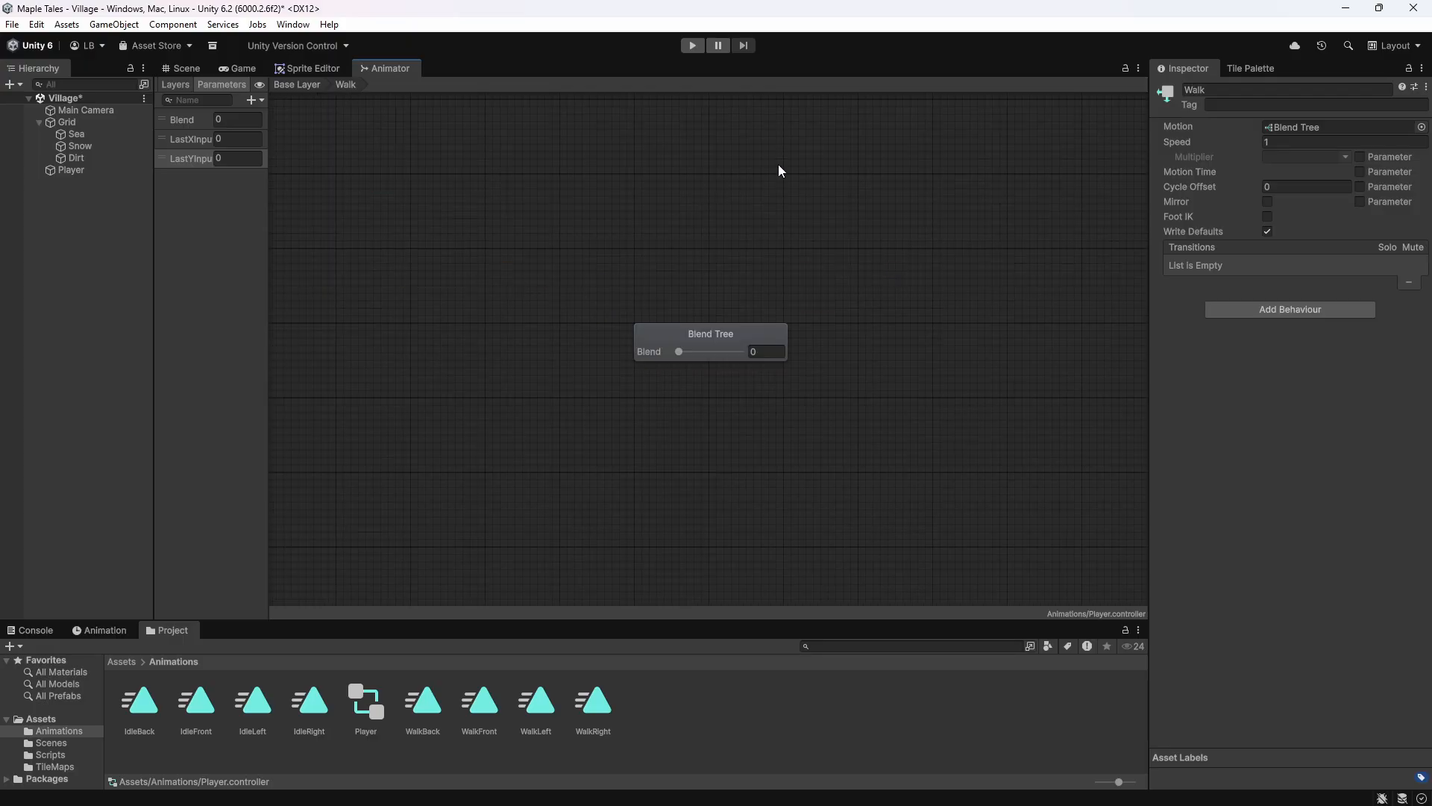
{"action": "left_click", "coordinate": [666, 350]}
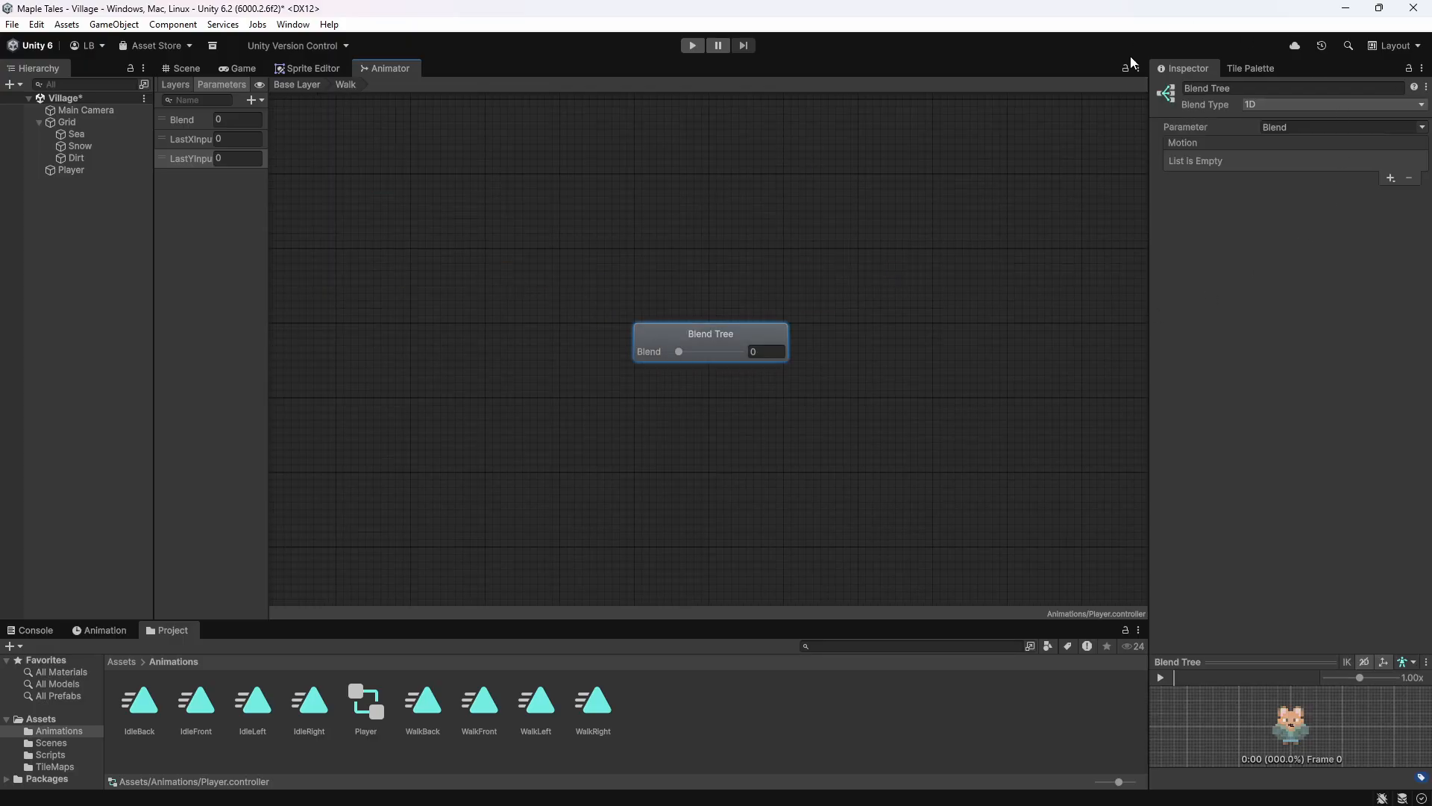
{"action": "left_click", "coordinate": [1348, 104]}
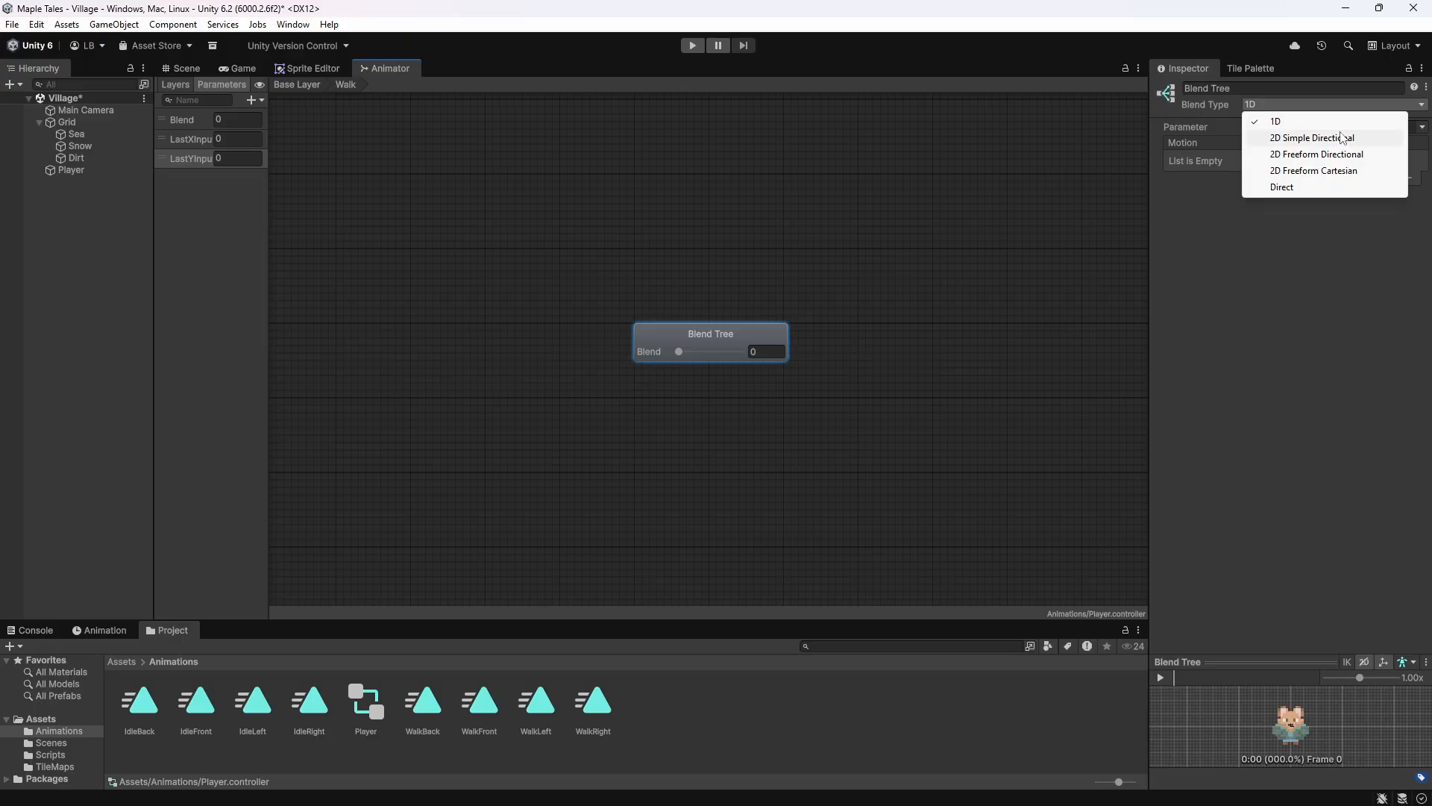
{"action": "left_click", "coordinate": [1342, 139]}
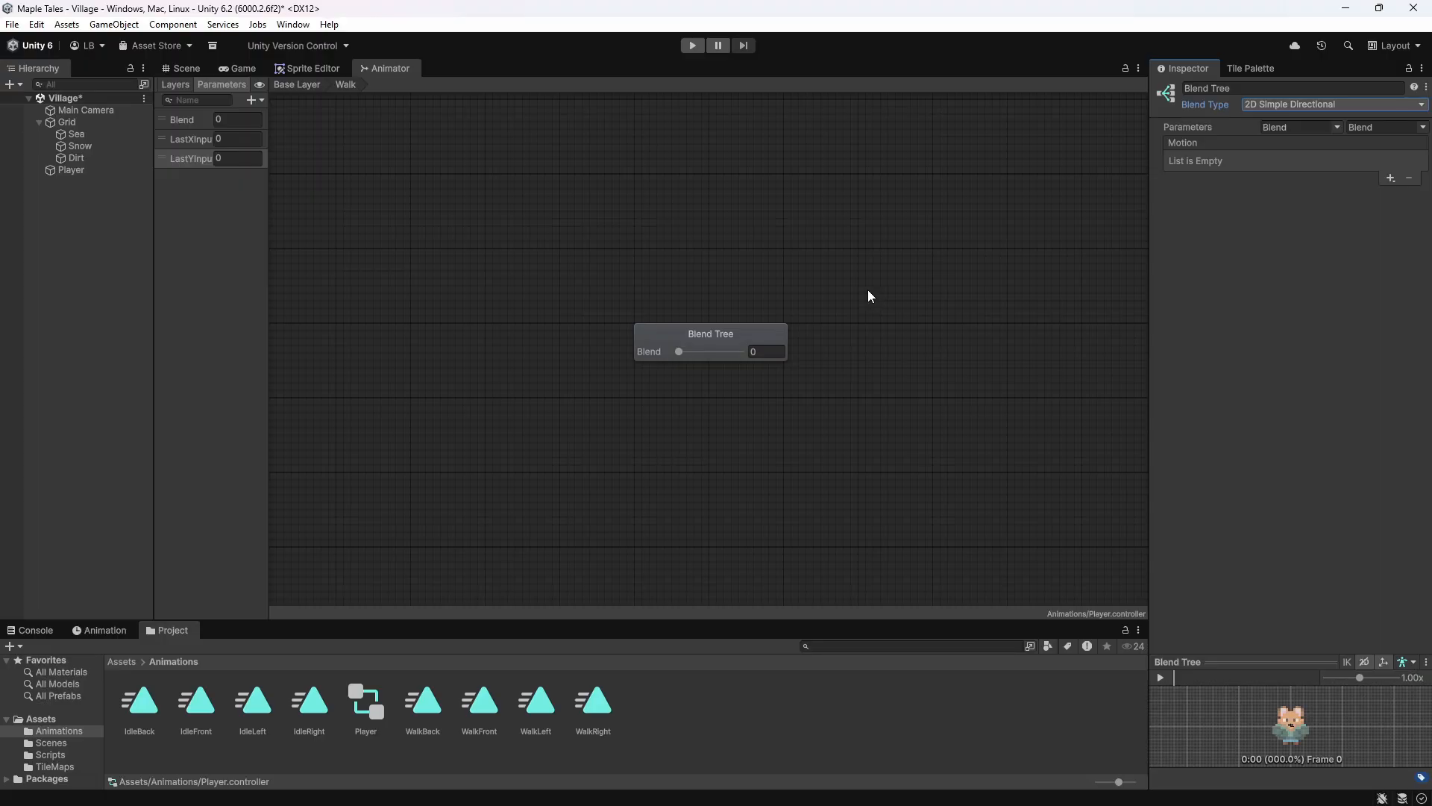
Add two float parameters named CurrentXInput and CurrentYInput.
{"action": "left_click", "coordinate": [256, 101]}
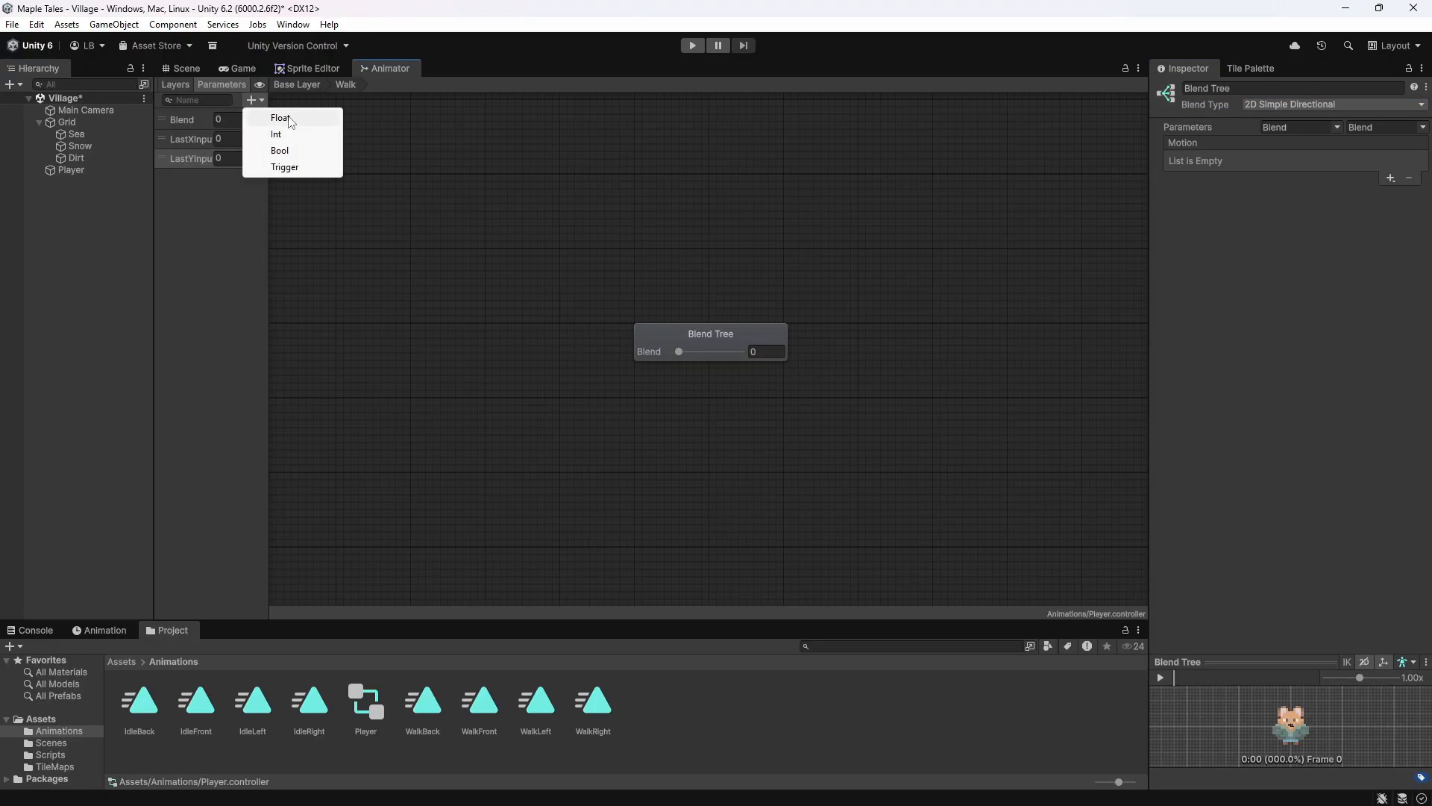
{"action": "left_click", "coordinate": [282, 118]}
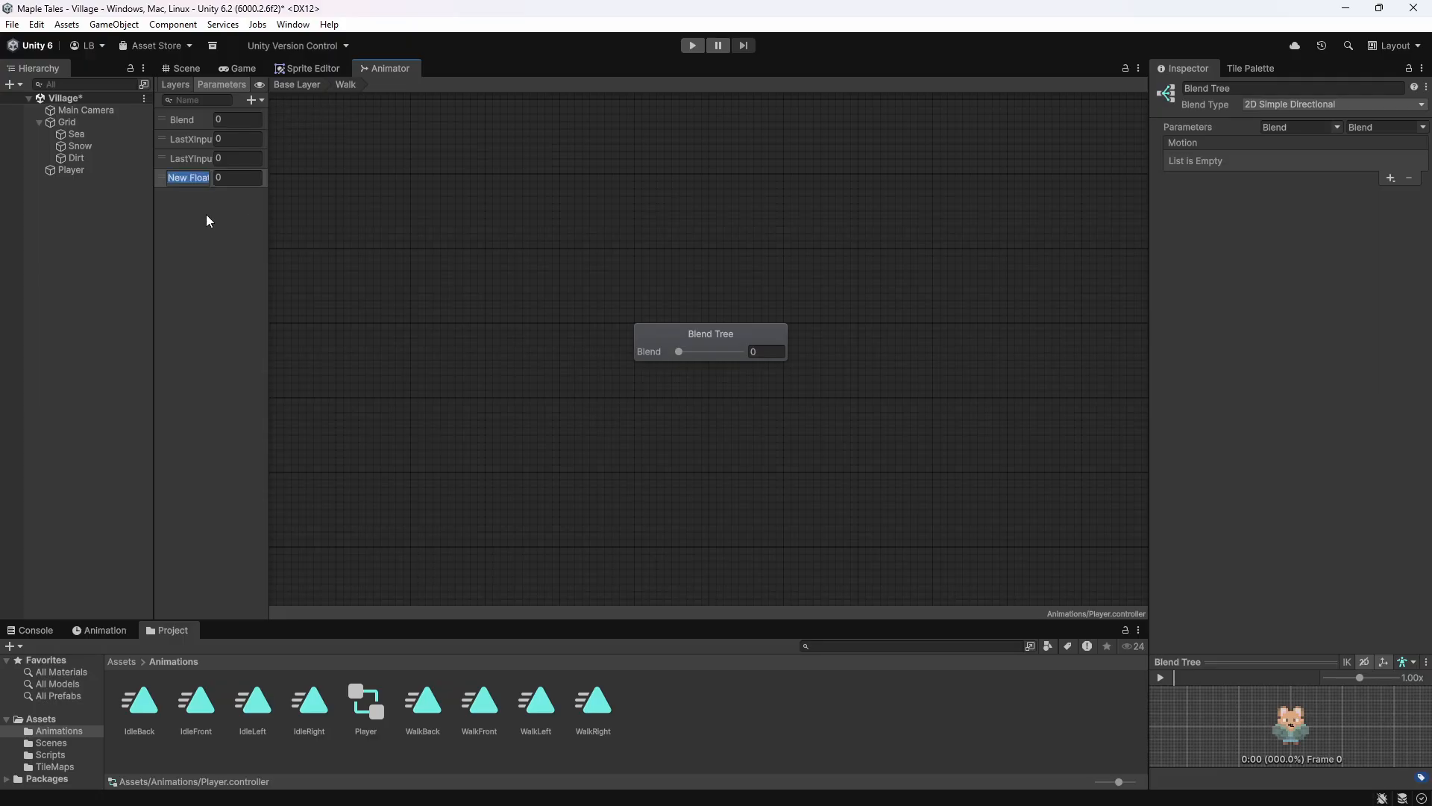
{"action": "type", "text": "CurrentXInput"}
{"action": "key", "text": "Return"}
{"action": "left_click", "coordinate": [255, 99]}
{"action": "left_click", "coordinate": [281, 118]}
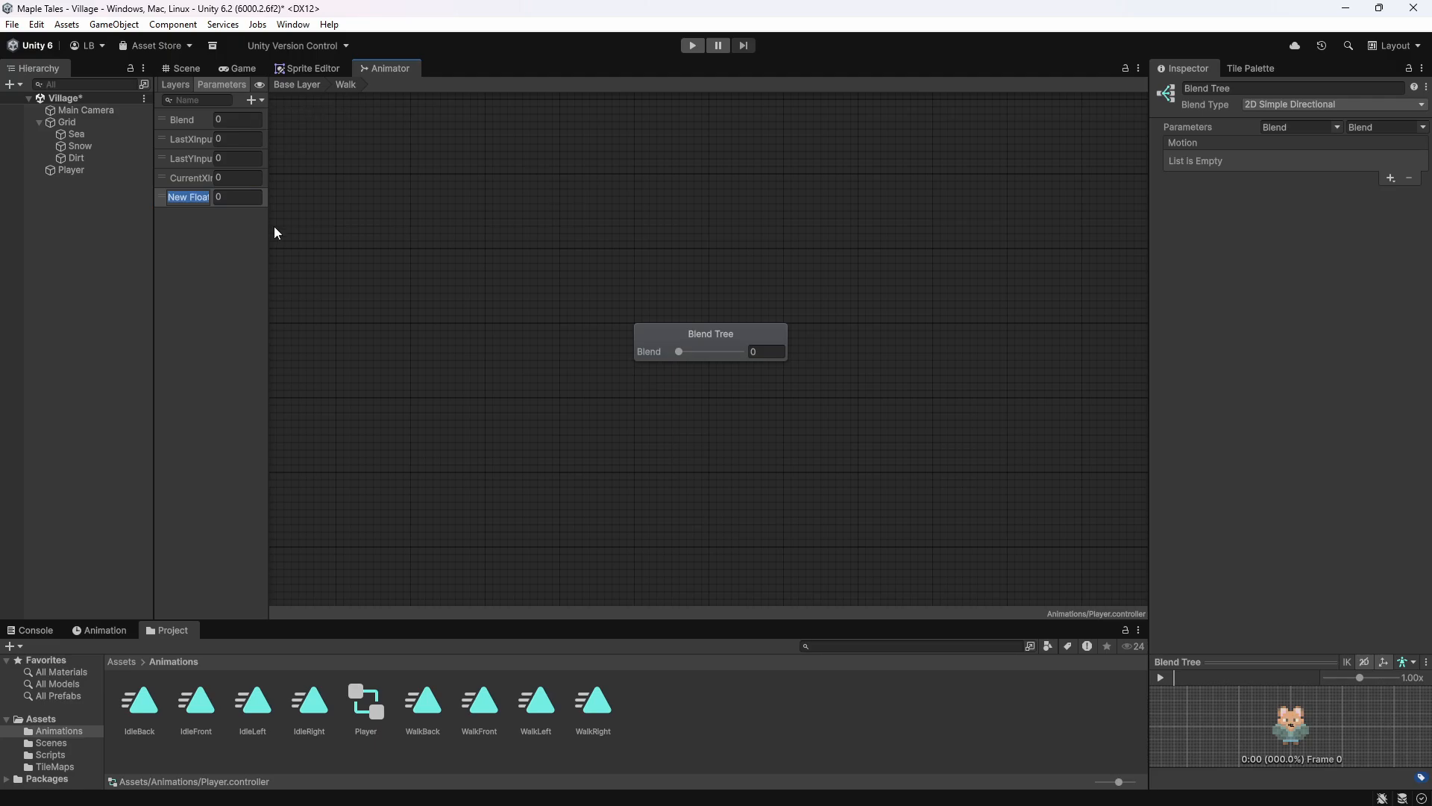
{"action": "type", "text": "CurrentYInput"}
{"action": "key", "text": "Return"}
Set the Walk blend tree's two blend parameters to CurrentXInput and CurrentYInput.
{"action": "left_click", "coordinate": [1337, 128]}
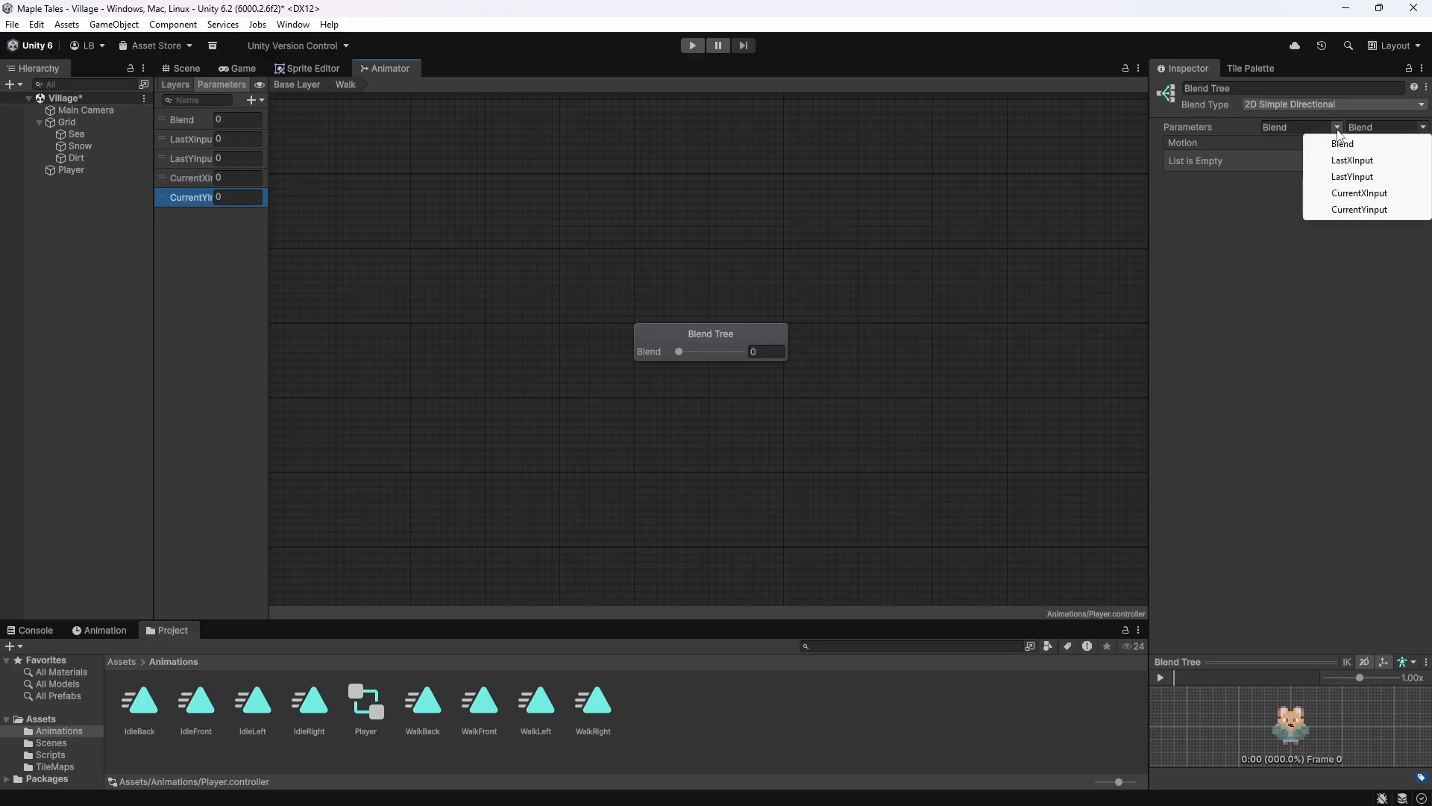
{"action": "left_click", "coordinate": [1339, 193]}
{"action": "left_click", "coordinate": [1422, 127]}
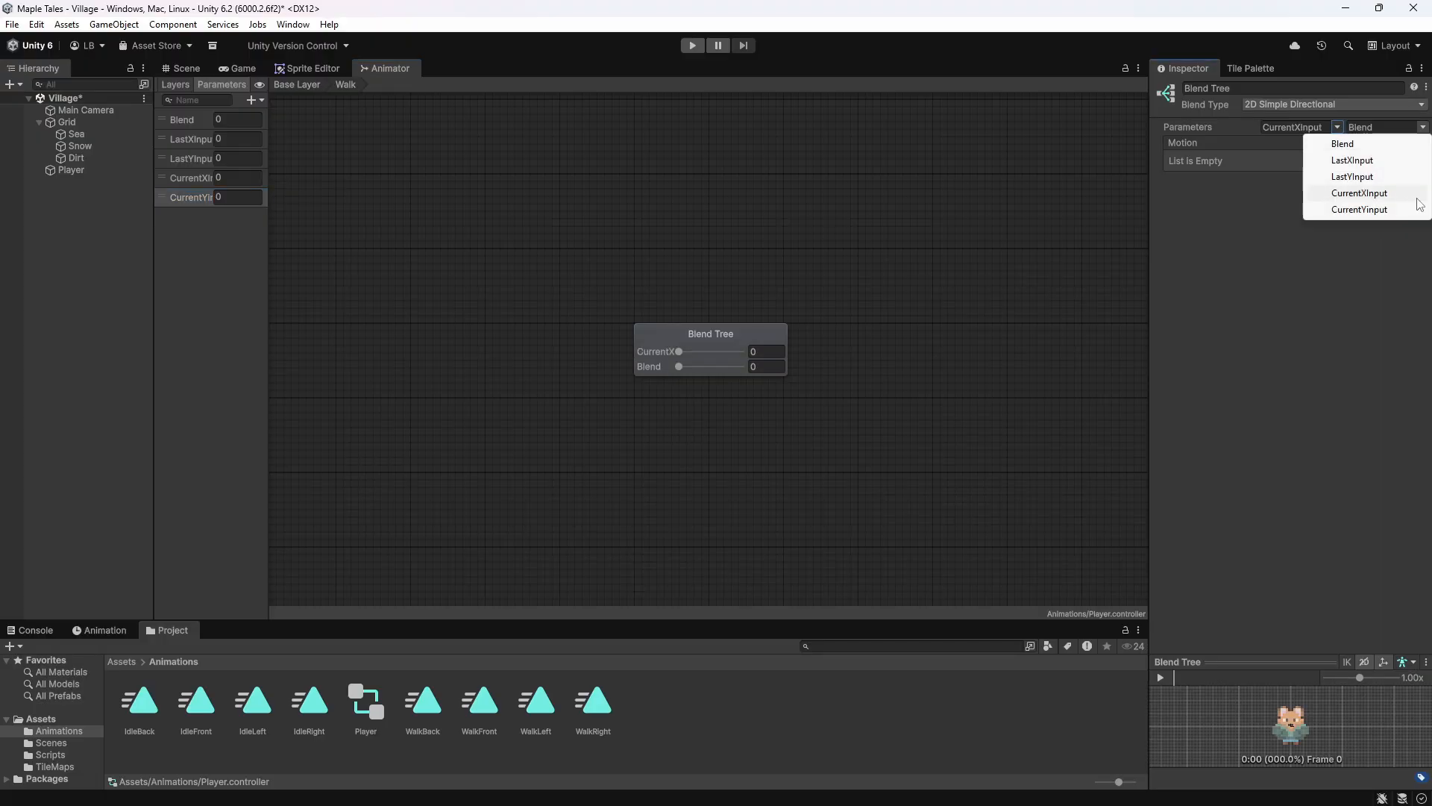
{"action": "left_click", "coordinate": [1340, 211]}
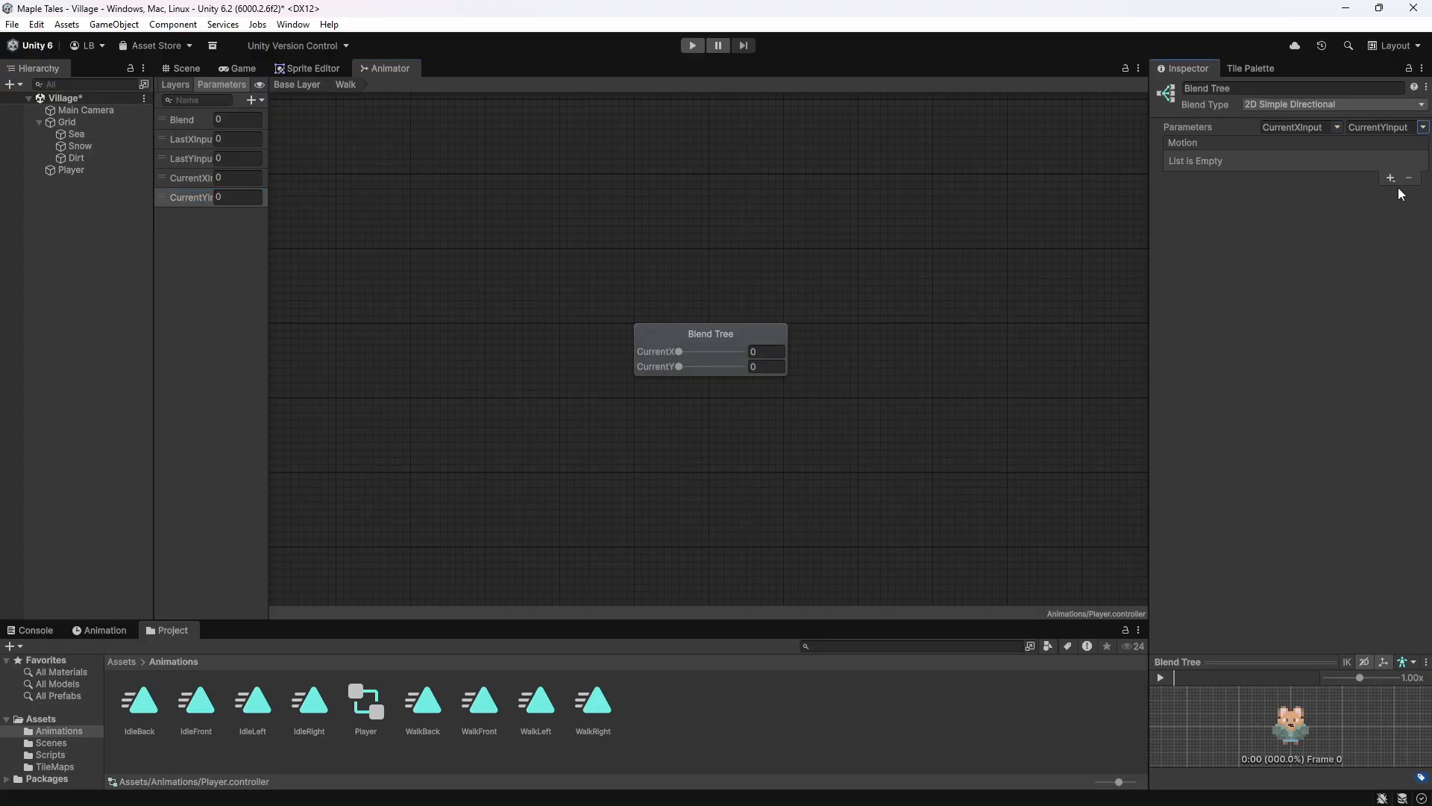
Add eight empty motion fields to the Walk blend tree.
{"action": "left_click", "coordinate": [1391, 178]}
{"action": "left_click", "coordinate": [1340, 194]}
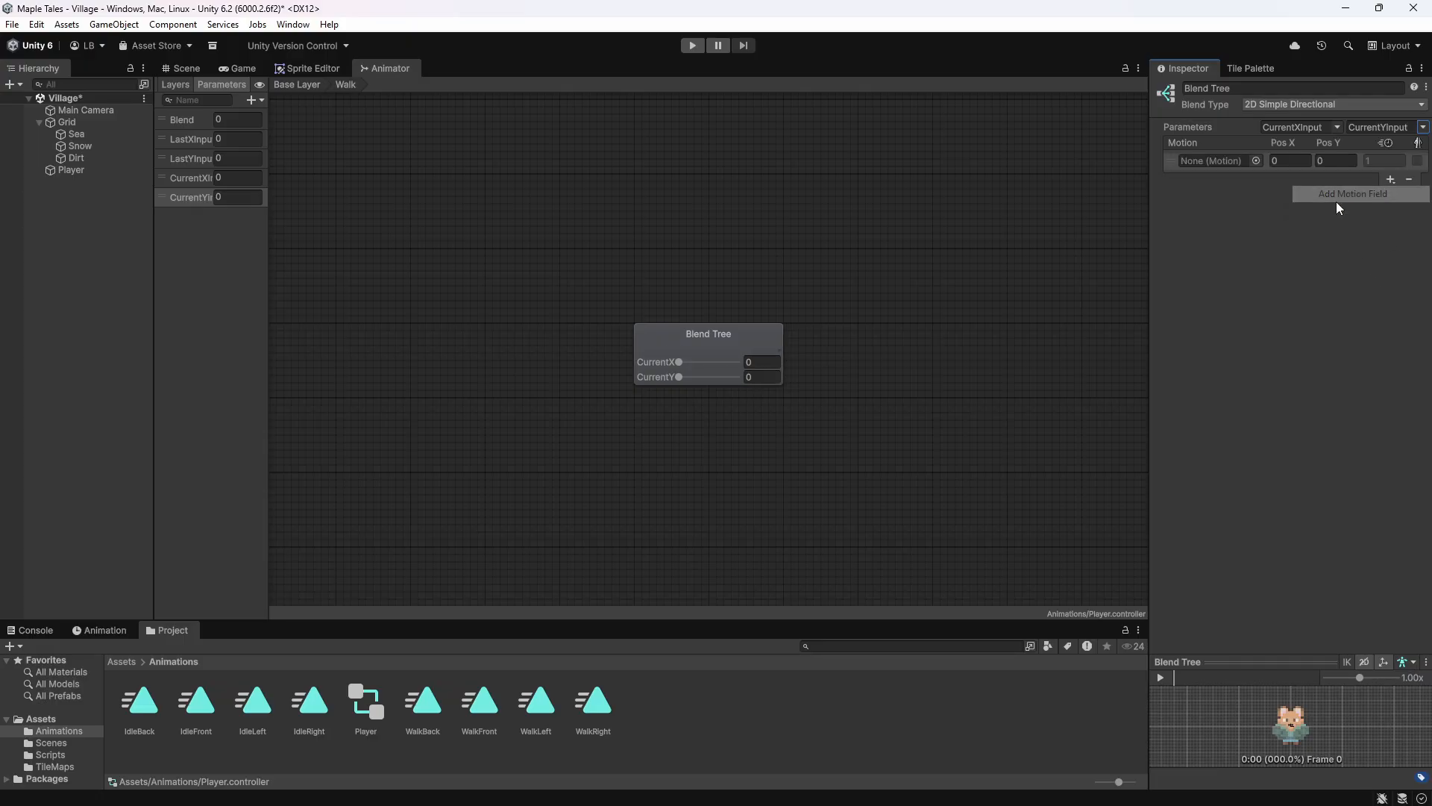
{"action": "left_click", "coordinate": [1389, 180]}
{"action": "left_click", "coordinate": [1386, 195]}
{"action": "left_click", "coordinate": [1389, 376]}
{"action": "left_click", "coordinate": [1389, 392]}
{"action": "left_click", "coordinate": [1389, 394]}
{"action": "left_click", "coordinate": [1389, 409]}
{"action": "left_click", "coordinate": [1389, 411]}
{"action": "left_click", "coordinate": [1389, 427]}
{"action": "left_click", "coordinate": [1388, 429]}
{"action": "left_click", "coordinate": [1391, 446]}
{"action": "left_click", "coordinate": [1390, 449]}
{"action": "left_click", "coordinate": [1391, 463]}
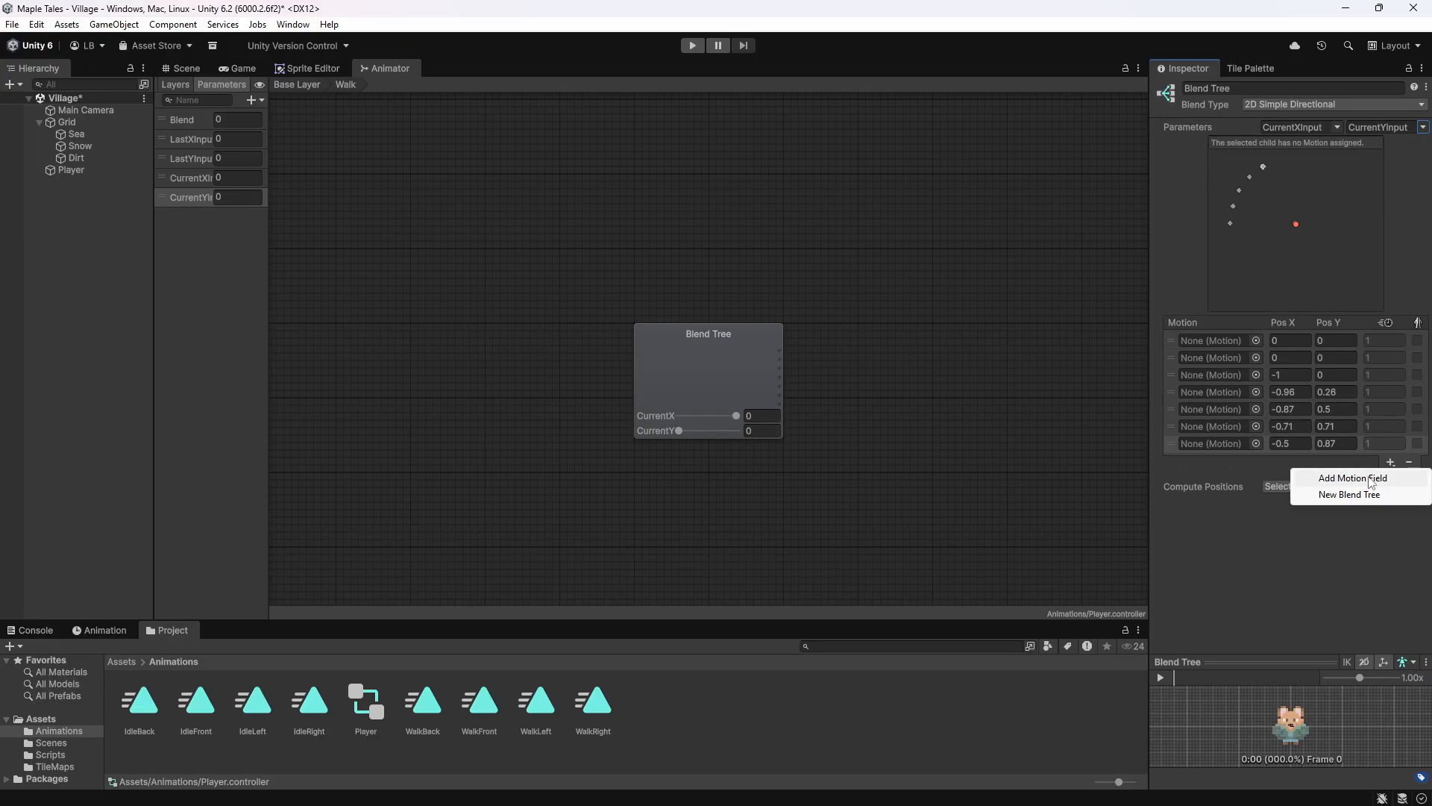
{"action": "left_click", "coordinate": [1368, 476]}
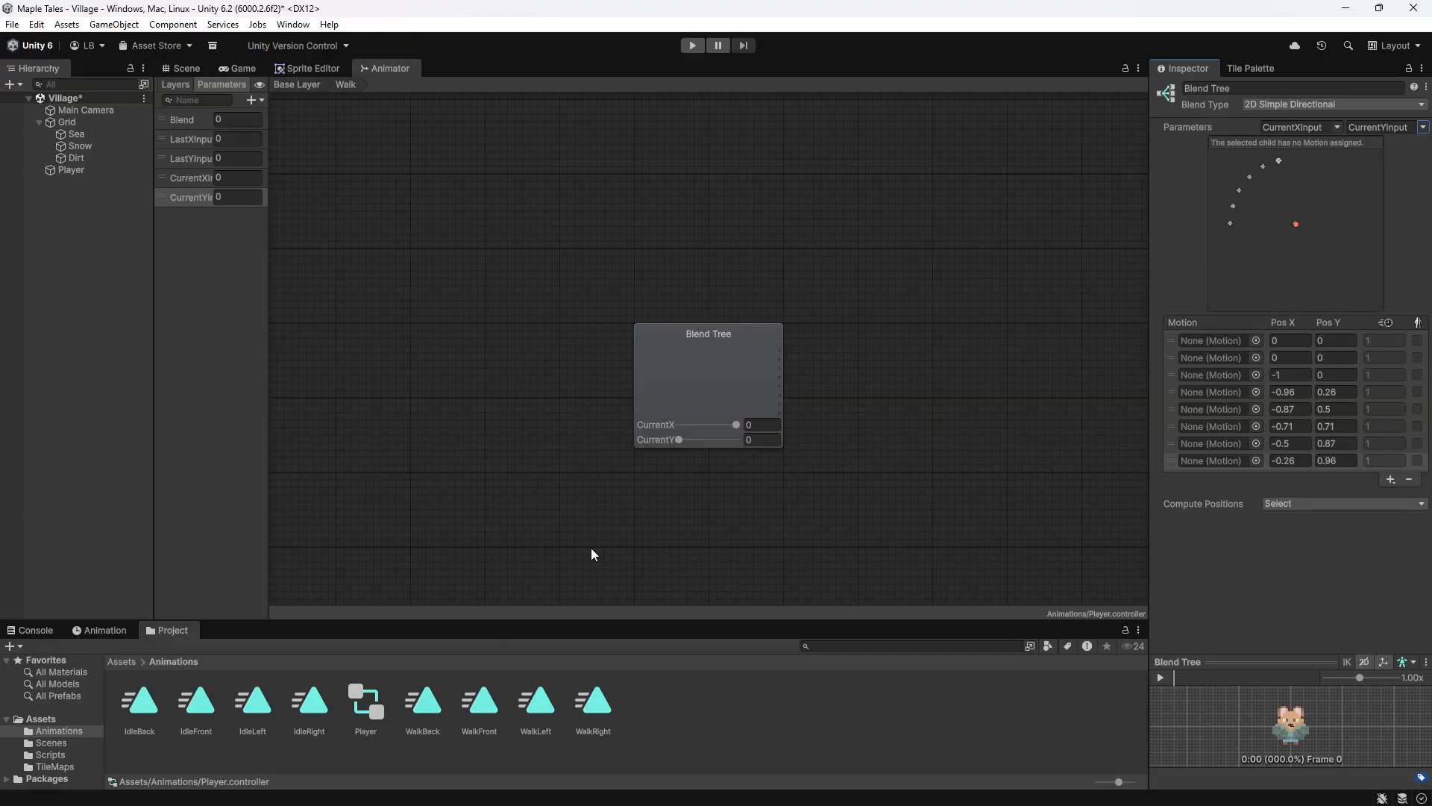
Fill the eight motions: WalkFront at 0, -1; WalkBack at 0, 1; WalkLeft at X -1 and WalkRight at X 1, each with Y -1, 0, 1.
{"action": "left_click_drag", "start_coordinate": [480, 701], "coordinate": [1222, 356]}
{"action": "left_click_drag", "start_coordinate": [1222, 357], "coordinate": [1224, 355]}
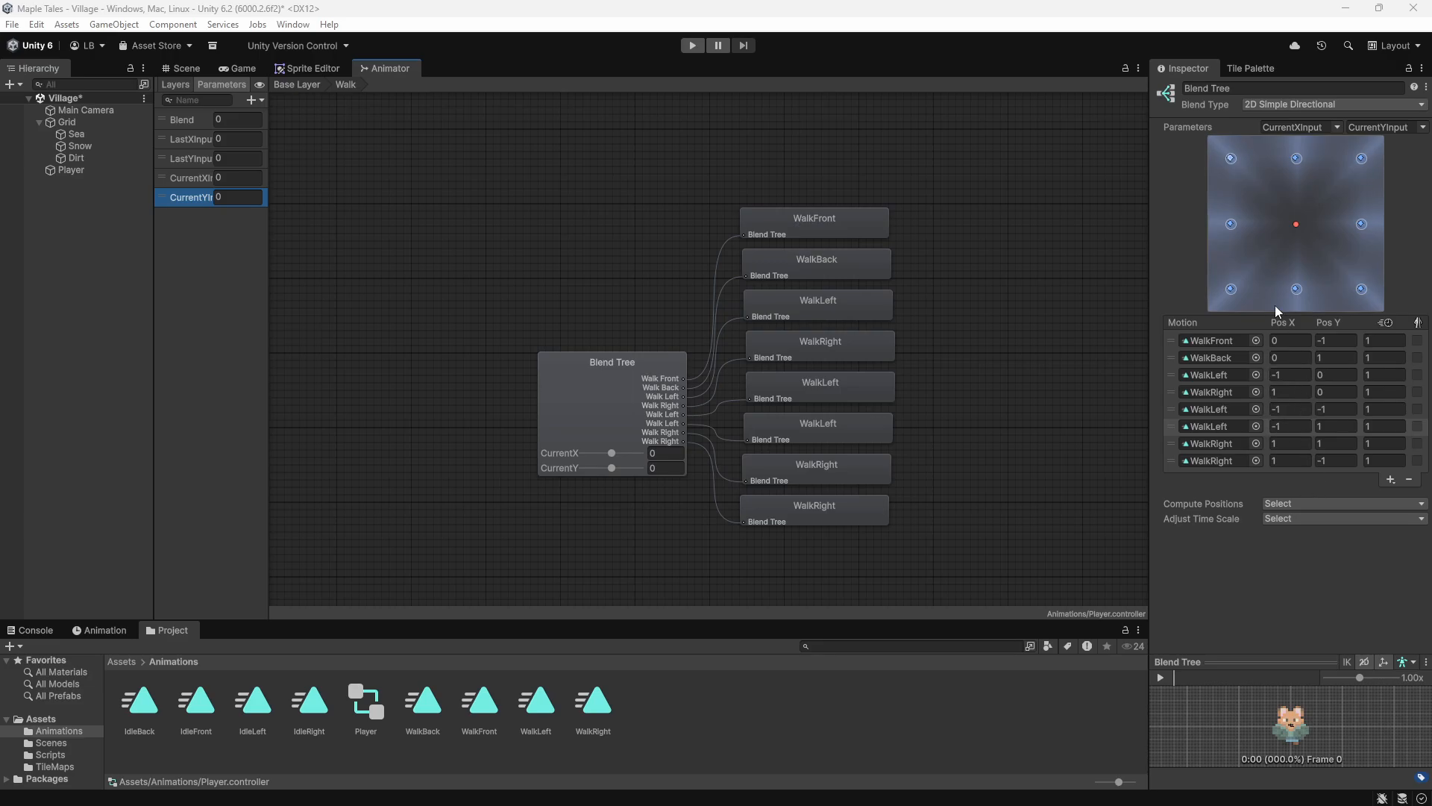
{"action": "left_click", "coordinate": [1228, 289]}
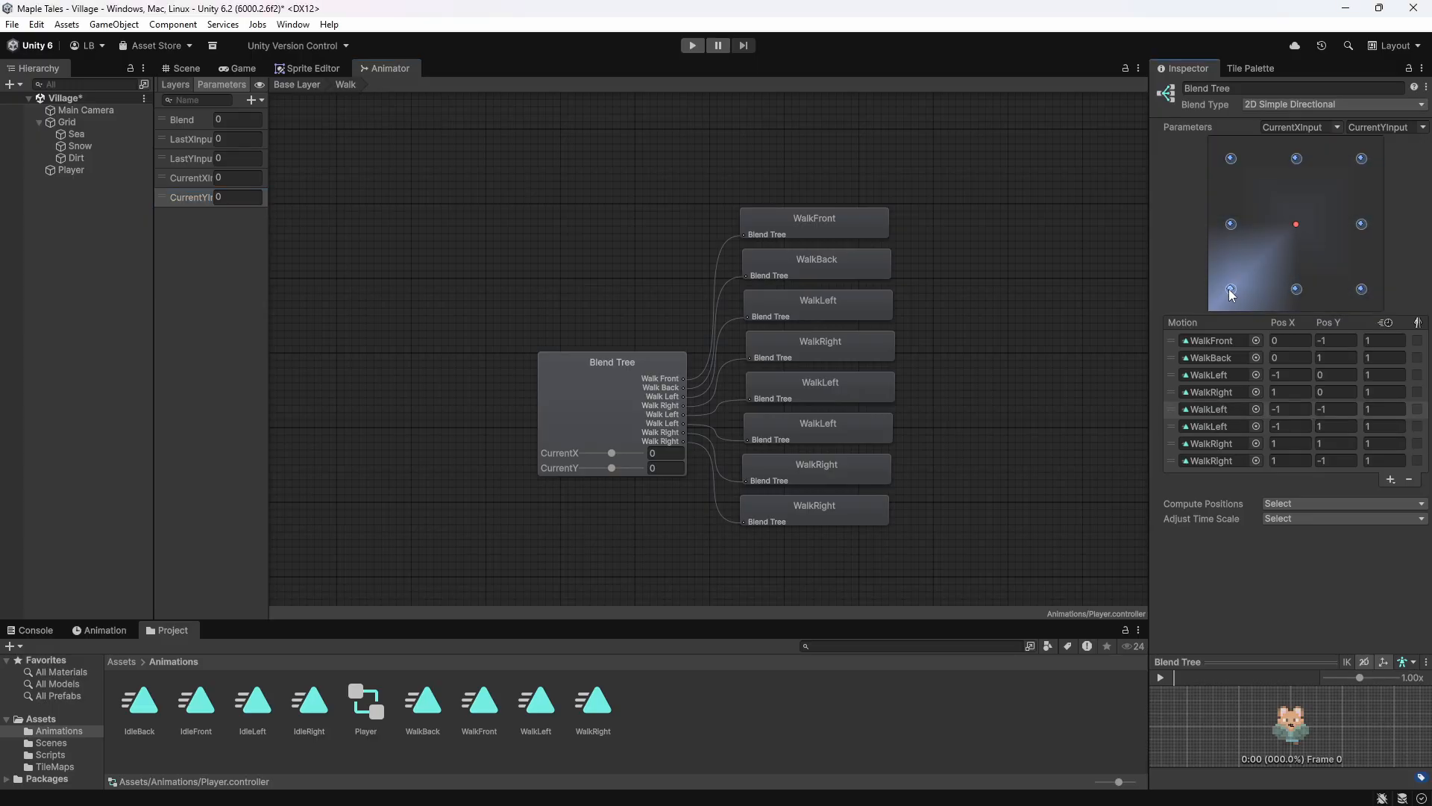
{"action": "left_click", "coordinate": [1231, 159]}
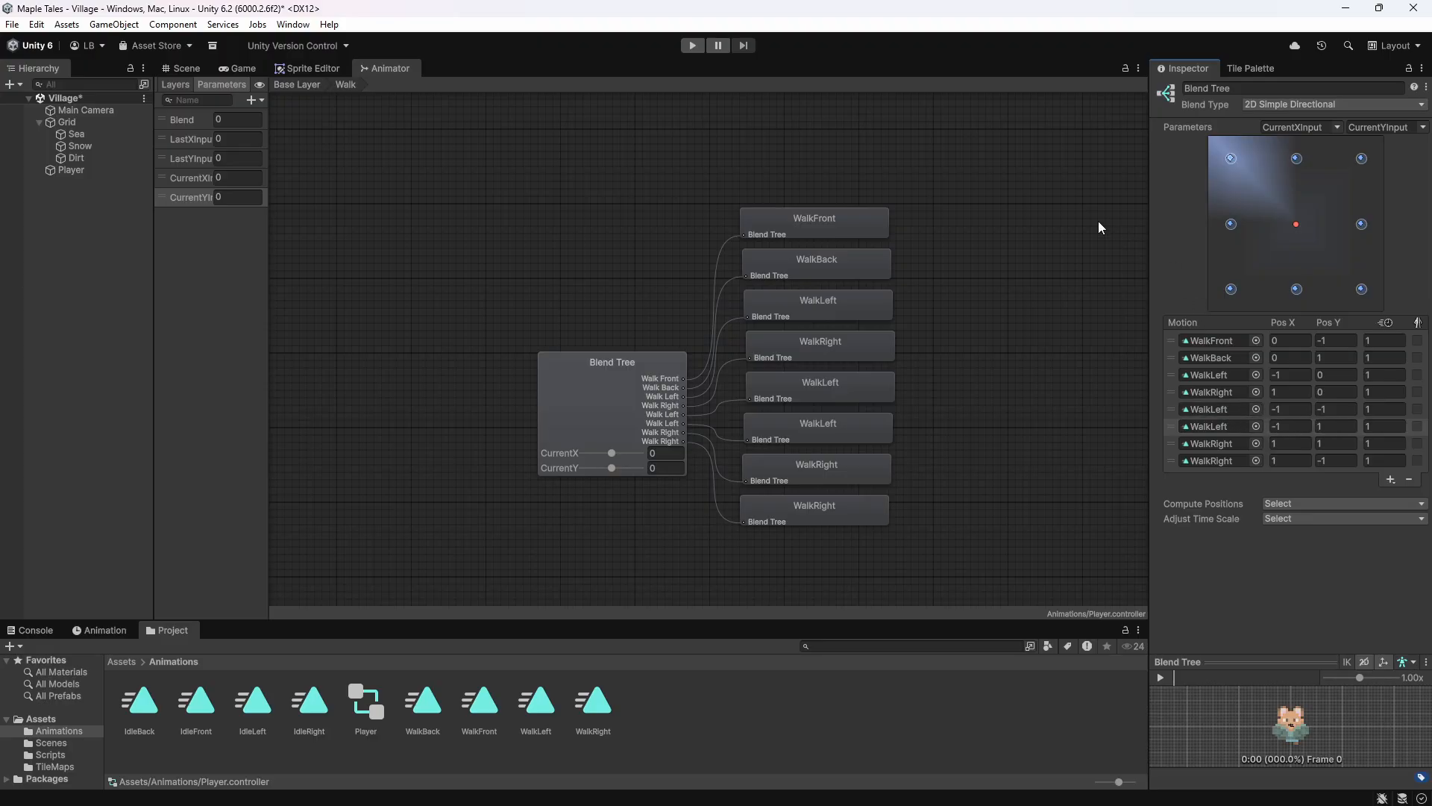
Return to the Base Layer and move the Walk state level with the Idle state.
{"action": "left_click", "coordinate": [293, 85]}
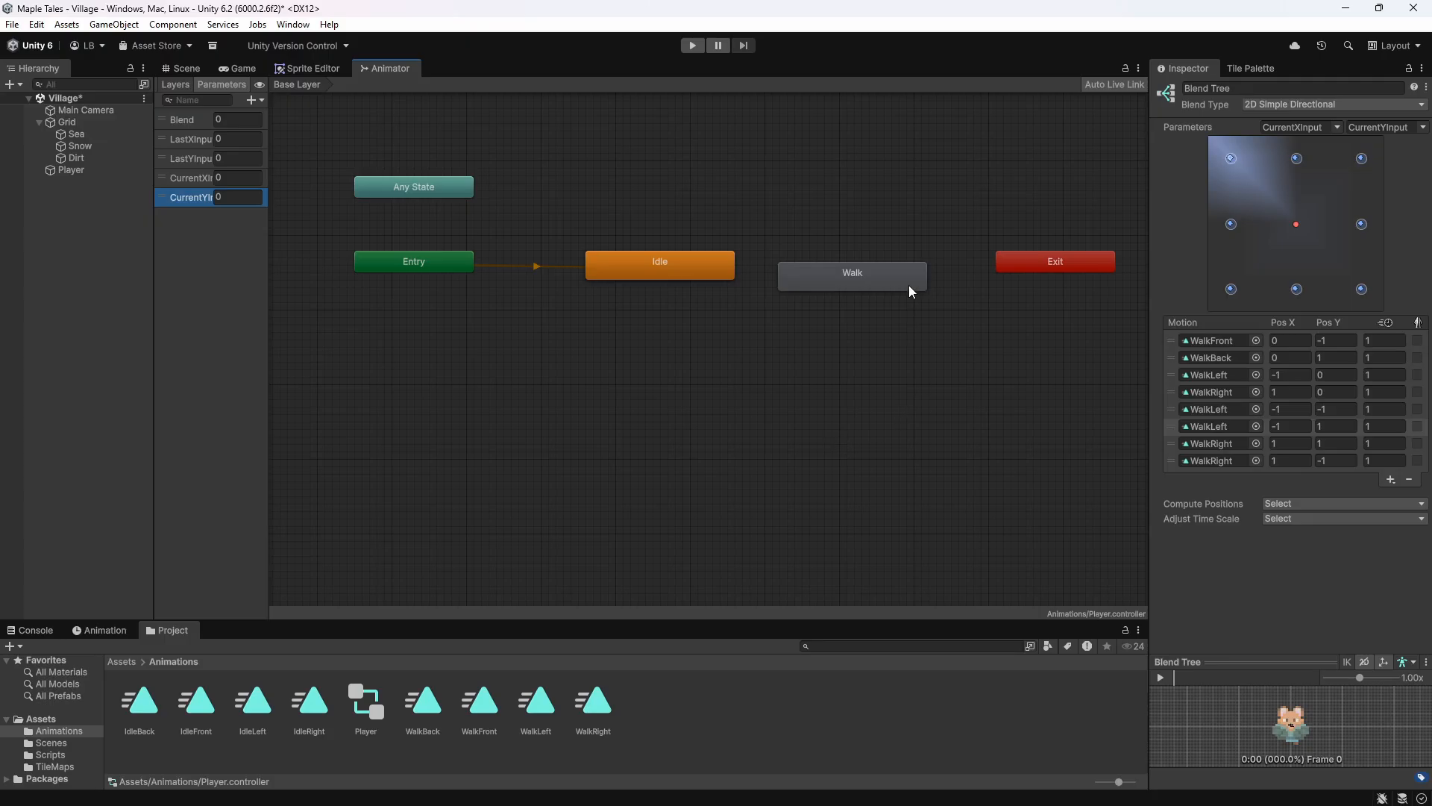
{"action": "left_click", "coordinate": [848, 272]}
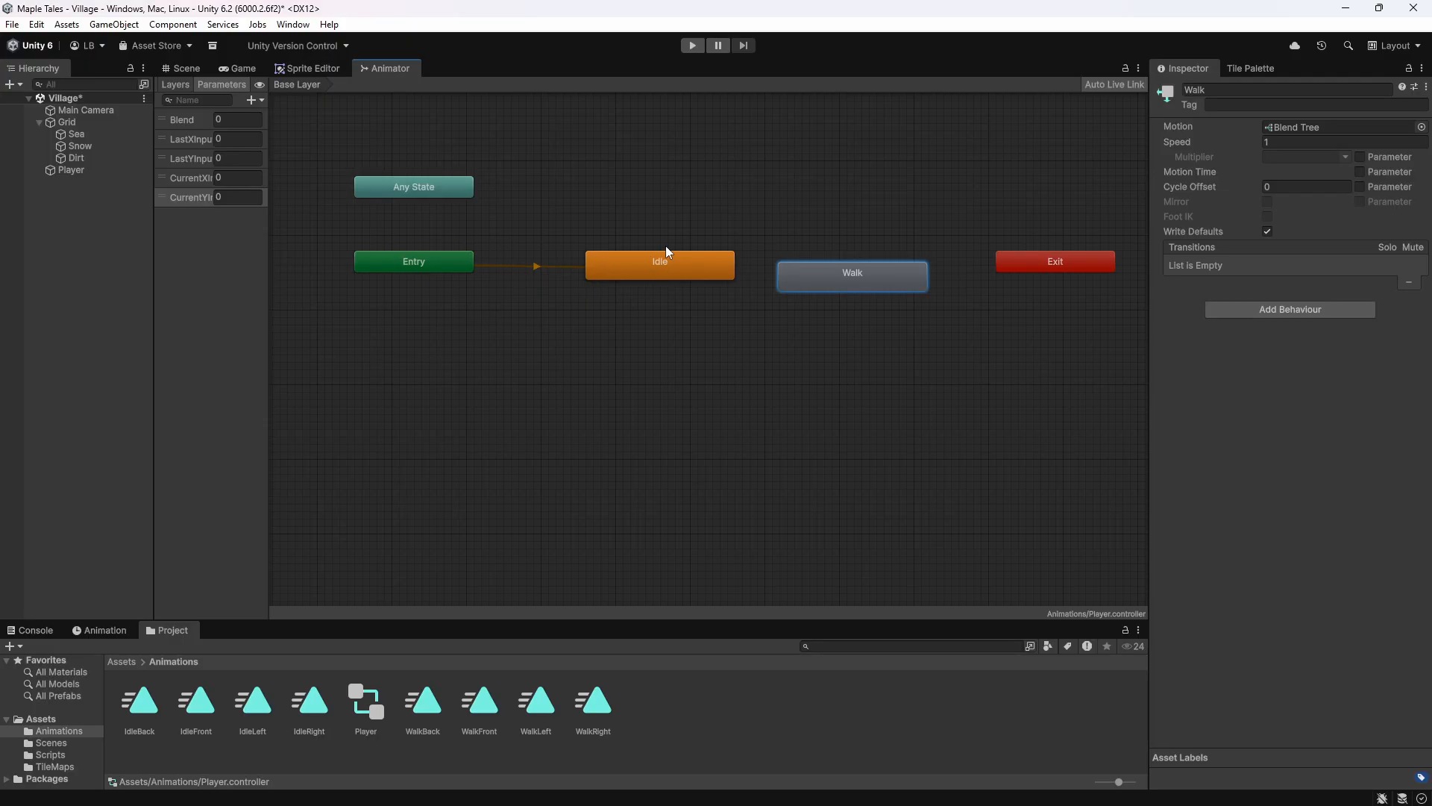
{"action": "middle_click_drag", "start_coordinate": [750, 368], "coordinate": [628, 384]}
{"action": "left_click_drag", "start_coordinate": [719, 311], "coordinate": [755, 273]}
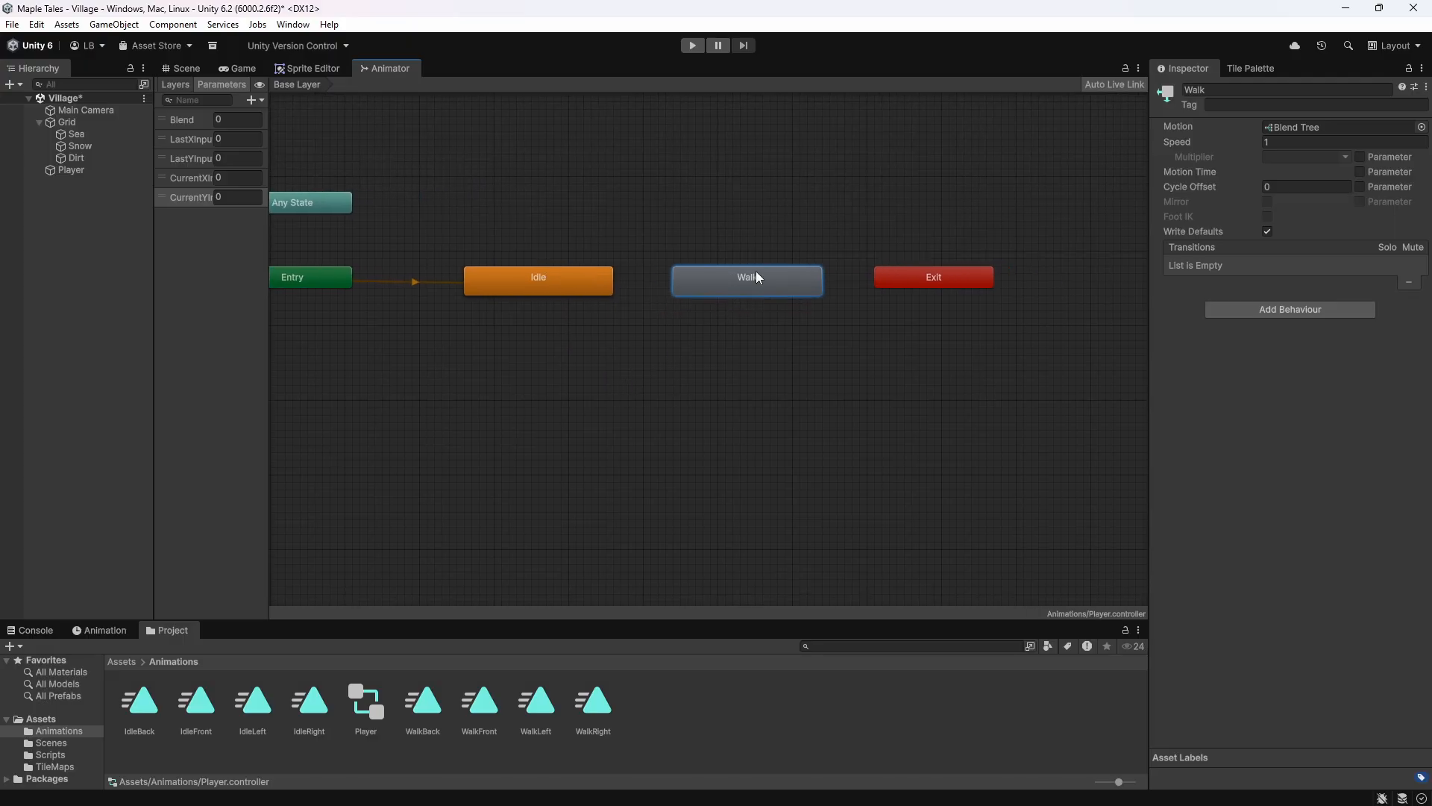
Create a transition from the Idle state to the Walk state.
{"action": "left_click", "coordinate": [546, 288]}
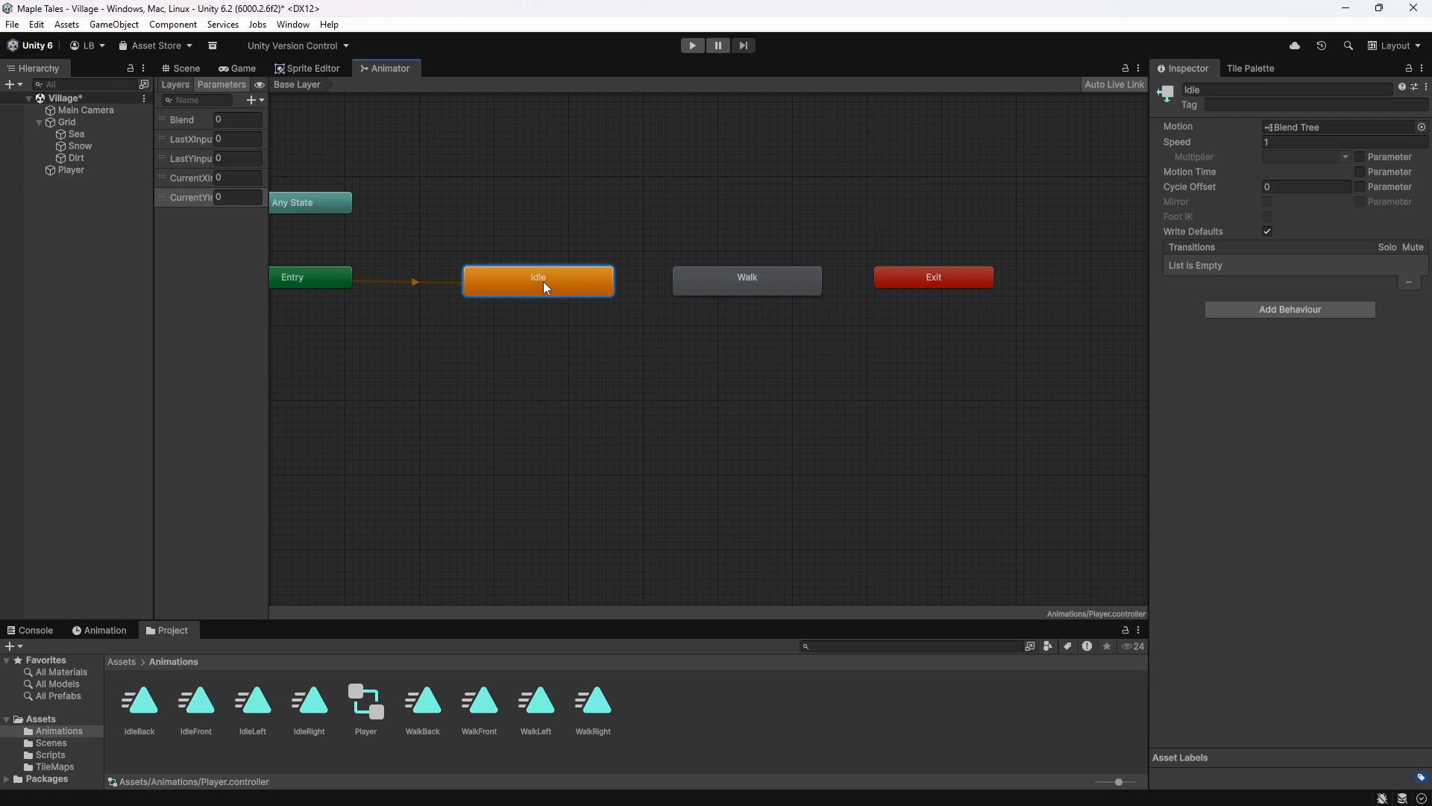
{"action": "right_click", "coordinate": [544, 283]}
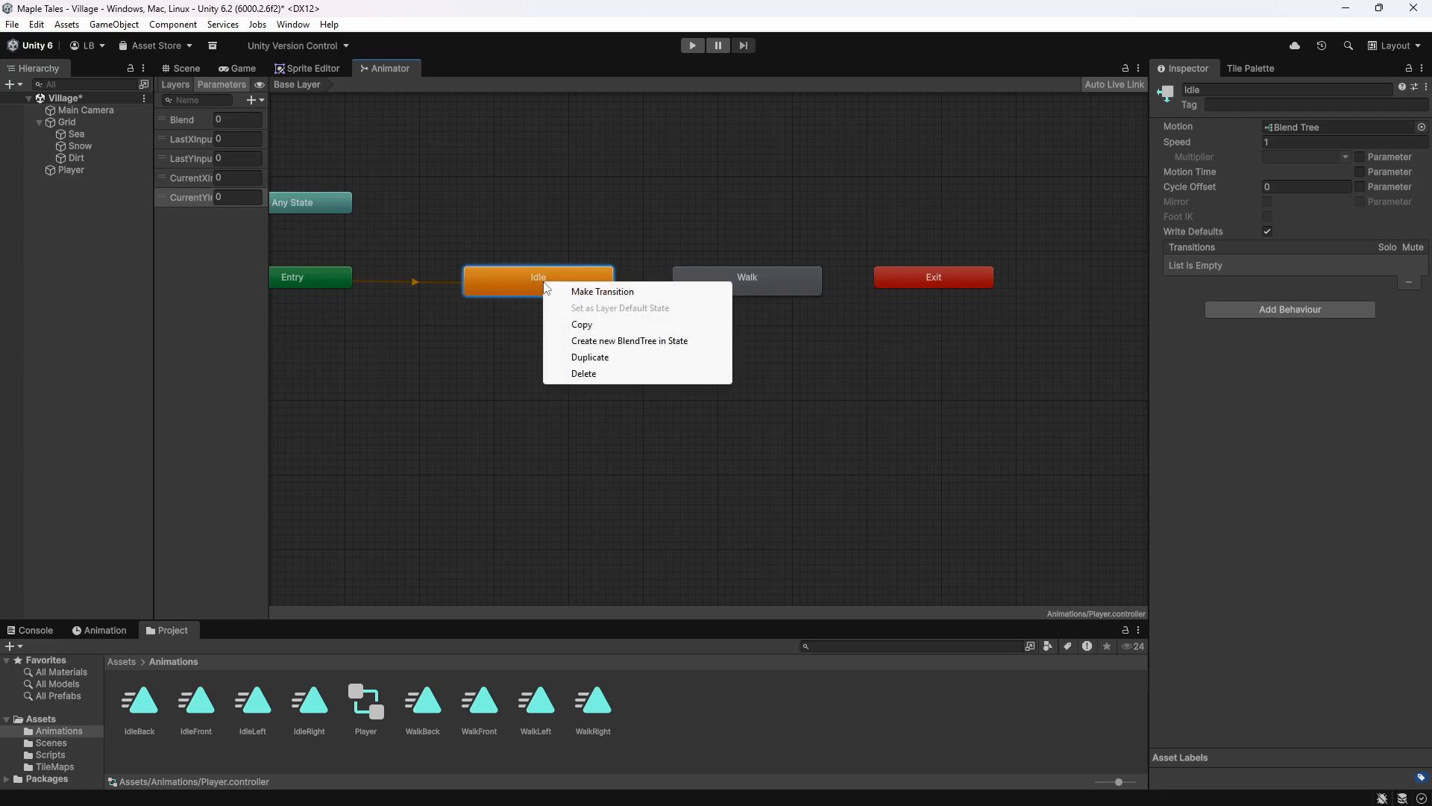
{"action": "left_click", "coordinate": [616, 293]}
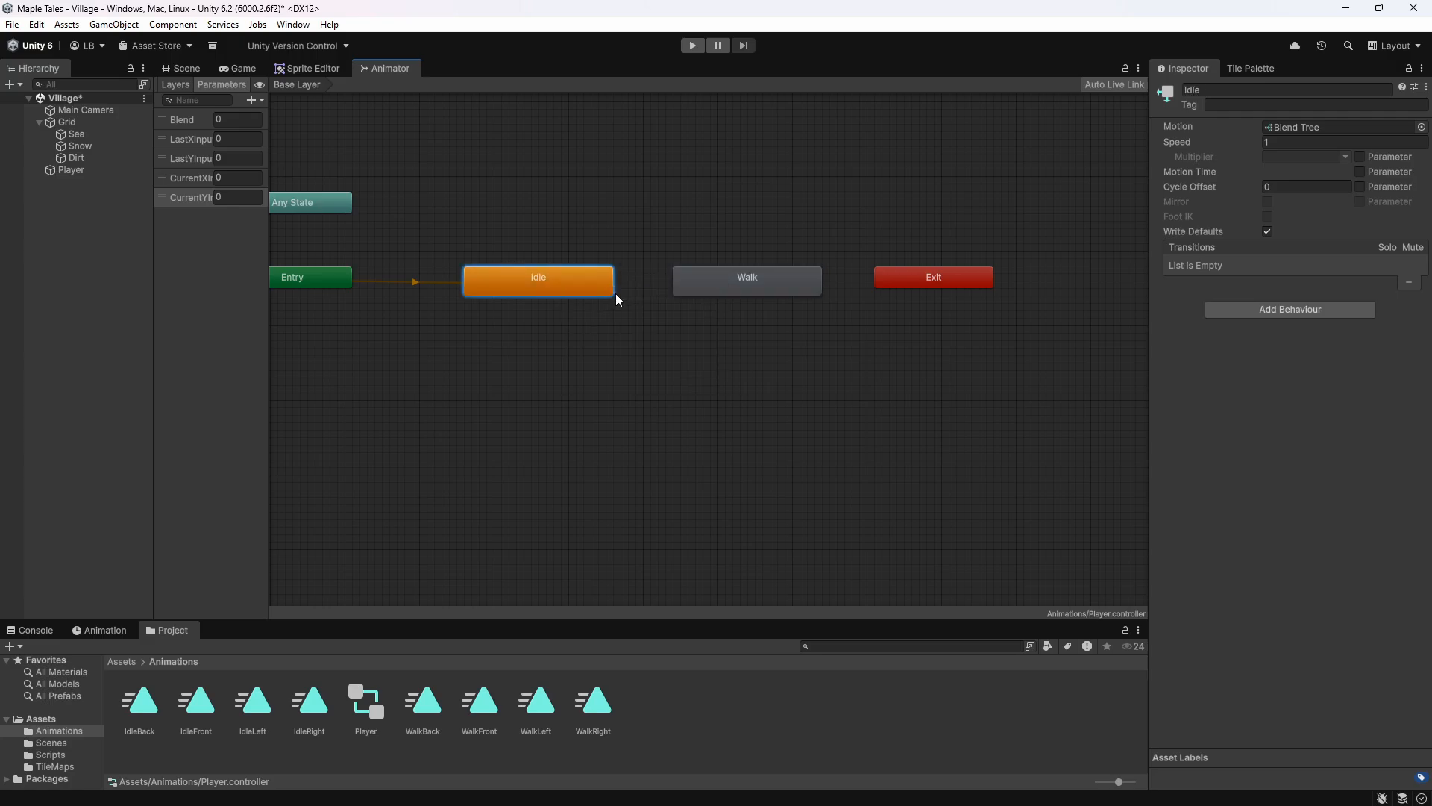
{"action": "left_click", "coordinate": [781, 283]}
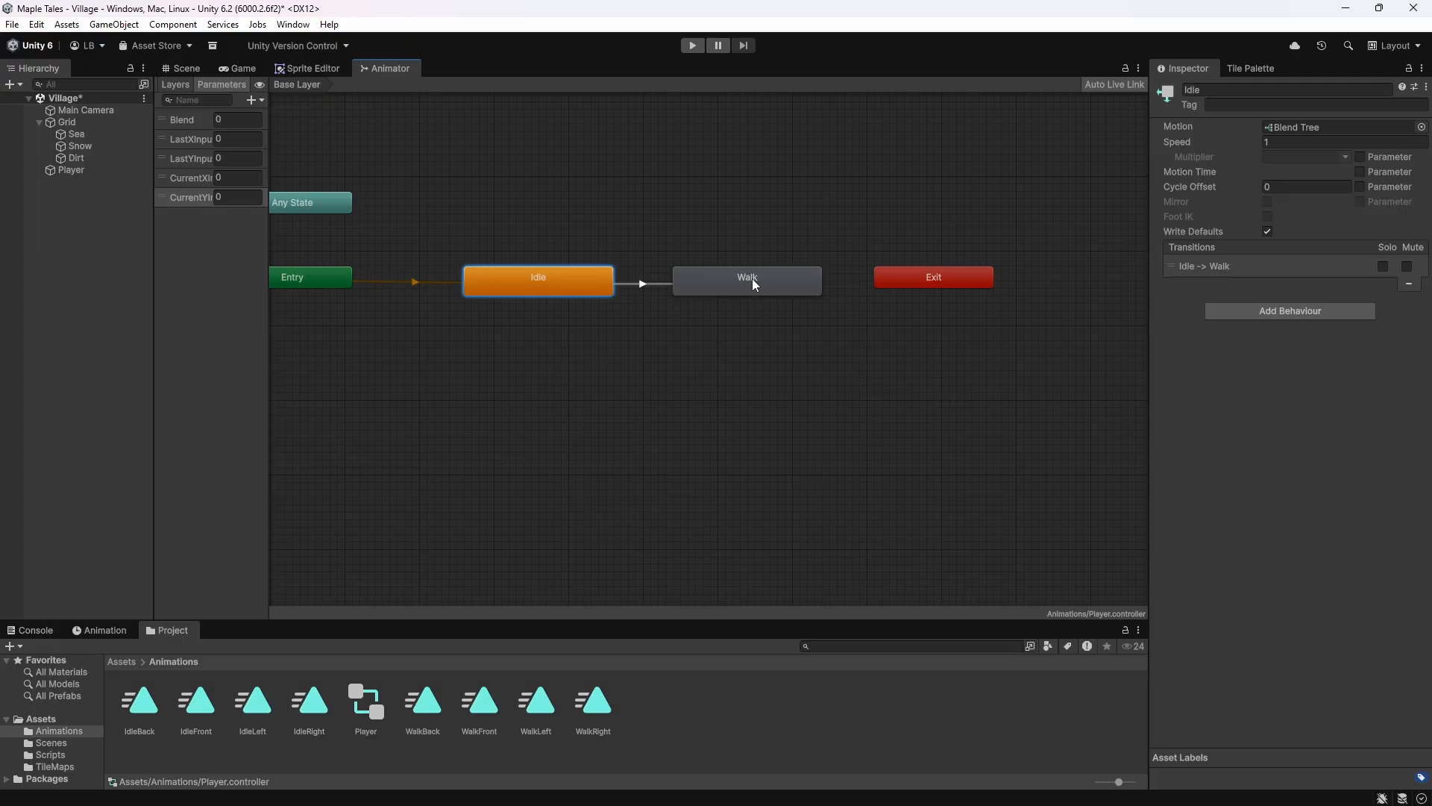
For the Idle to Walk transition, disable Has Exit Time and Fixed Duration and set the transition duration to 0.
{"action": "left_click", "coordinate": [642, 283]}
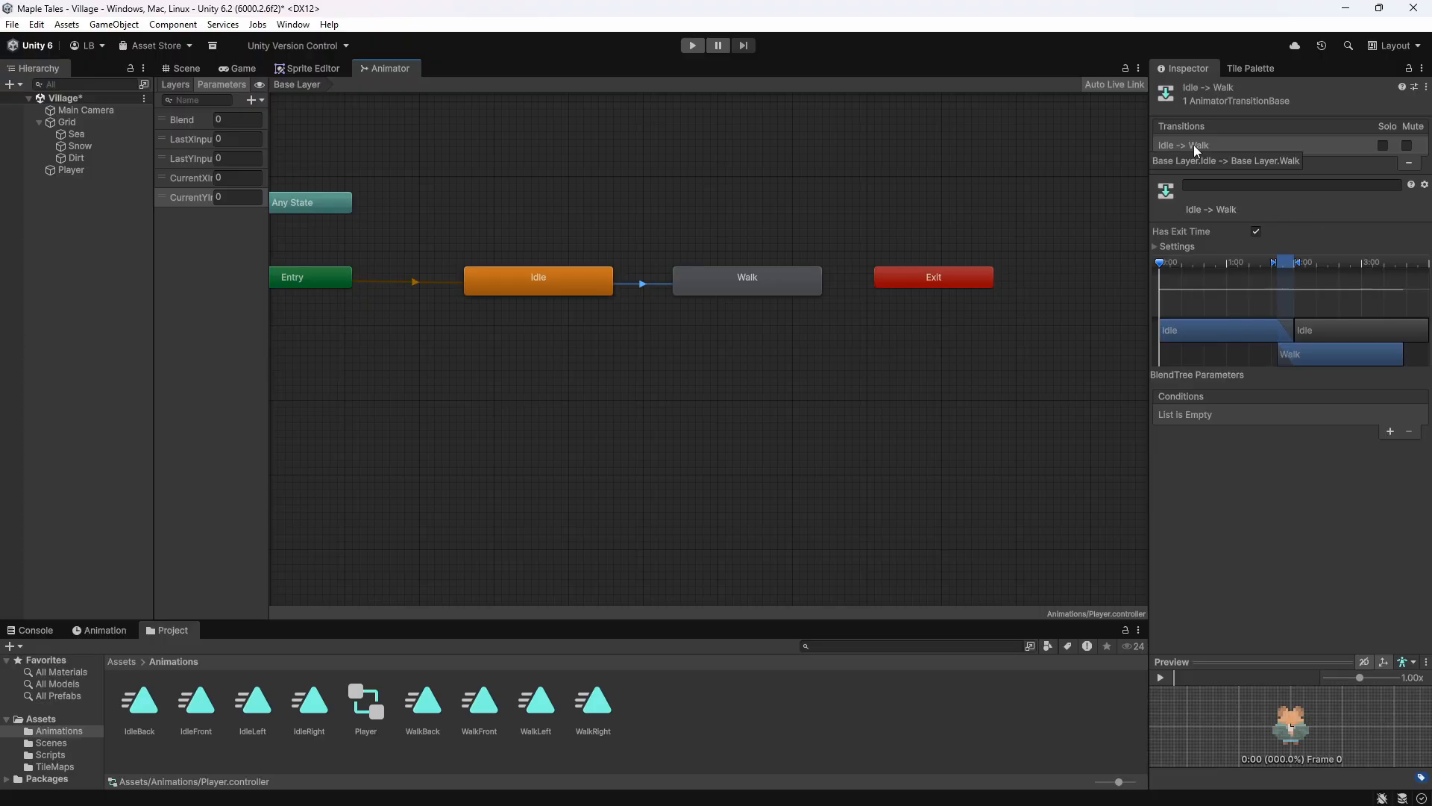
{"action": "left_click", "coordinate": [1155, 246]}
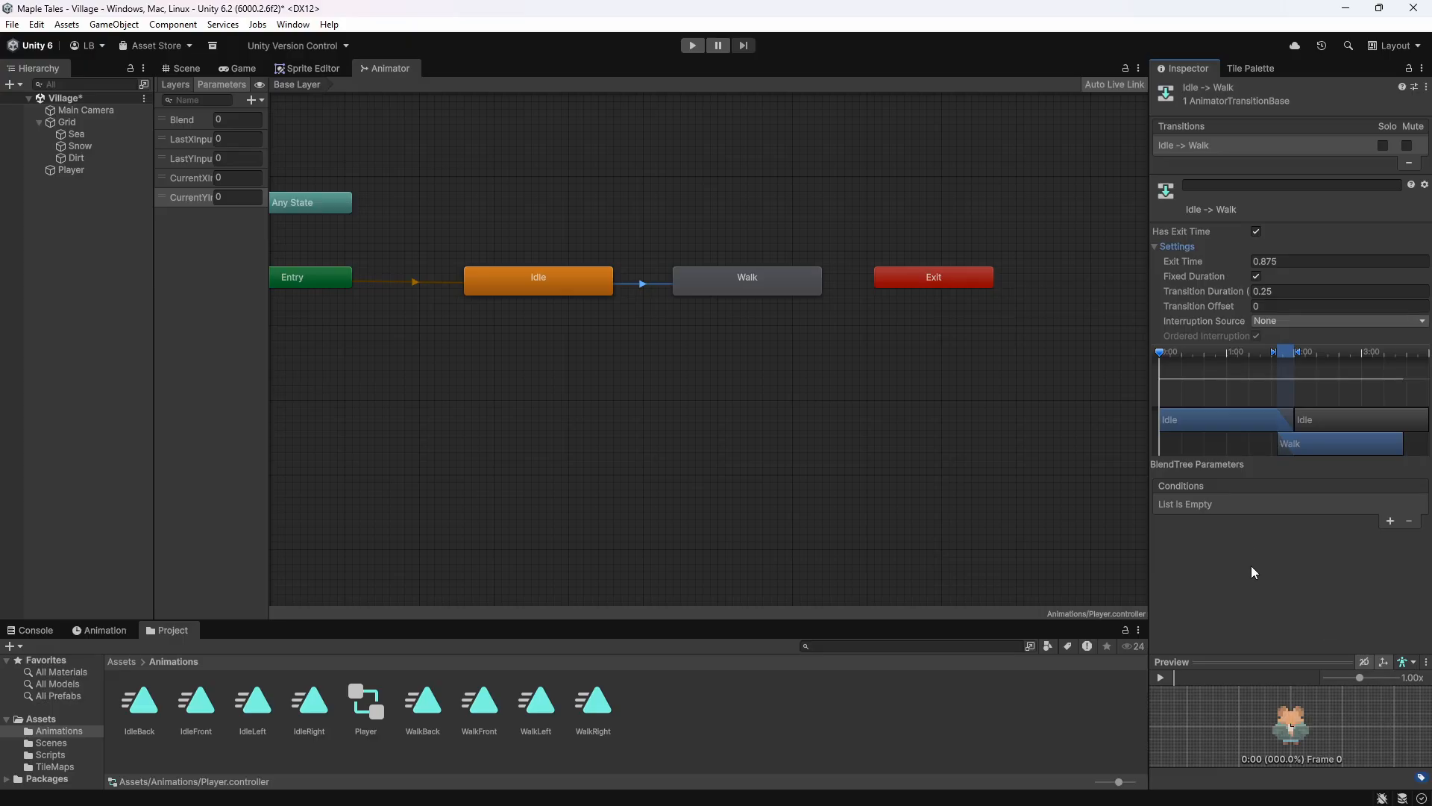
{"action": "left_click", "coordinate": [1256, 232]}
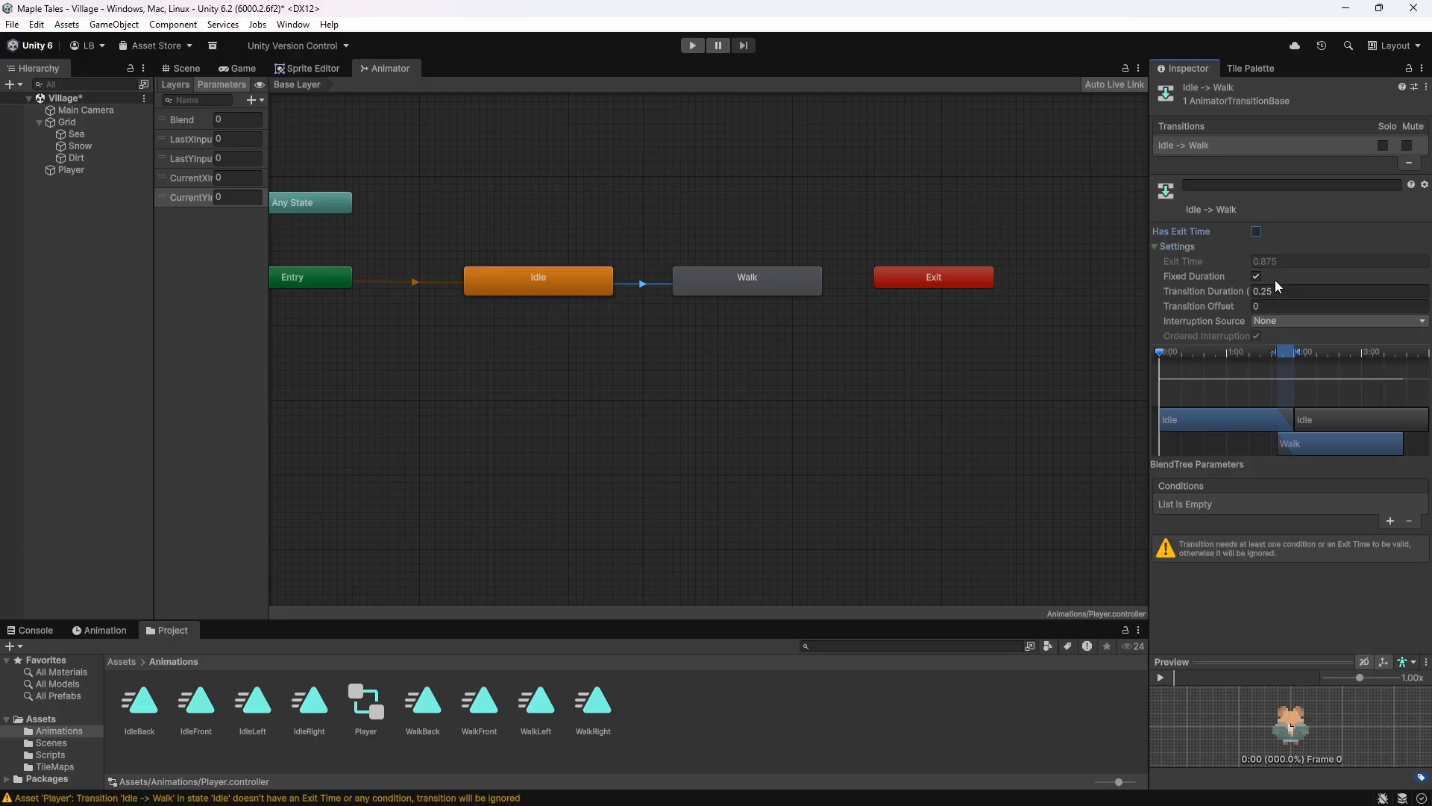
{"action": "left_click", "coordinate": [1256, 276]}
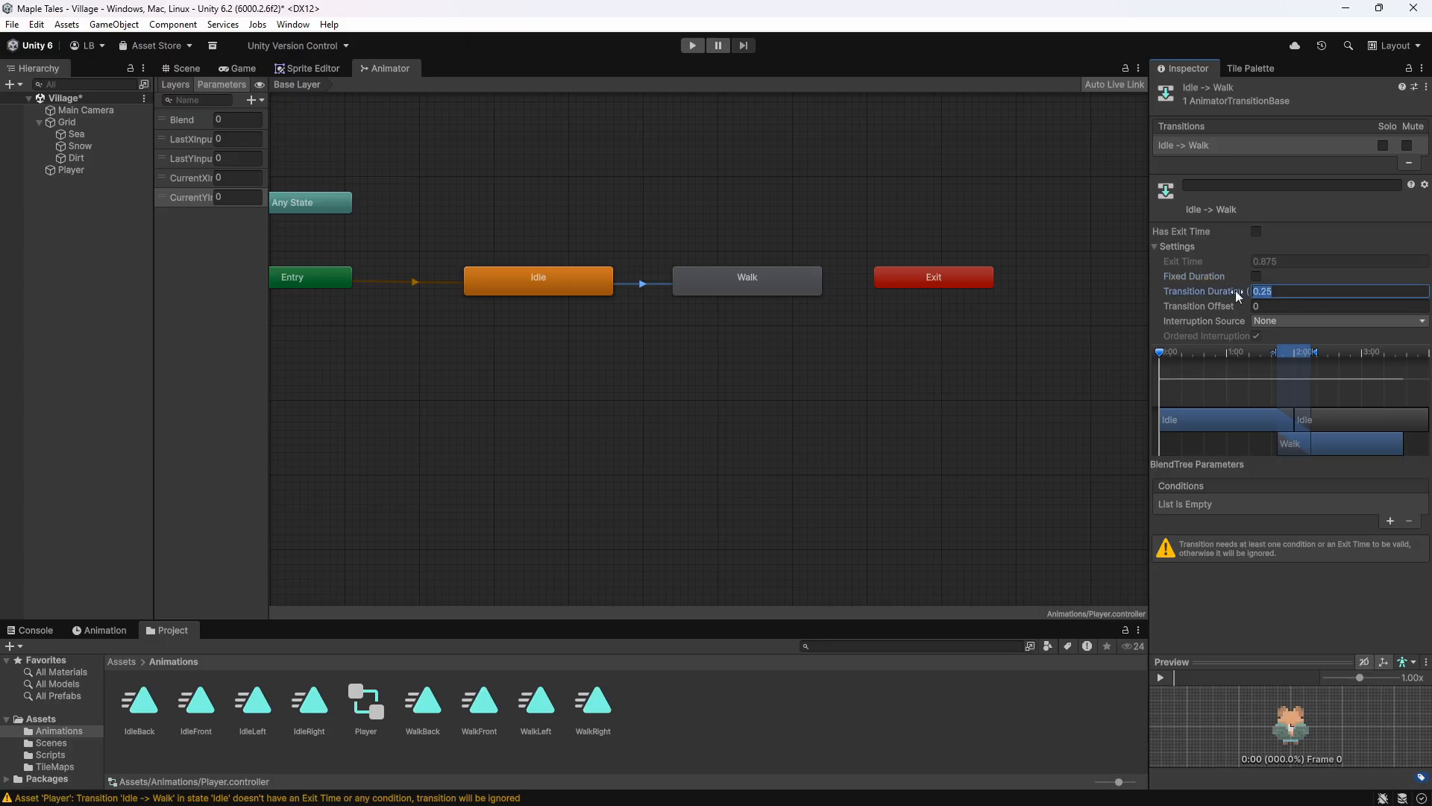
{"action": "type", "text": "0"}
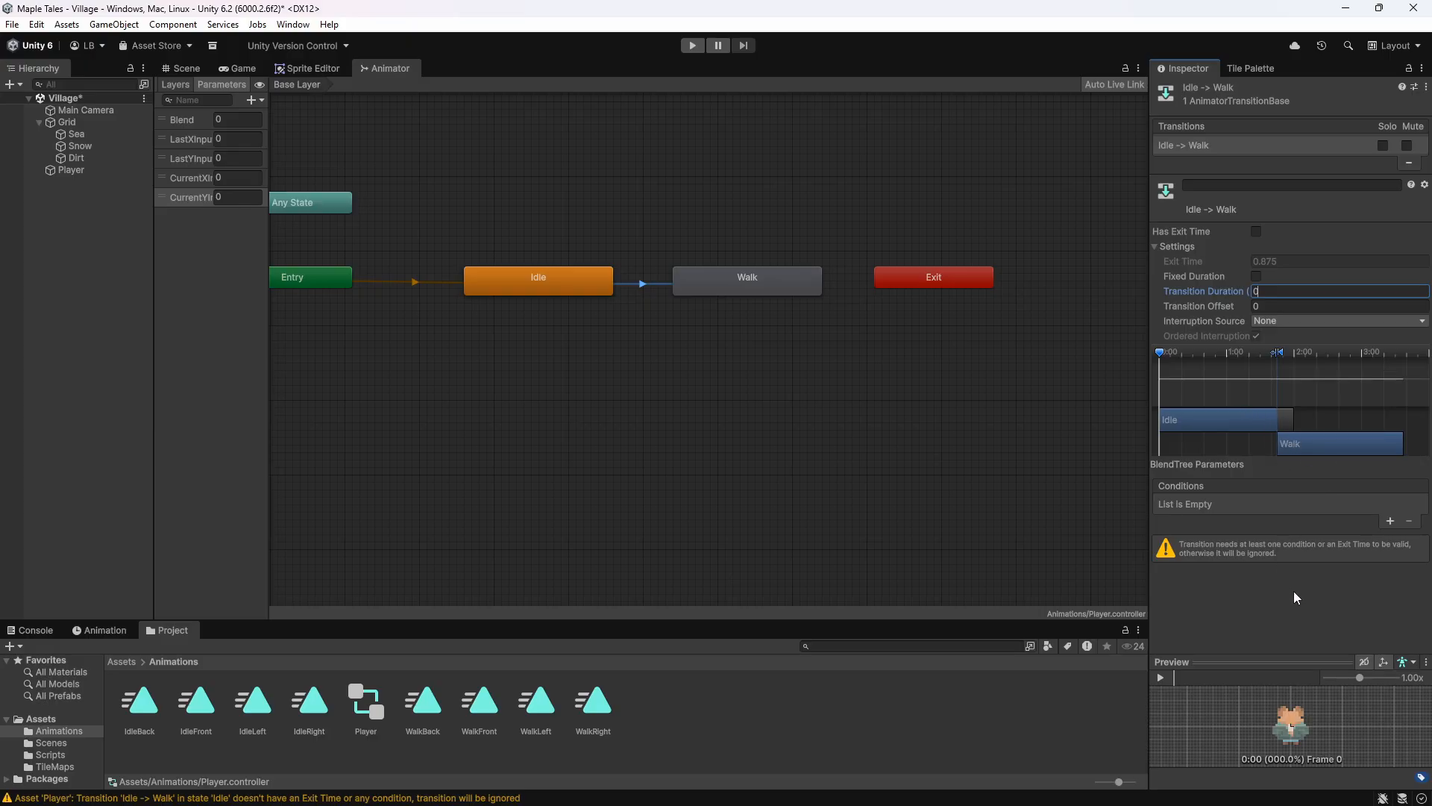
Add a condition to the Idle to Walk transition and create a Bool parameter named Walking.
{"action": "left_click", "coordinate": [1389, 522]}
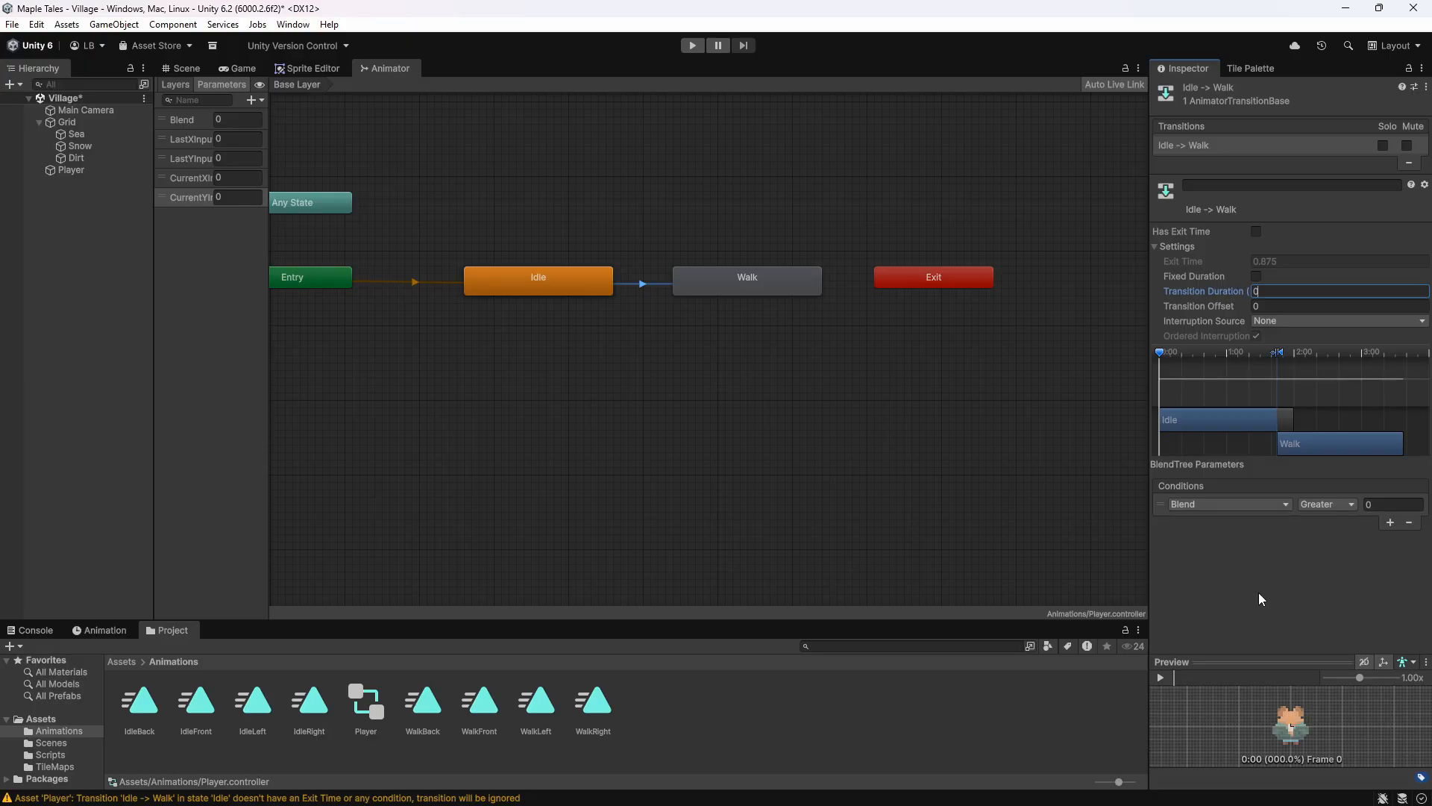
{"action": "left_click", "coordinate": [254, 100]}
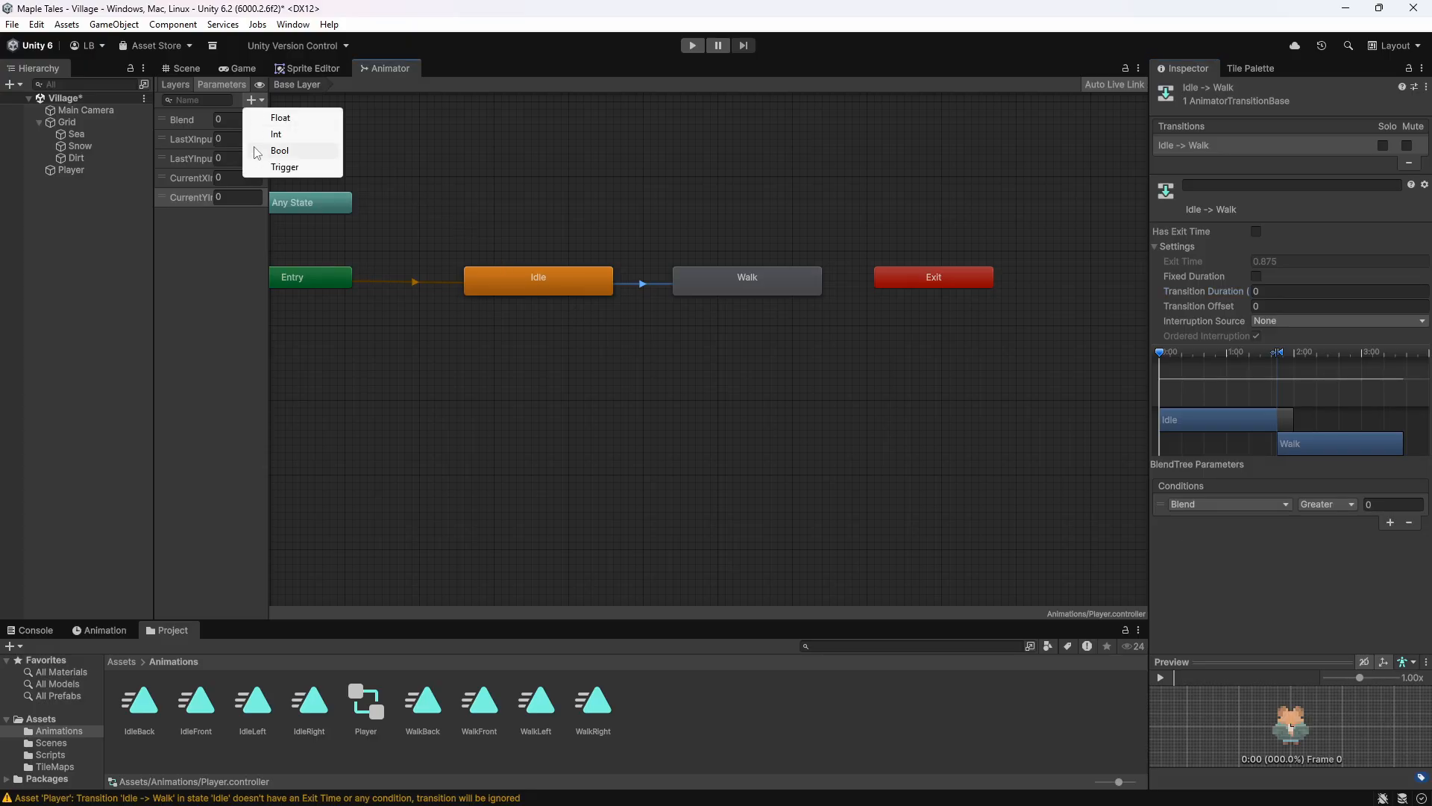
{"action": "left_click", "coordinate": [297, 154]}
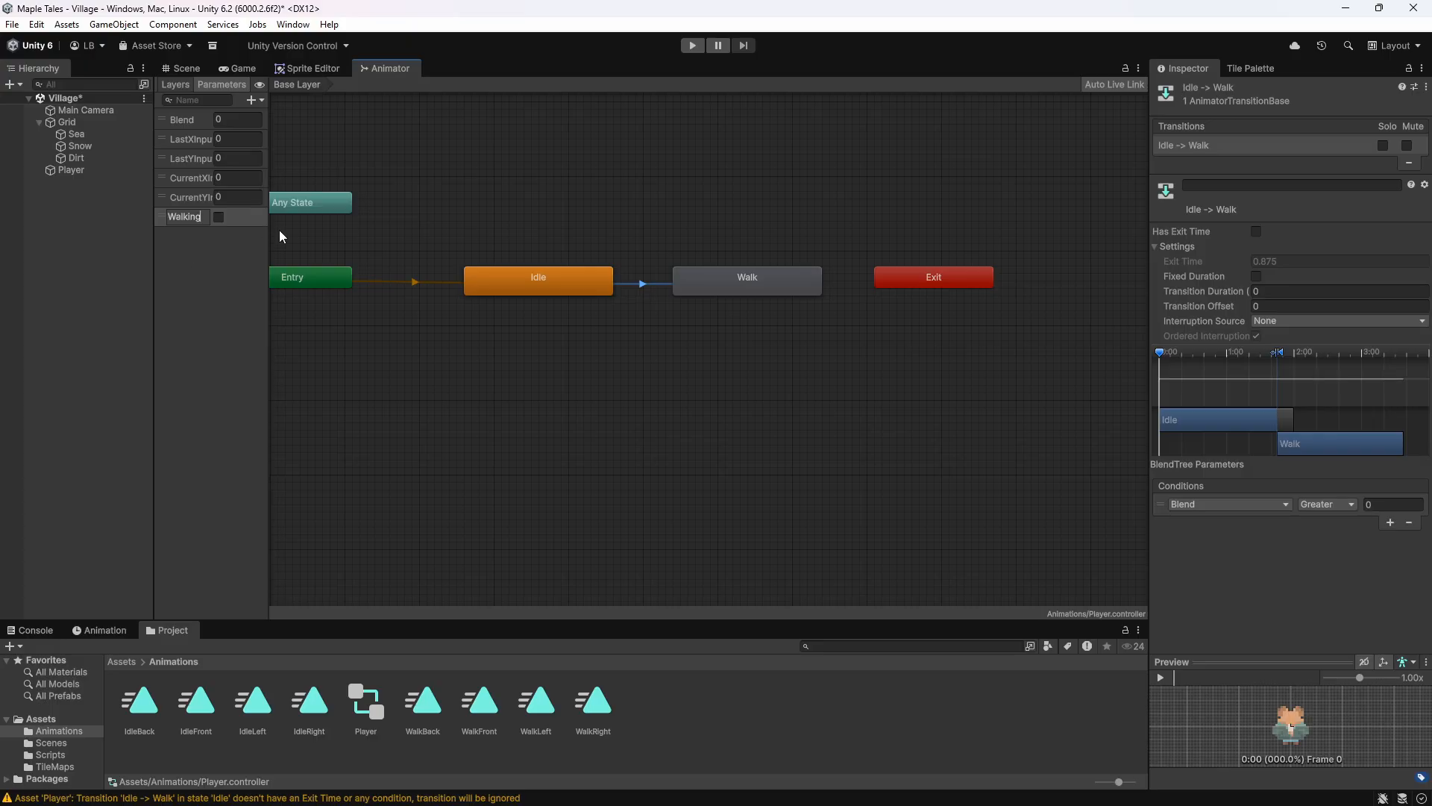
{"action": "left_click", "coordinate": [213, 287]}
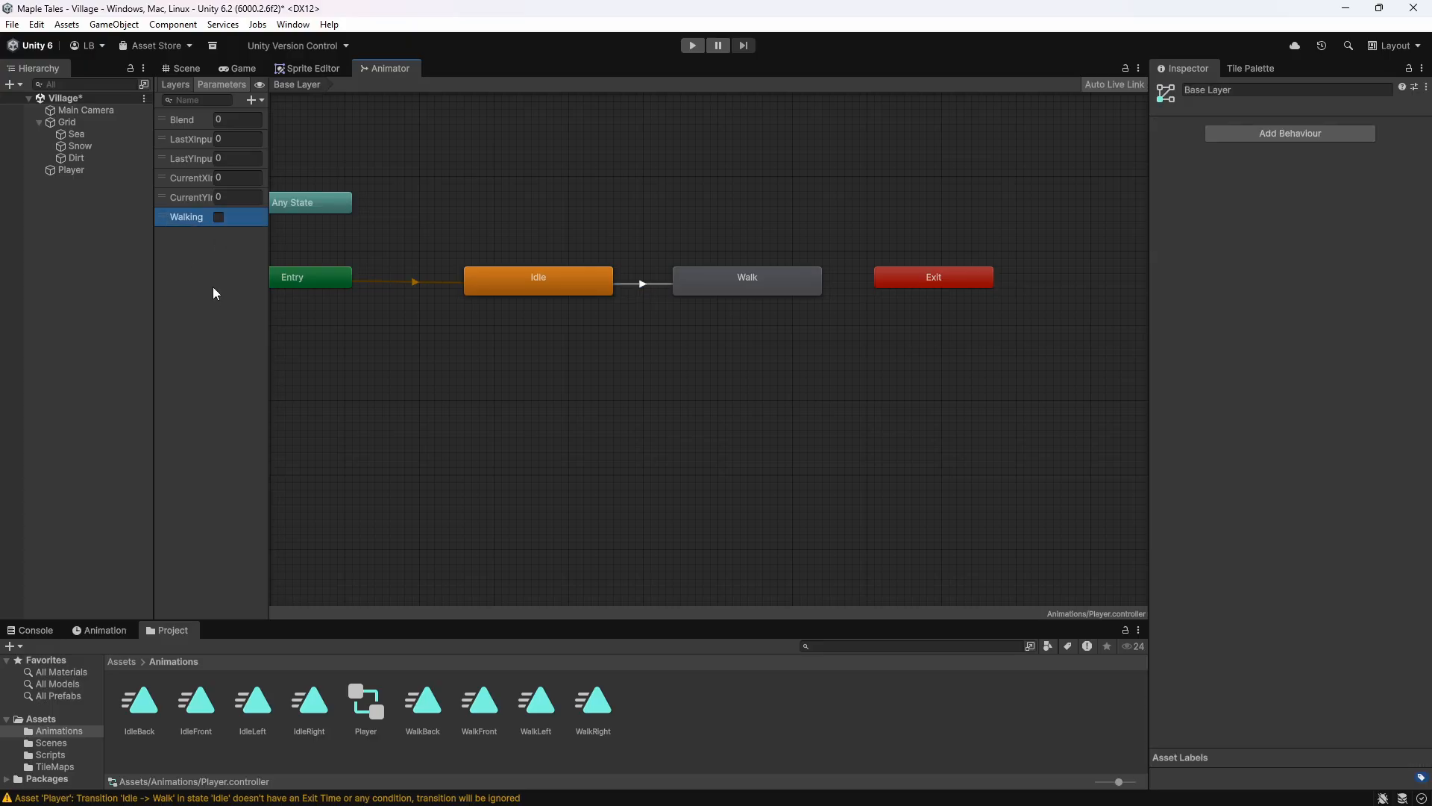
Set the Idle to Walk transition's condition to Walking is true.
{"action": "left_click", "coordinate": [641, 284]}
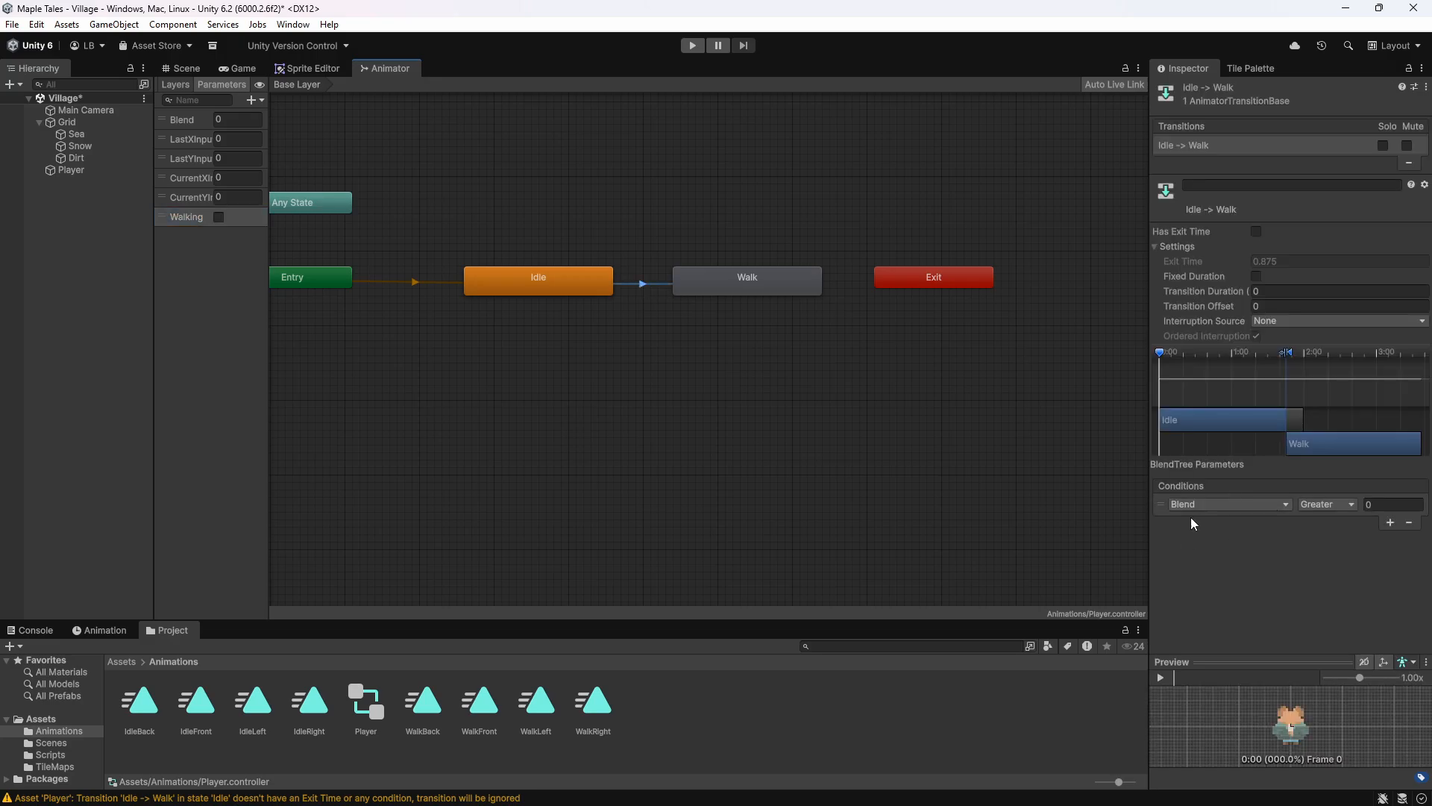
{"action": "left_click", "coordinate": [1261, 501]}
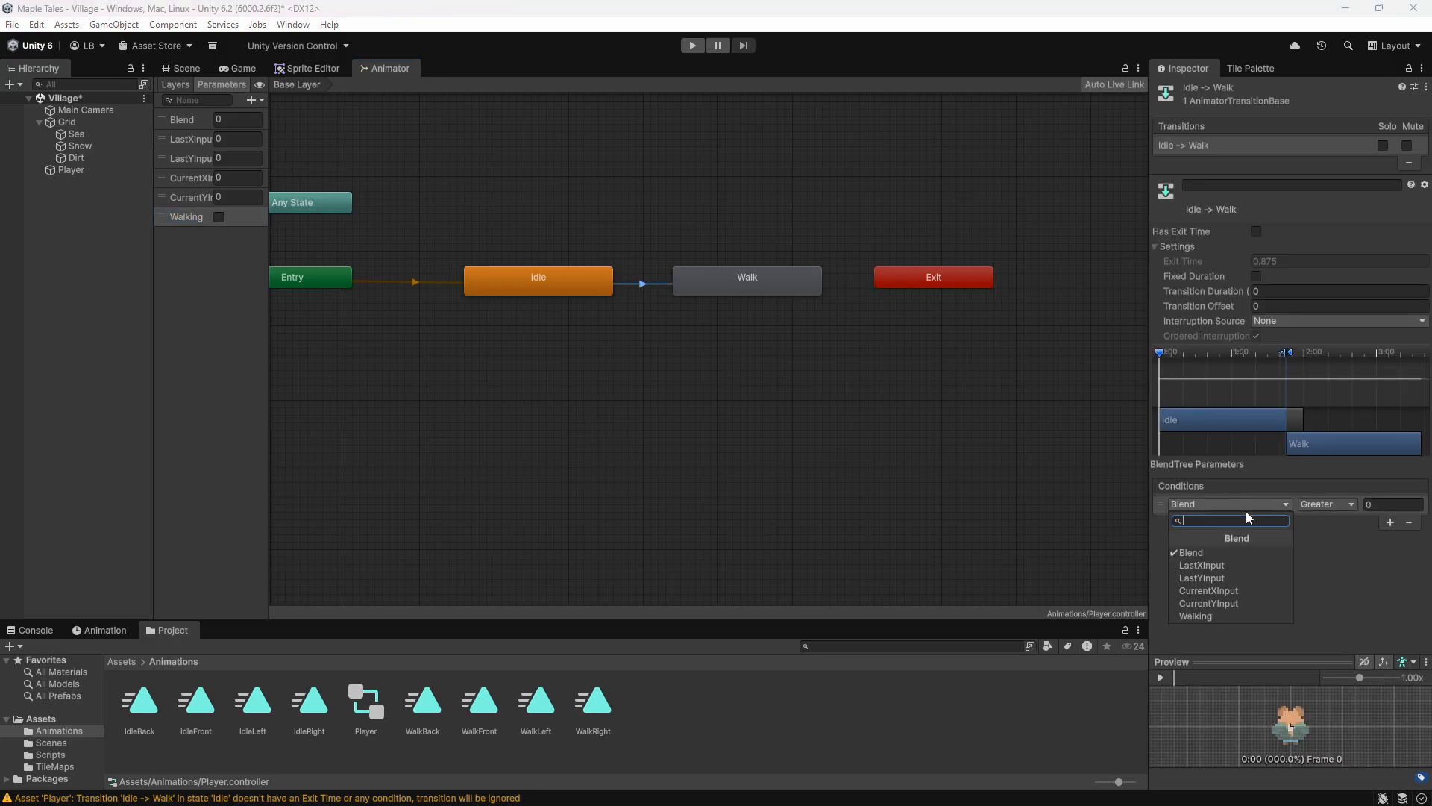
{"action": "left_click", "coordinate": [1205, 616]}
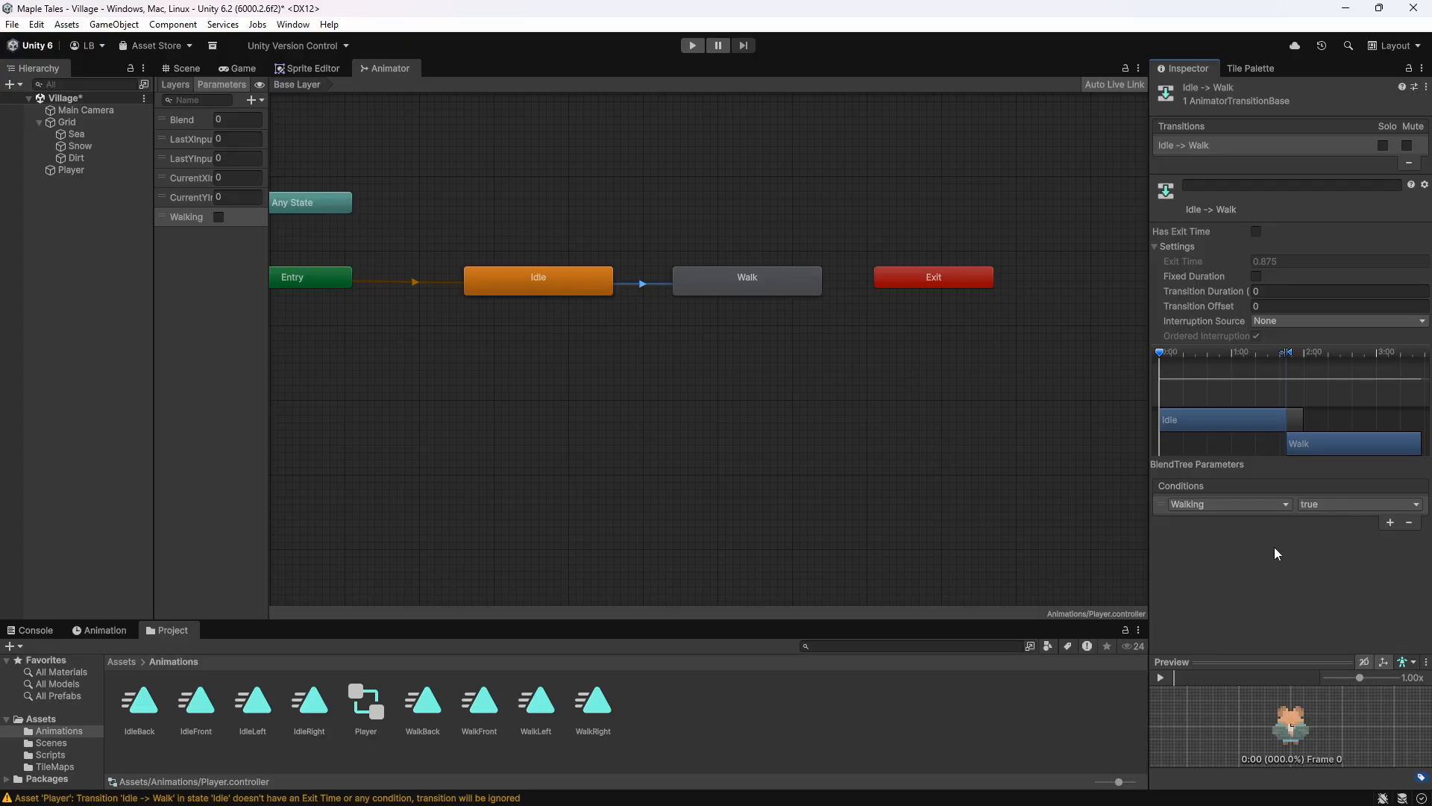
Create a transition from the Walk state back to the Idle state.
{"action": "left_click", "coordinate": [753, 278]}
{"action": "right_click", "coordinate": [753, 277]}
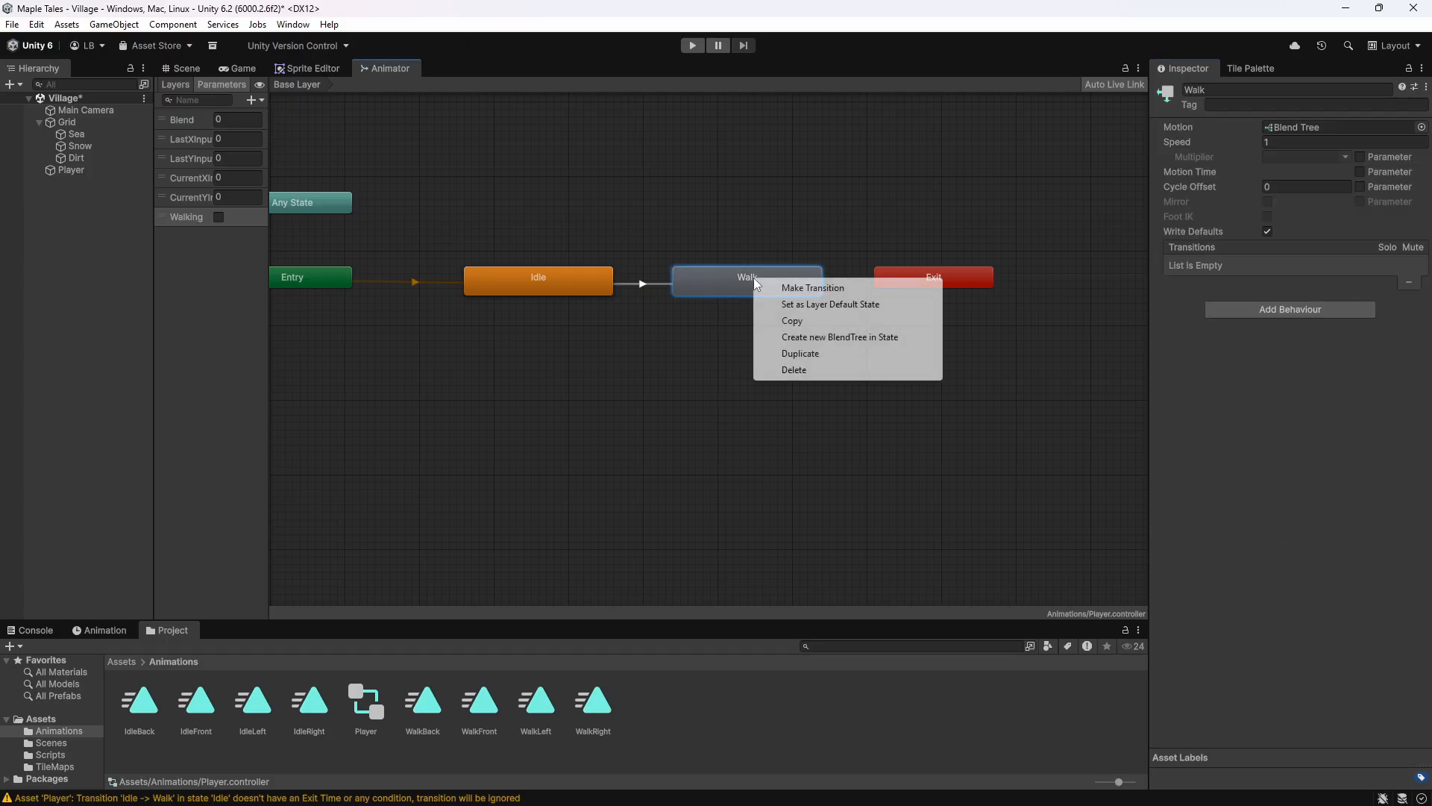
{"action": "left_click", "coordinate": [780, 285]}
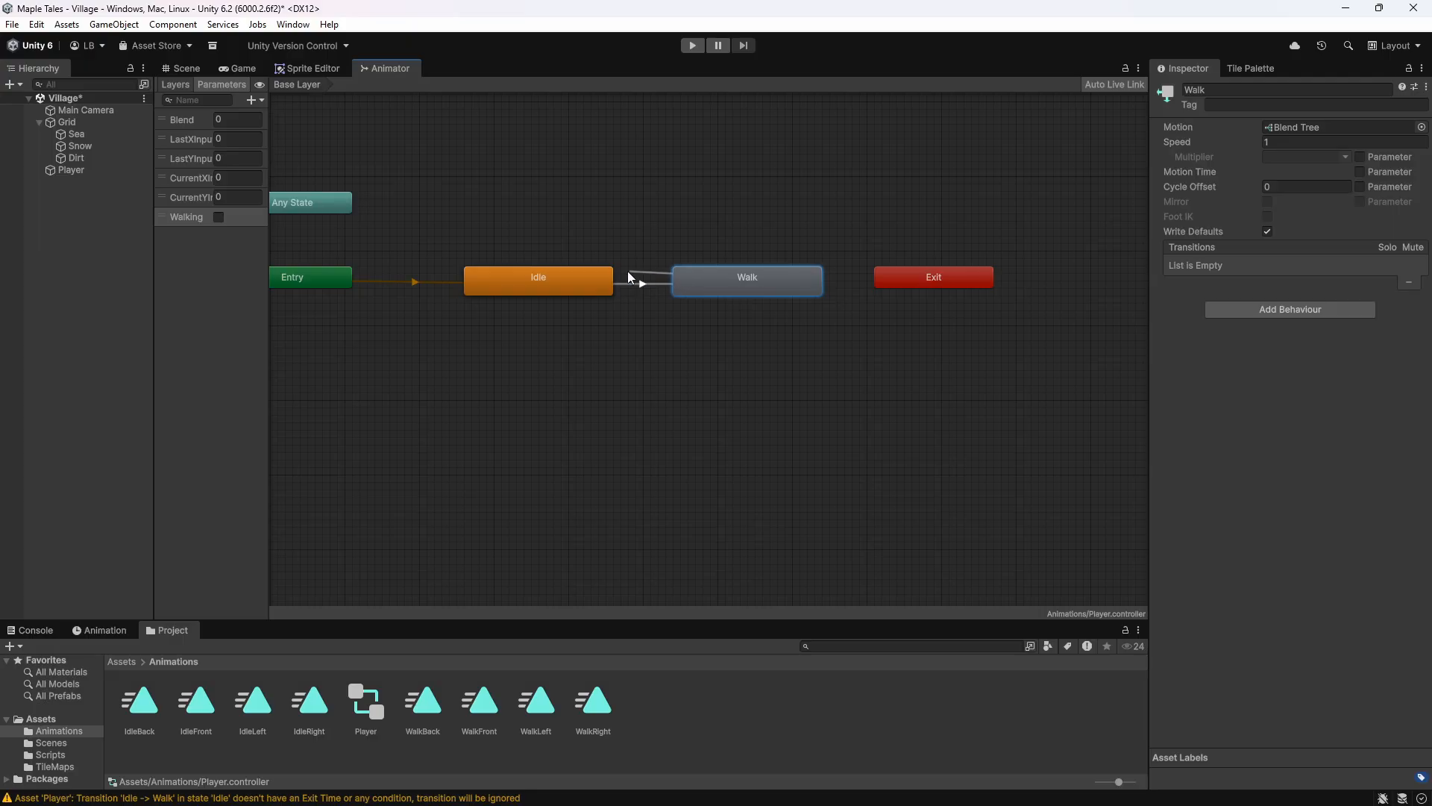
{"action": "left_click", "coordinate": [555, 272]}
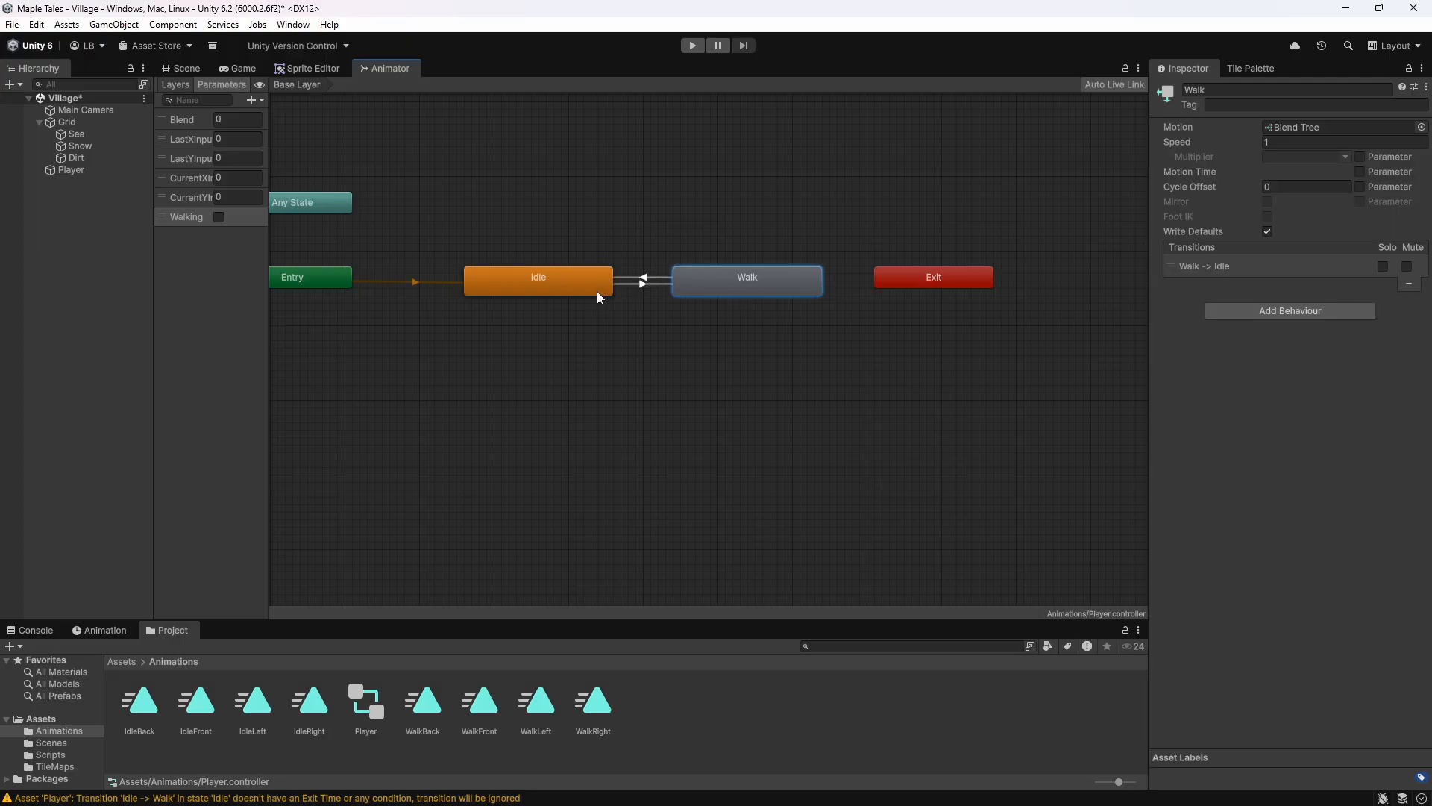
For the Walk to Idle transition, disable Has Exit Time and Fixed Duration and set the transition duration to 0.
{"action": "left_click", "coordinate": [657, 277]}
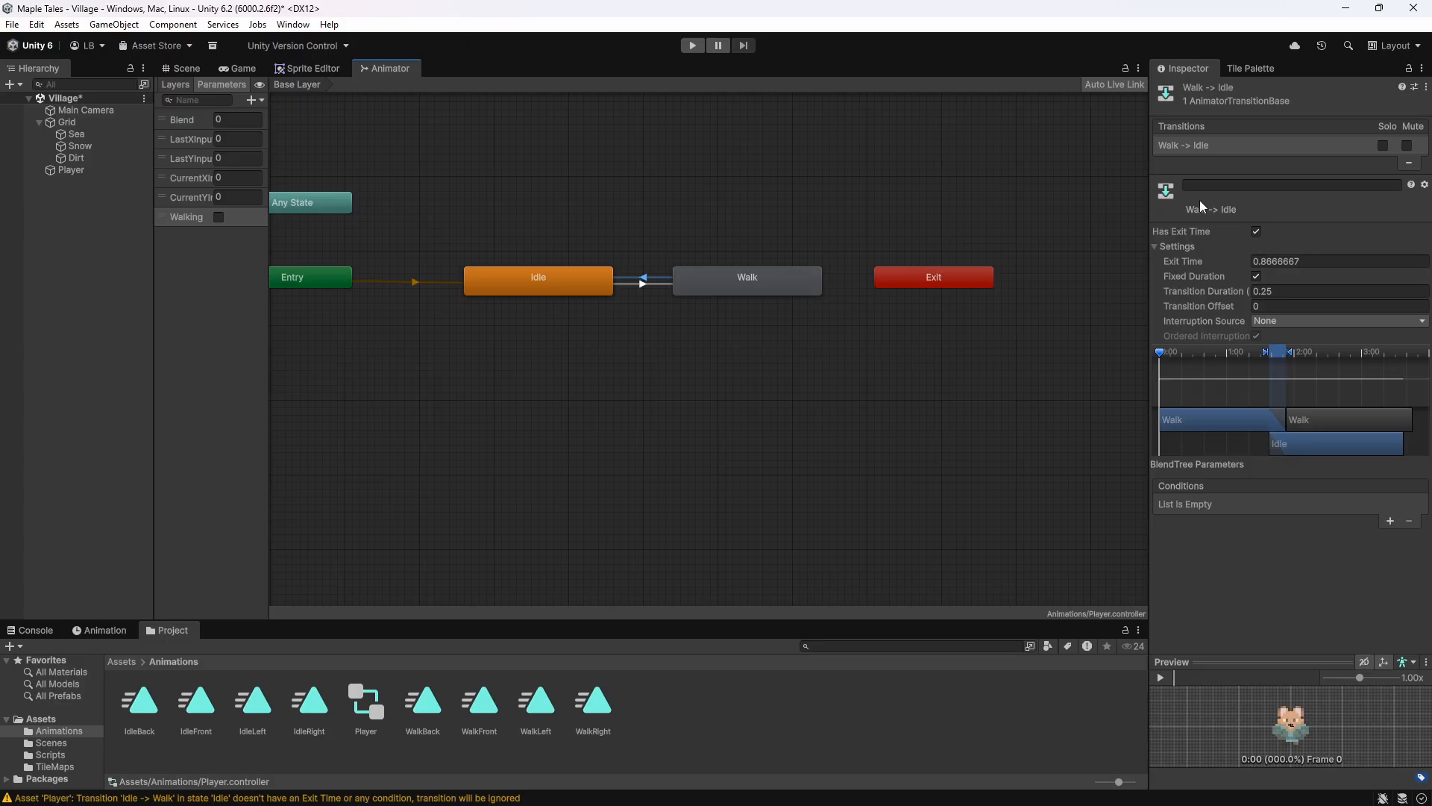
{"action": "left_click", "coordinate": [1256, 232]}
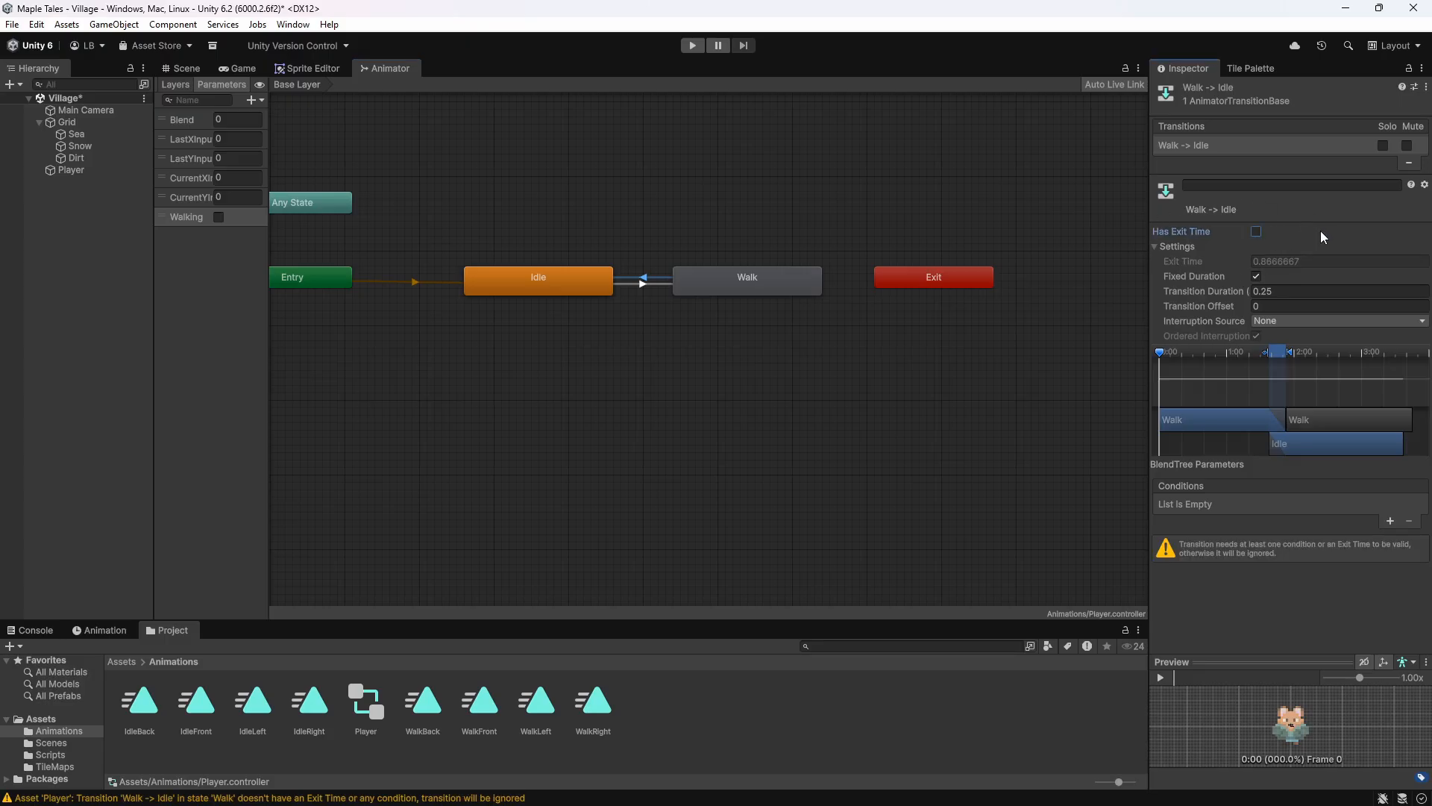
{"action": "left_click", "coordinate": [1255, 276]}
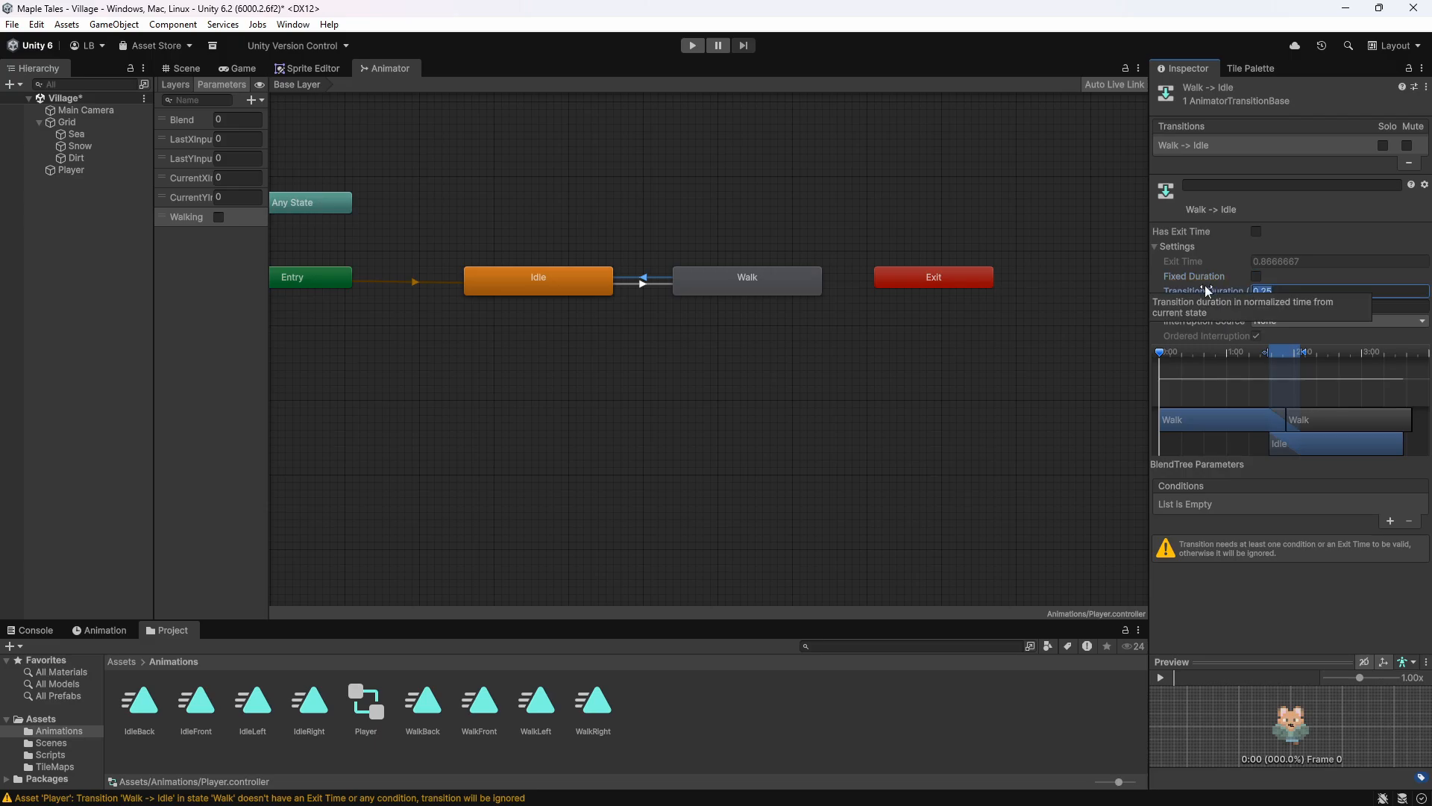
{"action": "type", "text": "0"}
{"action": "left_click", "coordinate": [1304, 617]}
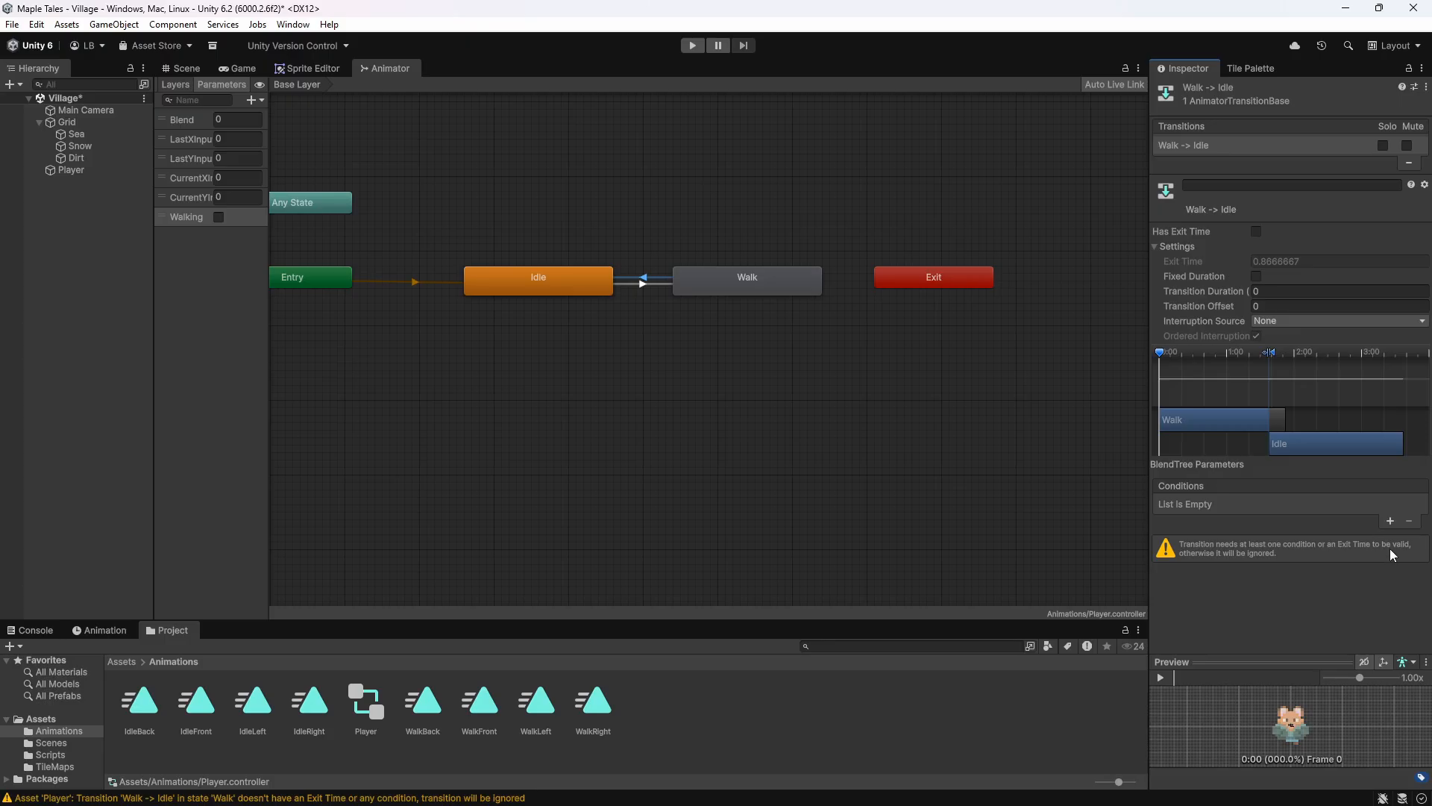
Add a condition to the Walk to Idle transition requiring Walking to be false.
{"action": "left_click", "coordinate": [1392, 520]}
{"action": "left_click", "coordinate": [1272, 505]}
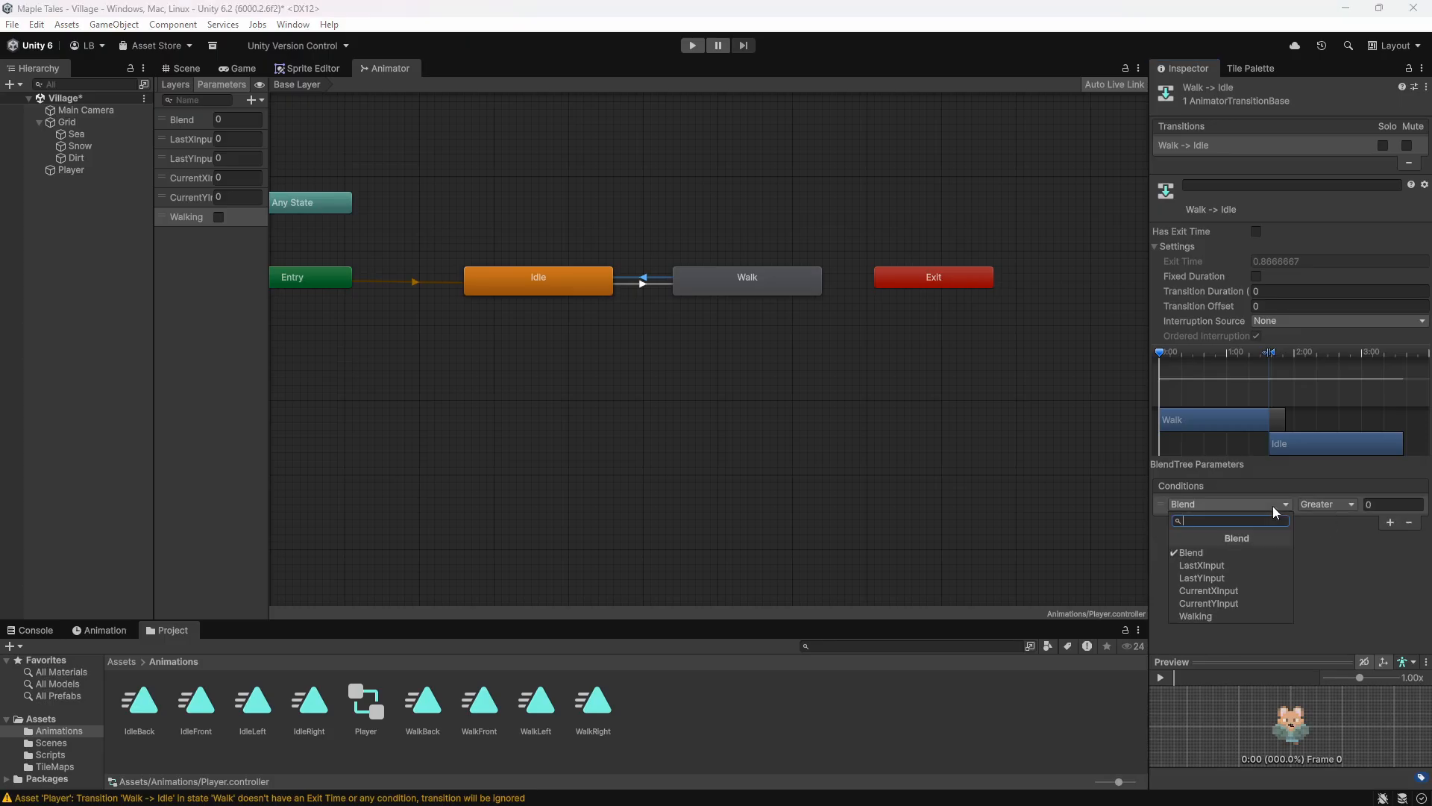
{"action": "left_click", "coordinate": [1234, 602]}
{"action": "left_click", "coordinate": [1251, 500]}
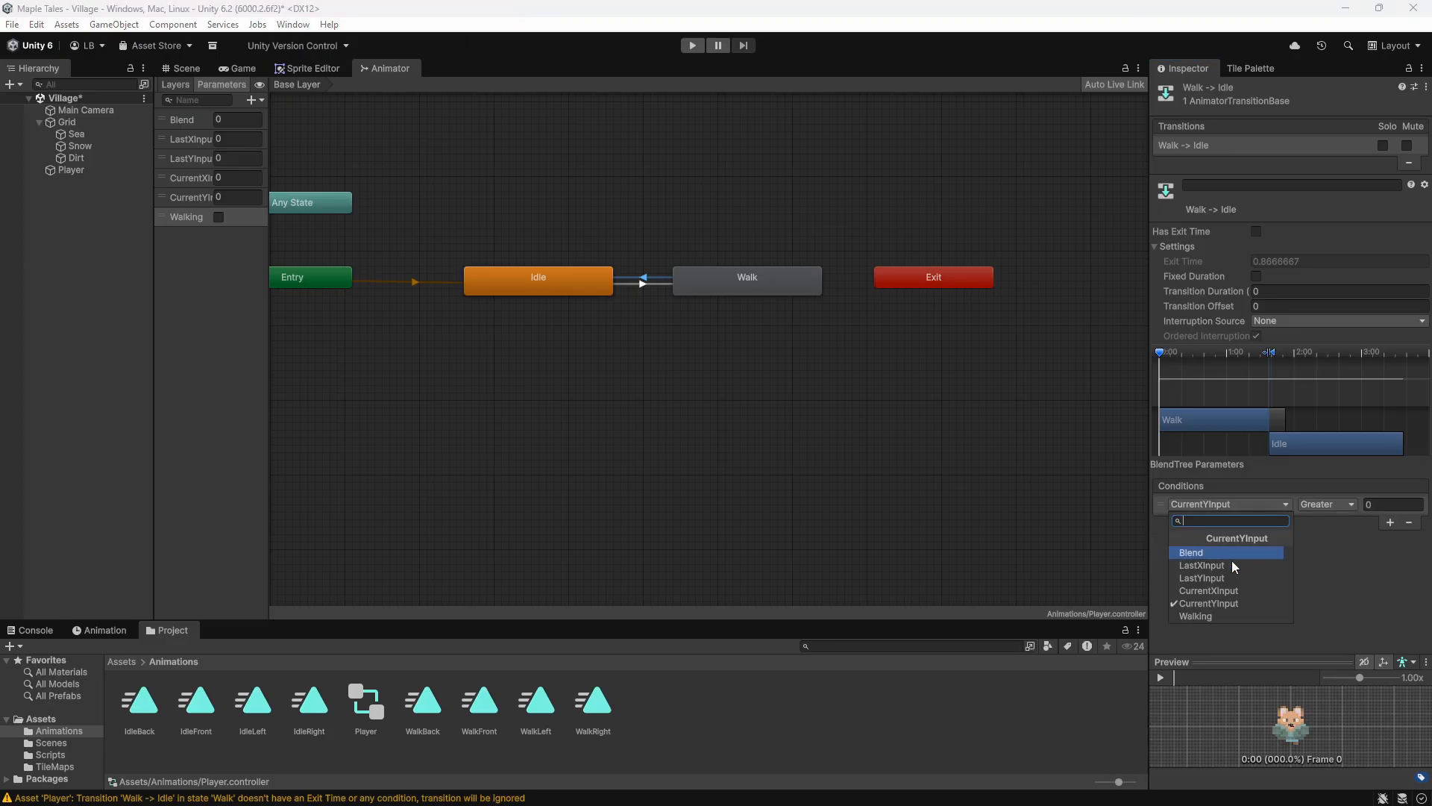
{"action": "left_click", "coordinate": [1197, 615]}
{"action": "left_click", "coordinate": [1339, 505]}
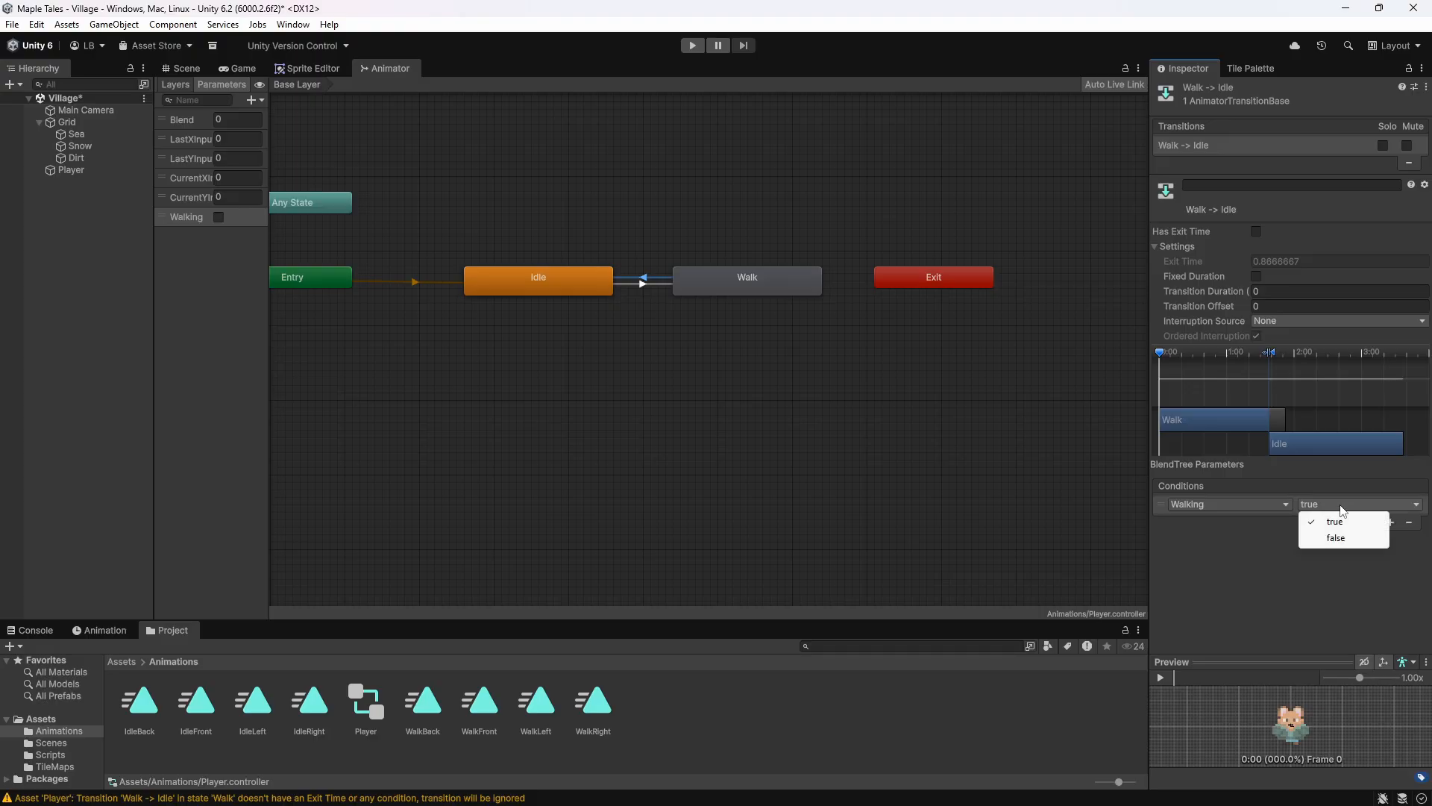
{"action": "left_click", "coordinate": [1320, 537]}
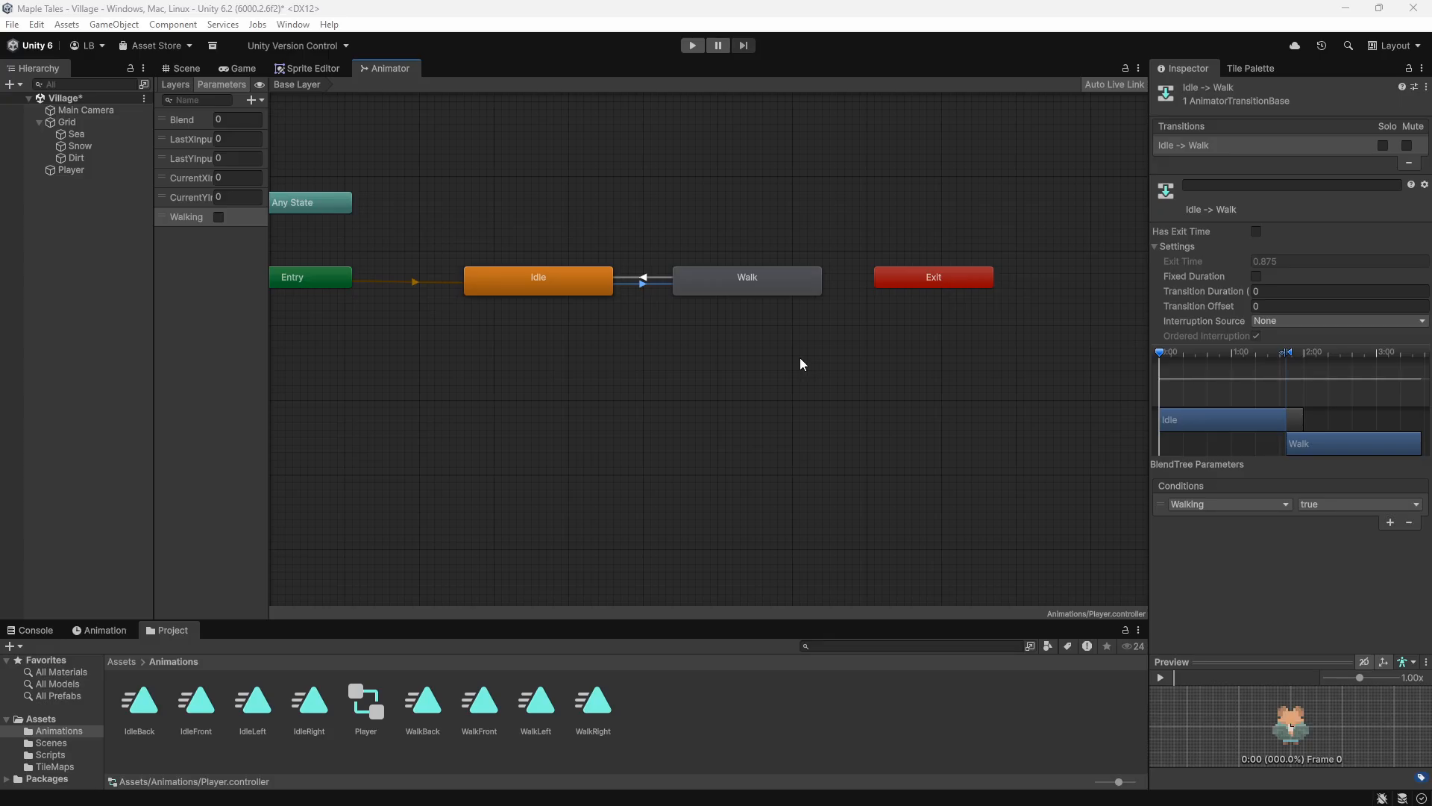
Open the PlayerMovement script from the Scripts folder in Visual Studio and declare a private Animator field named animator below playerSpeed.
{"action": "left_click", "coordinate": [45, 755]}
{"action": "double_click", "coordinate": [138, 709]}
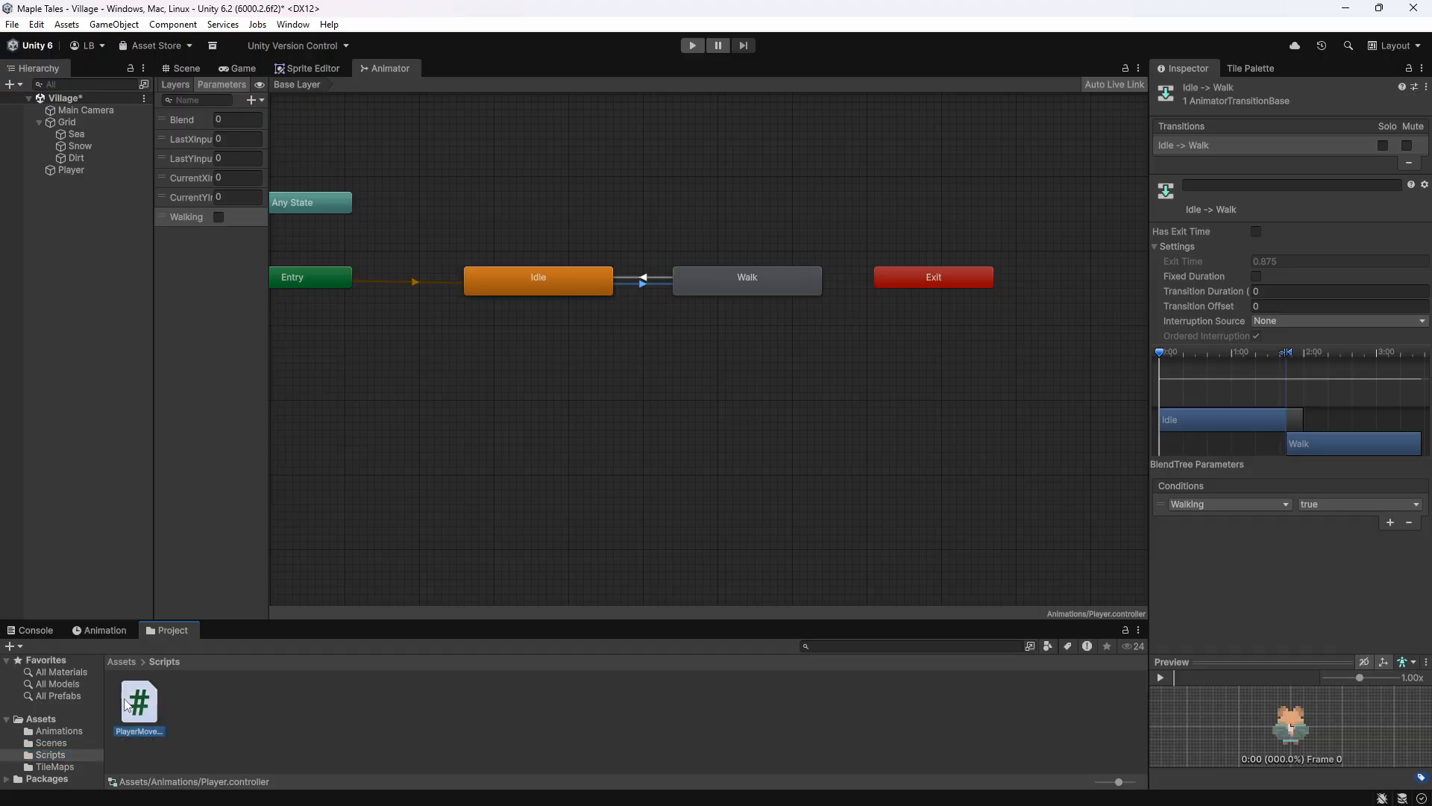
{"action": "left_click", "coordinate": [608, 188]}
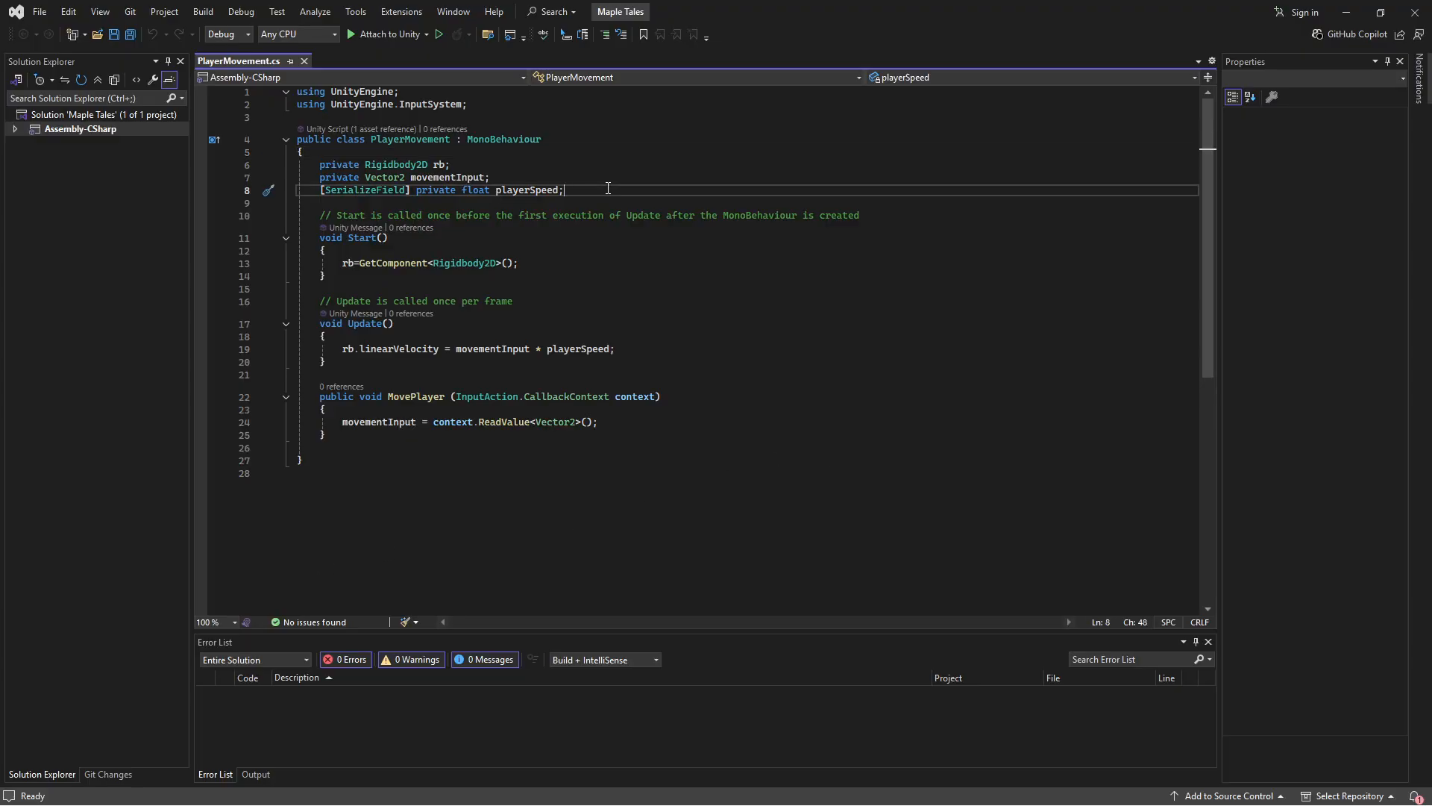
{"action": "key", "text": "Return"}
{"action": "key", "text": "Return"}
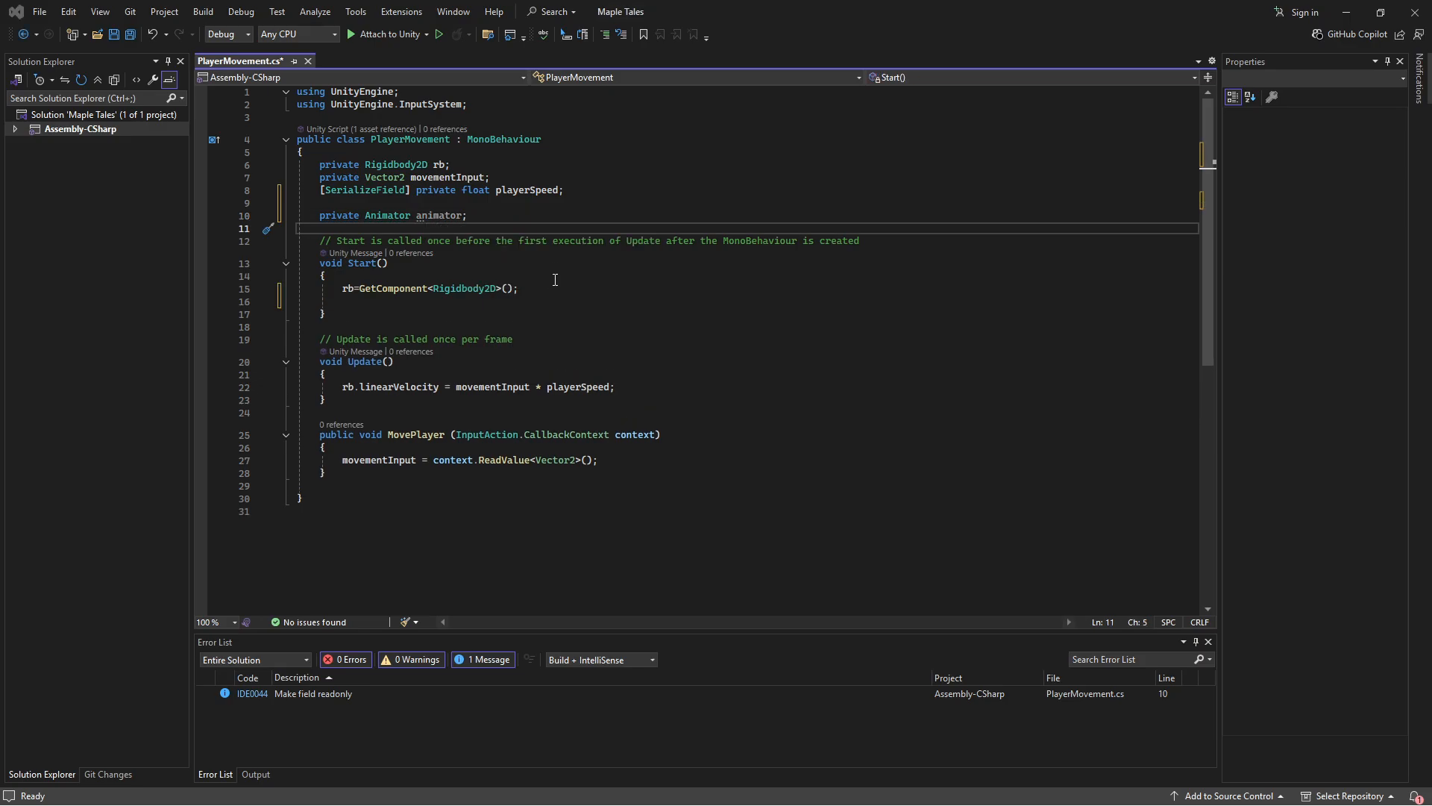
In Start, assign animator = GetComponent<Animator>(); below the Rigidbody2D assignment.
{"action": "left_click", "coordinate": [552, 286]}
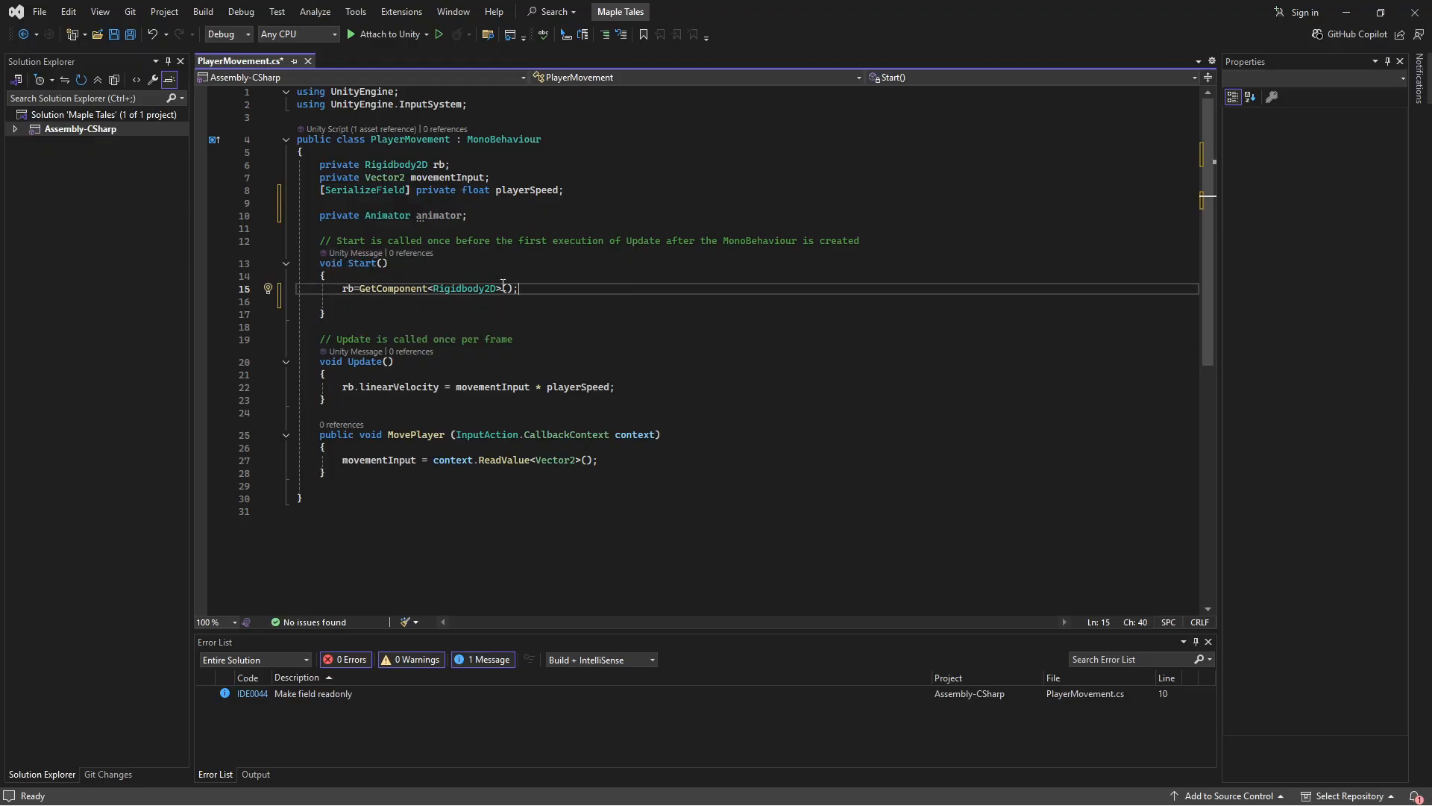
{"action": "key", "text": "Return"}
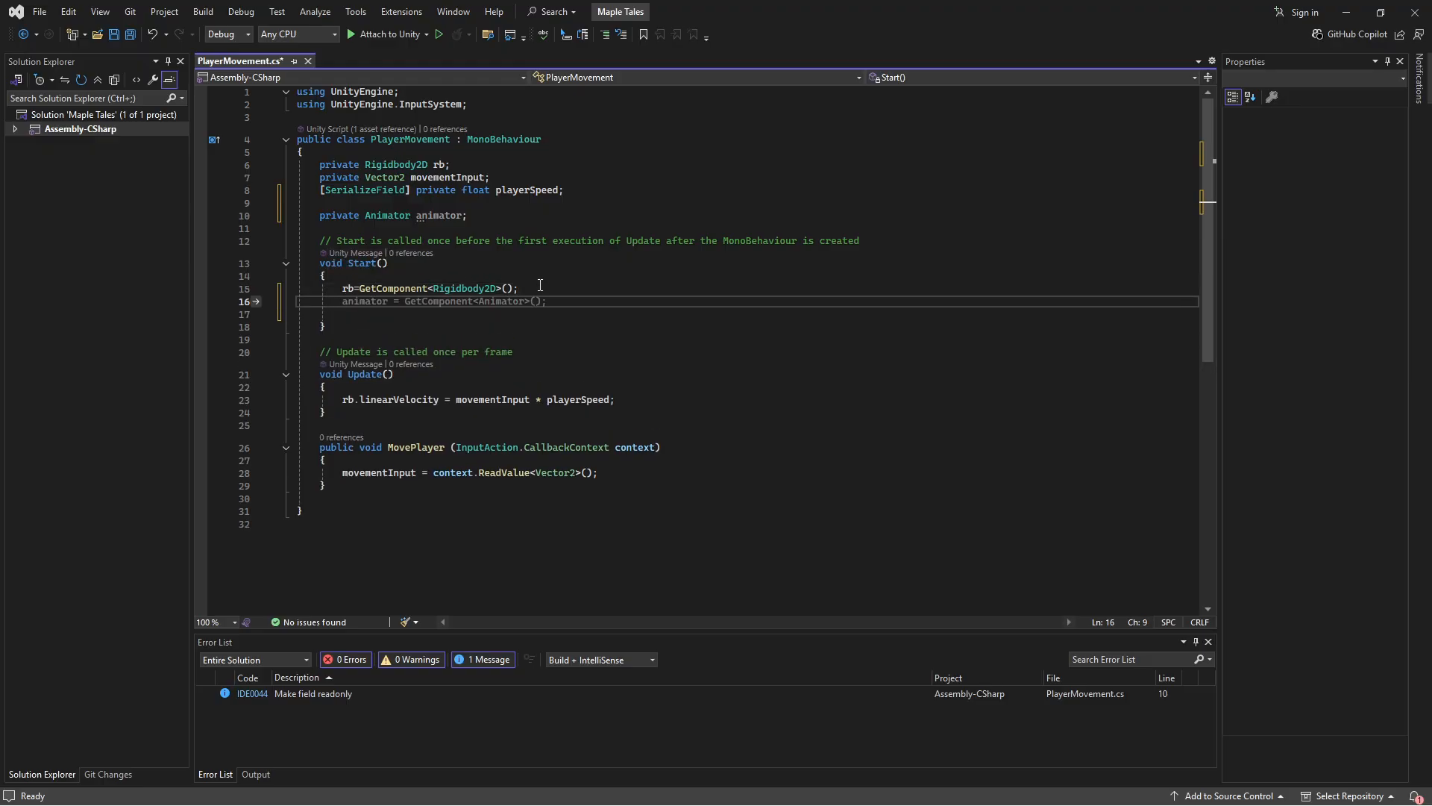
{"action": "key", "text": "Tab"}
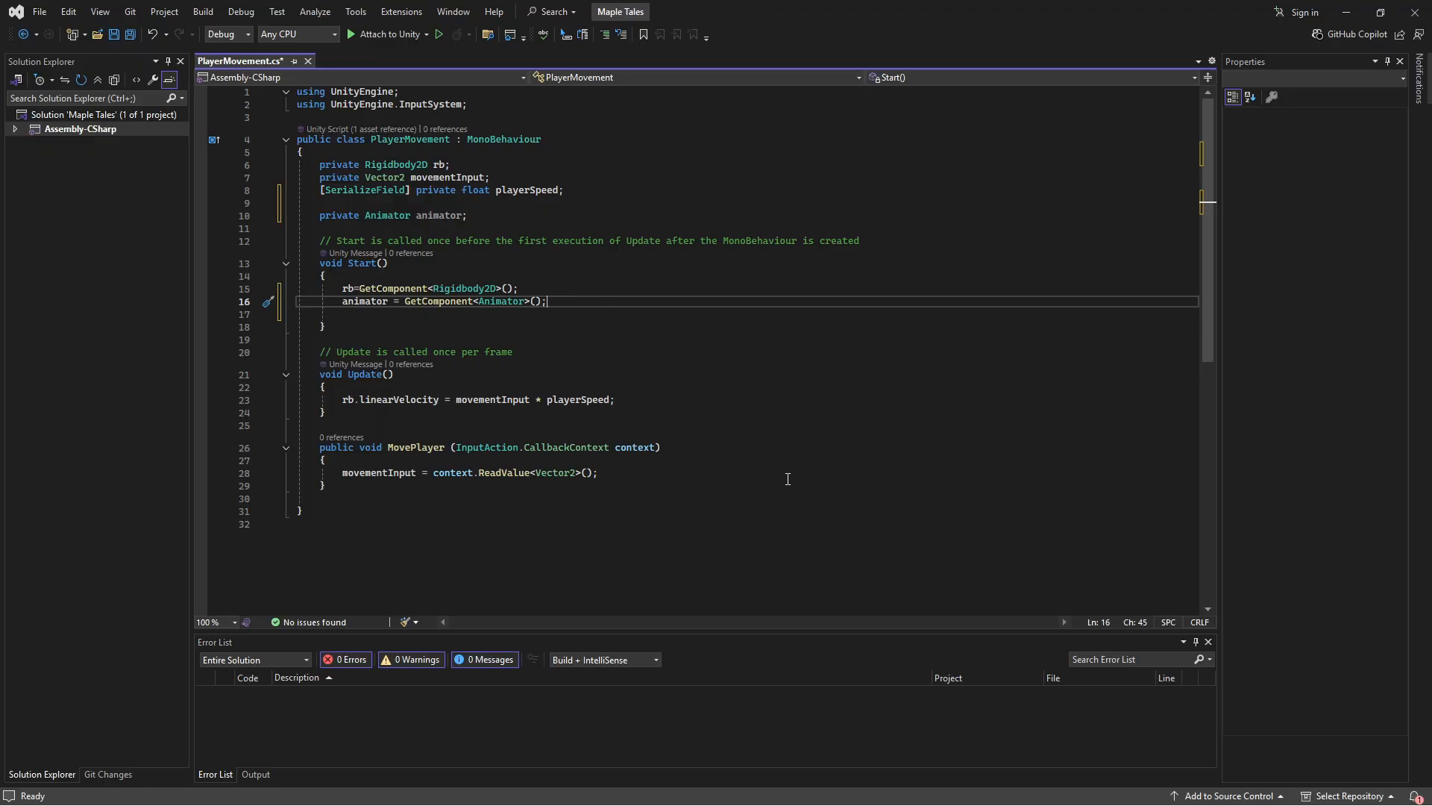
Insert animator.SetBool("Walking", true); as the first statement of the MovePlayer method.
{"action": "left_click", "coordinate": [567, 460]}
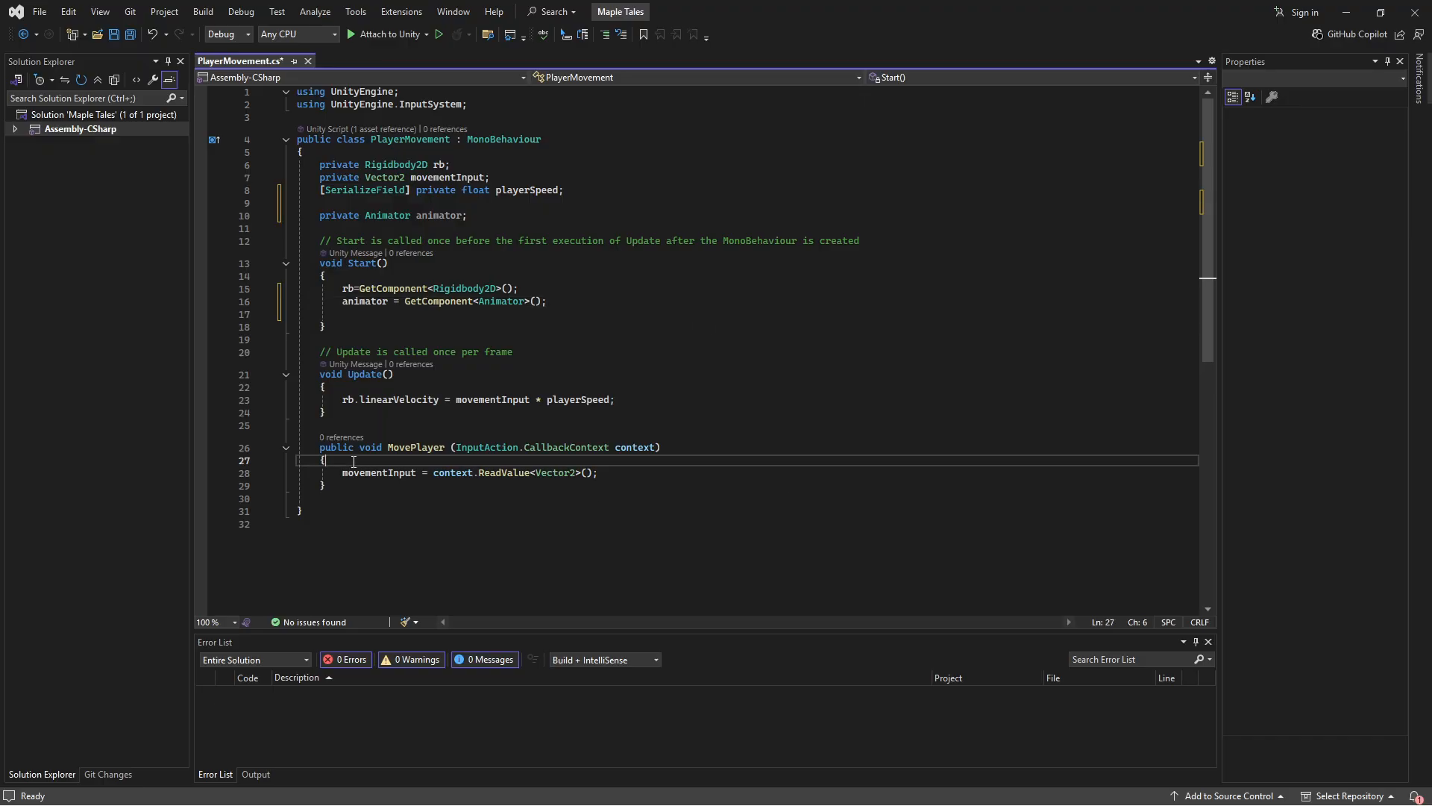
{"action": "key", "text": "Return"}
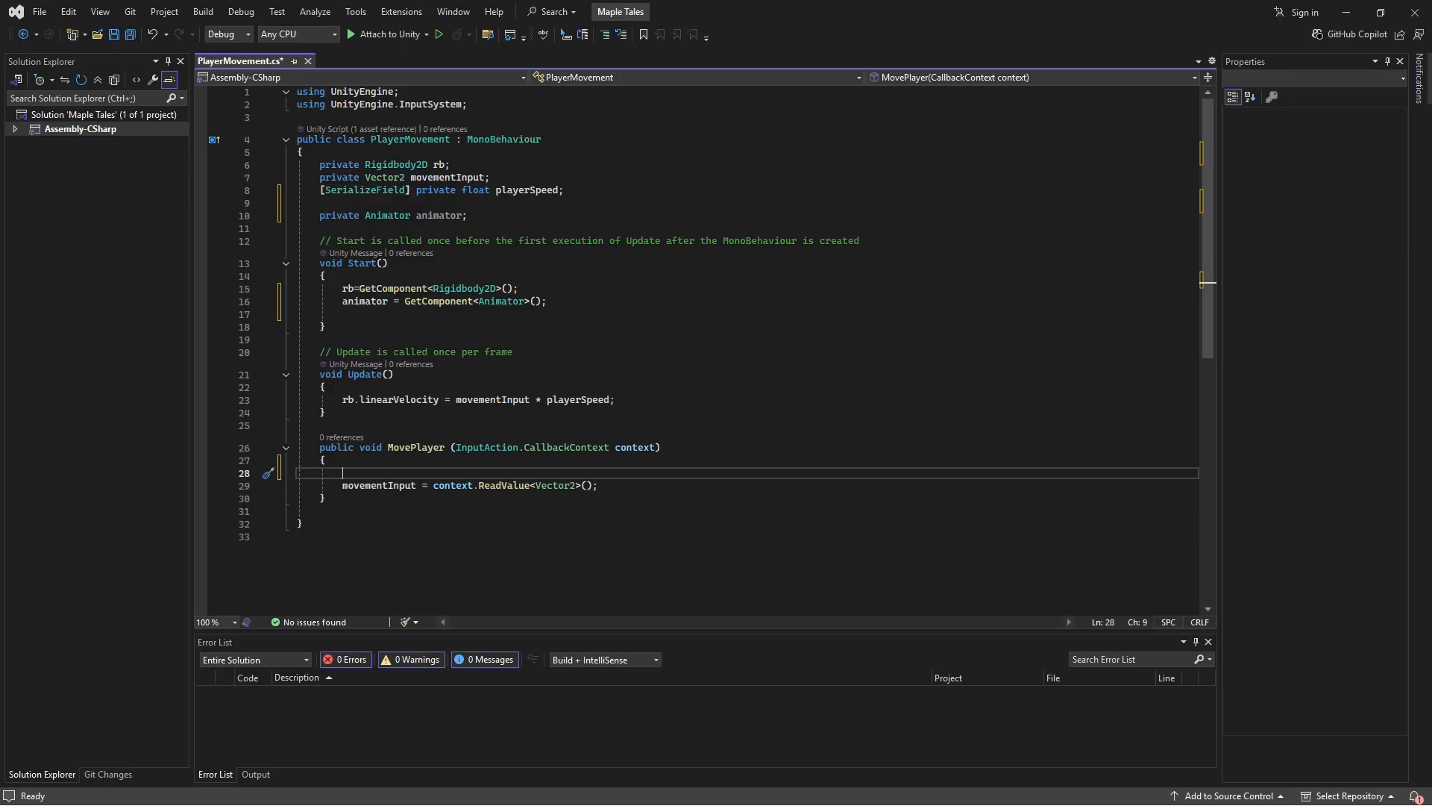
{"action": "key", "text": "alt+Tab"}
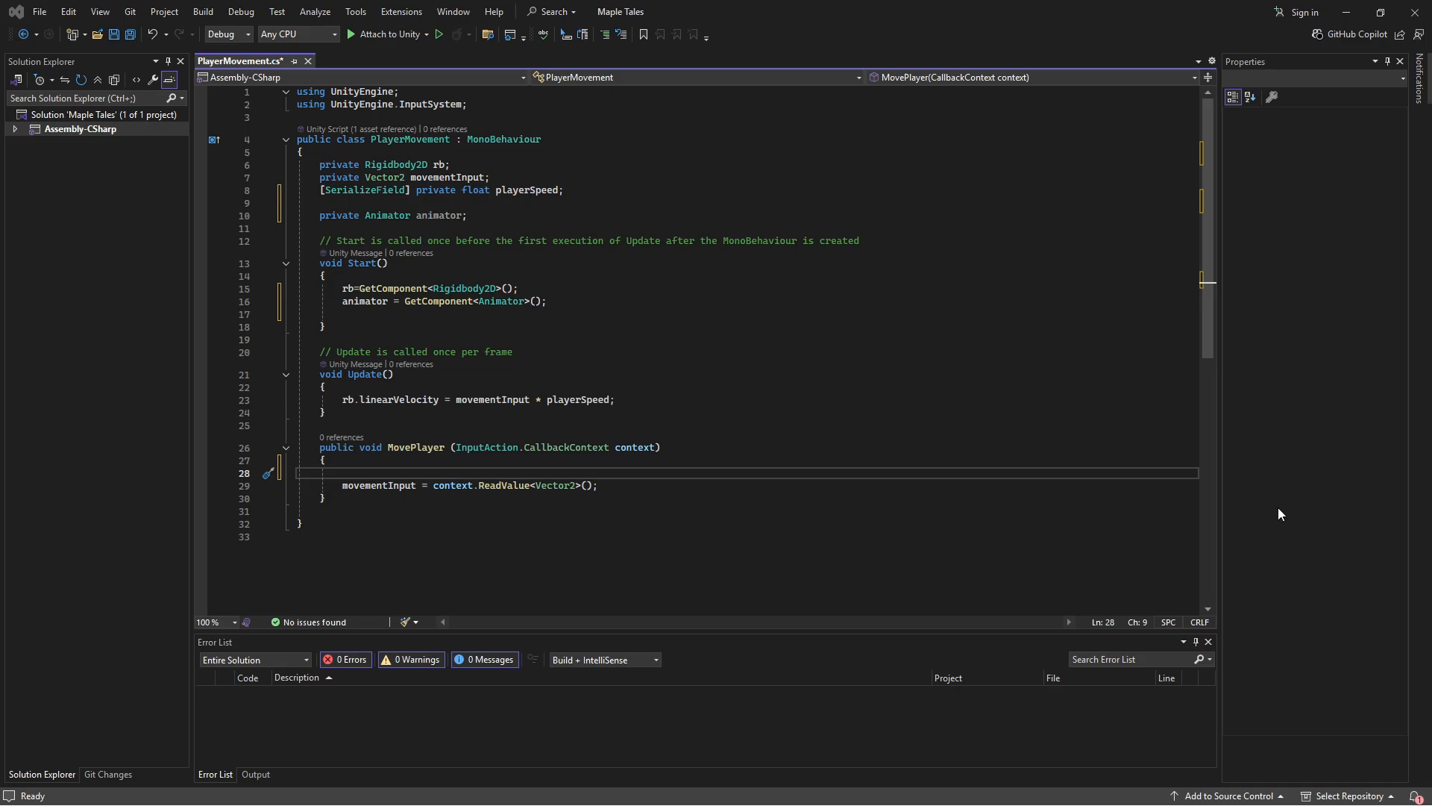
{"action": "key", "text": "alt+Tab"}
{"action": "key", "text": "ctrl+v"}
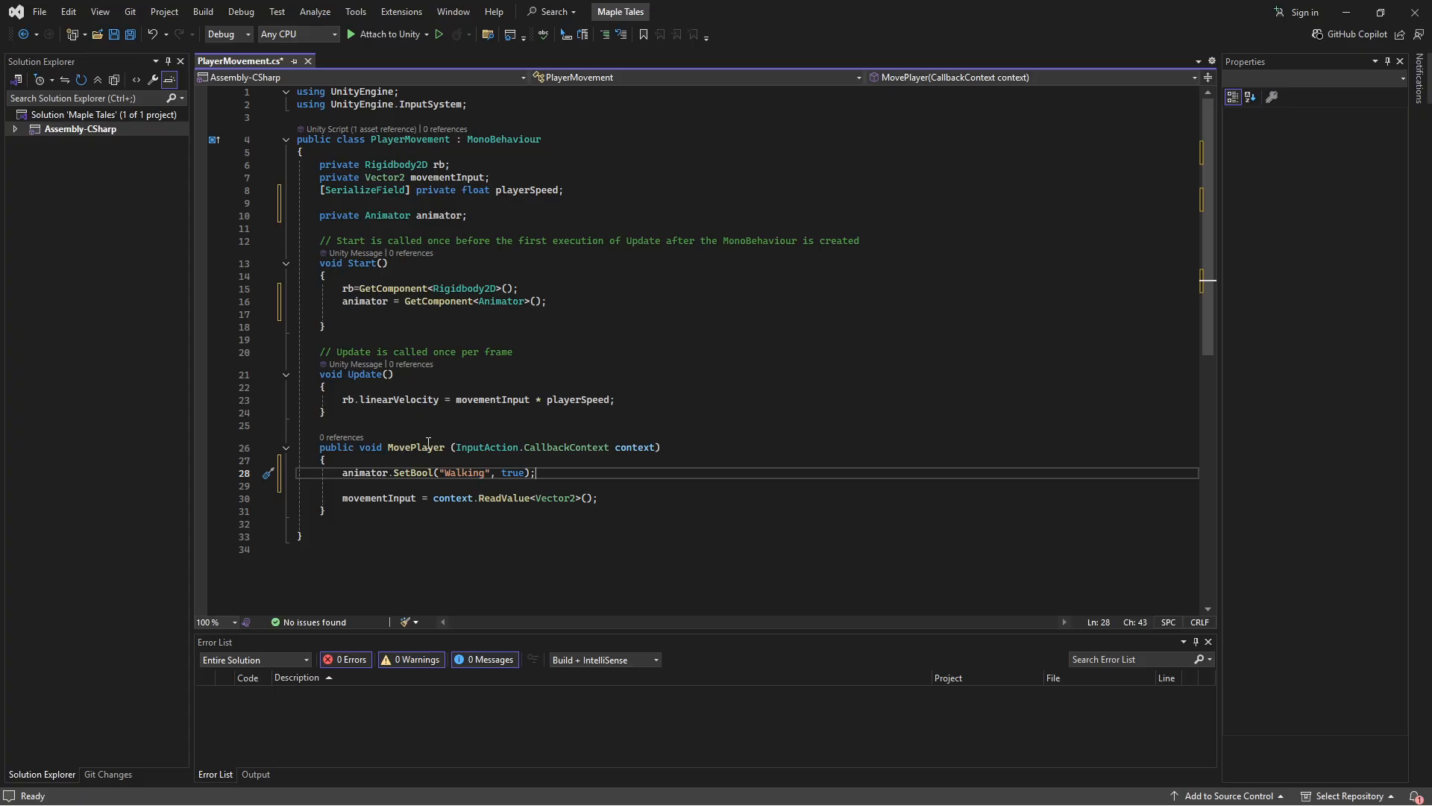
Below the movementInput assignment, add SetFloat calls passing movementInput.x to "CurrentXInput" and movementInput.y to "CurrentYInput".
{"action": "left_click", "coordinate": [622, 501]}
{"action": "key", "text": "Return"}
{"action": "key", "text": "Return"}
{"action": "key", "text": "Return"}
{"action": "key", "text": "Up"}
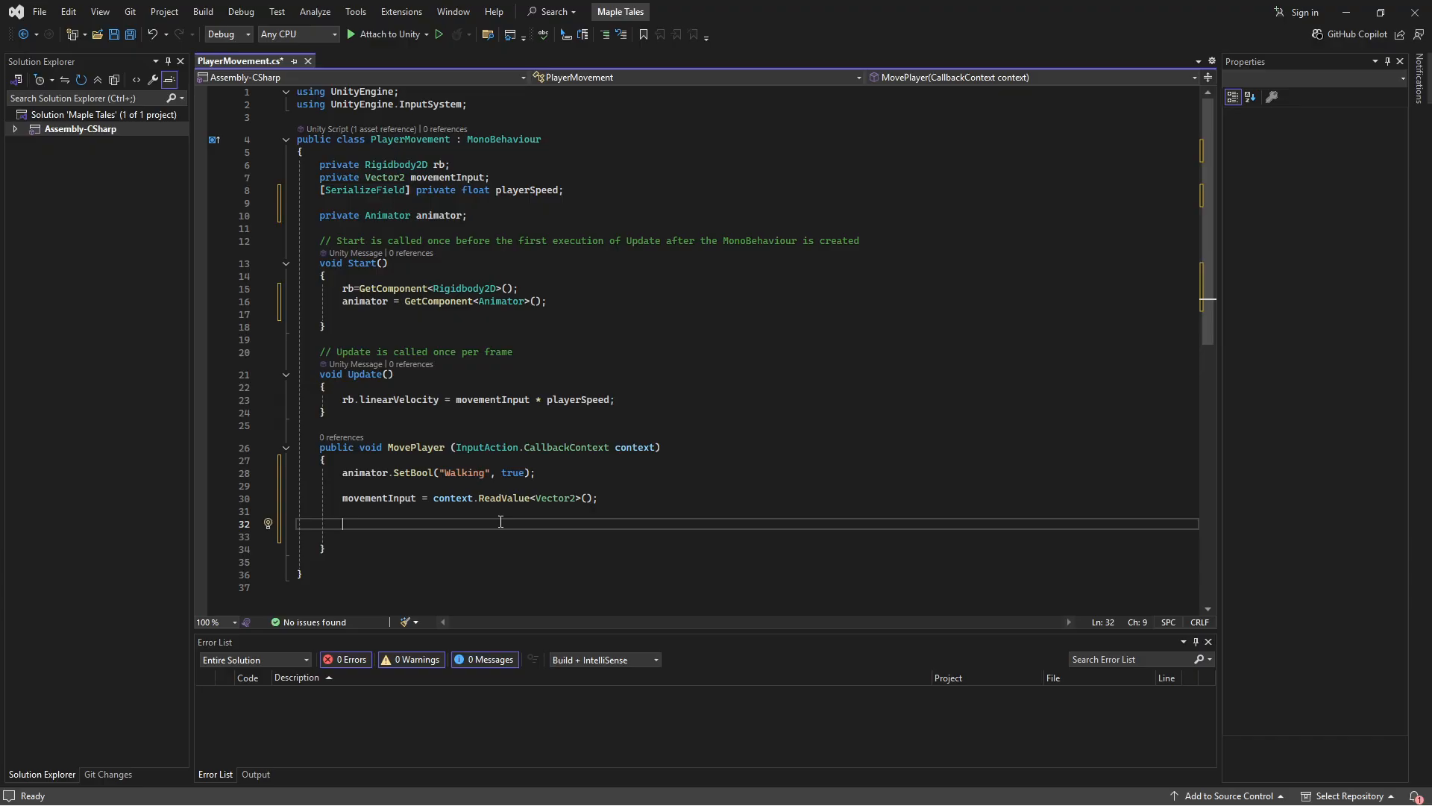
{"action": "key", "text": "ctrl+v"}
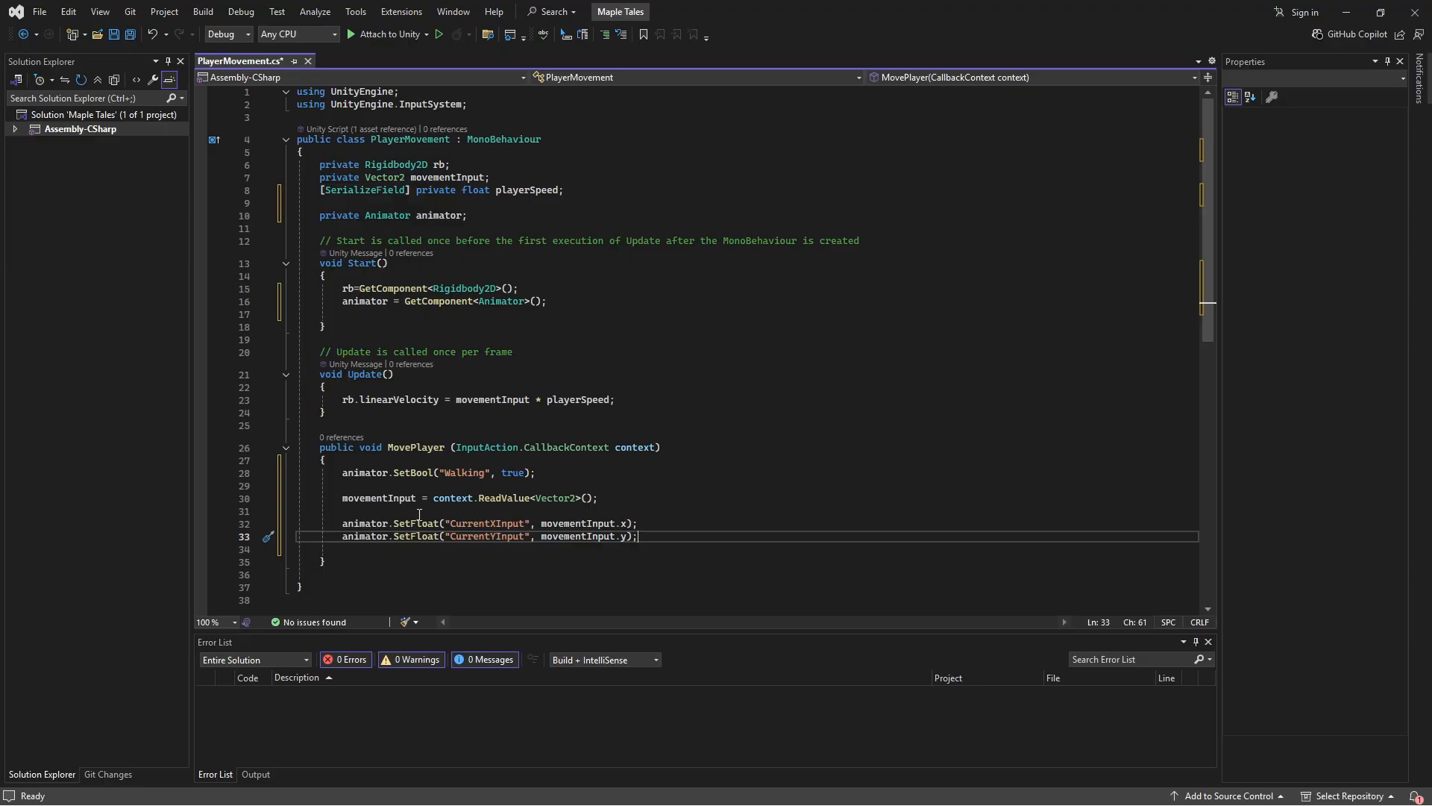
{"action": "left_click", "coordinate": [339, 497]}
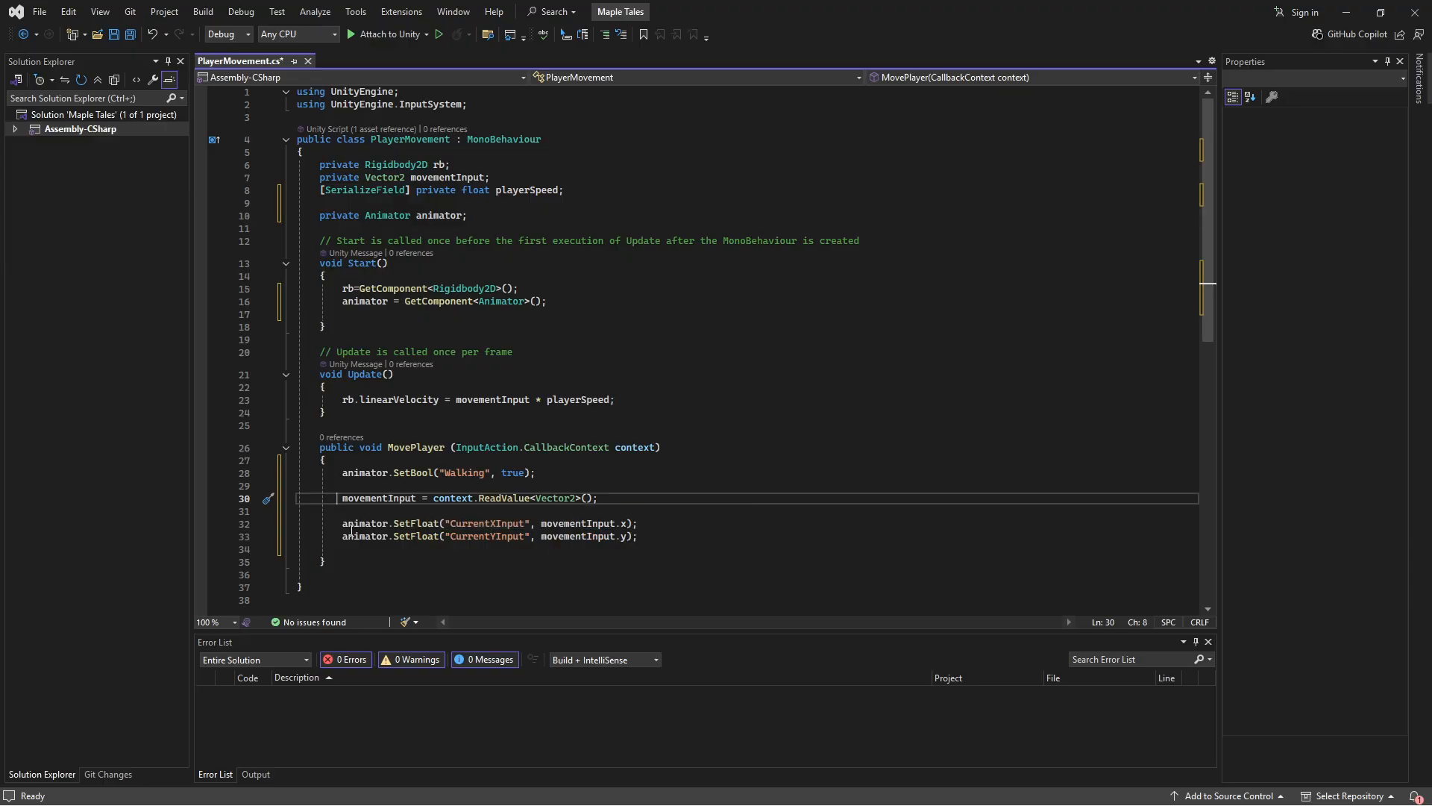
{"action": "left_click", "coordinate": [656, 532]}
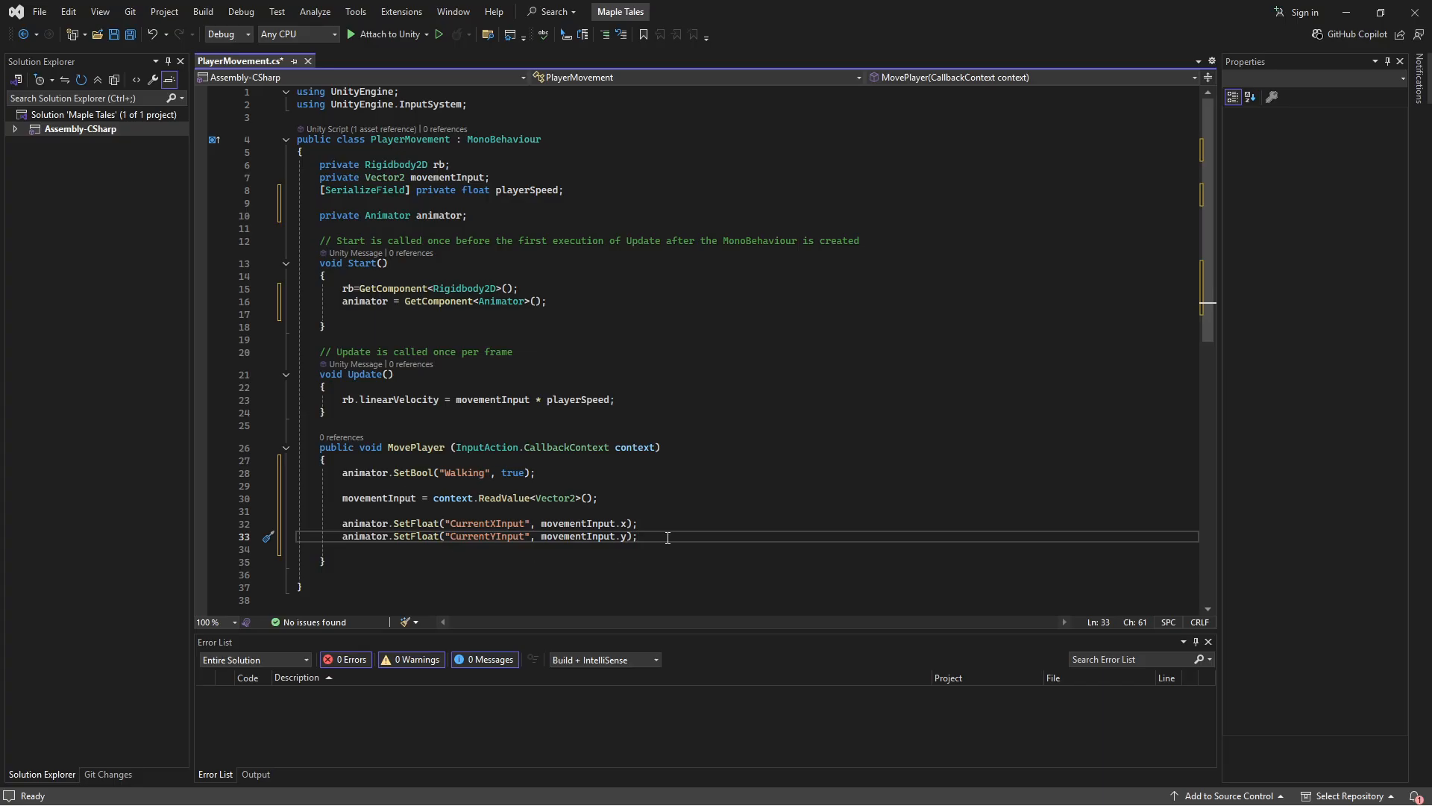
{"action": "scroll", "coordinate": [402, 483], "scroll_direction": "down", "scroll_amount": 2}
{"action": "left_click", "coordinate": [403, 482]}
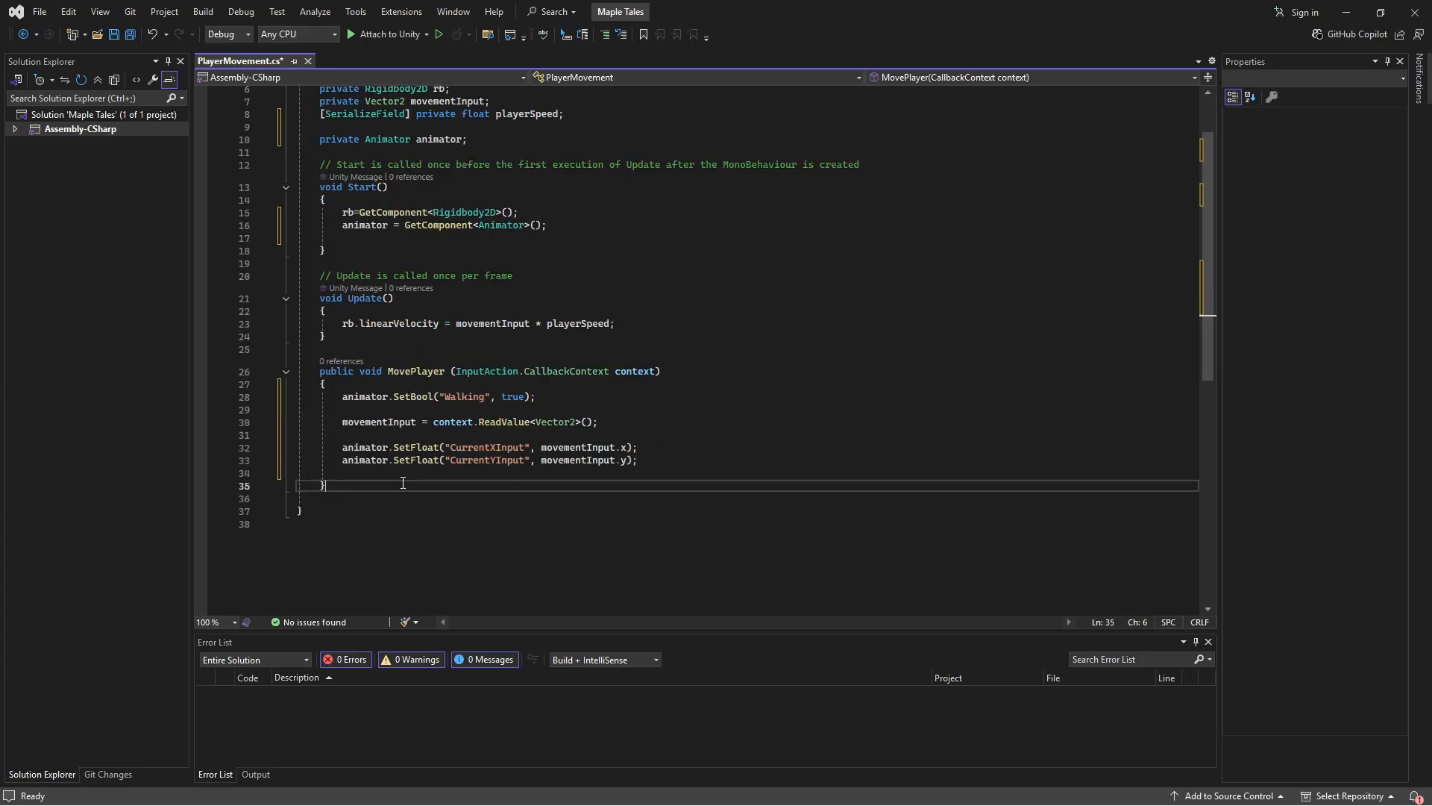
{"action": "left_click", "coordinate": [654, 460]}
{"action": "left_click", "coordinate": [693, 445]}
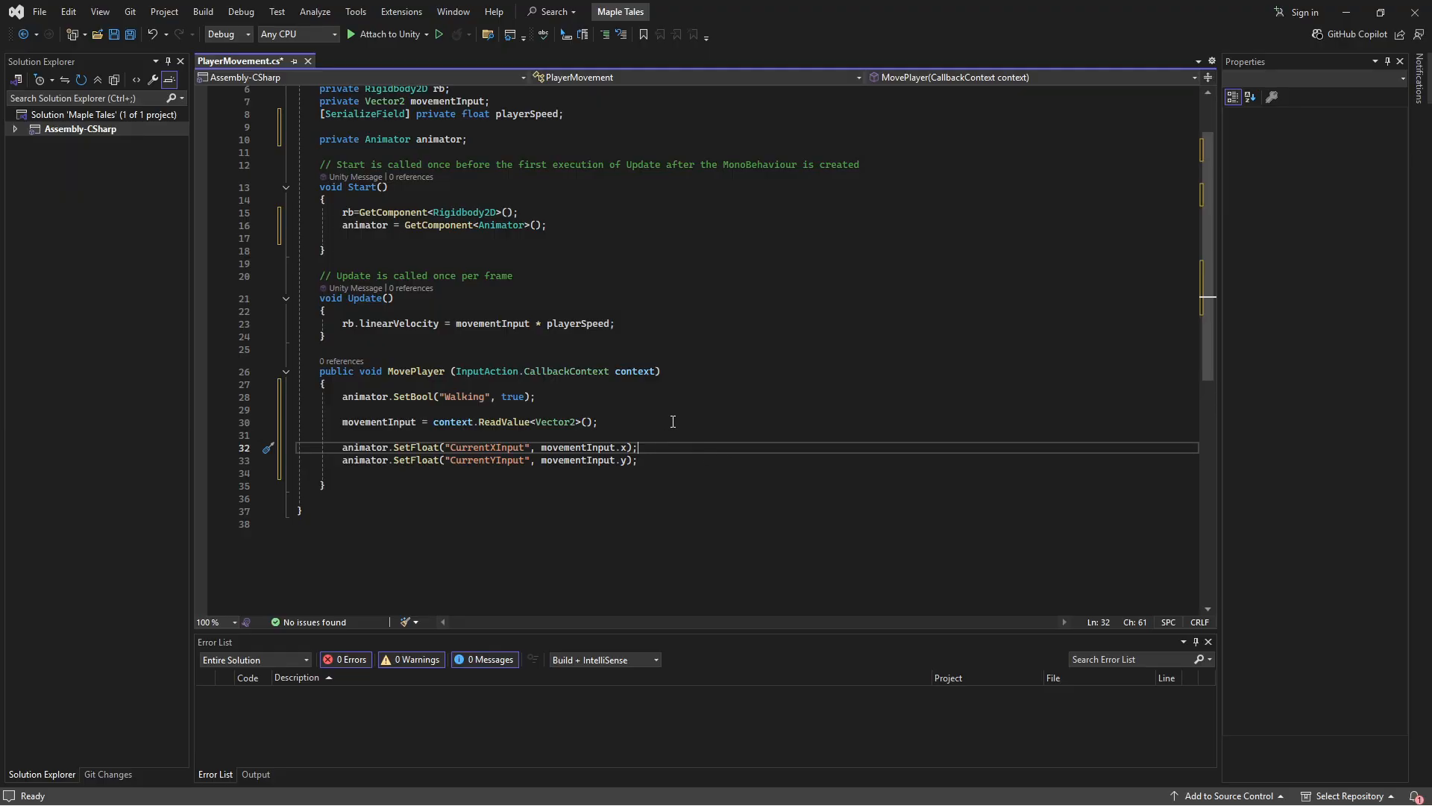
Below the SetBool line, add an if (context.canceled) block setting "Walking" to false and "LastXInput"/"LastYInput" to movementInput.x and movementInput.y.
{"action": "left_click", "coordinate": [551, 397]}
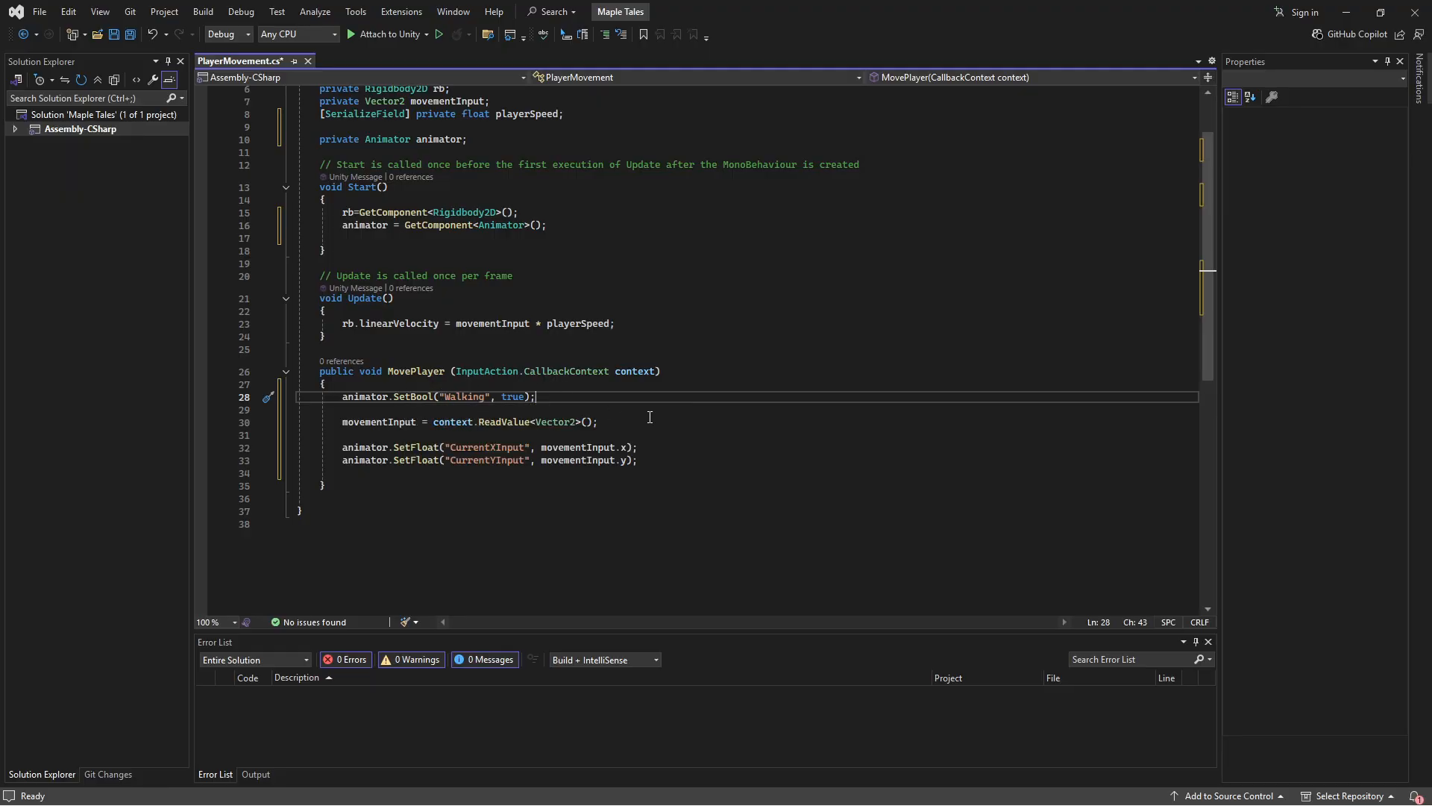
{"action": "key", "text": "Return"}
{"action": "key", "text": "Return"}
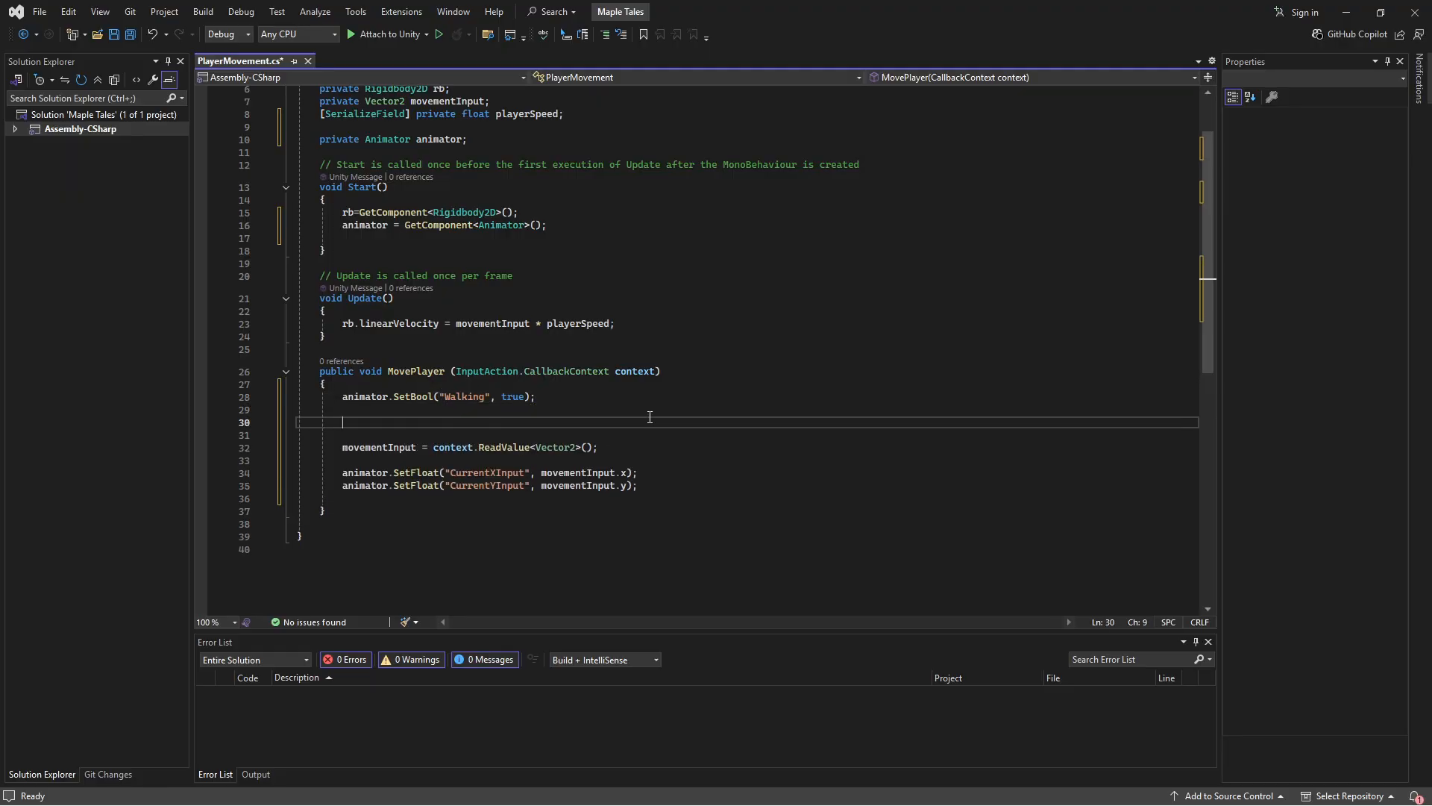
{"action": "key", "text": "ctrl+v"}
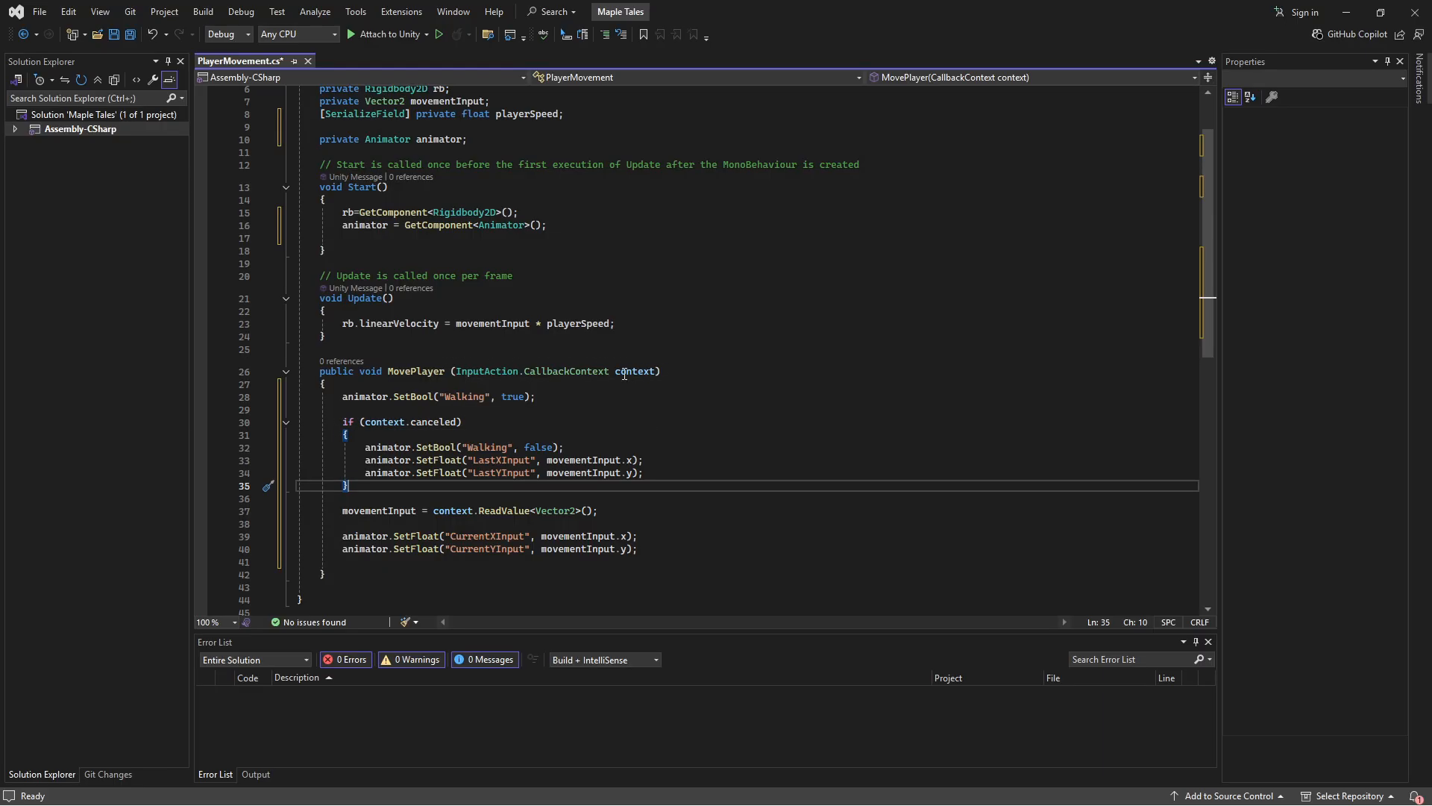
Save the PlayerMovement script and switch back to the Unity editor.
{"action": "left_click", "coordinate": [565, 449]}
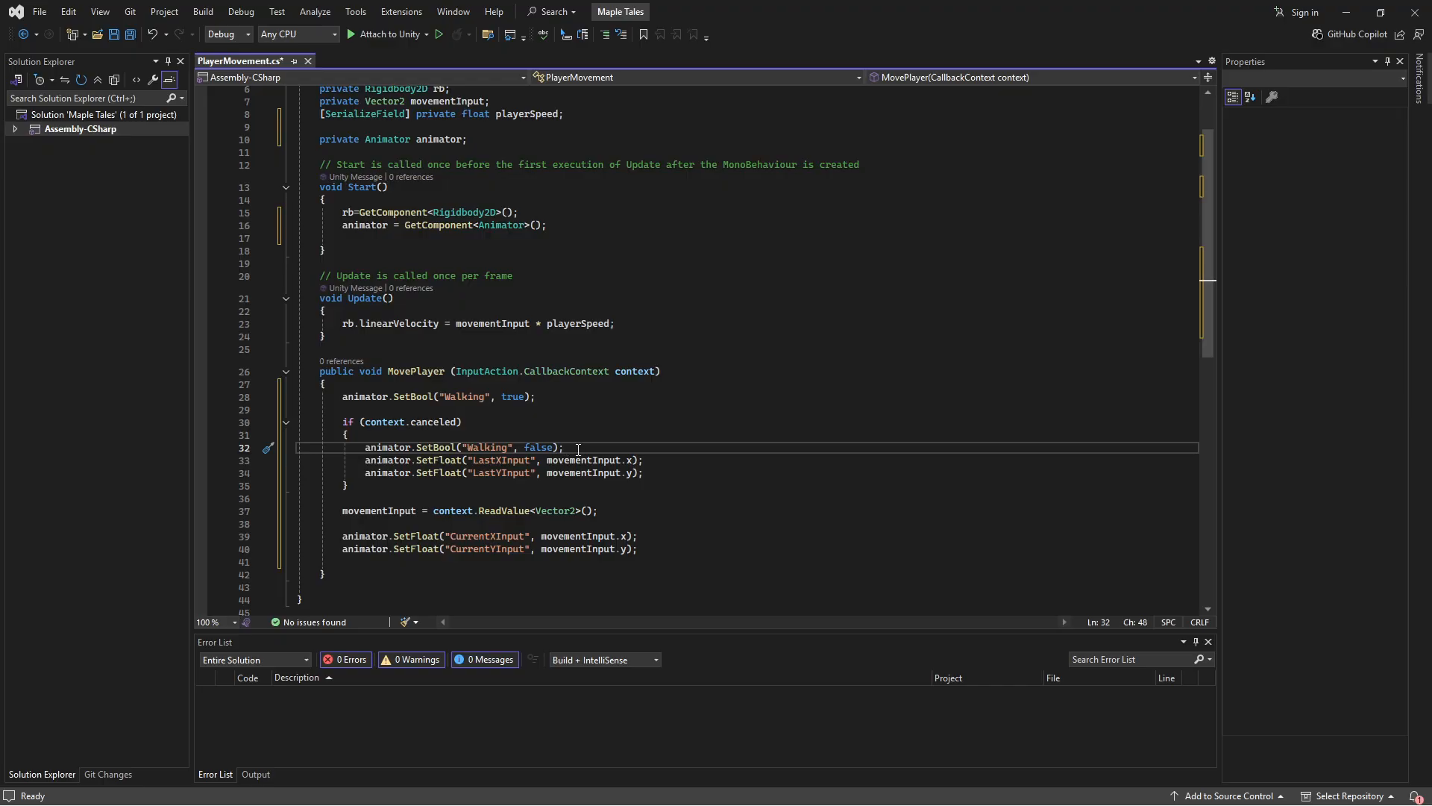
{"action": "left_click", "coordinate": [663, 462]}
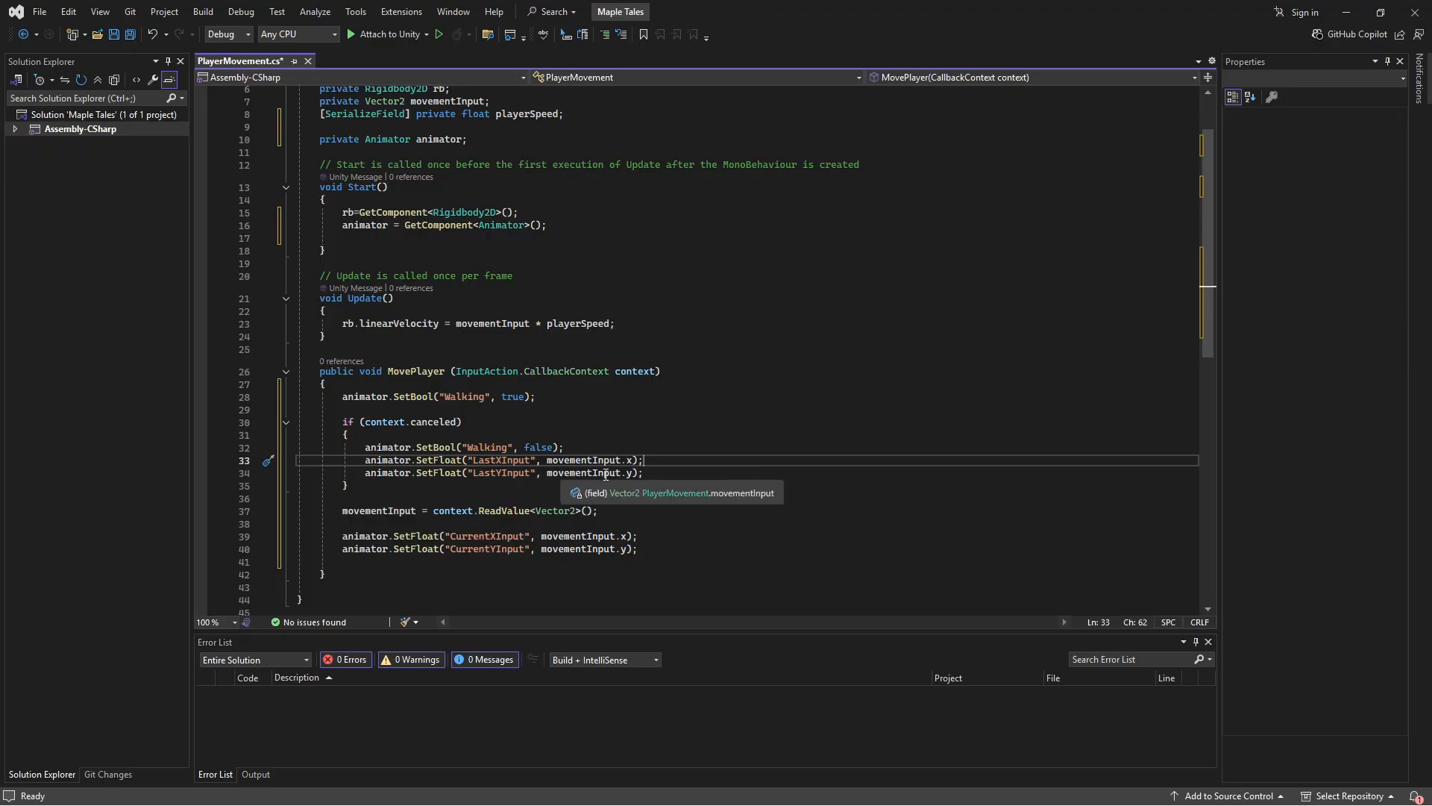
{"action": "left_click", "coordinate": [658, 475]}
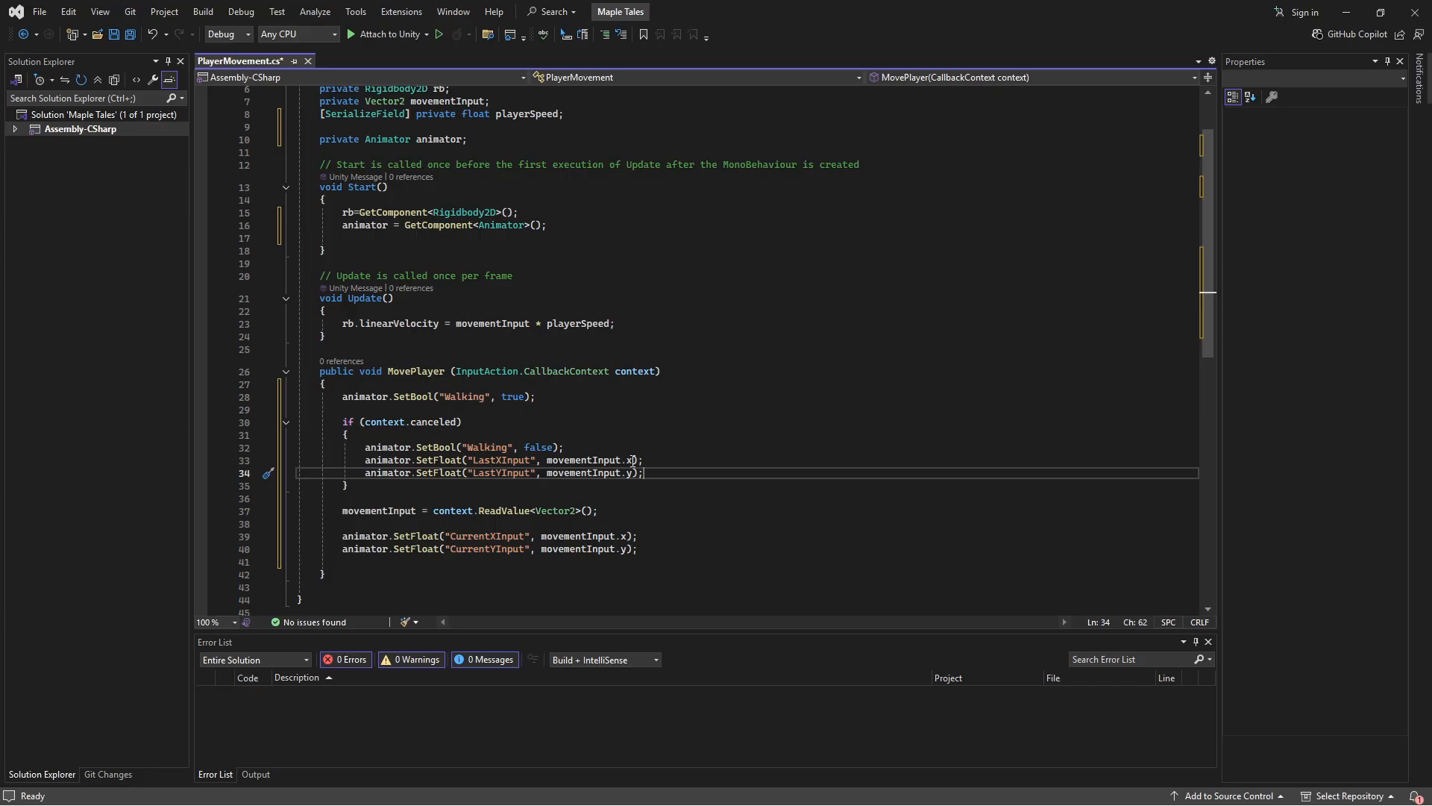
{"action": "key", "text": "ctrl+s"}
{"action": "left_click", "coordinate": [949, 276]}
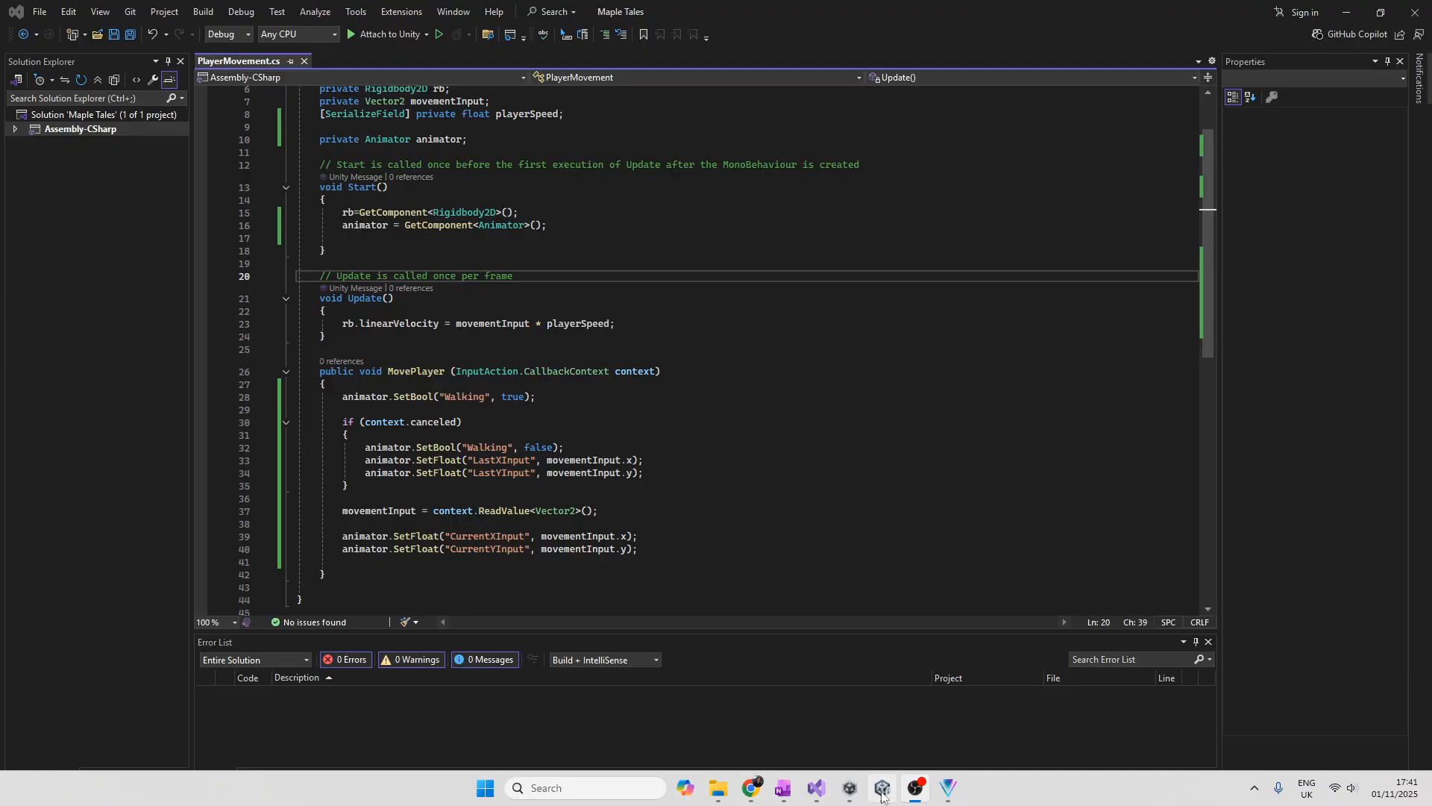
{"action": "left_click", "coordinate": [881, 791]}
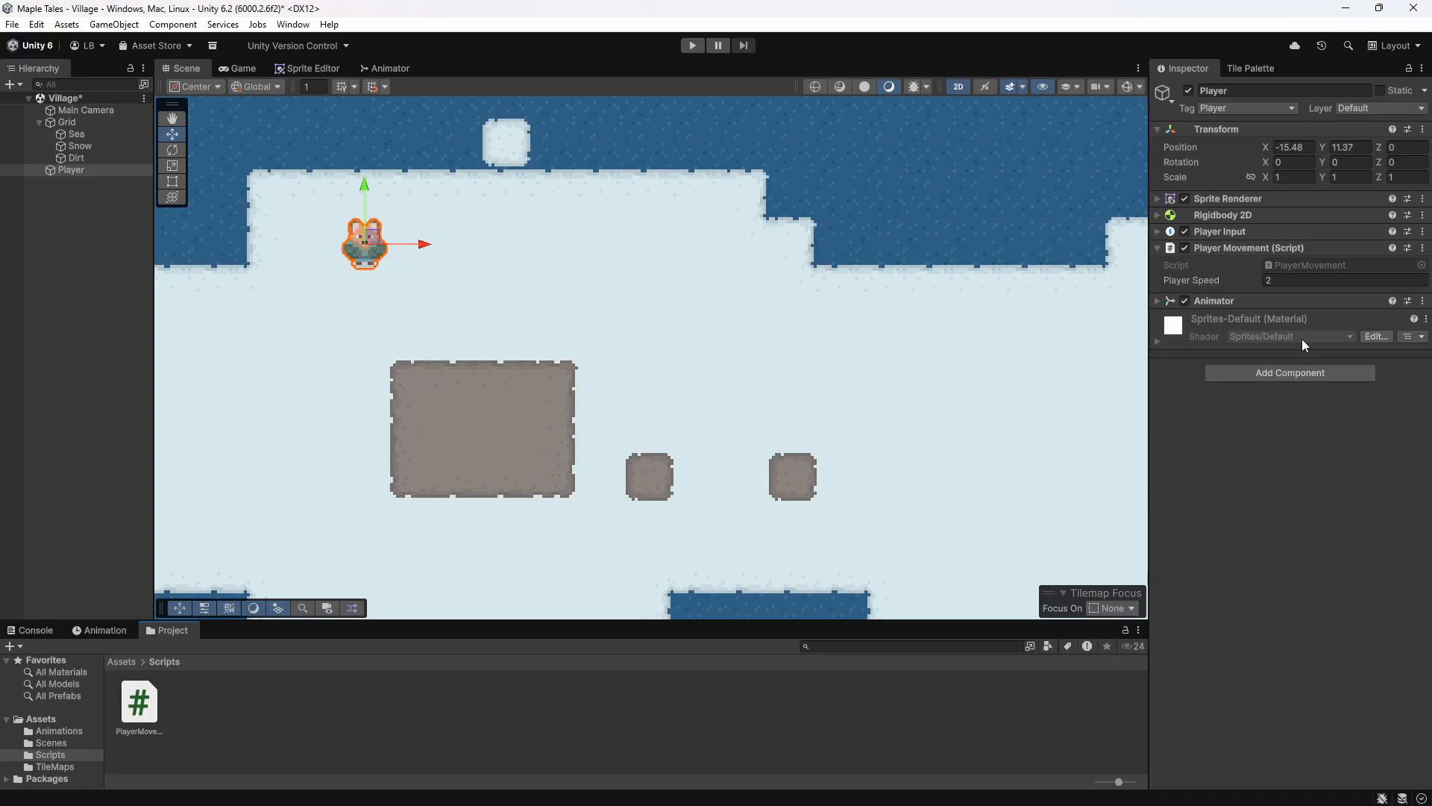
Select the Player and play-test the scene, walking the fox down, right, left and up, and stop play mode.
{"action": "left_click", "coordinate": [75, 146]}
{"action": "left_click", "coordinate": [90, 171]}
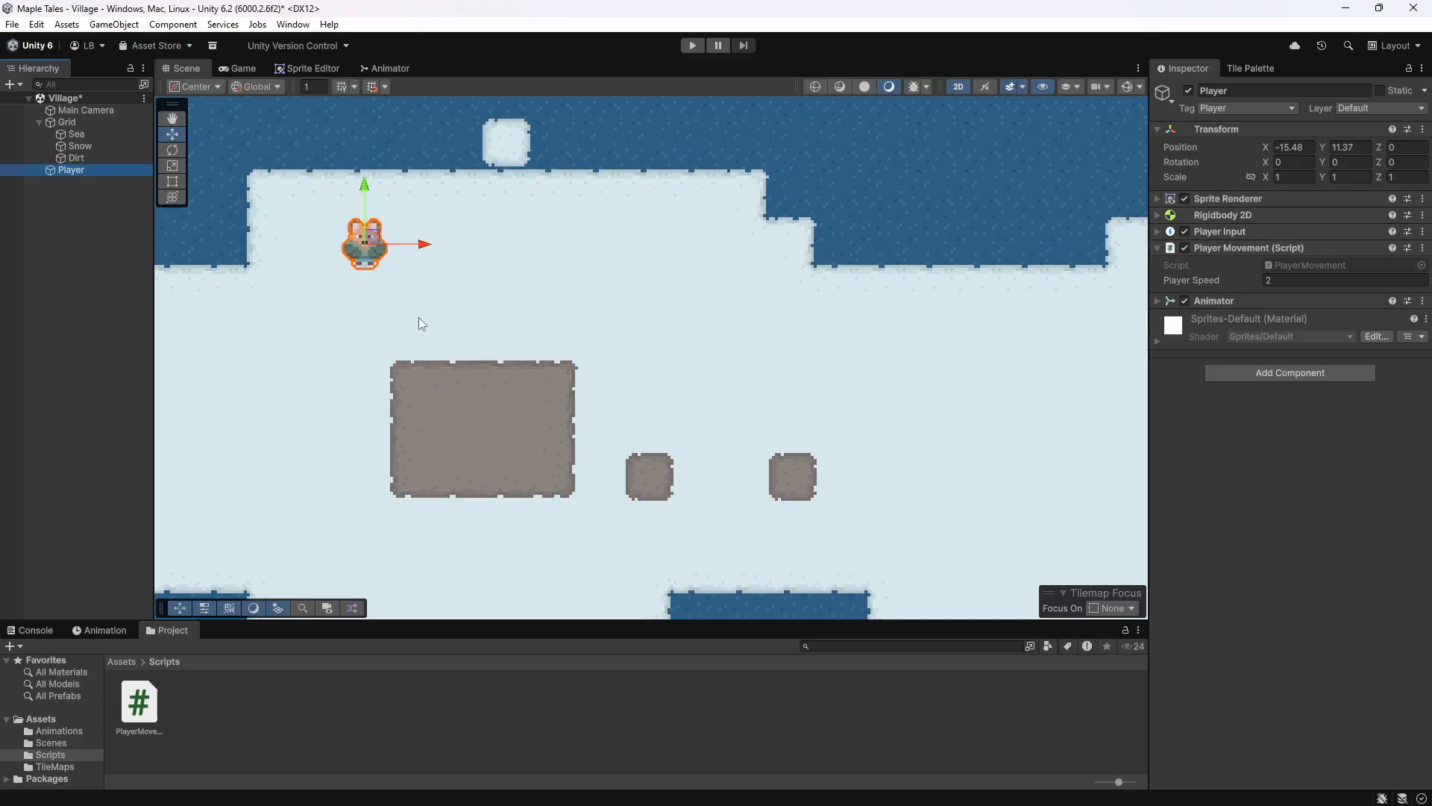
{"action": "left_click", "coordinate": [693, 46]}
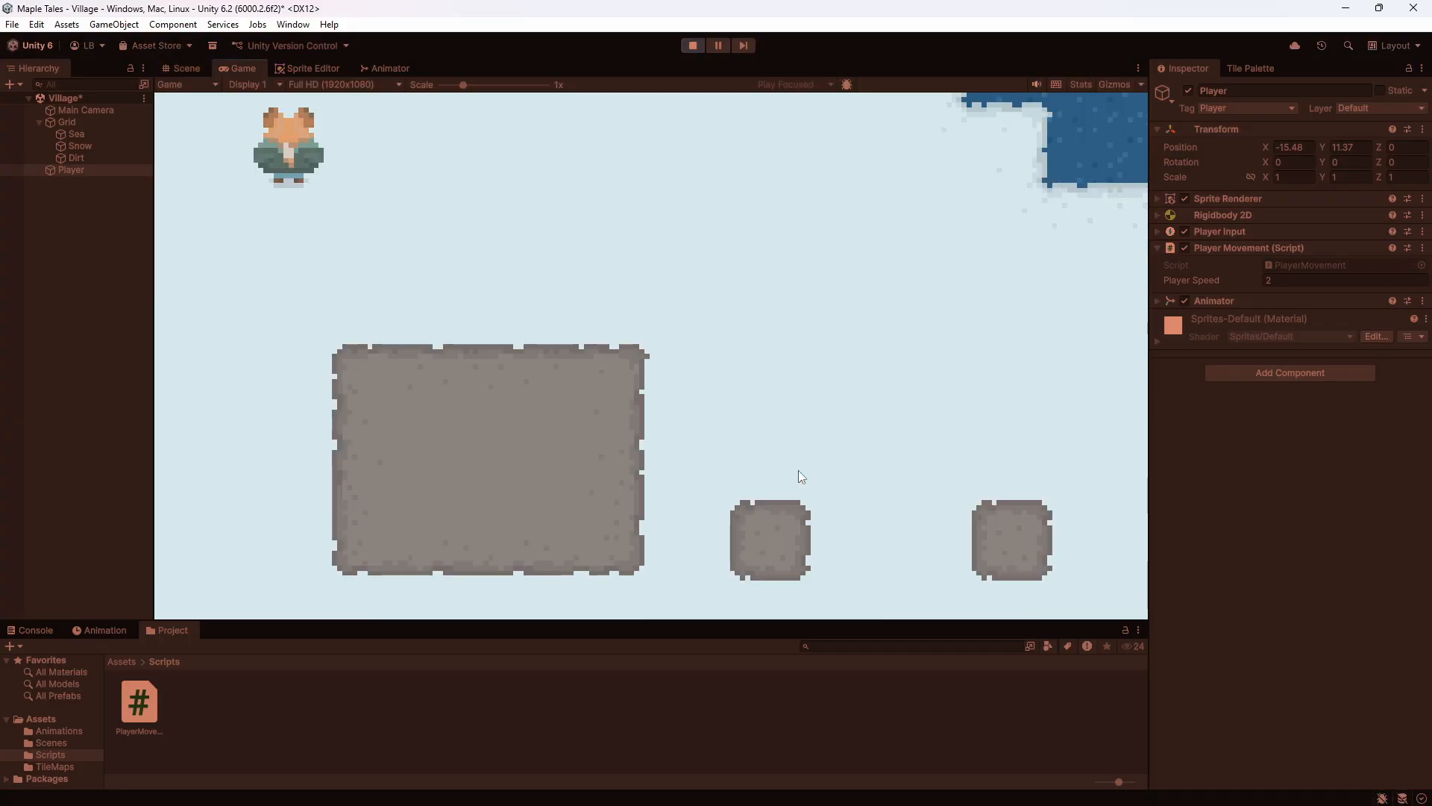
{"action": "key", "text": "s"}
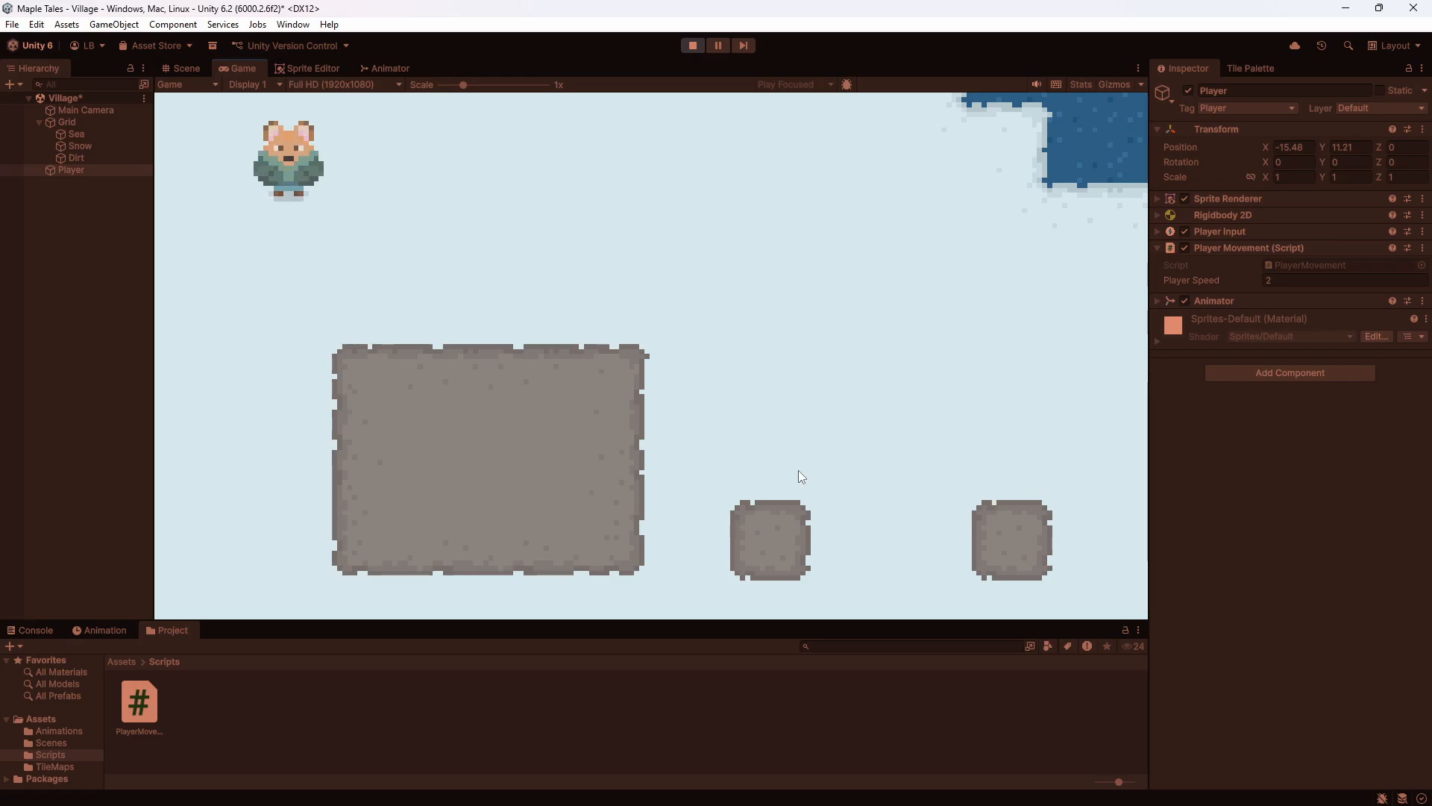
{"action": "key", "text": "d"}
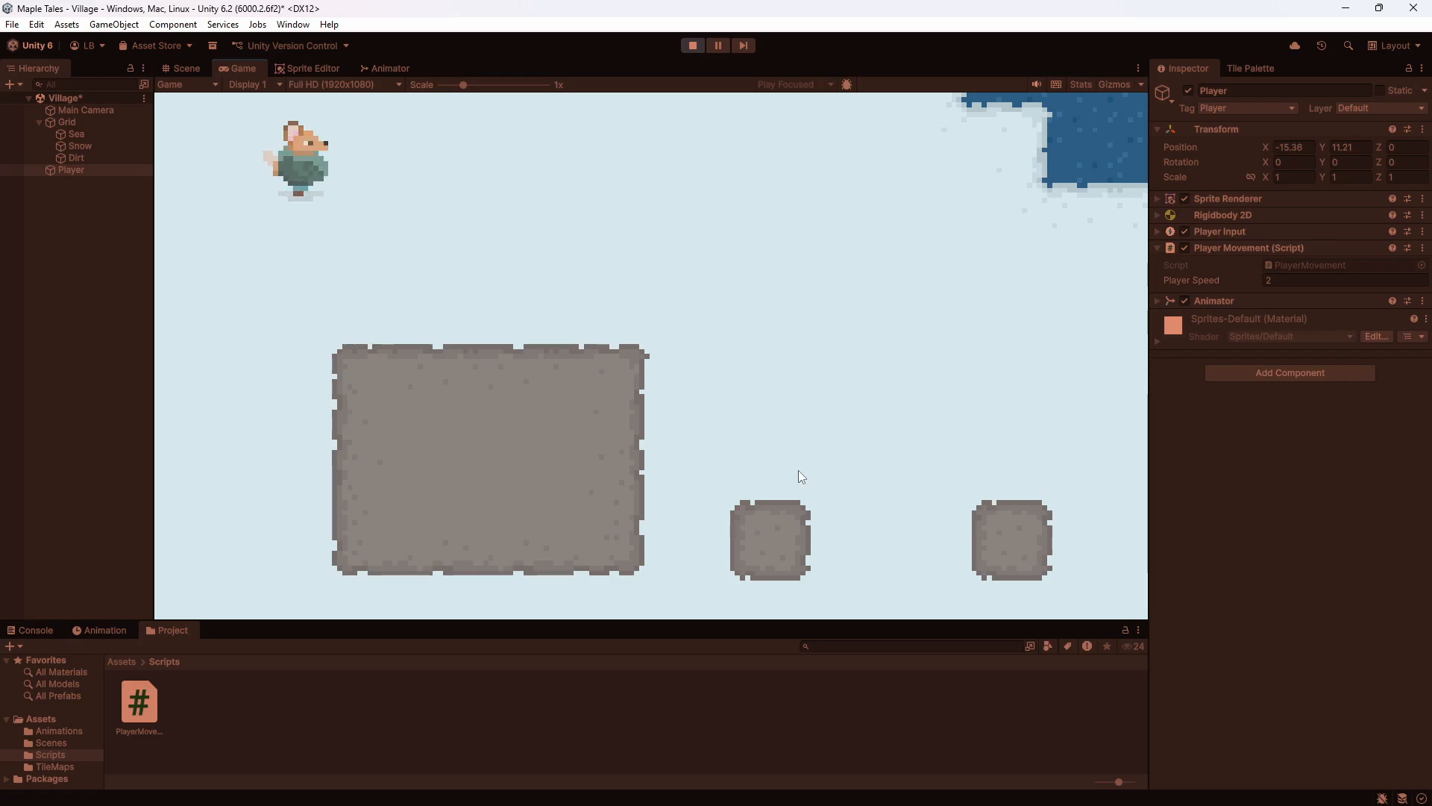
{"action": "key", "text": "a"}
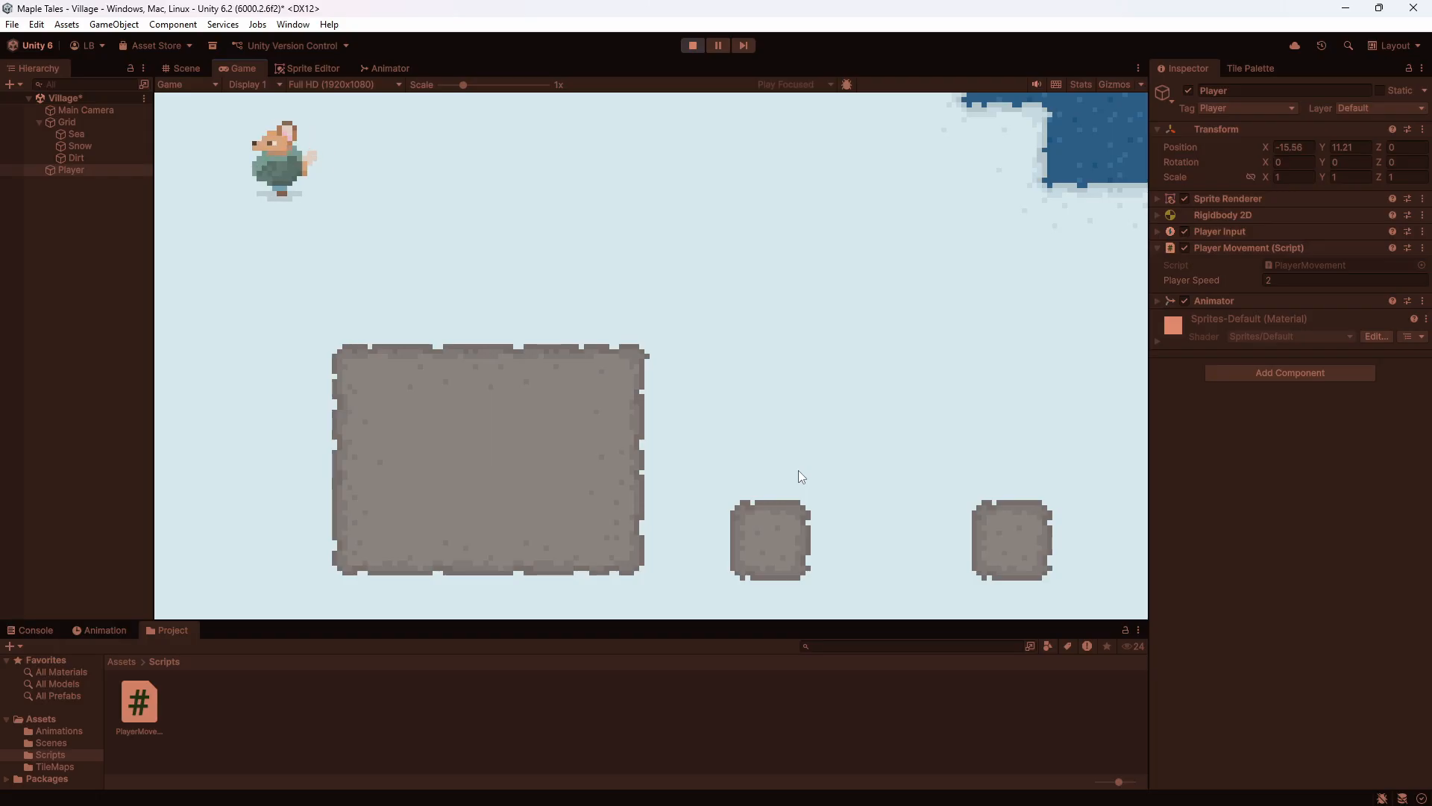
{"action": "key", "text": "d"}
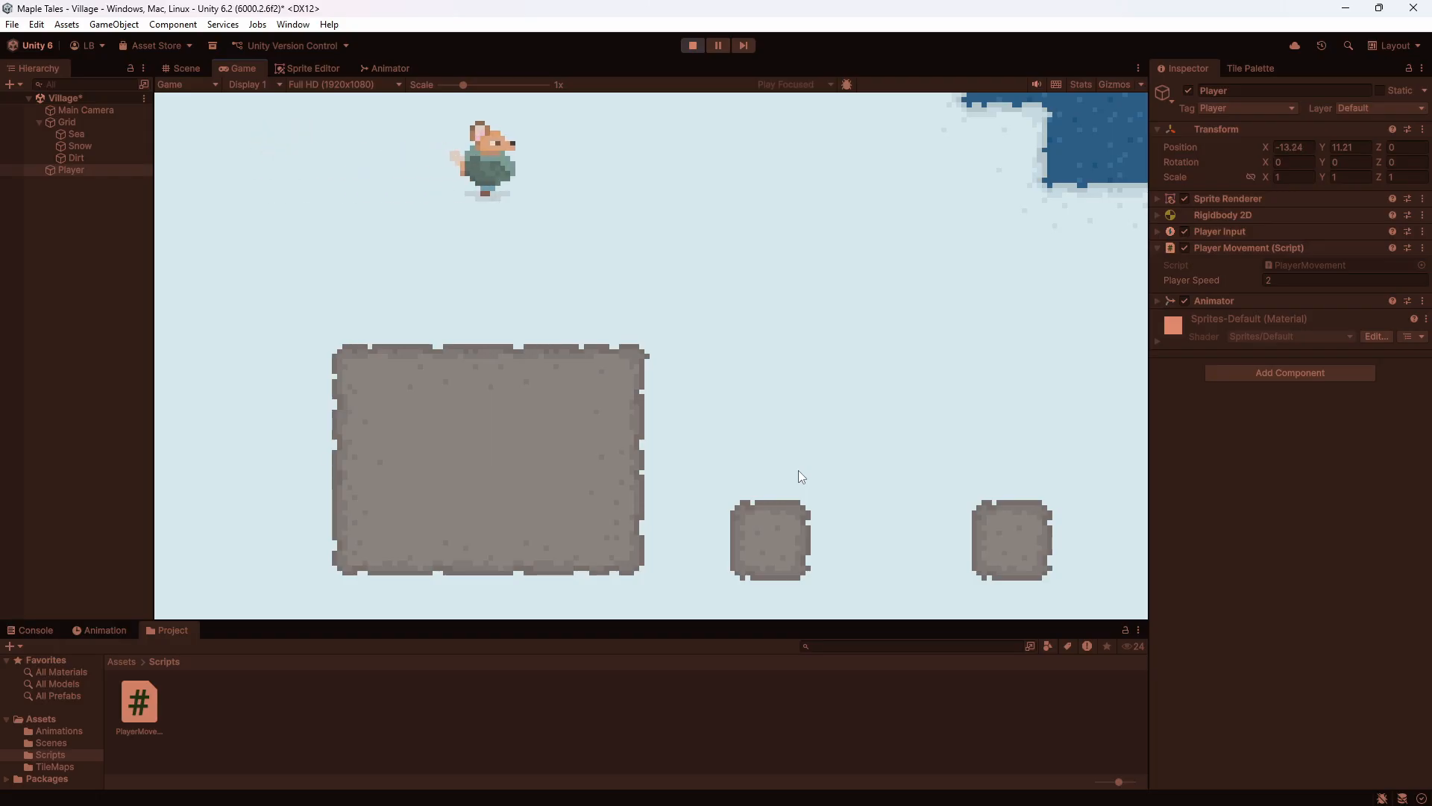
{"action": "key", "text": "a"}
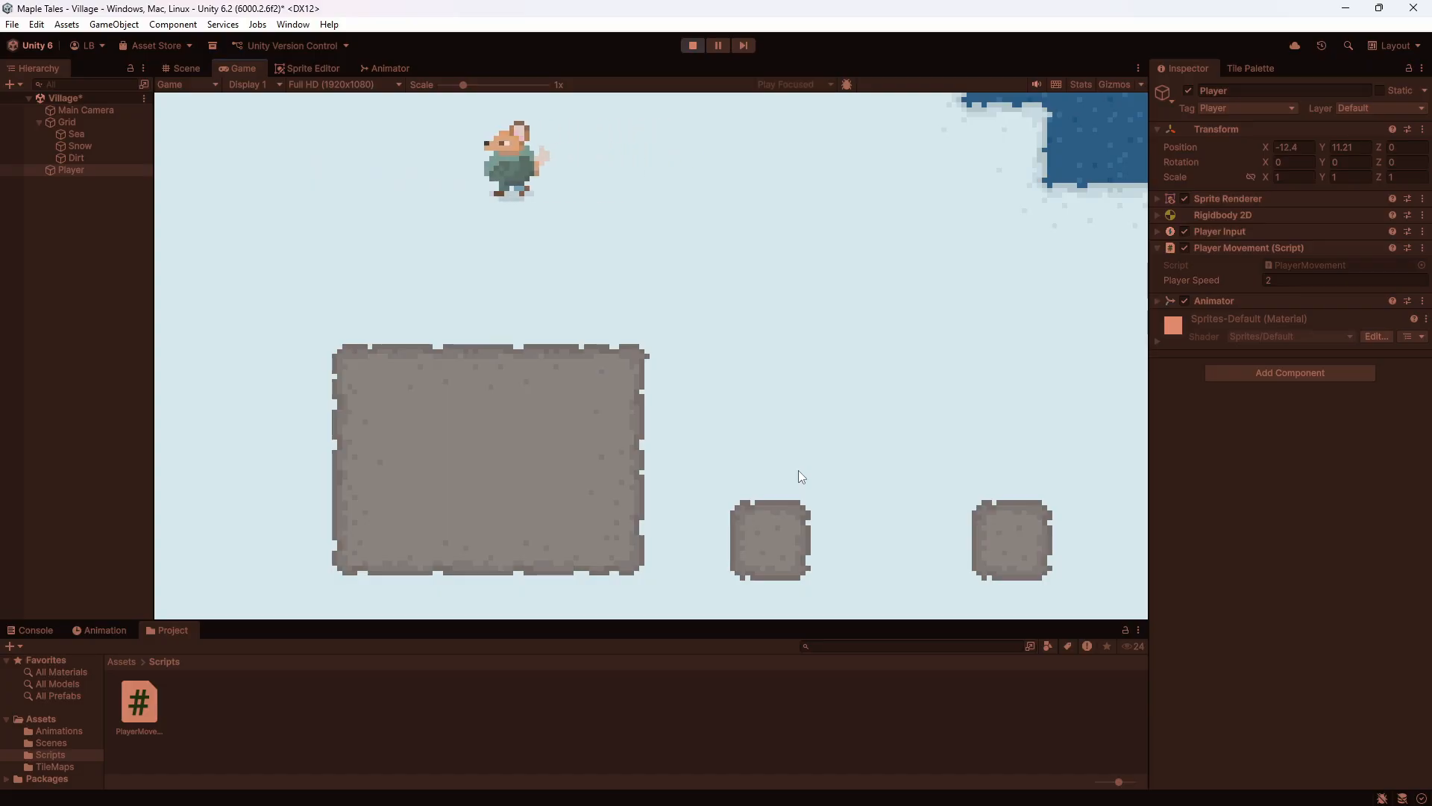
{"action": "key", "text": "s"}
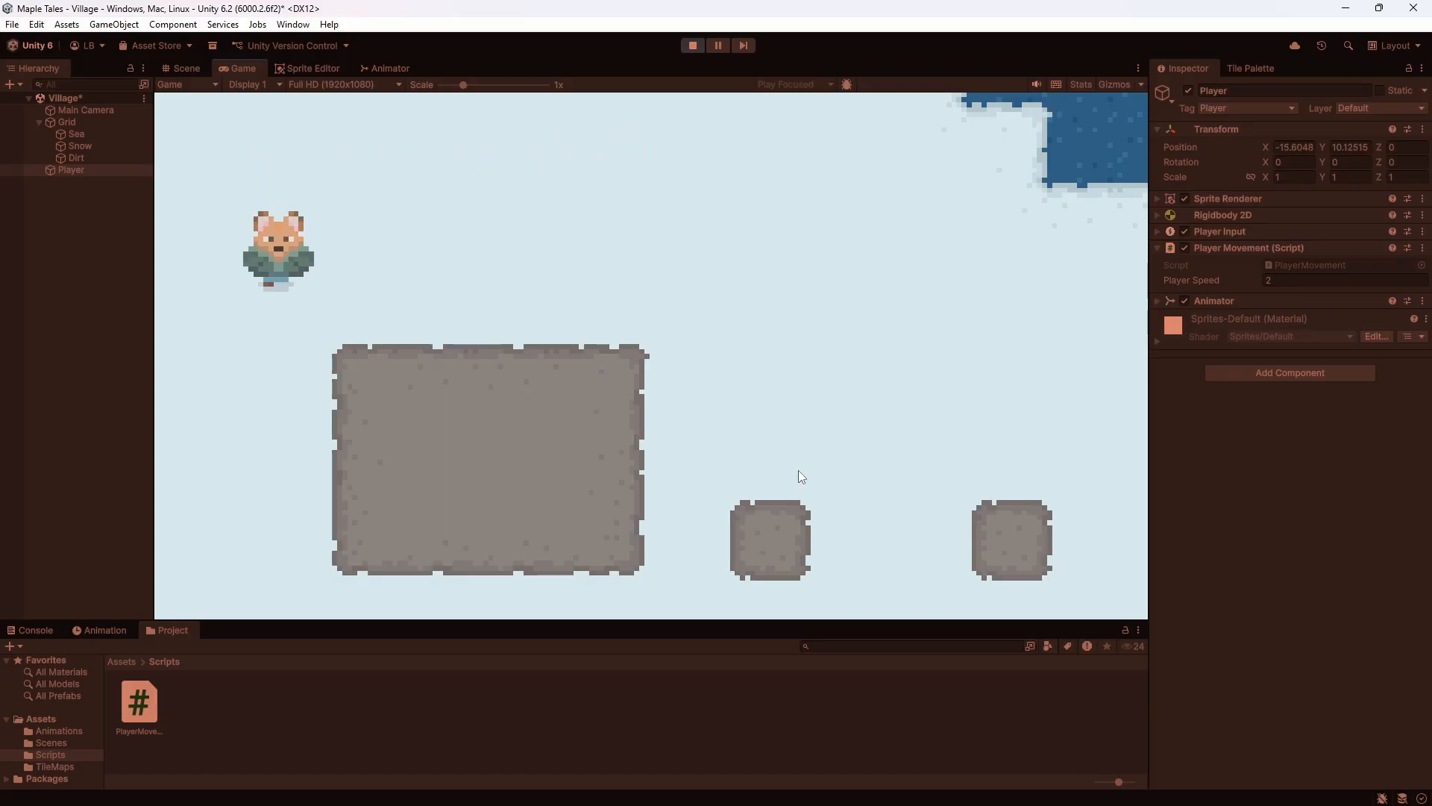
{"action": "key", "text": "w"}
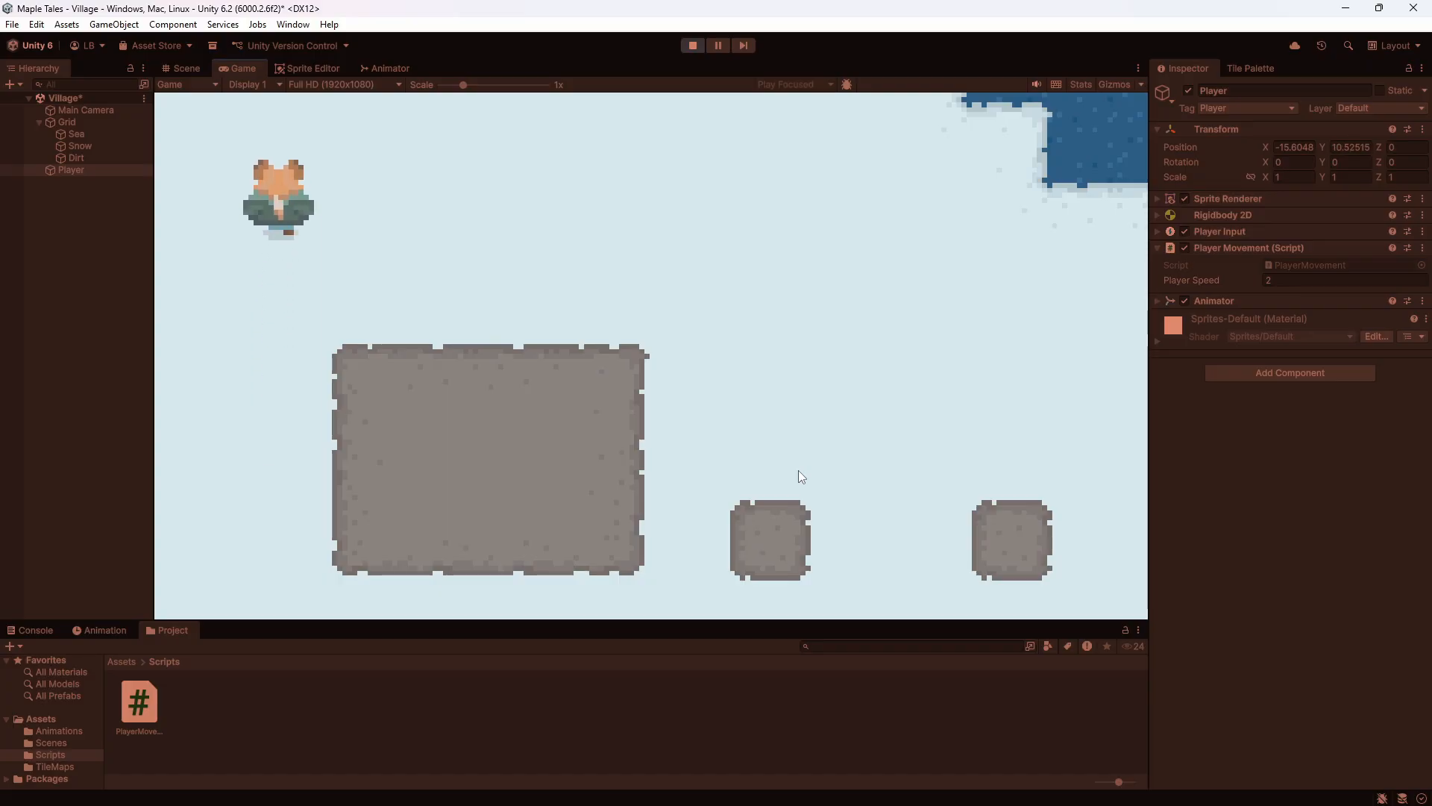
{"action": "key", "text": "s"}
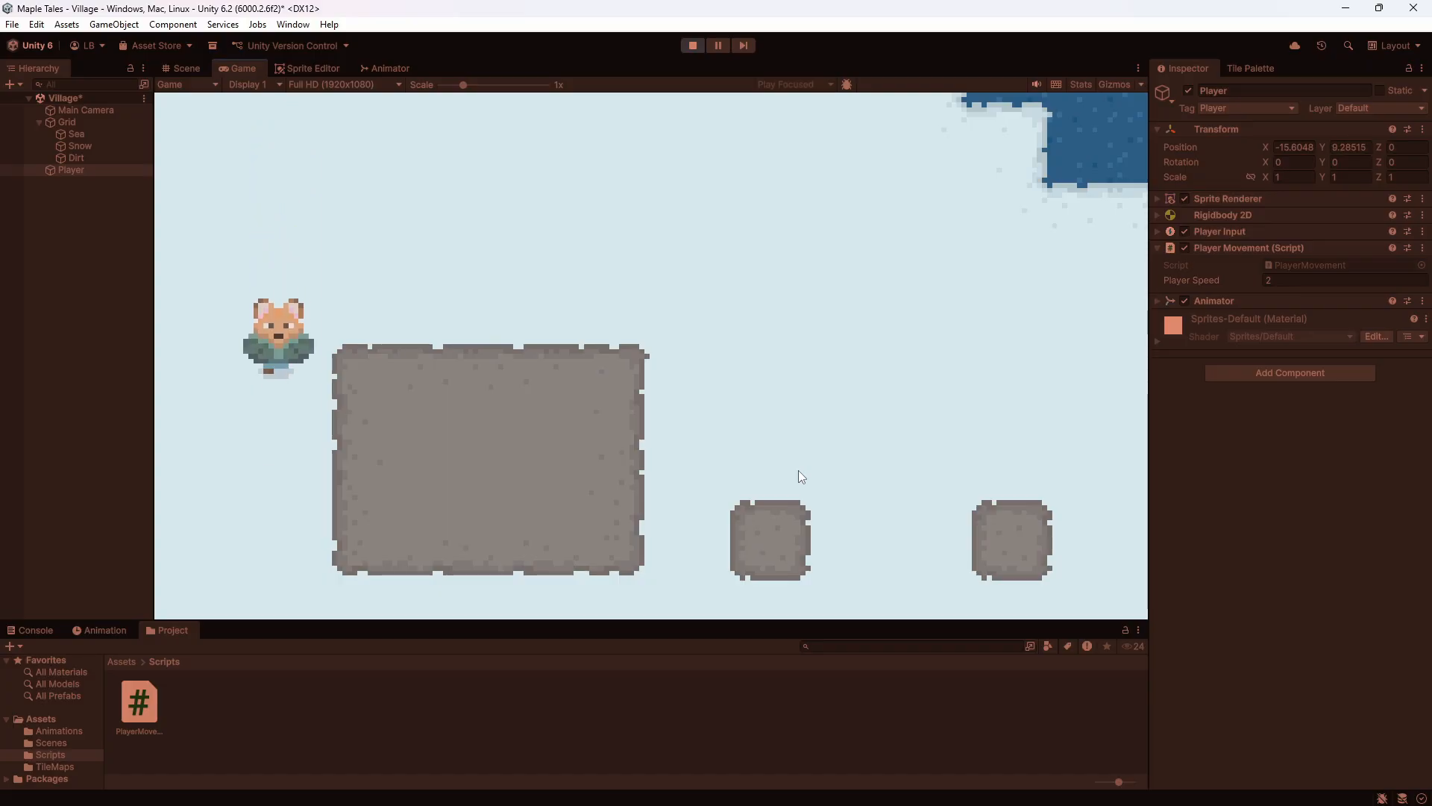
{"action": "key", "text": "w"}
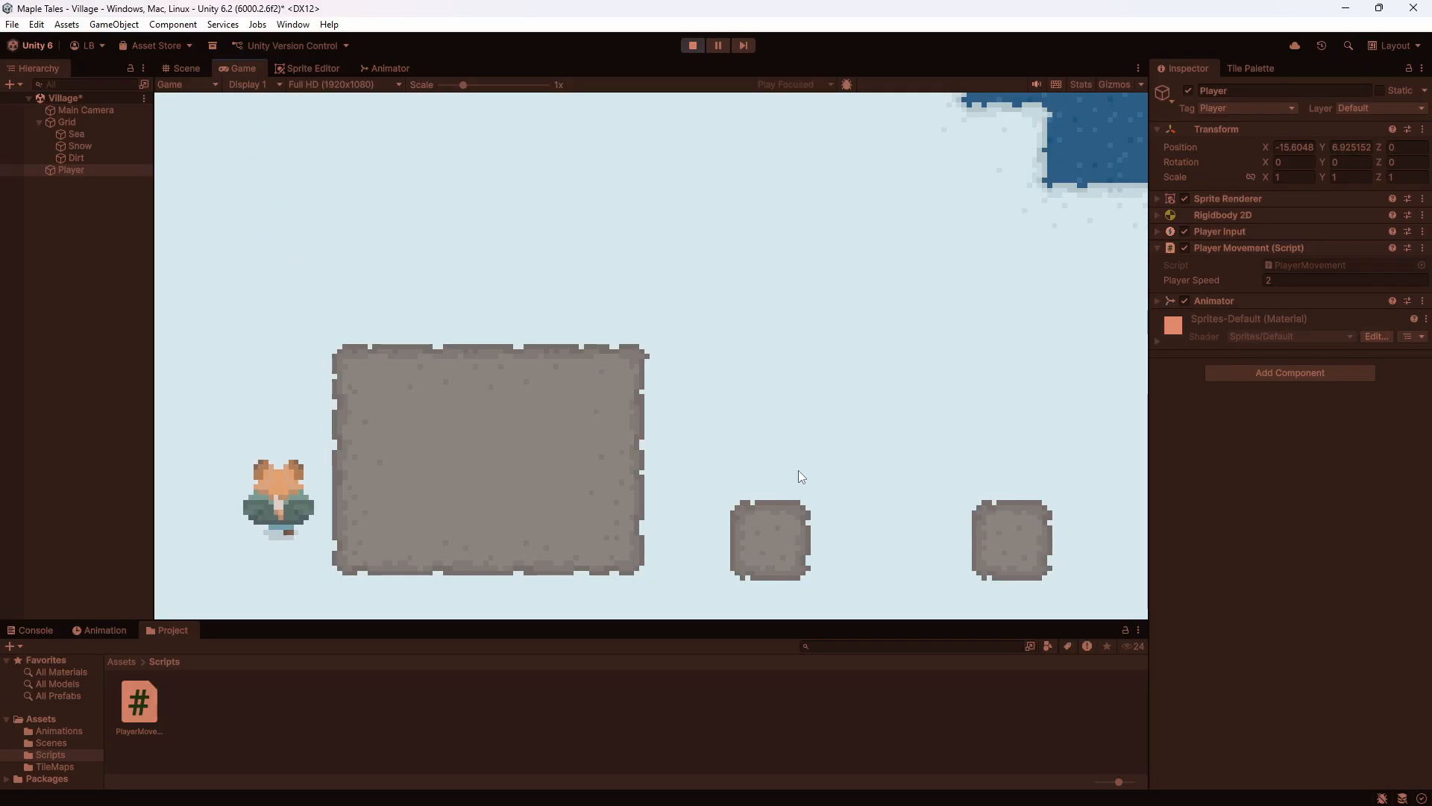
{"action": "key", "text": "s"}
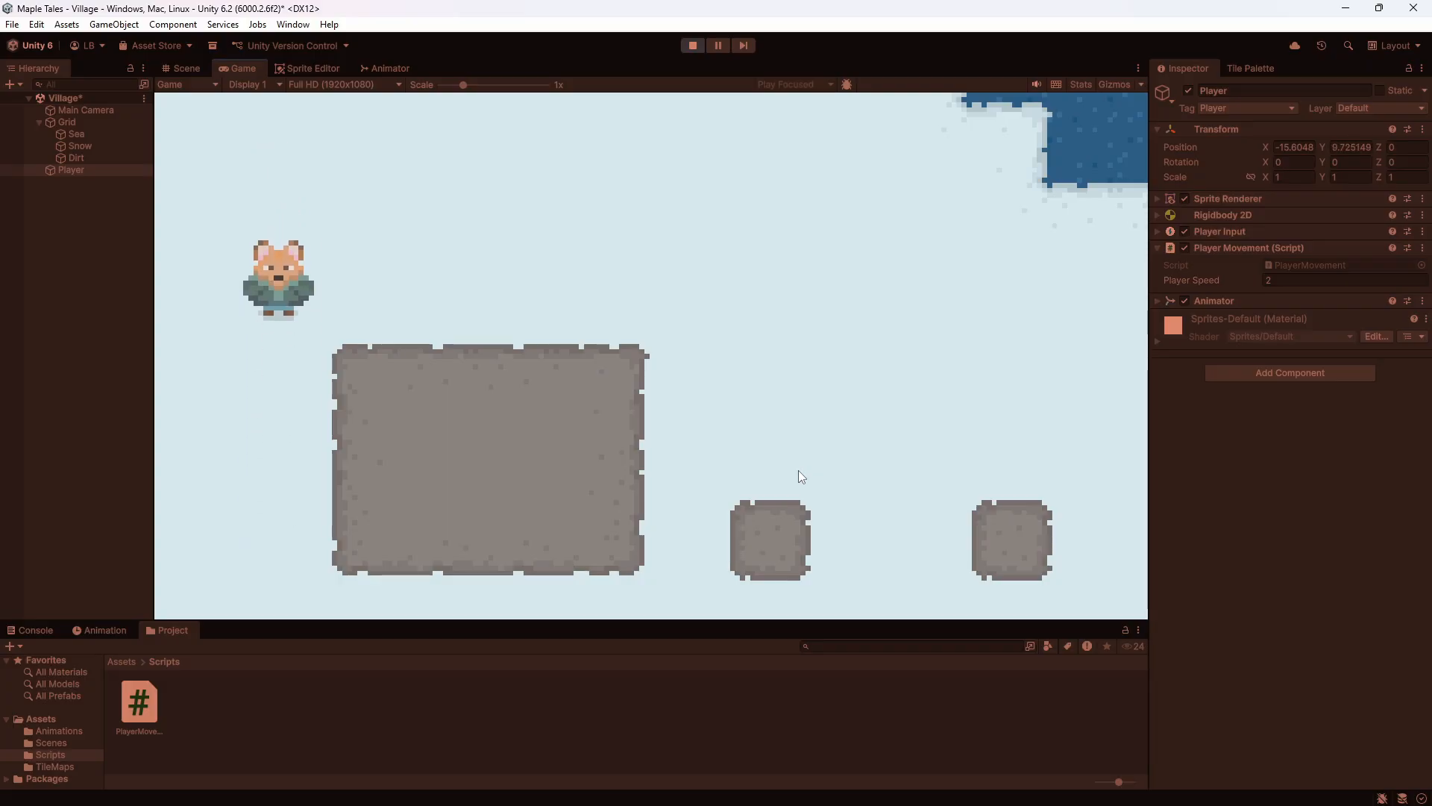
{"action": "key", "text": "ctrl+p"}
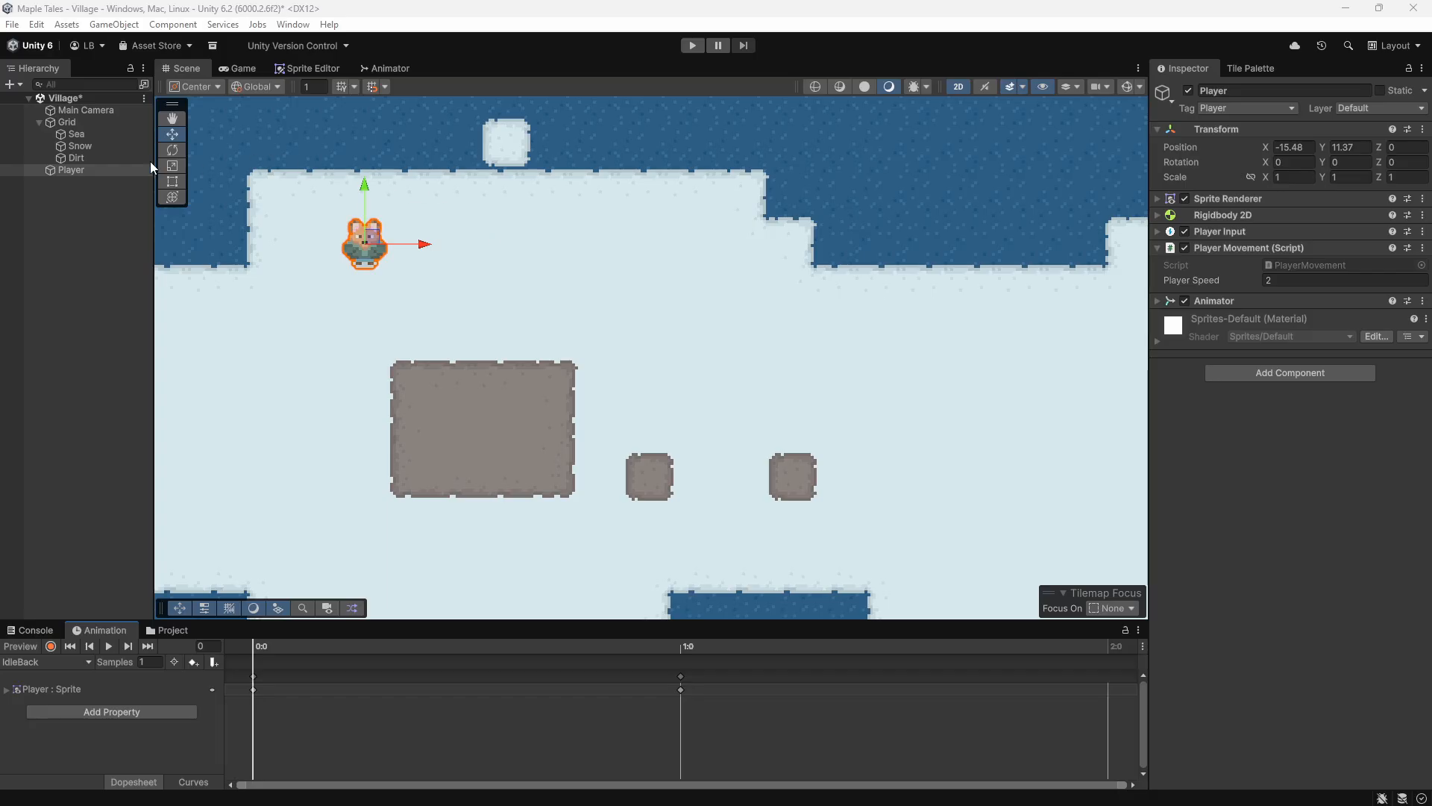
Look at the Player's WalkBack clip, and play the preview of the WalkLeft clip.
{"action": "left_click", "coordinate": [90, 660]}
{"action": "left_click", "coordinate": [84, 587]}
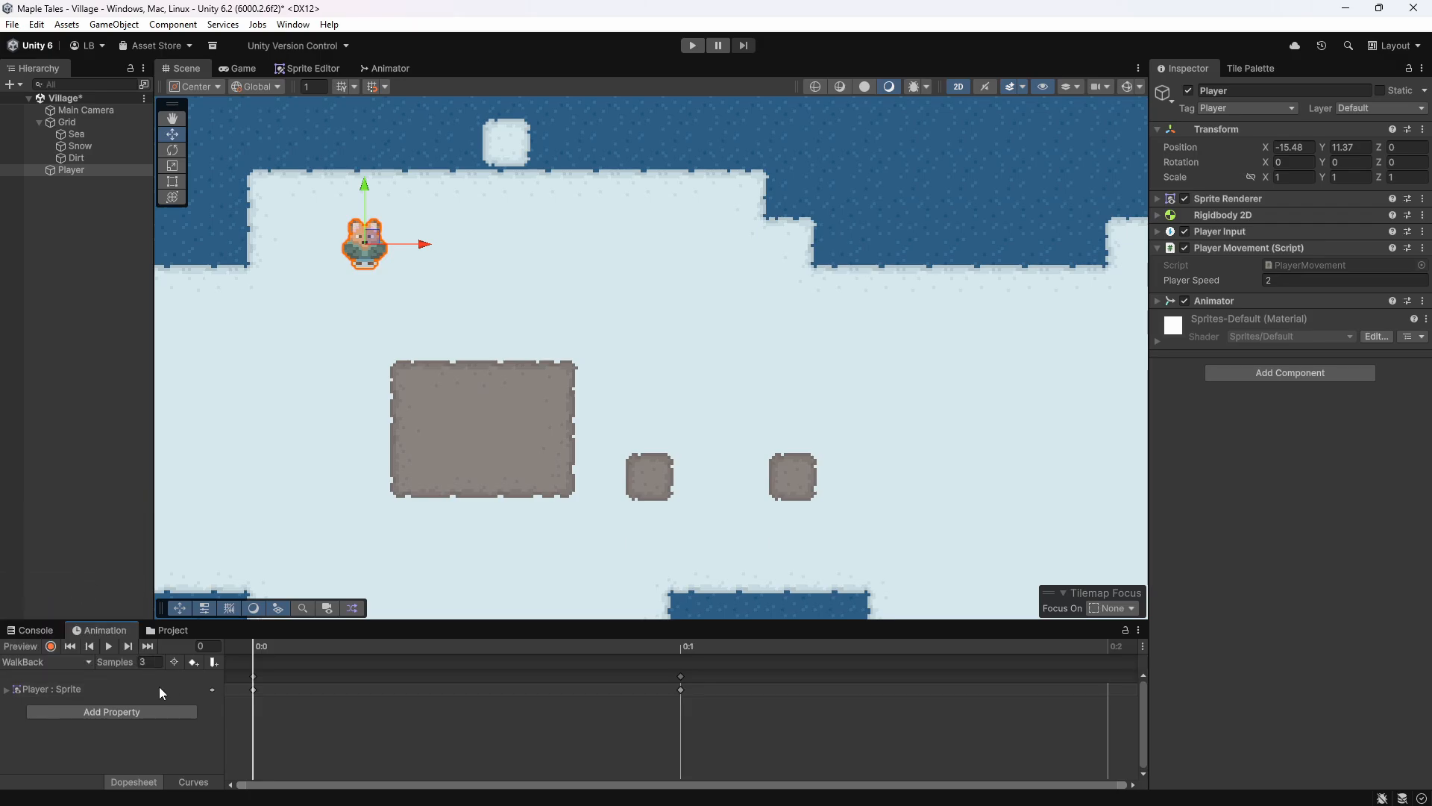
{"action": "left_click", "coordinate": [88, 662]}
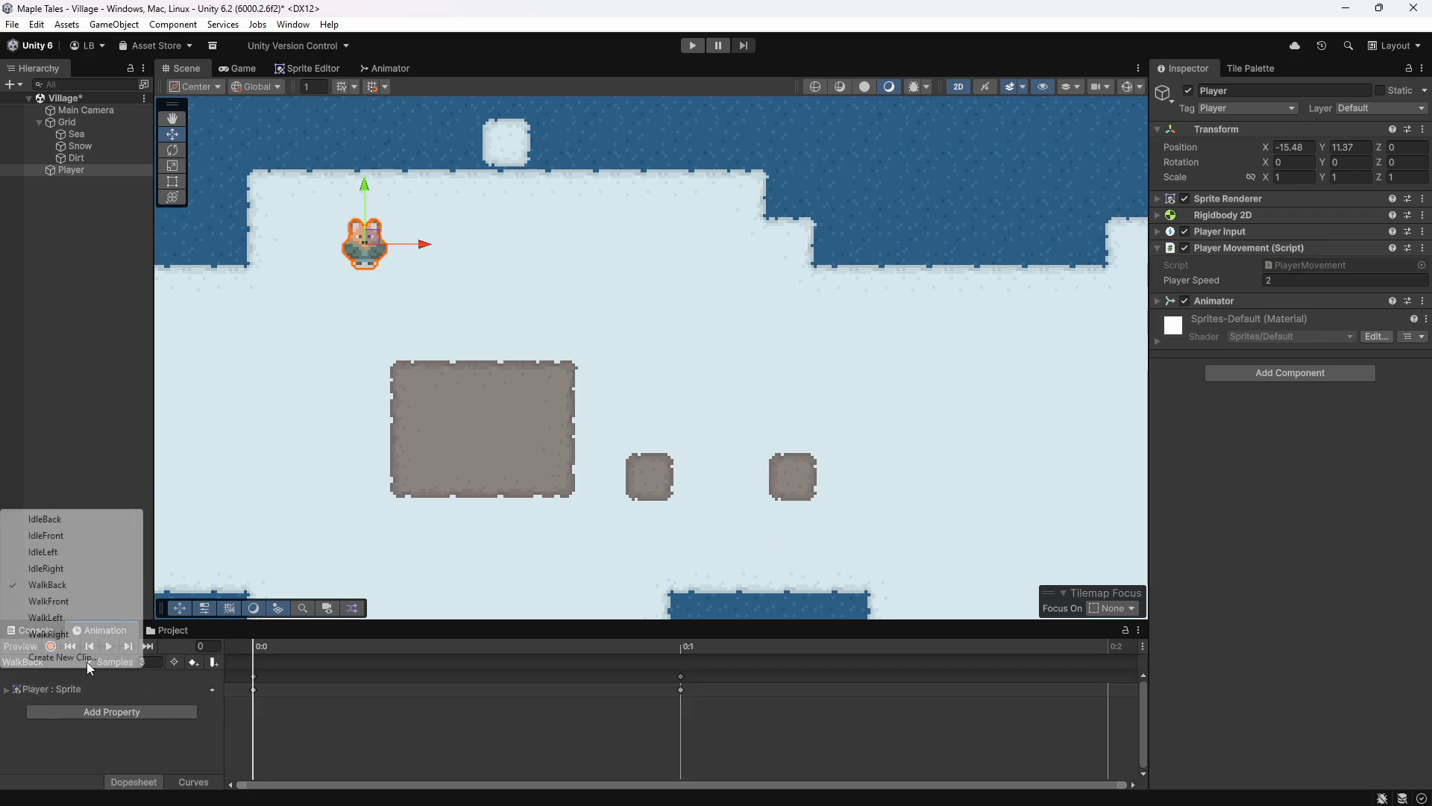
{"action": "left_click", "coordinate": [71, 622]}
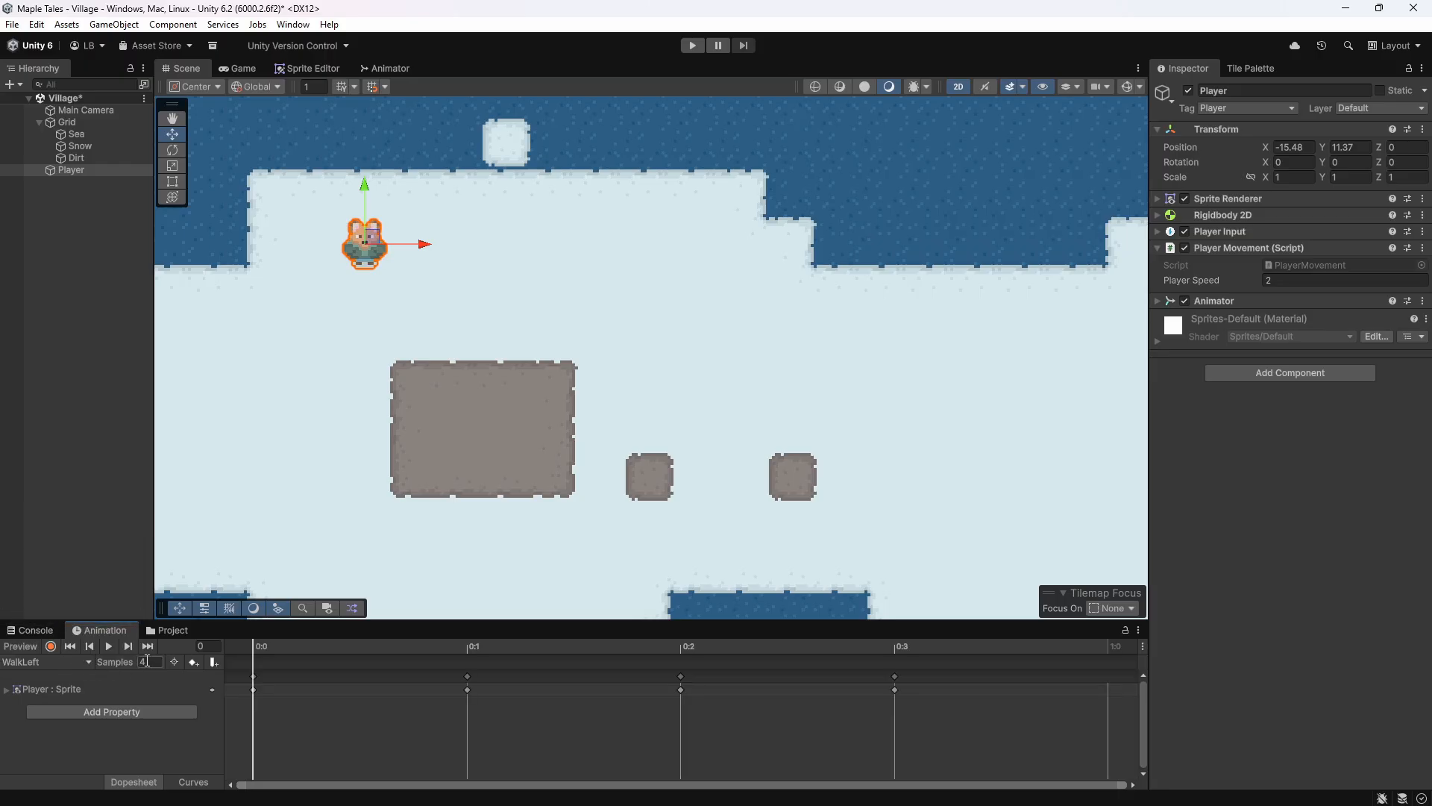
{"action": "left_click", "coordinate": [108, 646]}
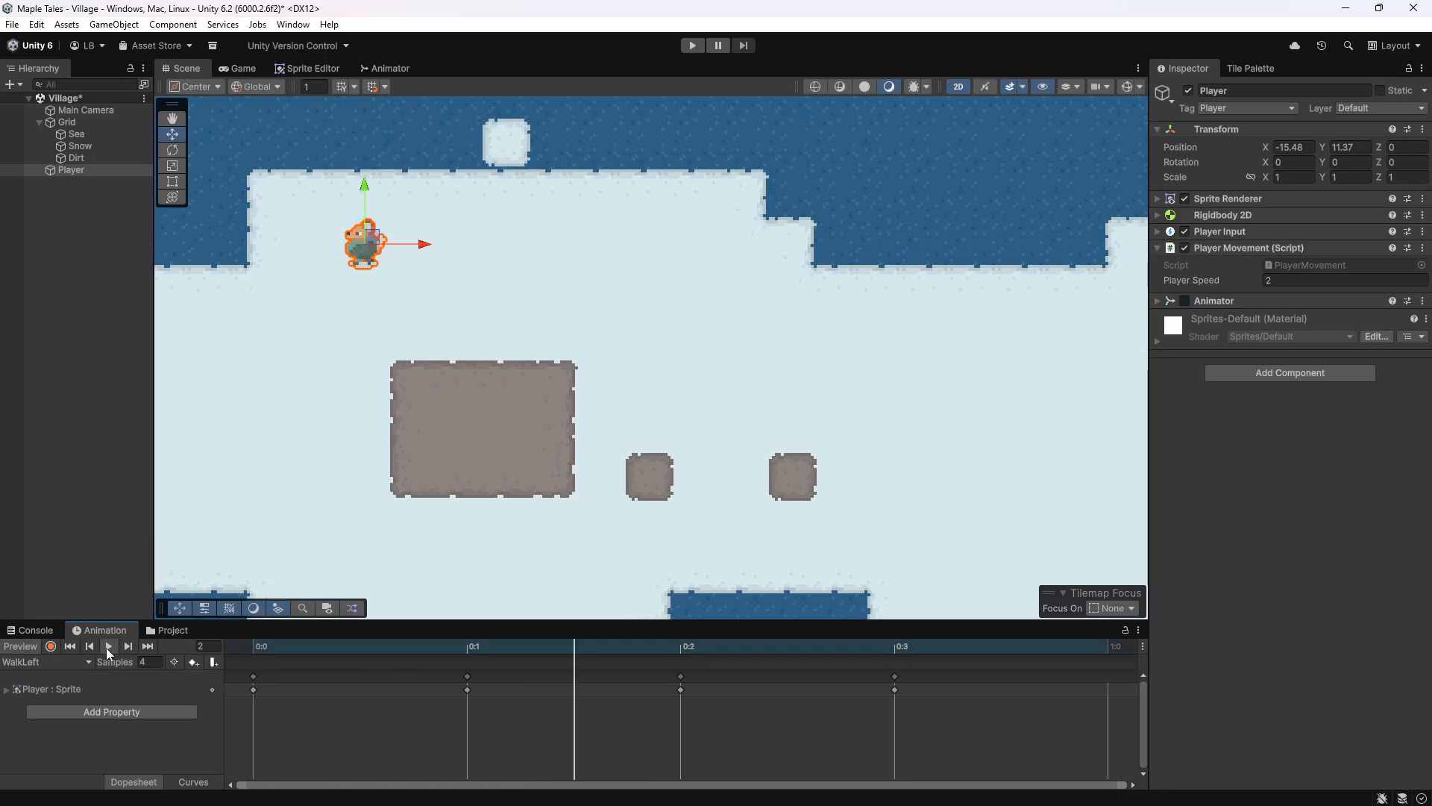
Start play mode and walk the fox down, up and right, then circle it twice through down, left, up and right.
{"action": "left_click", "coordinate": [693, 46]}
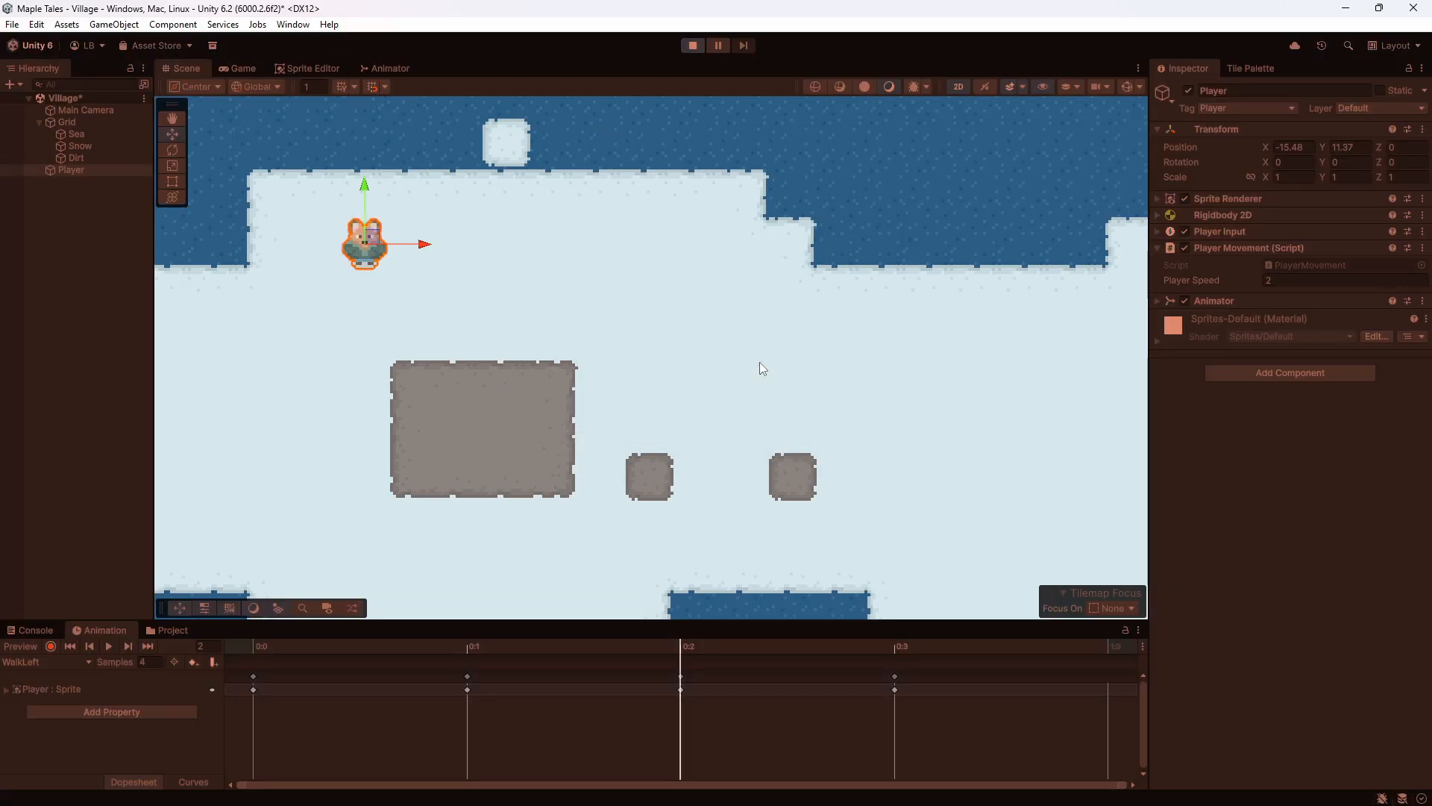
{"action": "key", "text": "s"}
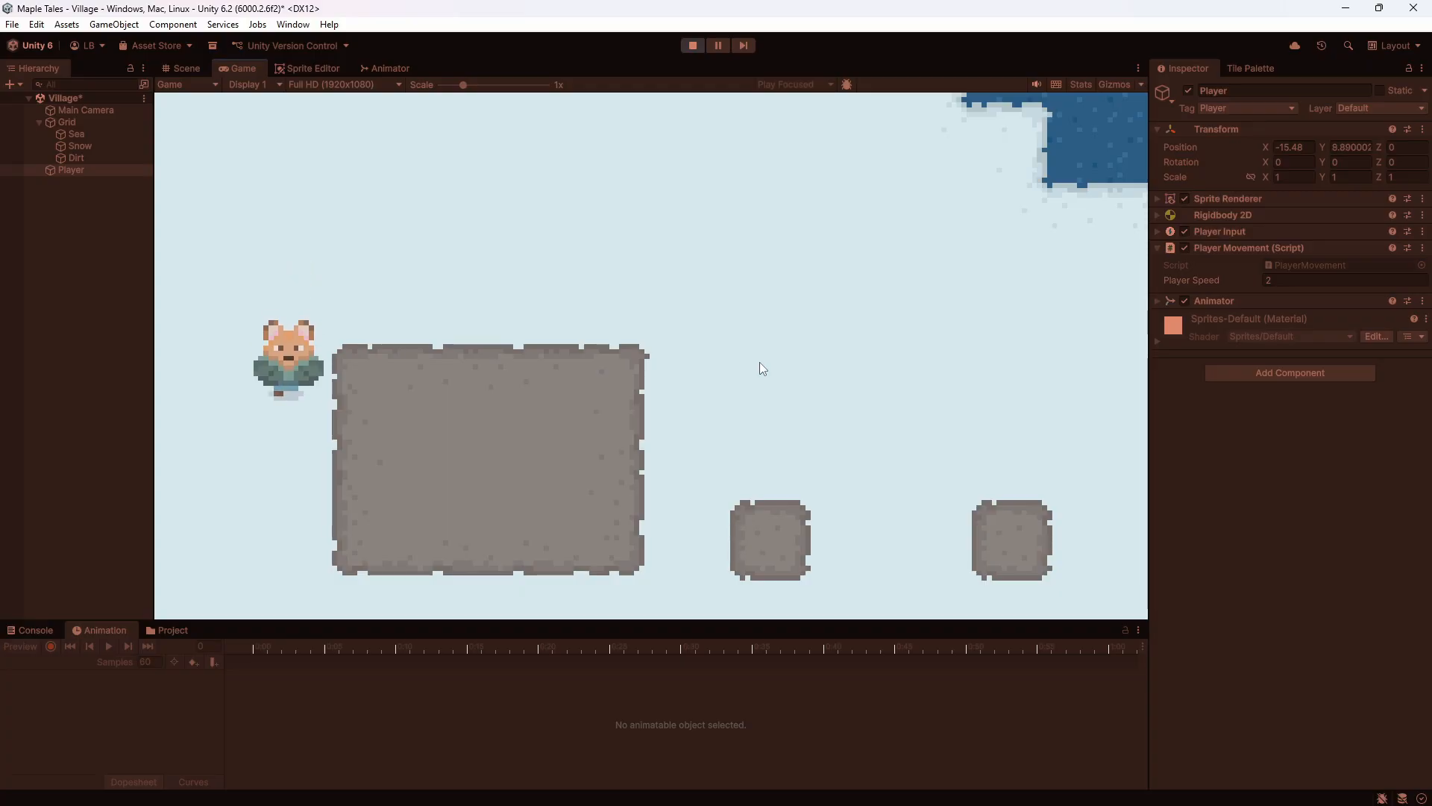
{"action": "key", "text": "w"}
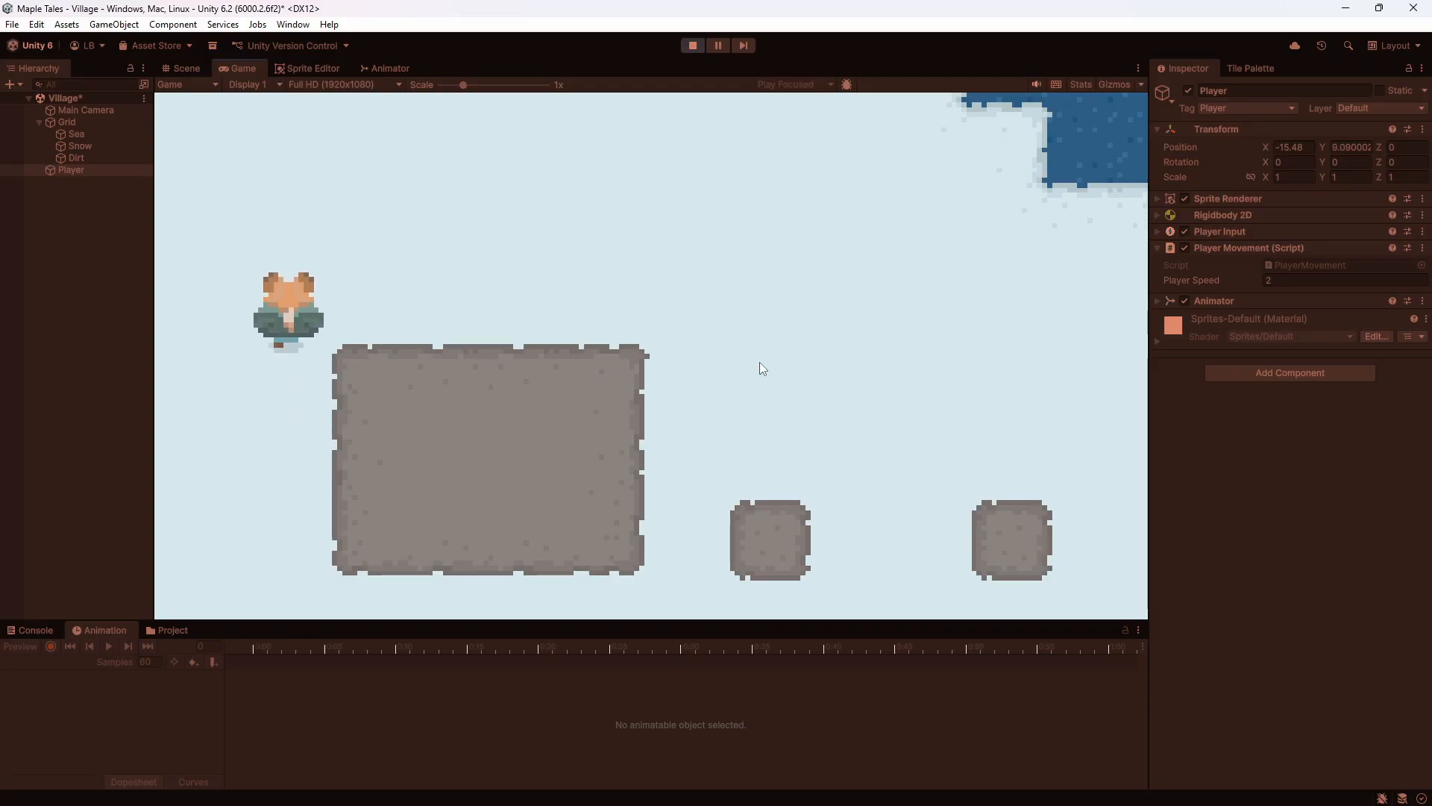
{"action": "key", "text": "d"}
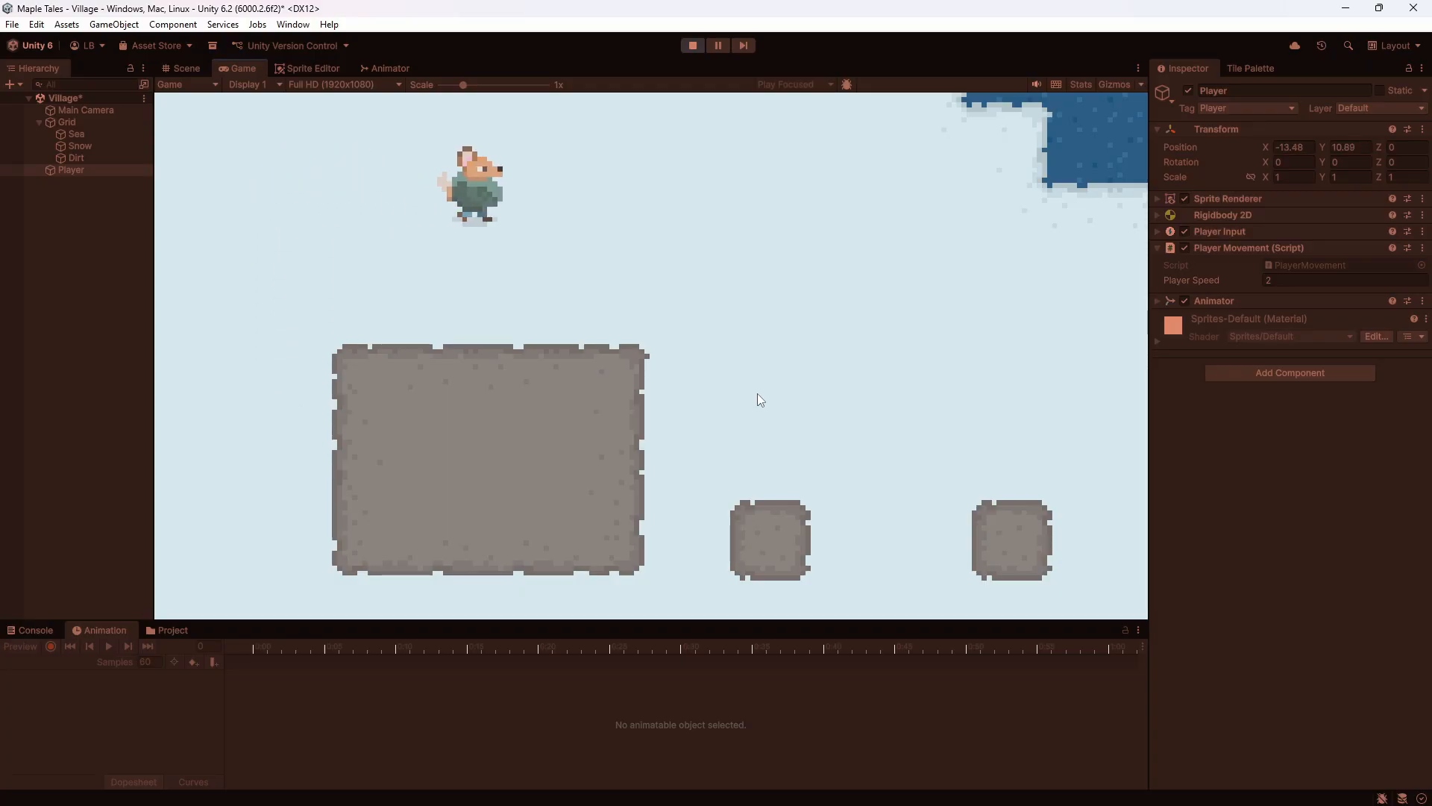
{"action": "key", "text": "s"}
{"action": "key", "text": "a"}
{"action": "key", "text": "w"}
{"action": "key", "text": "d"}
{"action": "key", "text": "s"}
{"action": "key", "text": "a"}
{"action": "key", "text": "w"}
{"action": "key", "text": "d"}
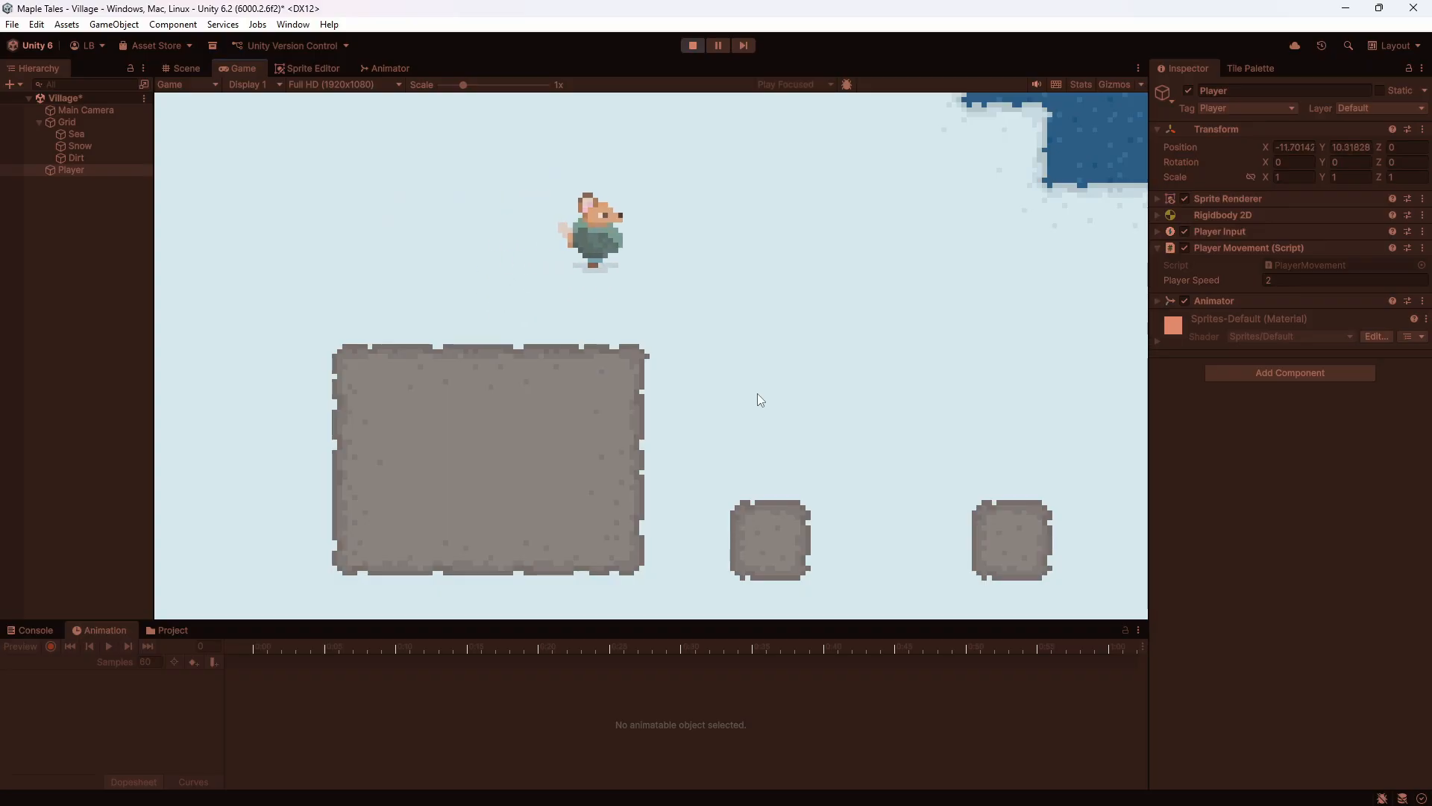
Walk the fox up, down and left, pausing to check the idle facing directions, and stop play mode.
{"action": "key", "text": "w"}
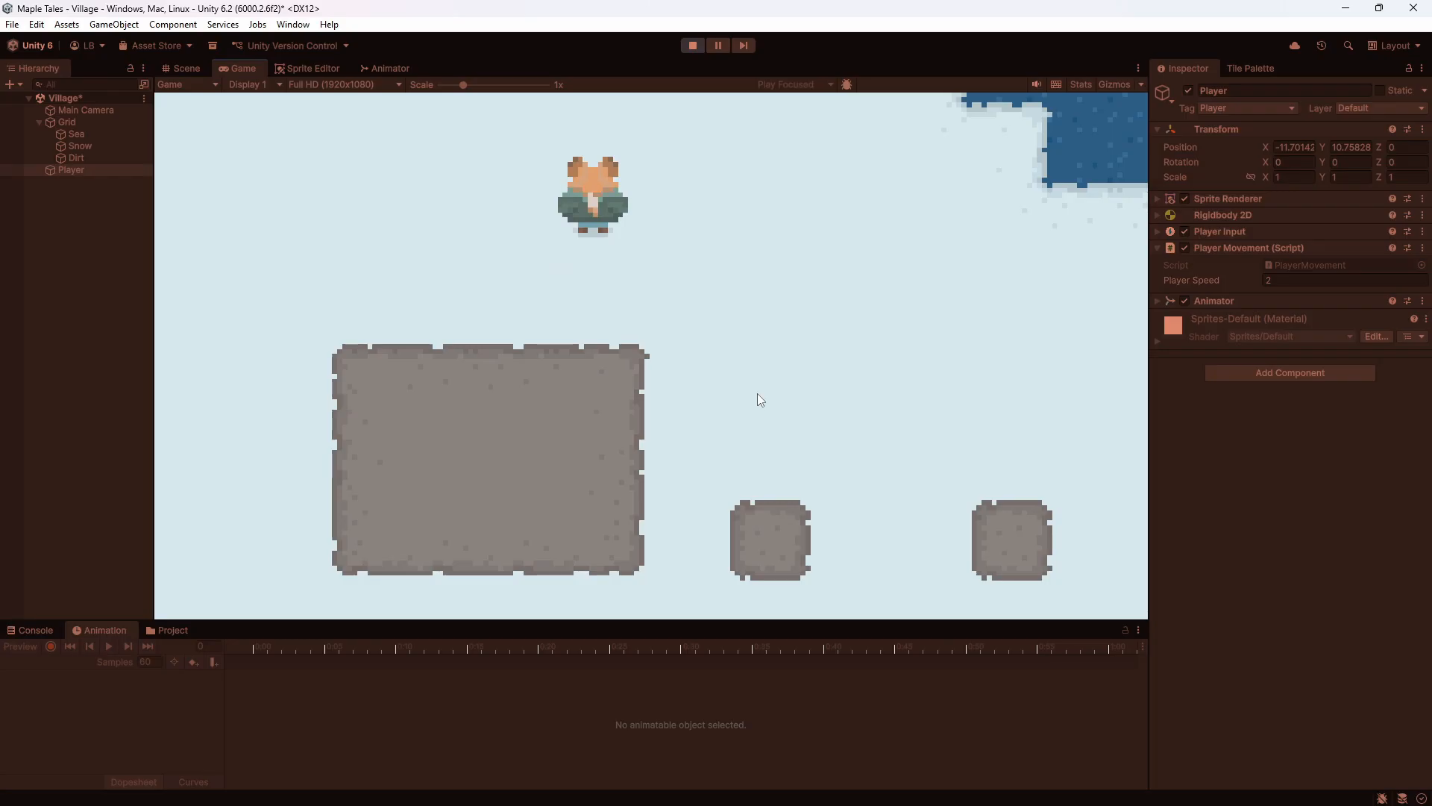
{"action": "key", "text": "s"}
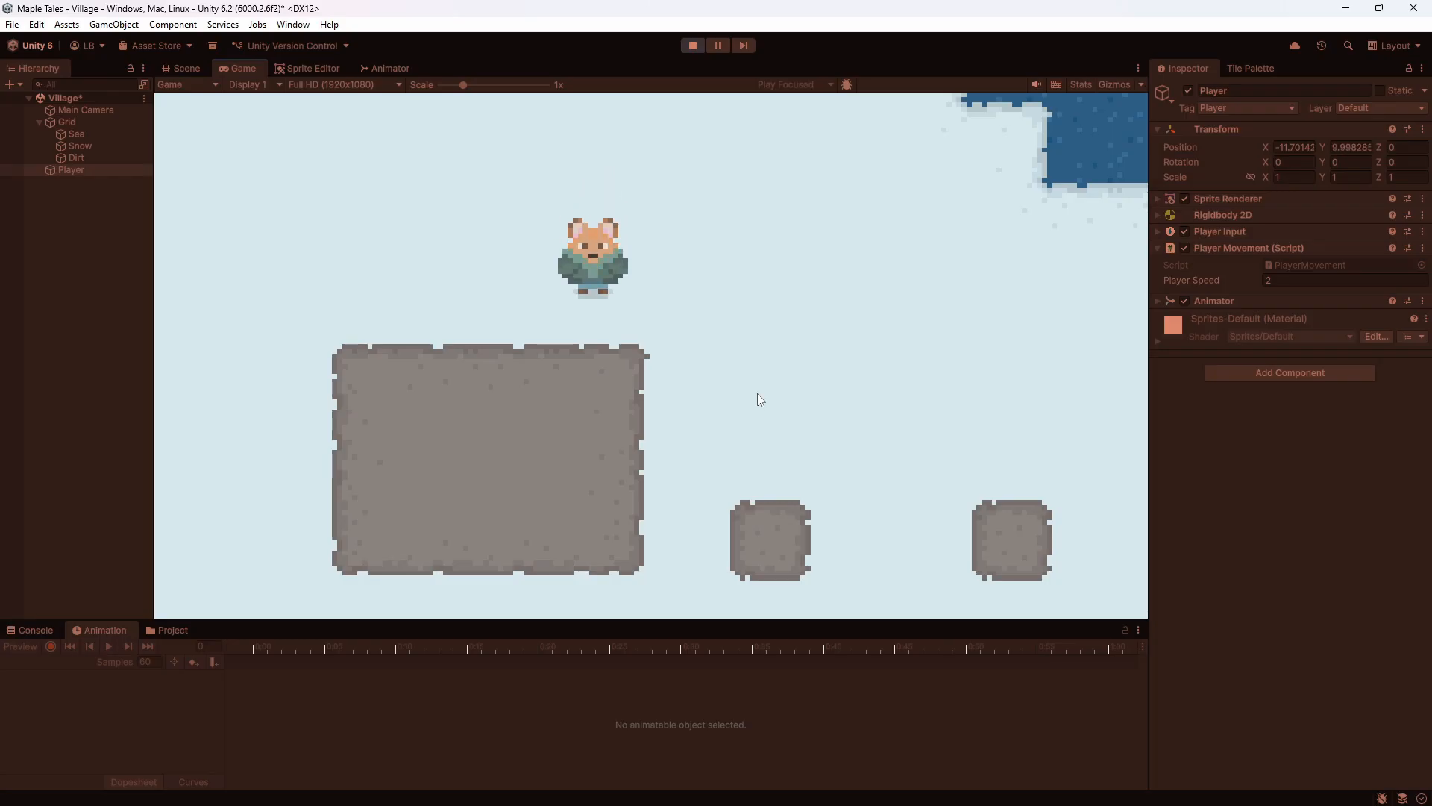
{"action": "key", "text": "a"}
{"action": "key", "text": "ctrl+p"}
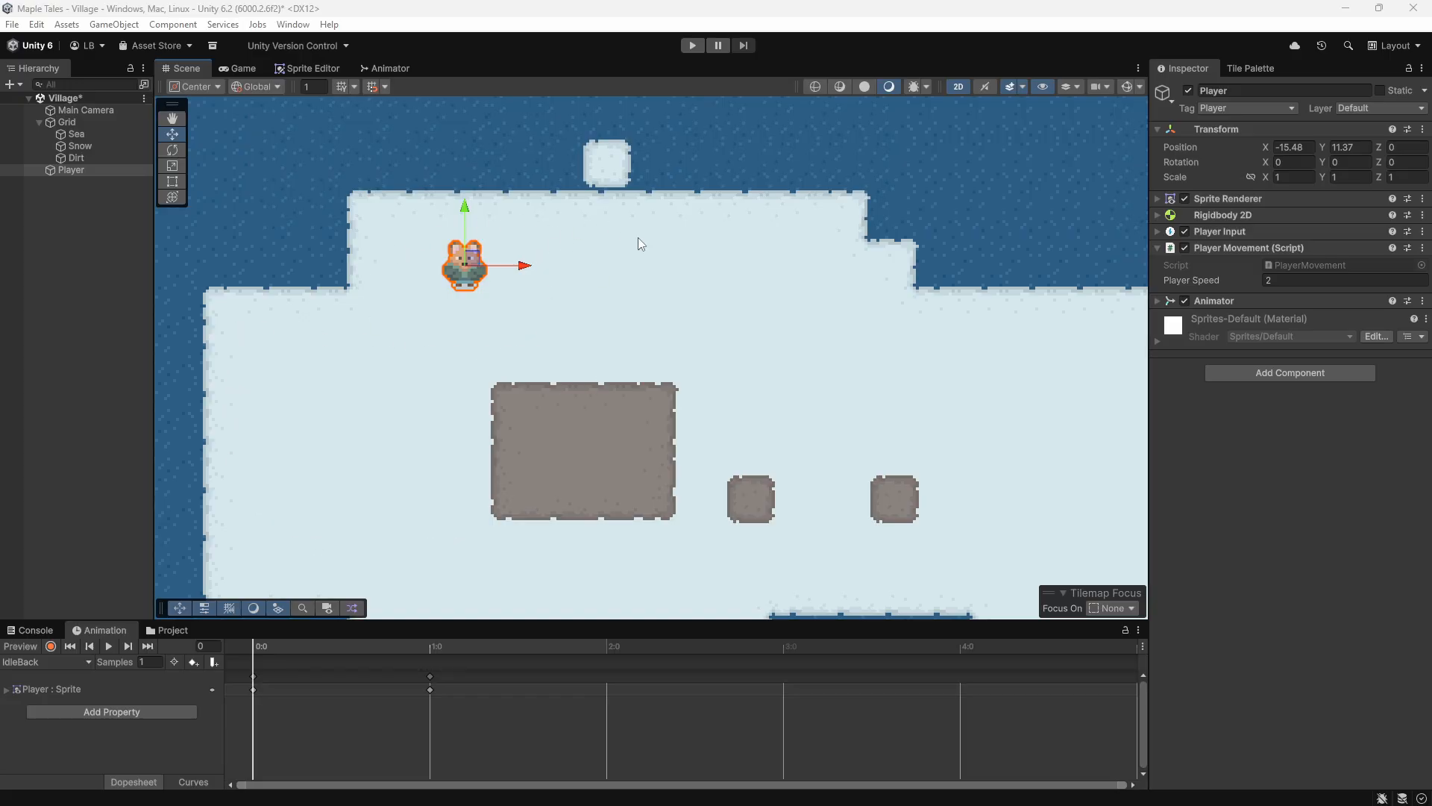
Move the Player to about X -16.97, Y 11.98, and play-test walking the fox right, down, up and left across the snow.
{"action": "left_click_drag", "start_coordinate": [475, 262], "coordinate": [394, 241]}
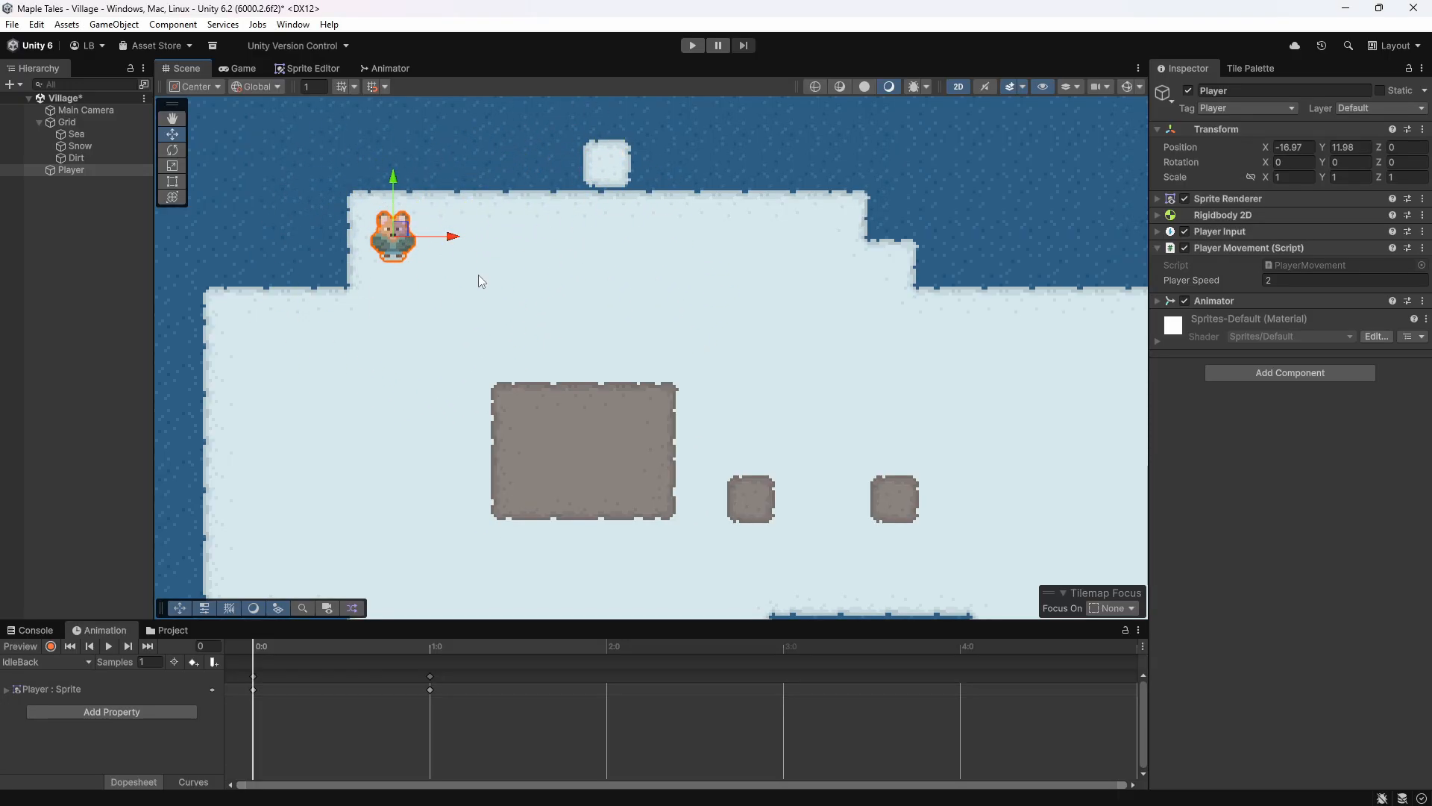
{"action": "key", "text": "d"}
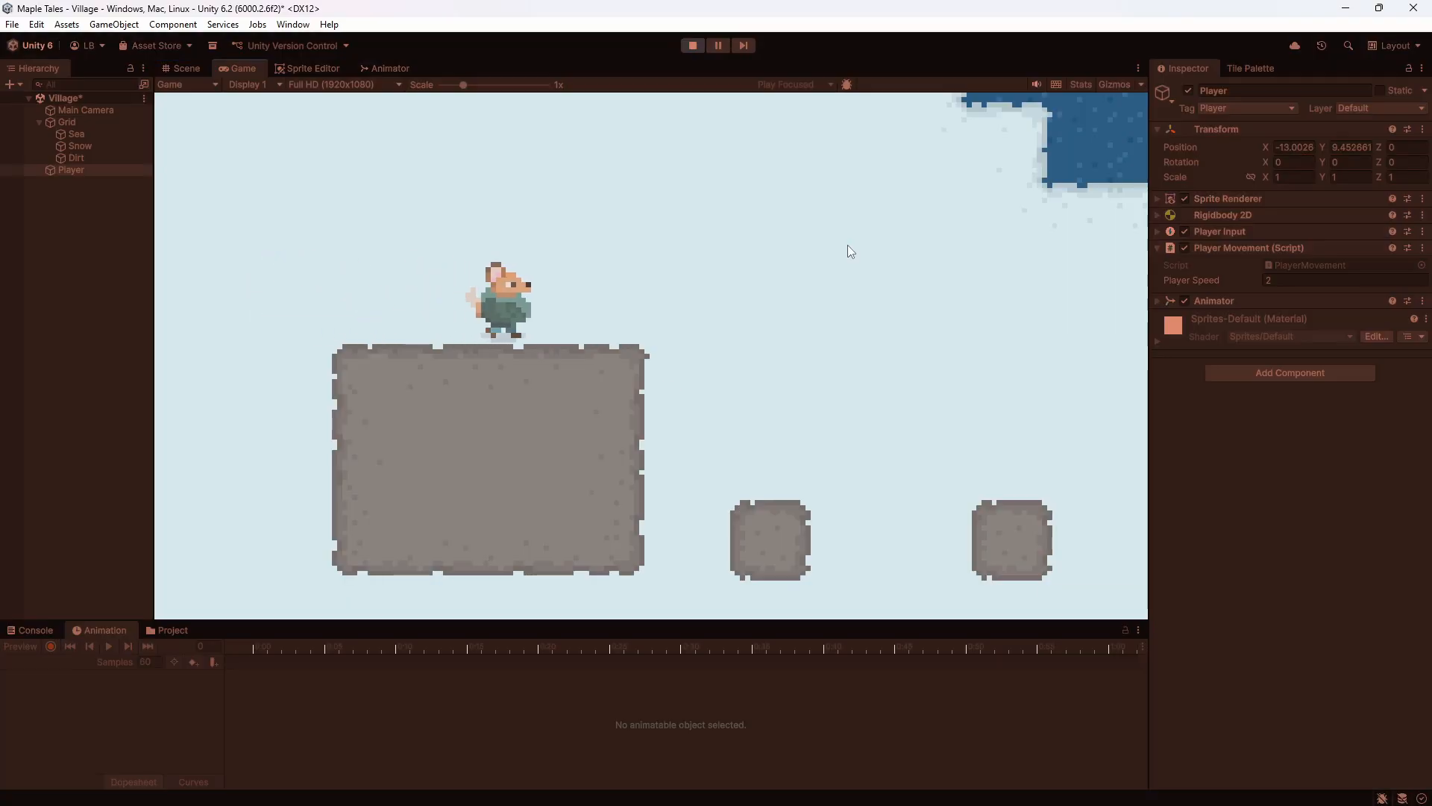
{"action": "key", "text": "s"}
{"action": "key", "text": "d"}
{"action": "key", "text": "w"}
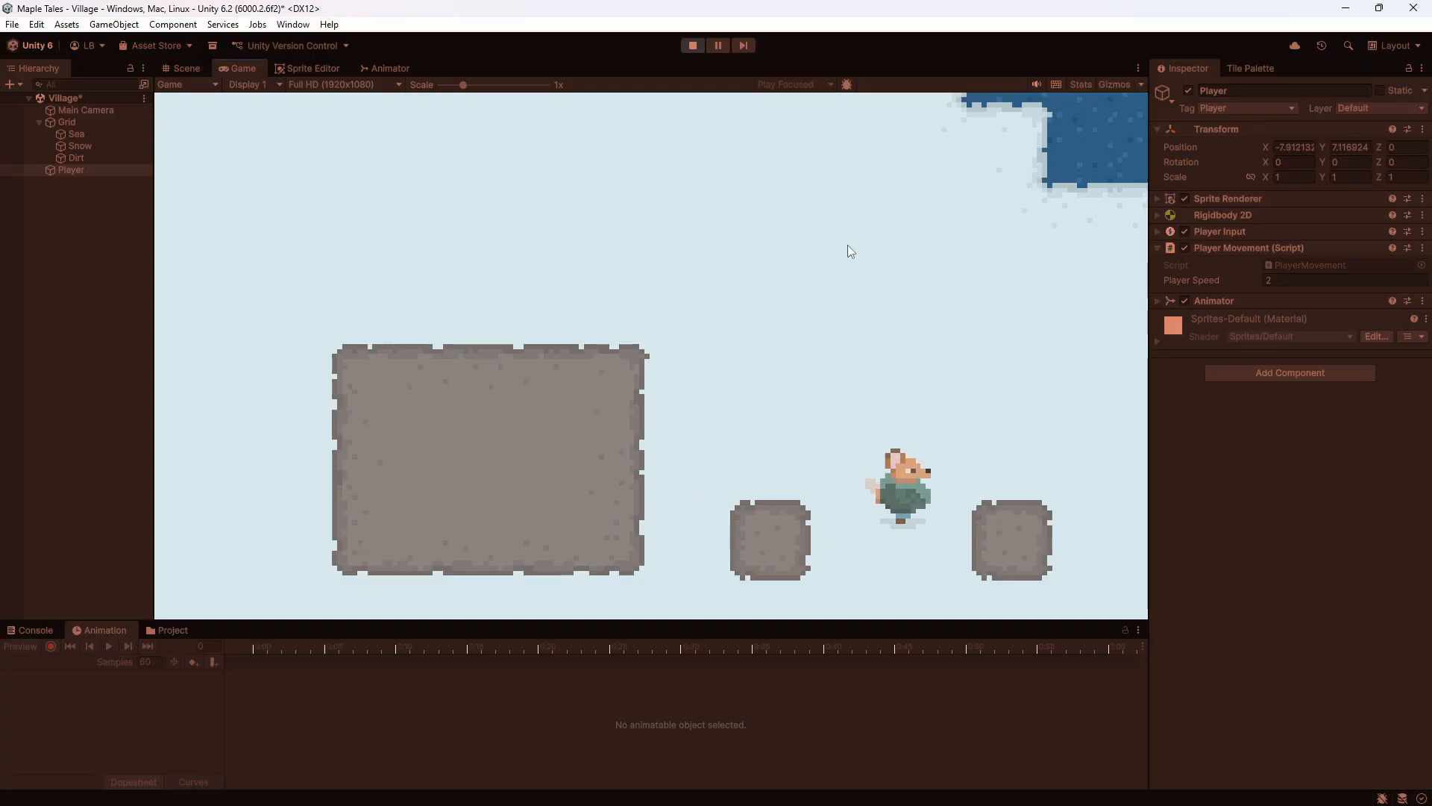
{"action": "key", "text": "a"}
{"action": "key", "text": "d"}
{"action": "key", "text": "a"}
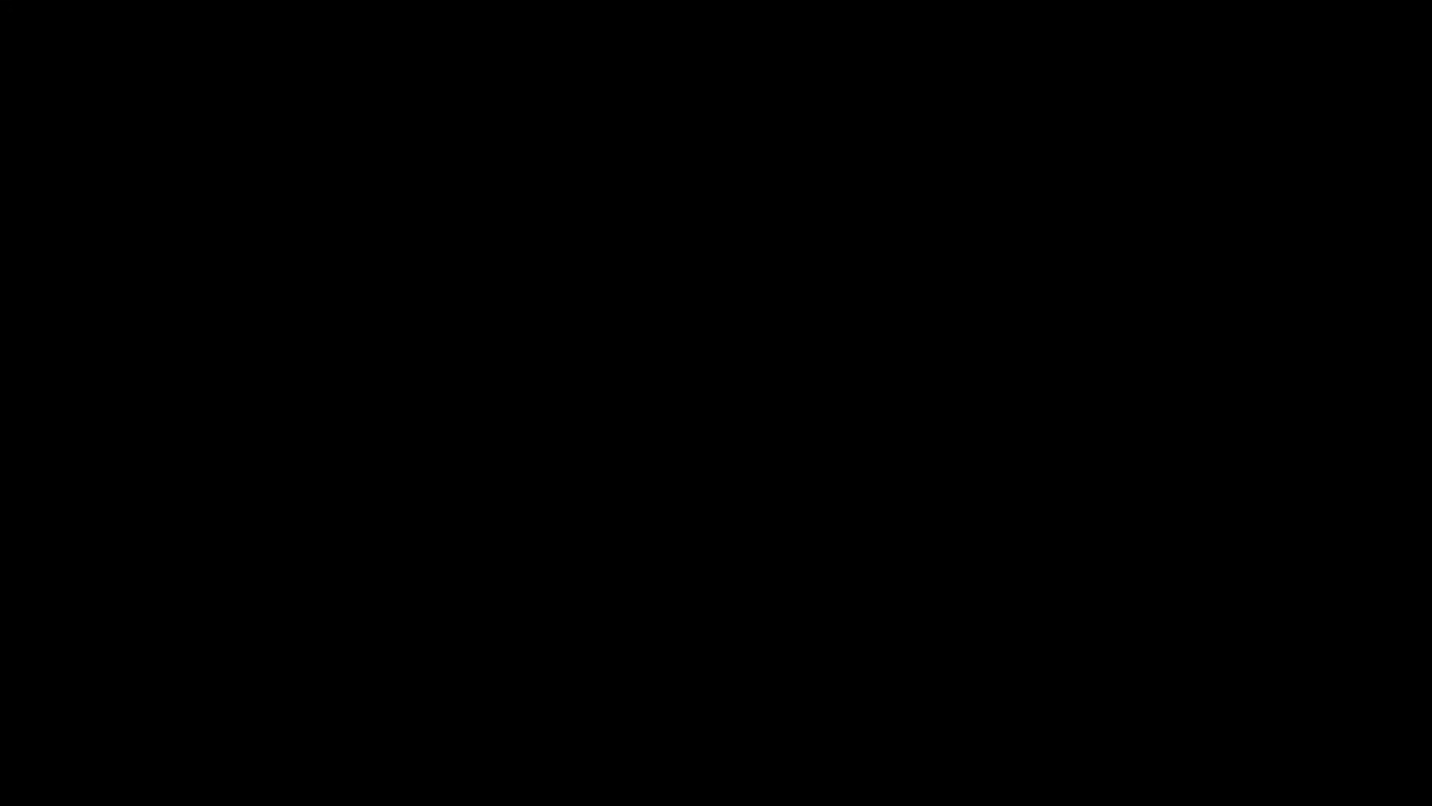